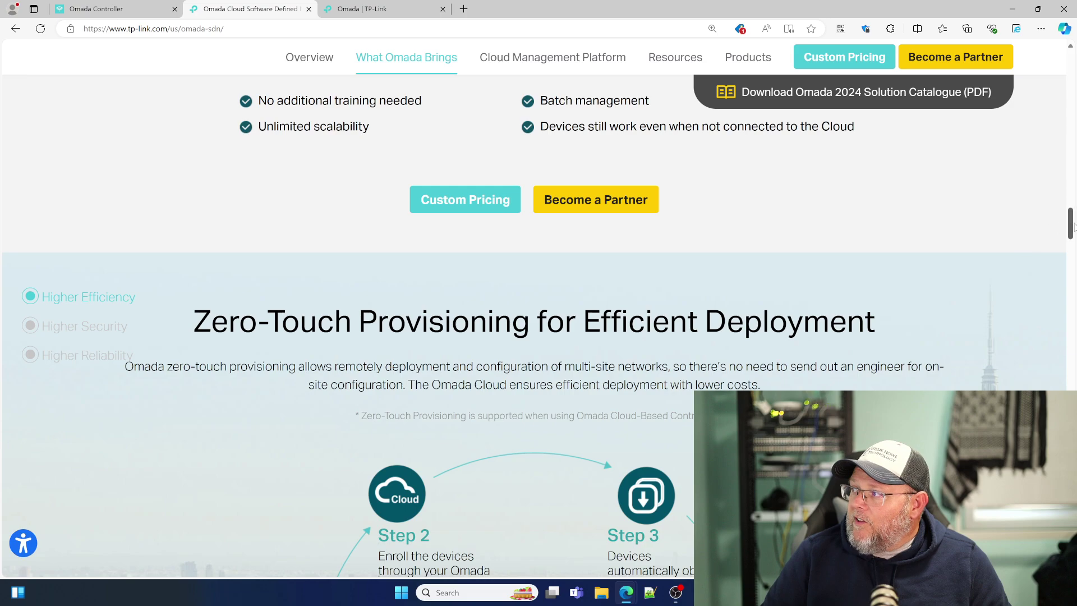
Step: Switch to the 'Omada | TP-Link' page listing all Omada products
left_click_drag(1071, 227, 1070, 115)
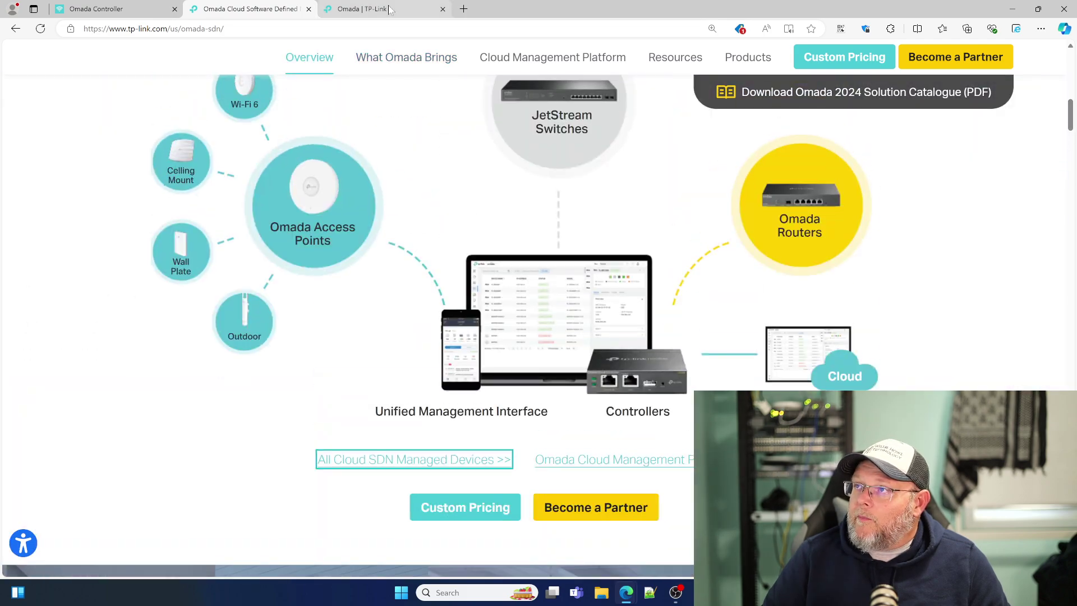
left_click(387, 9)
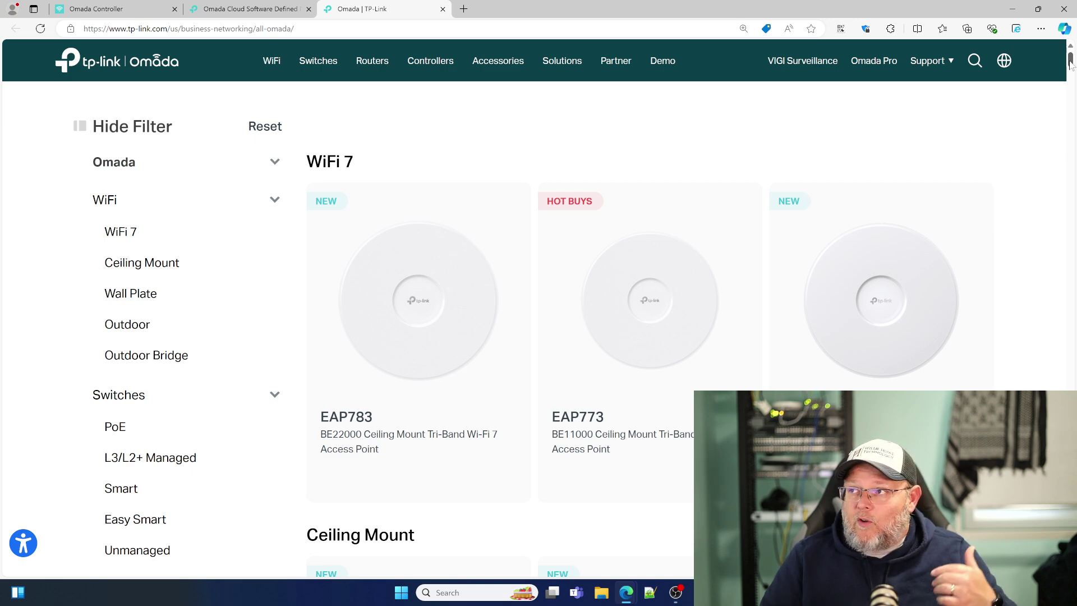
left_click_drag(1069, 63, 1065, 143)
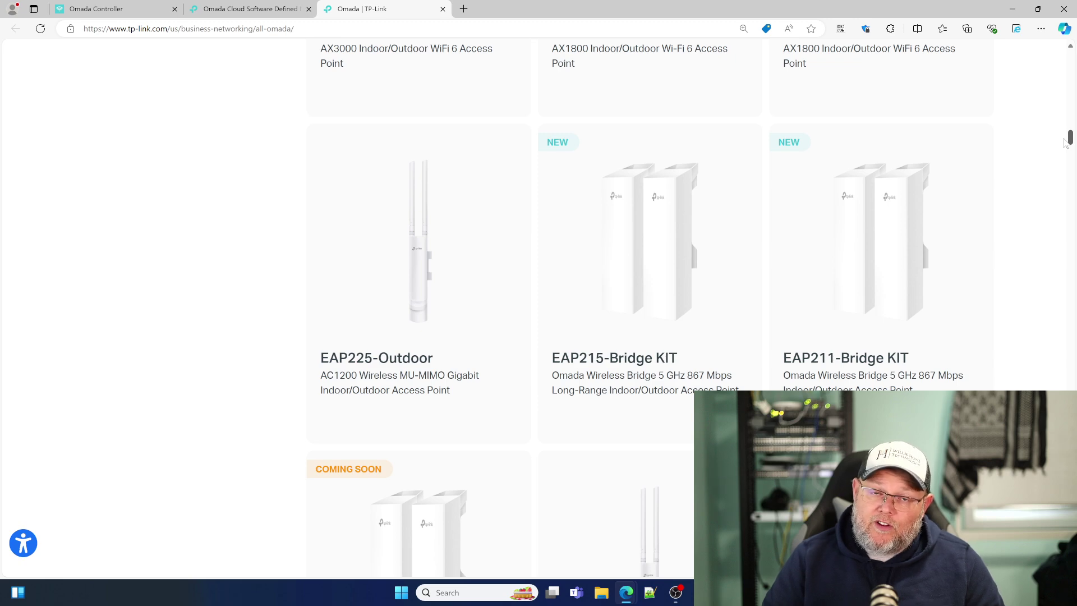
left_click_drag(1066, 143, 1065, 153)
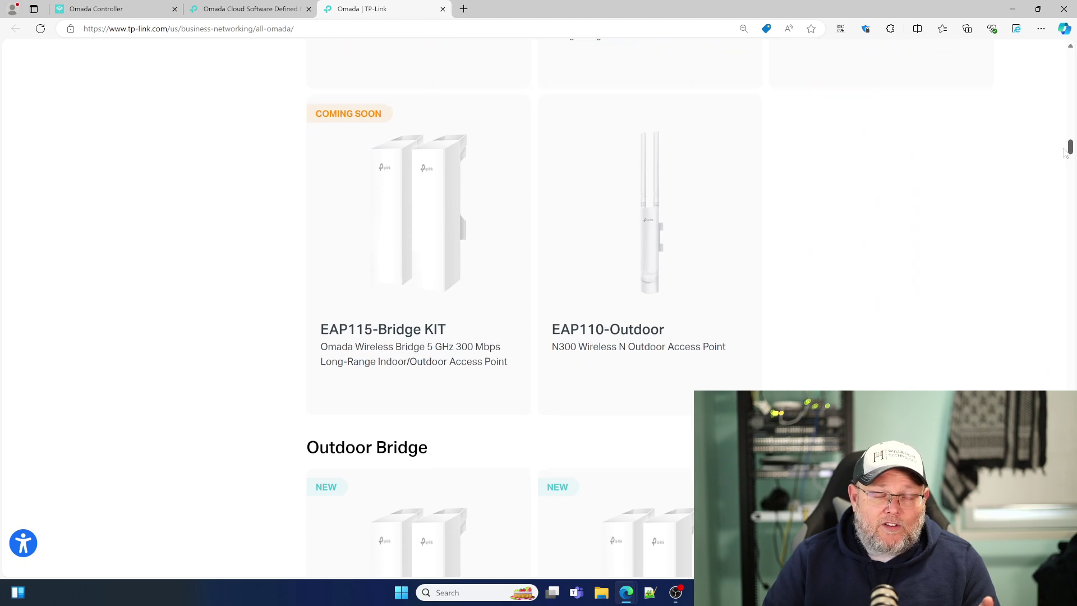
left_click_drag(1066, 153, 1066, 363)
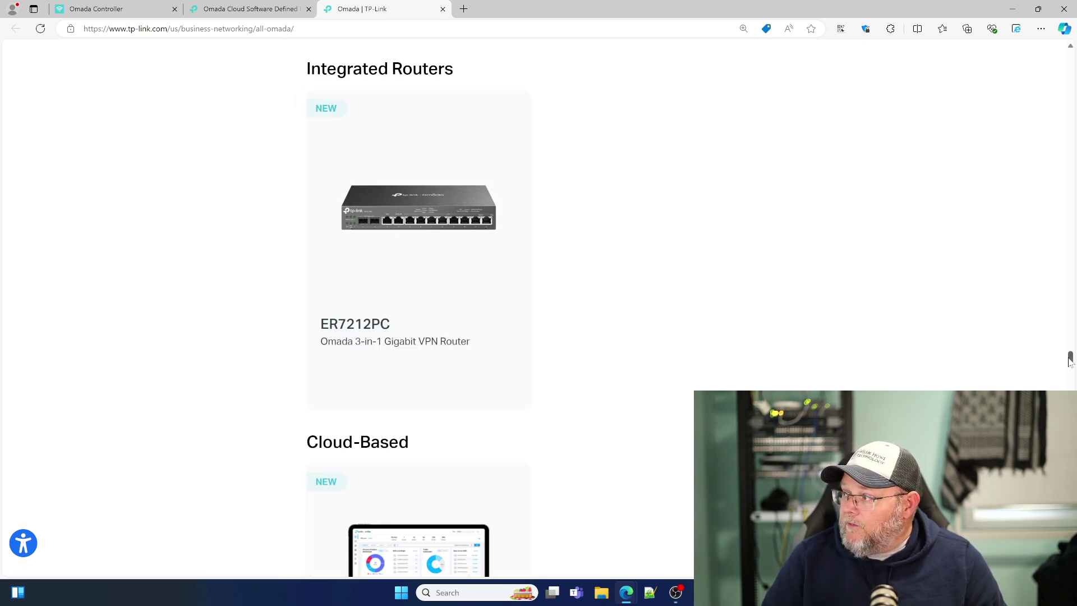
left_click_drag(1070, 361, 1071, 56)
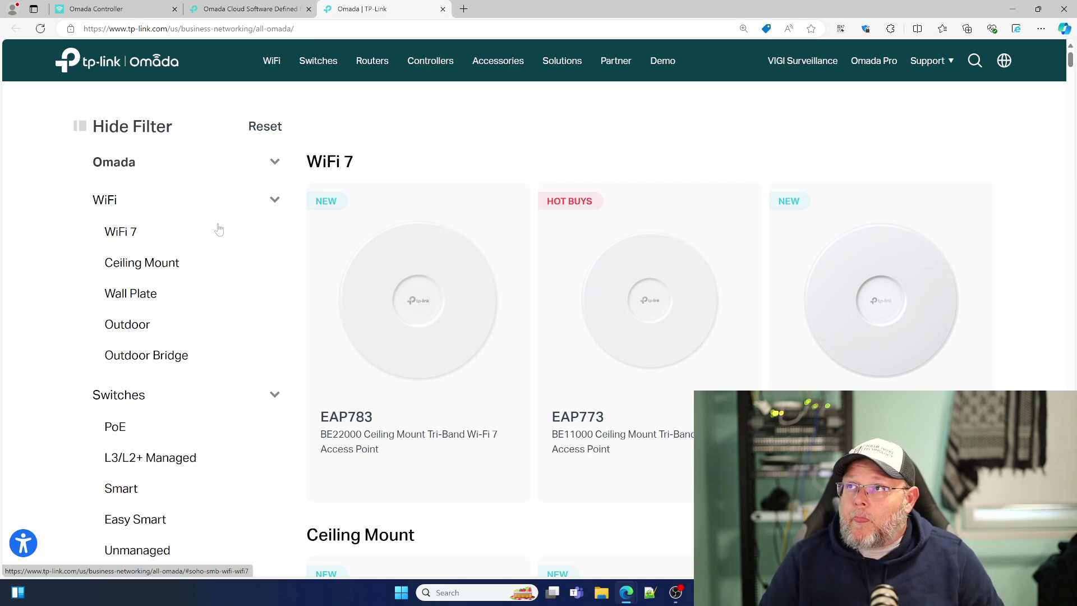
Step: Close the Omada product catalogue and Omada Cloud Software Defined pages, leaving the controller welcome page
left_click(443, 9)
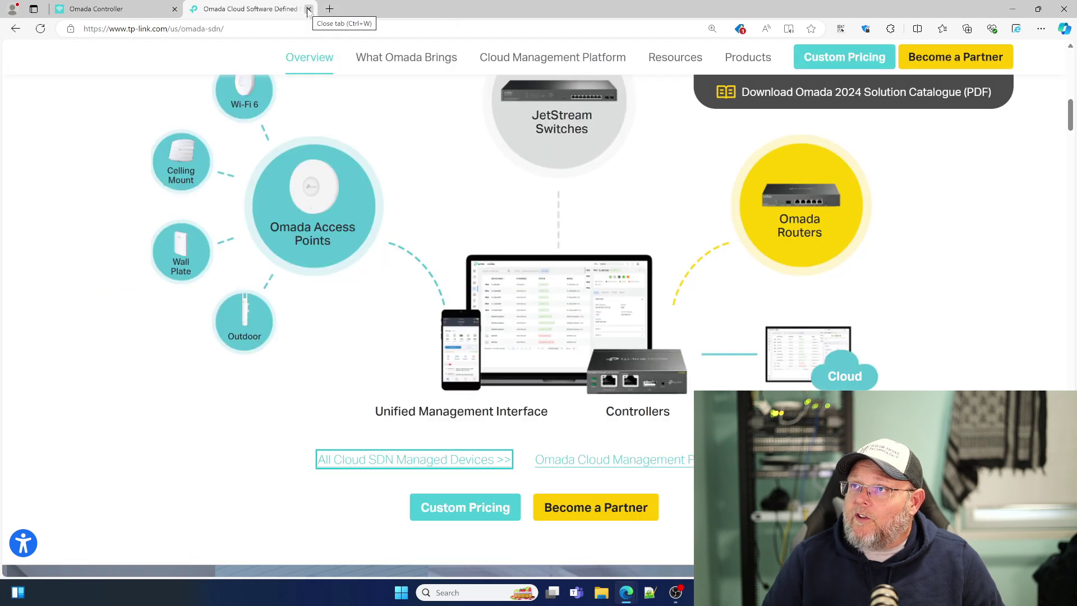
left_click(308, 8)
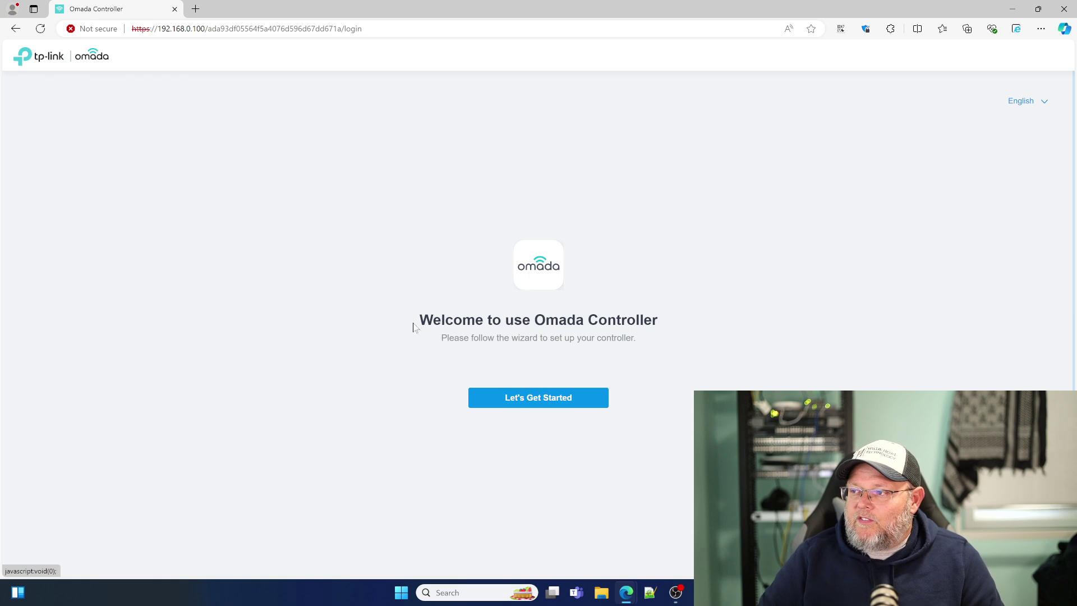
left_click(522, 405)
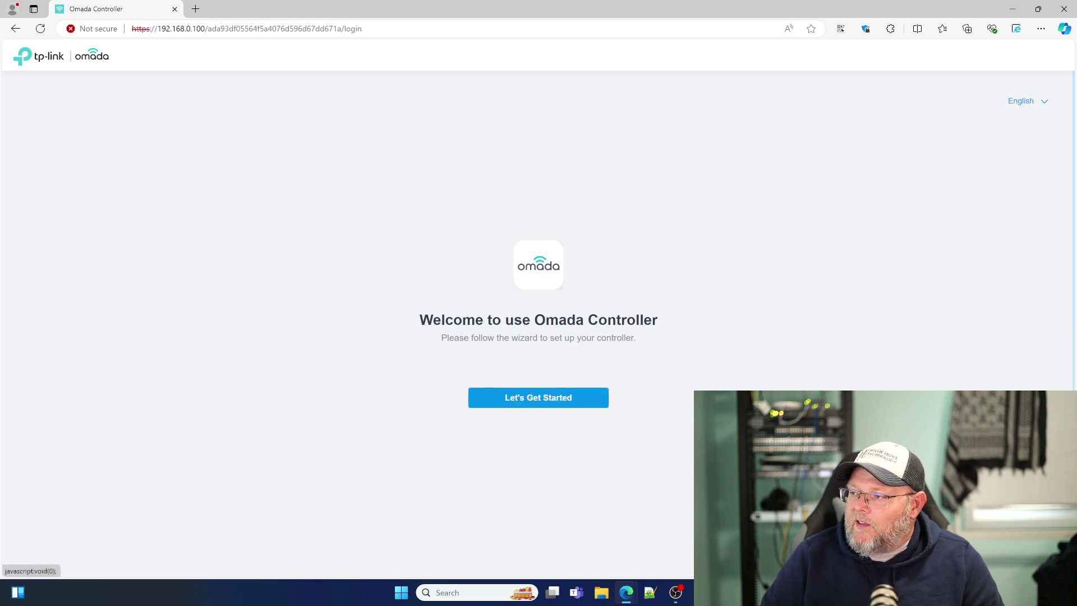
Step: Create the administrator account with name, email and password, and turn cloud access off
left_click(546, 404)
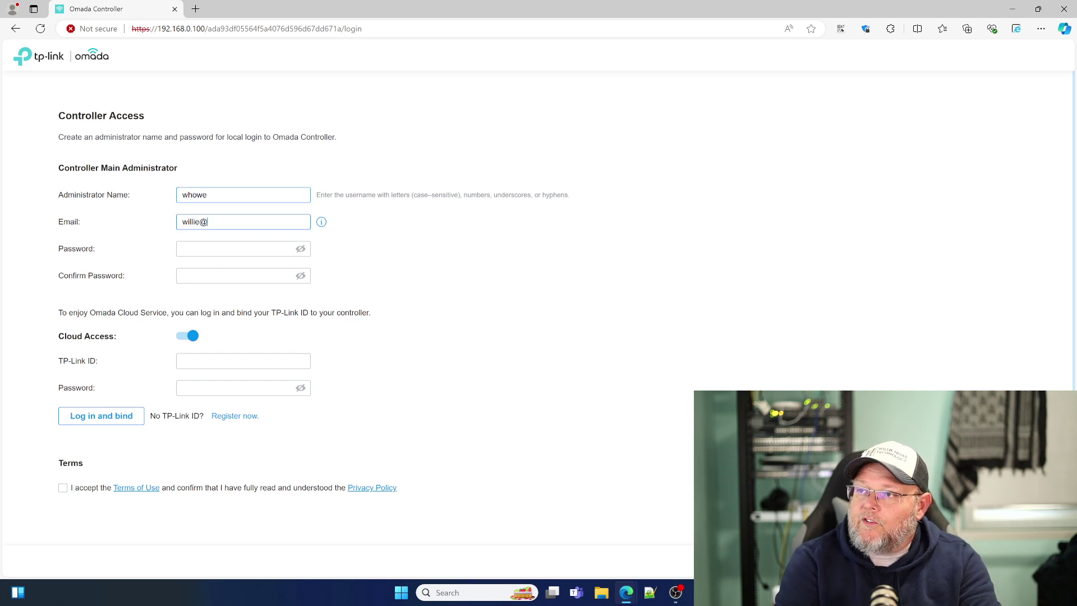
type("com")
key("Tab")
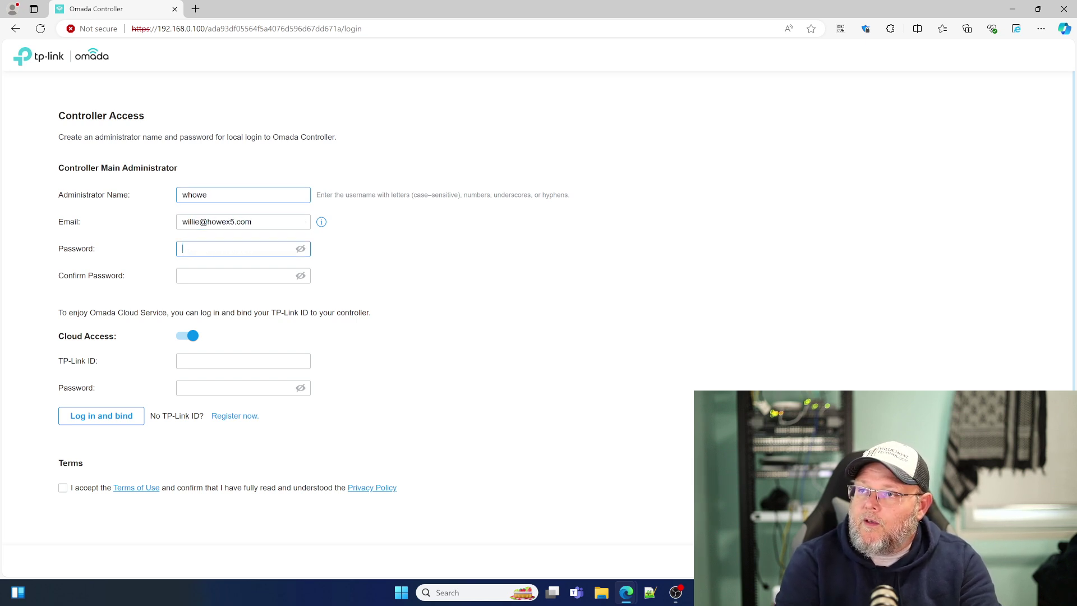
type("••")
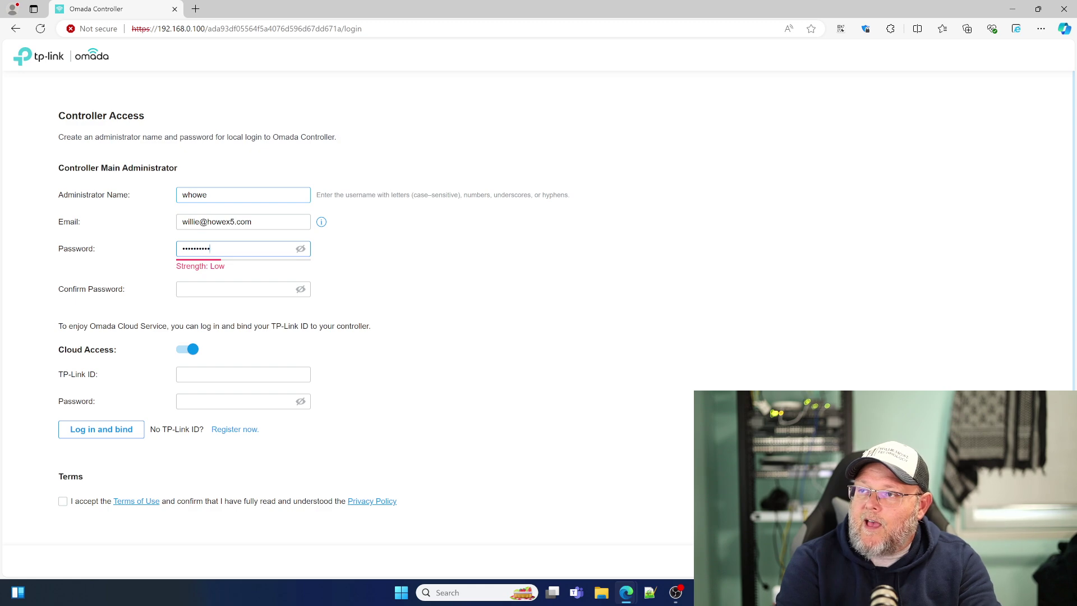
key("Tab")
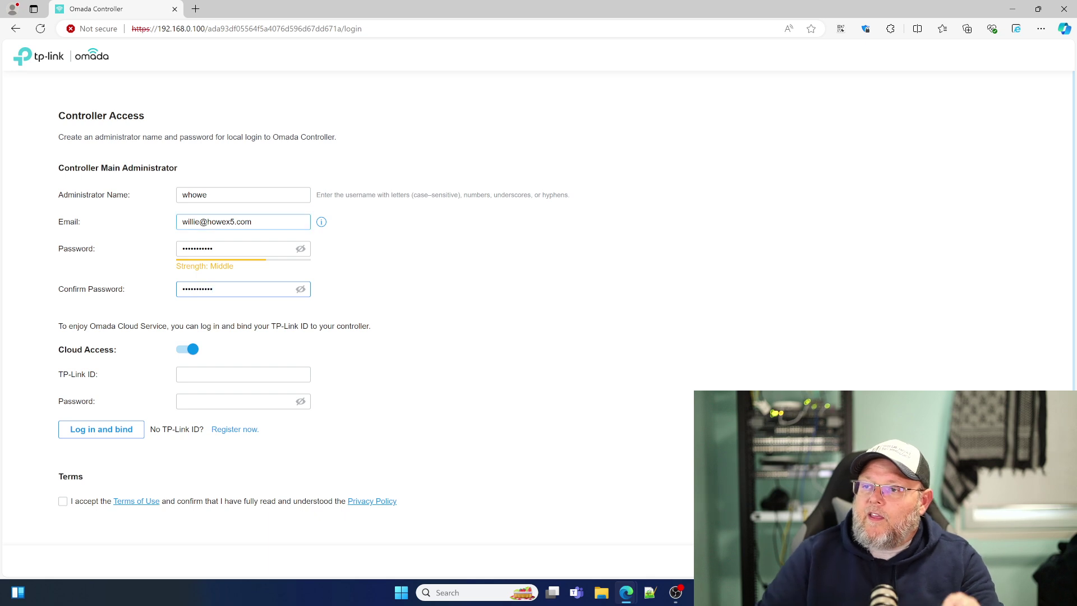
scroll(539, 308, "down", 2)
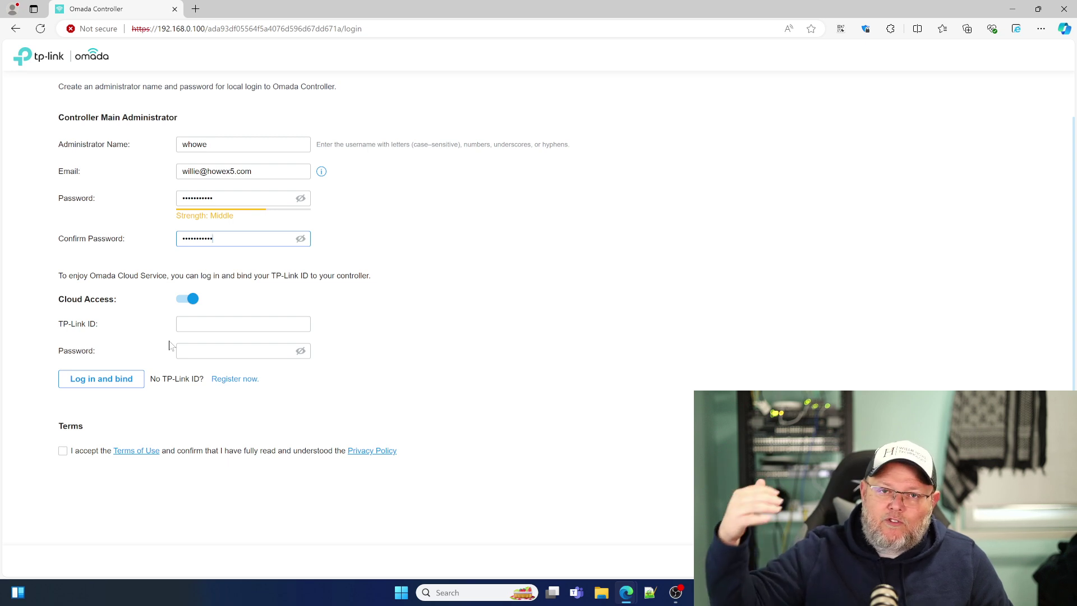
left_click(188, 299)
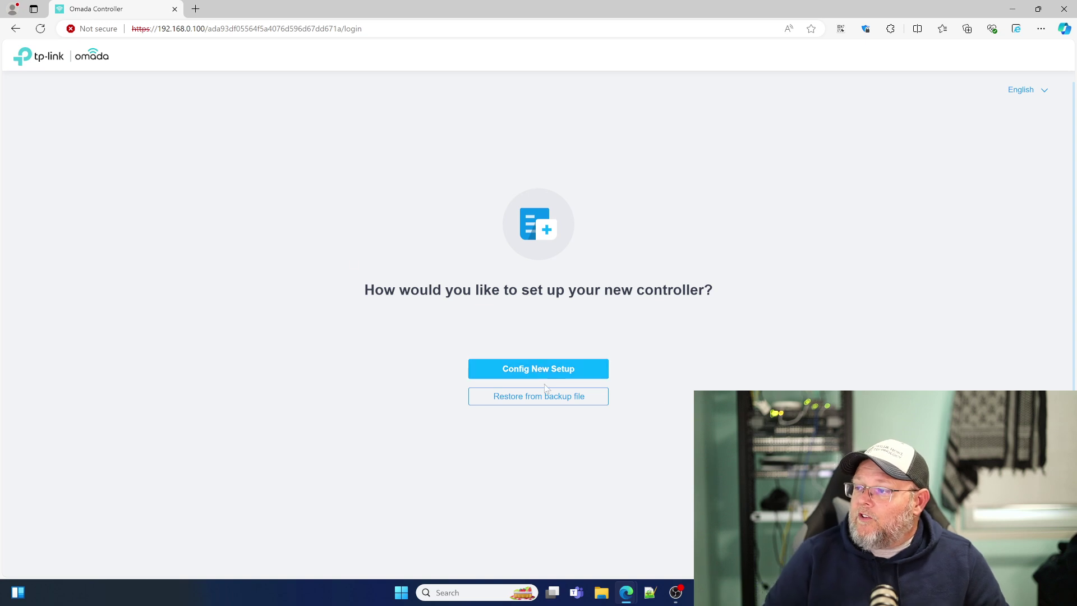
Step: Start a new setup naming the controller WH-Lab-Omada with (UTC-06:00) Central Time (US & Canada)
left_click(515, 370)
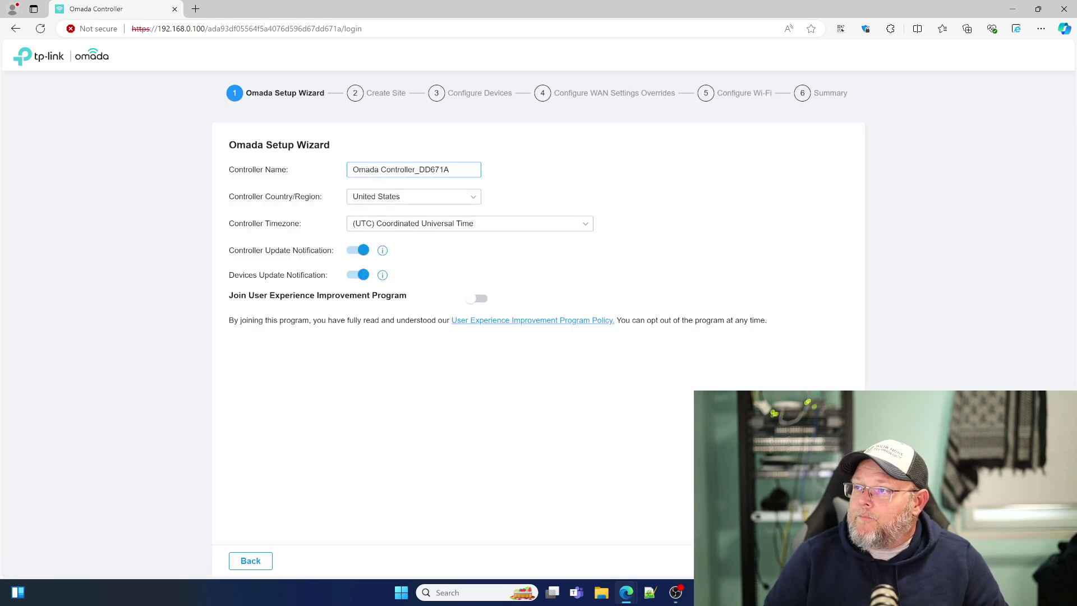
left_click_drag(465, 171, 335, 181)
type("WH")
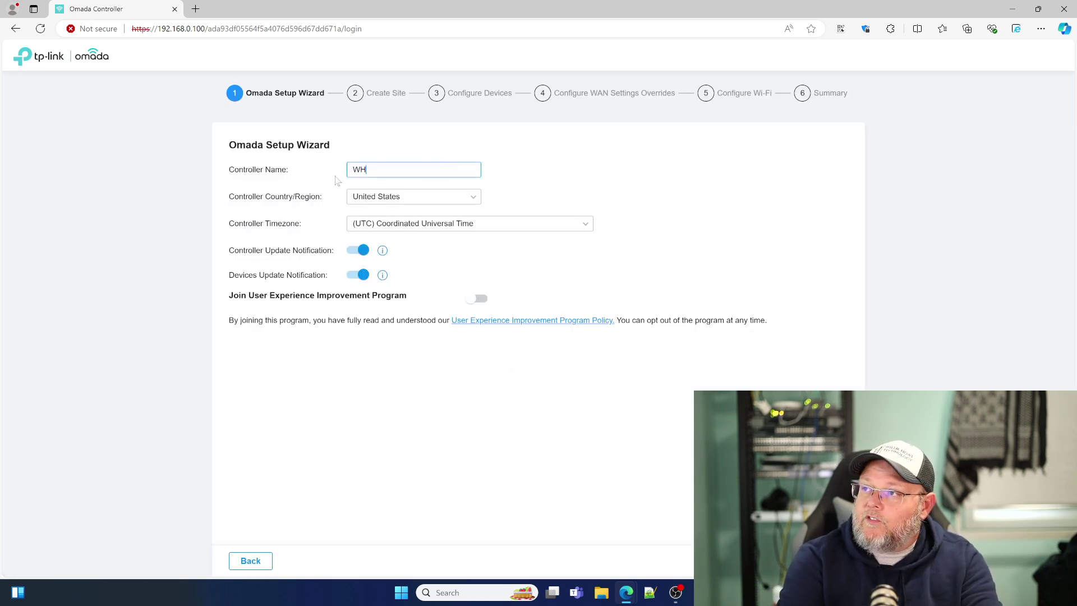
type("-Lab-Omada")
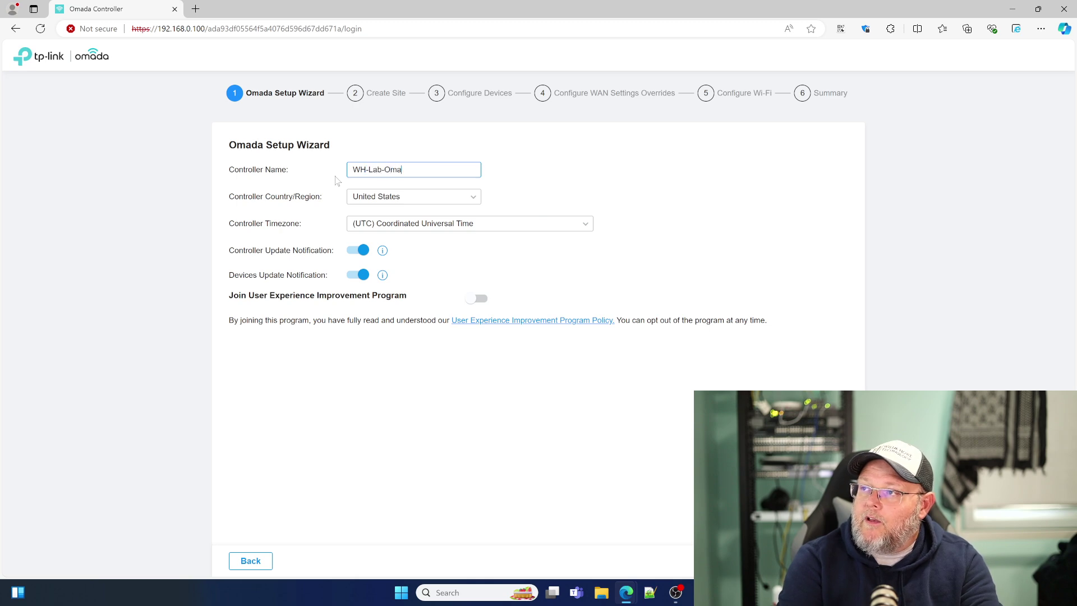
left_click(418, 229)
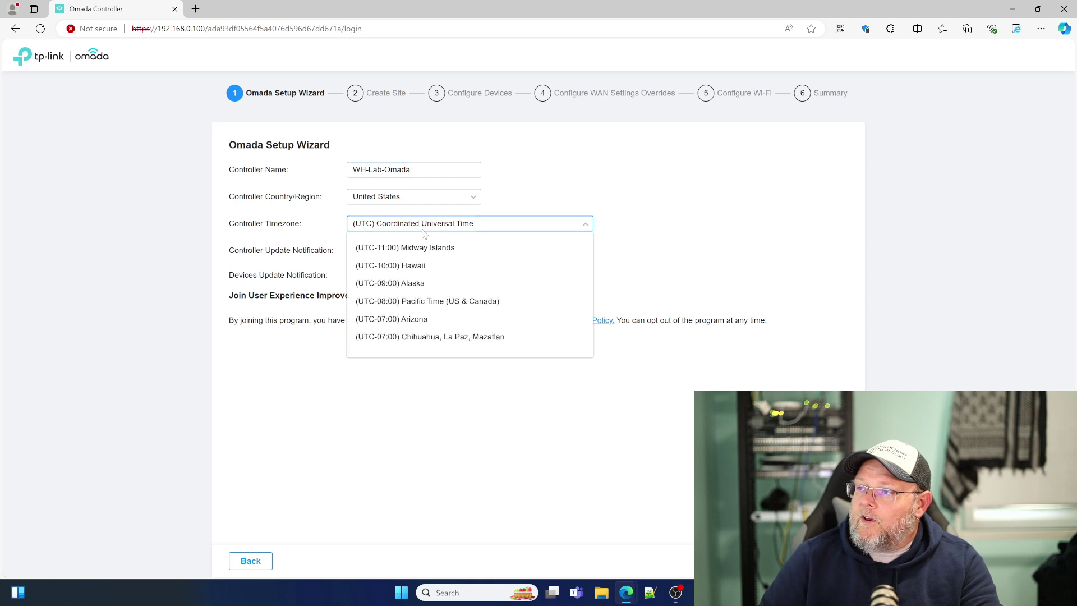
scroll(449, 303, "down", 1)
left_click(437, 334)
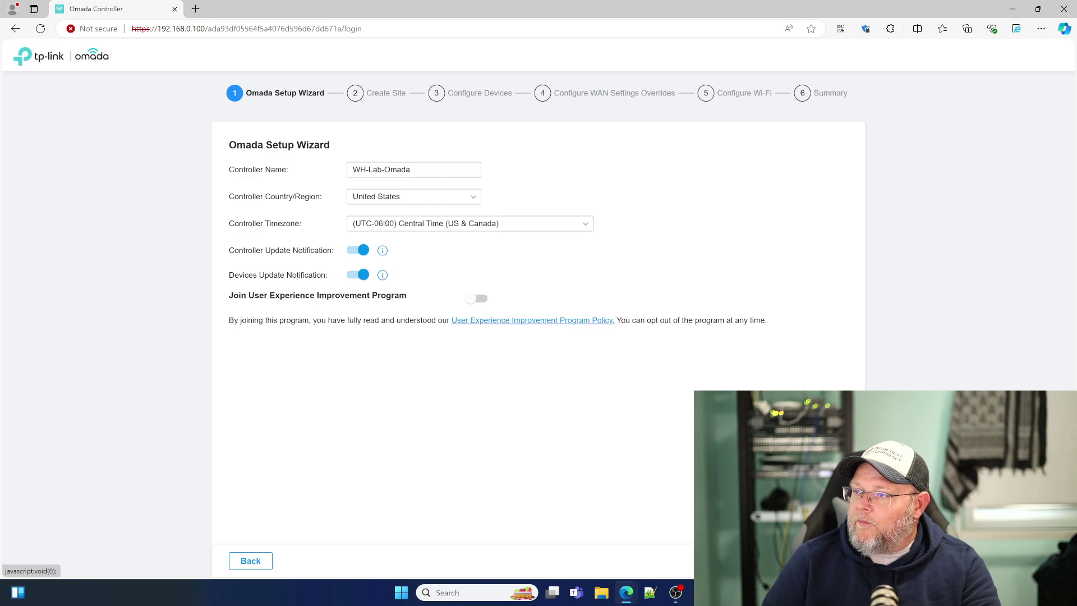
Step: Name the site WH-Lab and set its time zone to Central Time
left_click(831, 561)
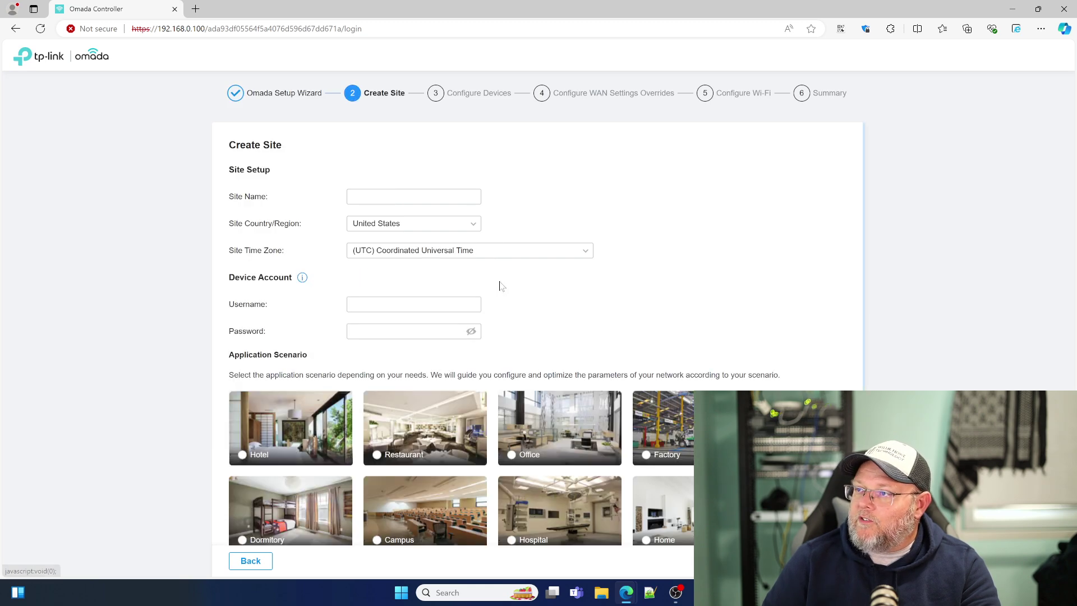
type("WYH")
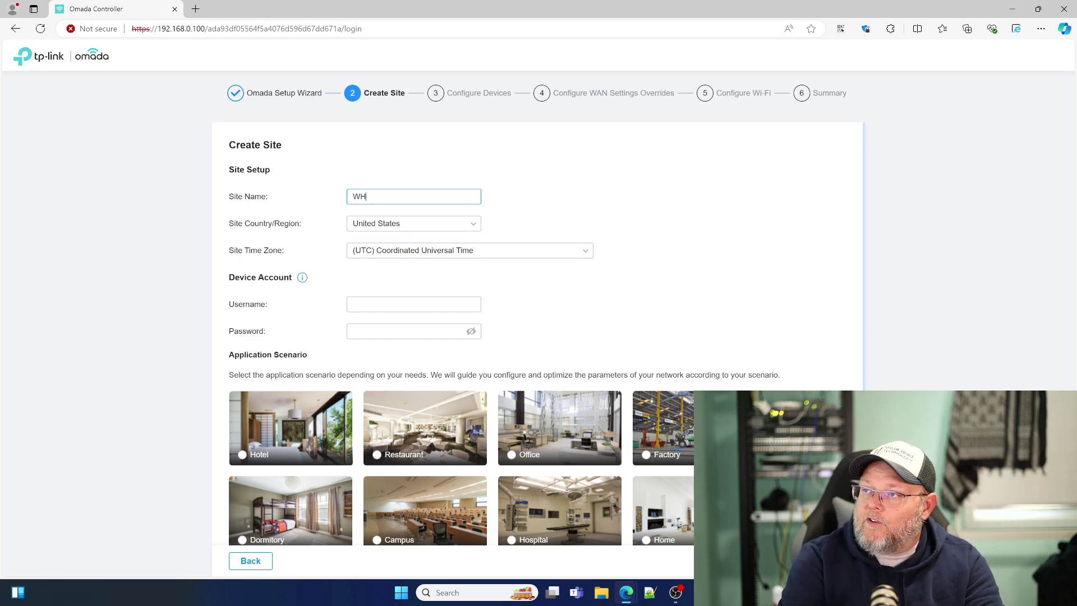
type("Lab")
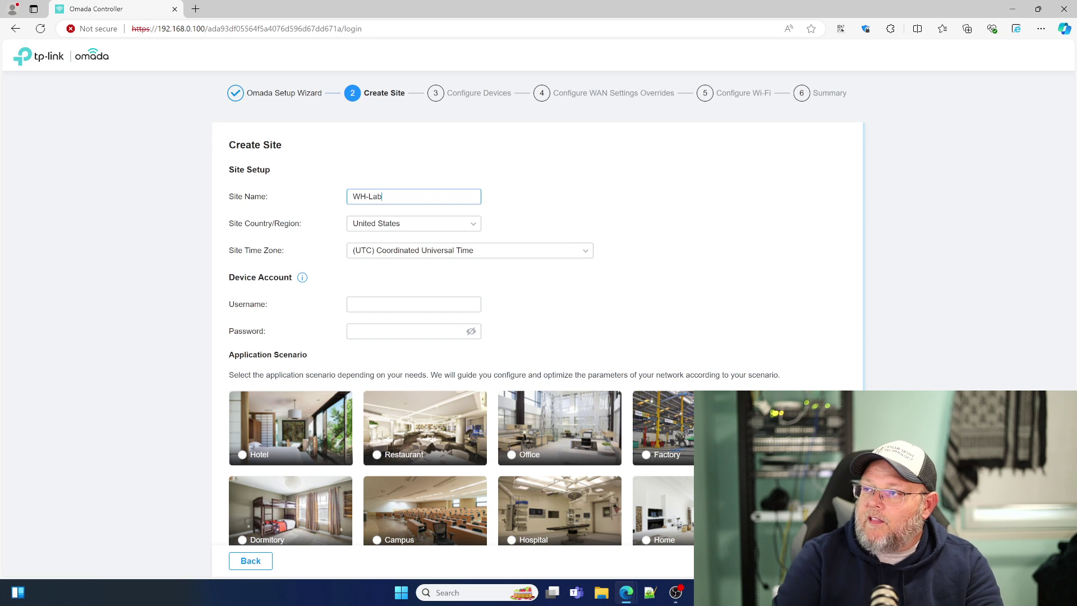
left_click(435, 256)
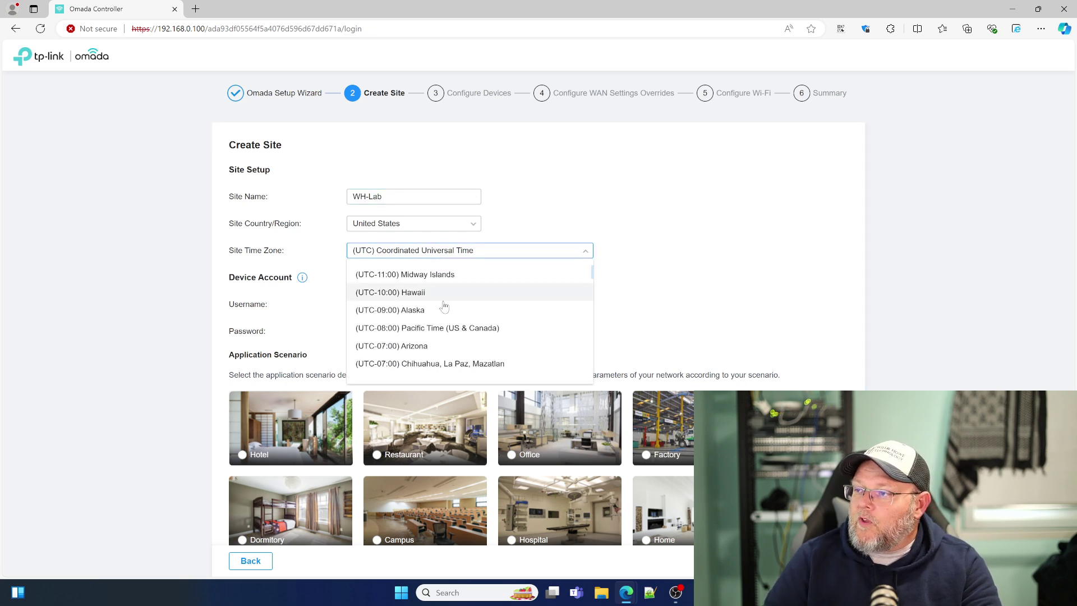
scroll(436, 306, "down", 2)
left_click(436, 305)
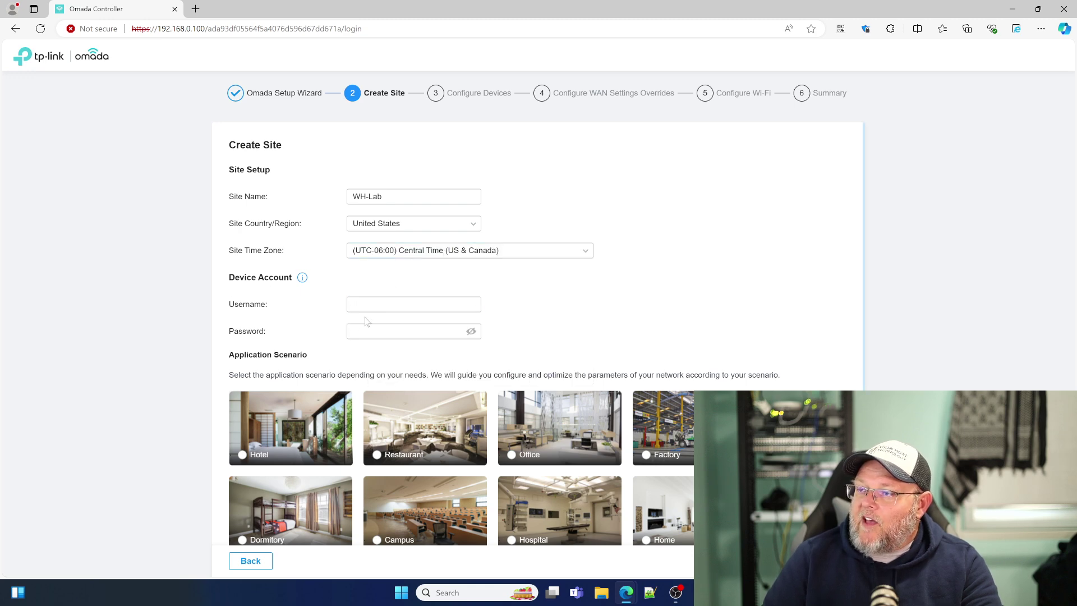
scroll(365, 348, "down", 1)
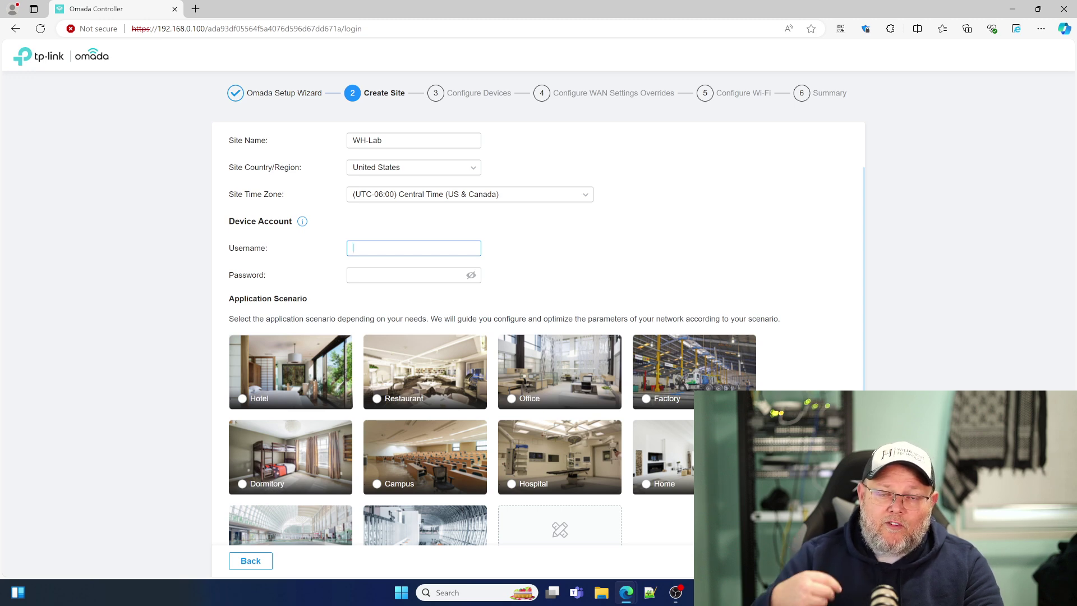
Step: Enter the device account username and password, choose the Office scenario, and continue
type("whowe")
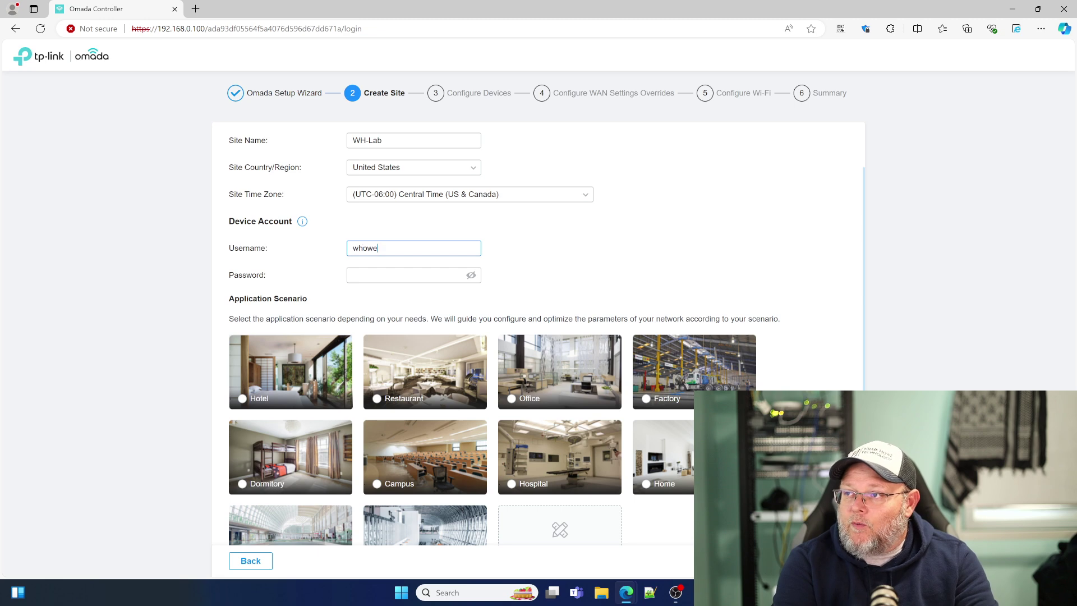
key("Tab")
type("p")
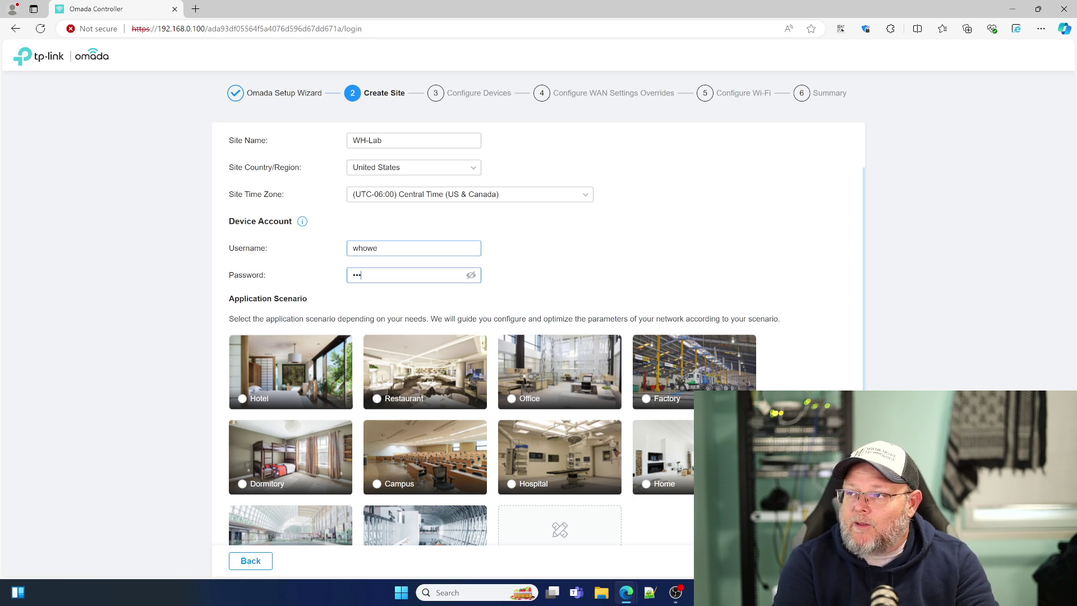
type("****")
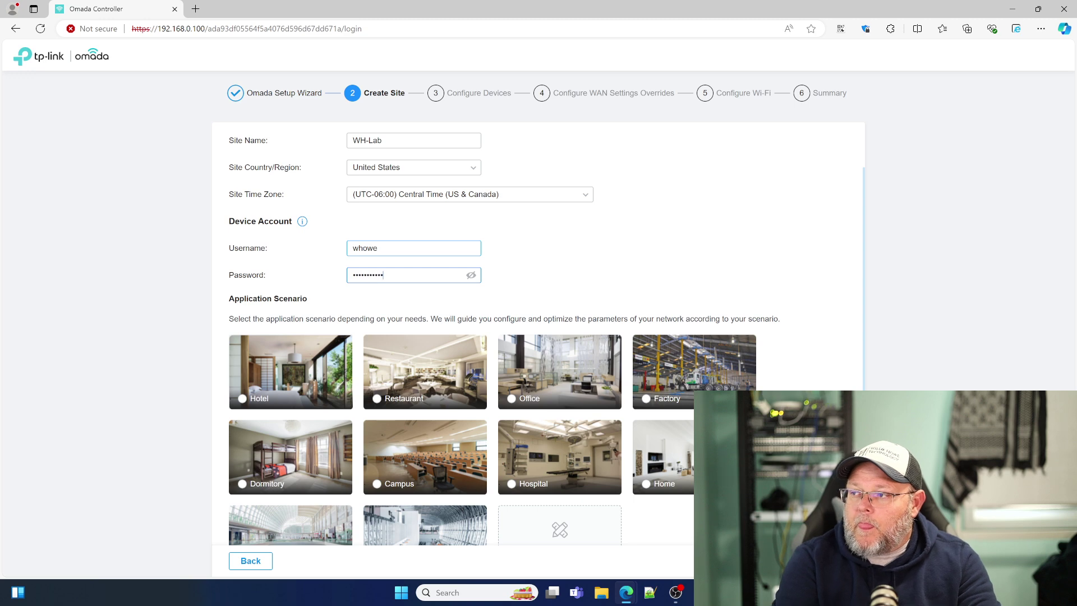
left_click(511, 400)
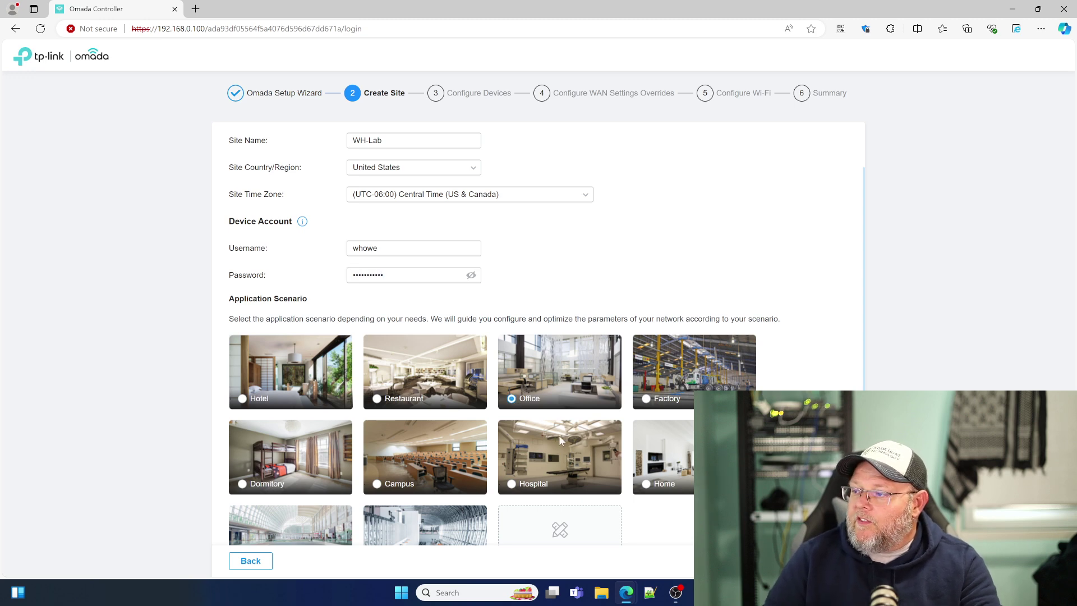
scroll(559, 435, "down", 1)
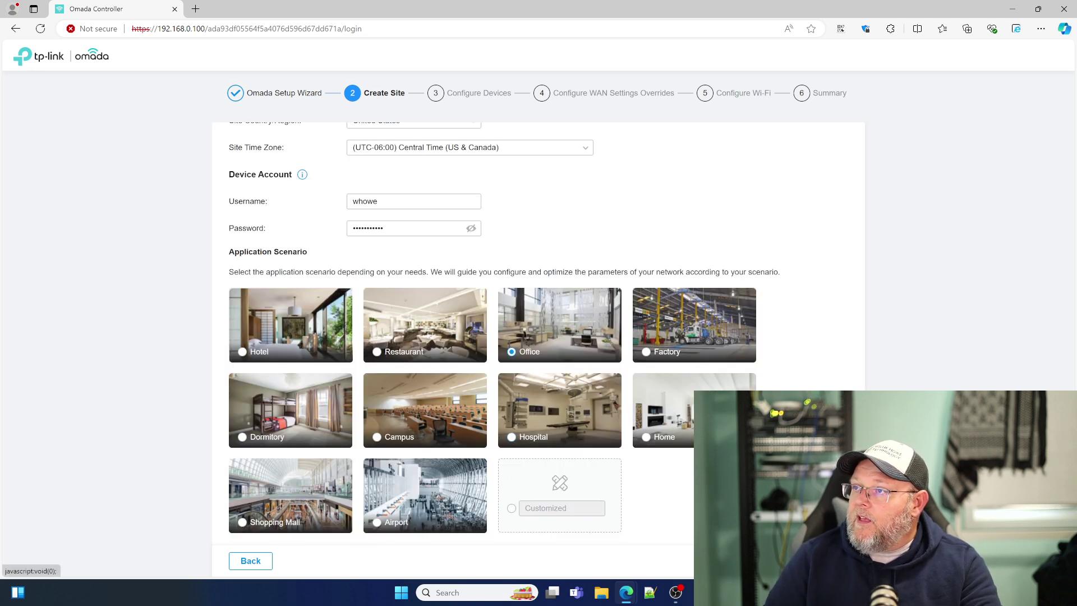
left_click(834, 561)
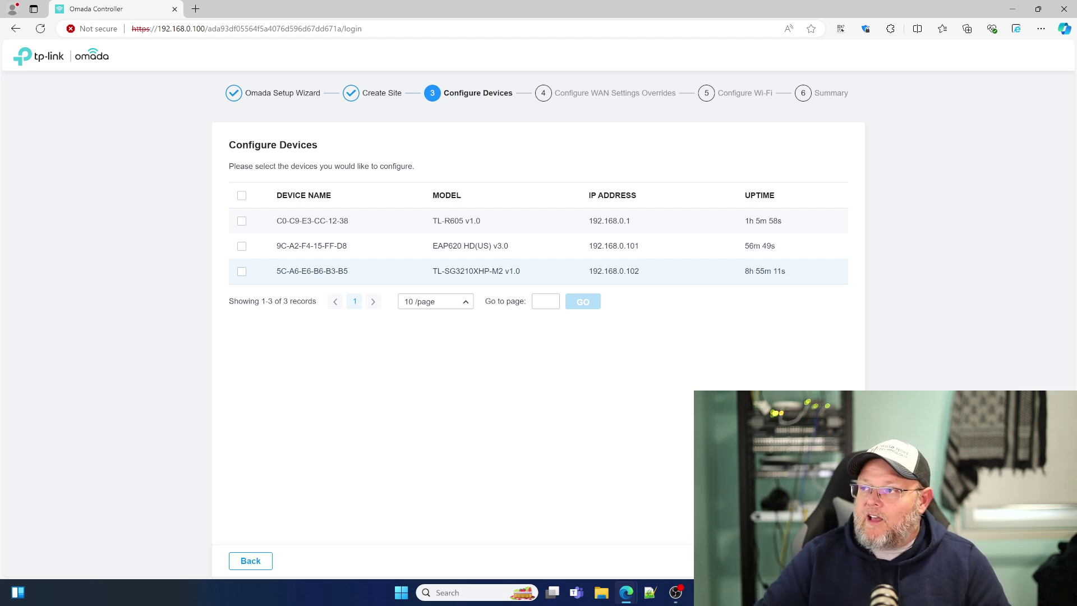
Step: Include all three devices and skip the WAN settings overrides
left_click(242, 195)
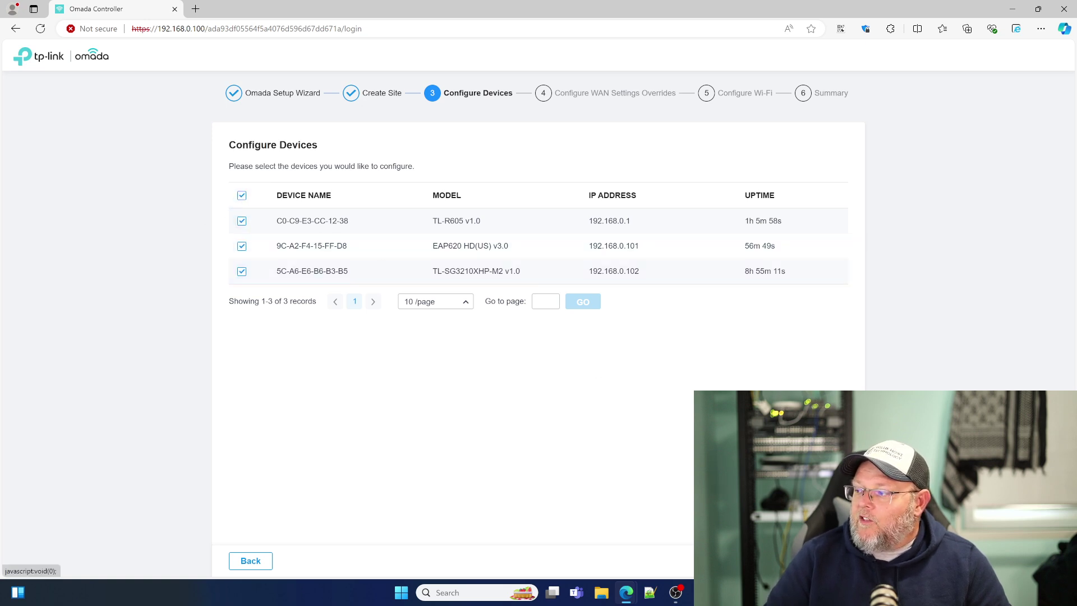
left_click(828, 561)
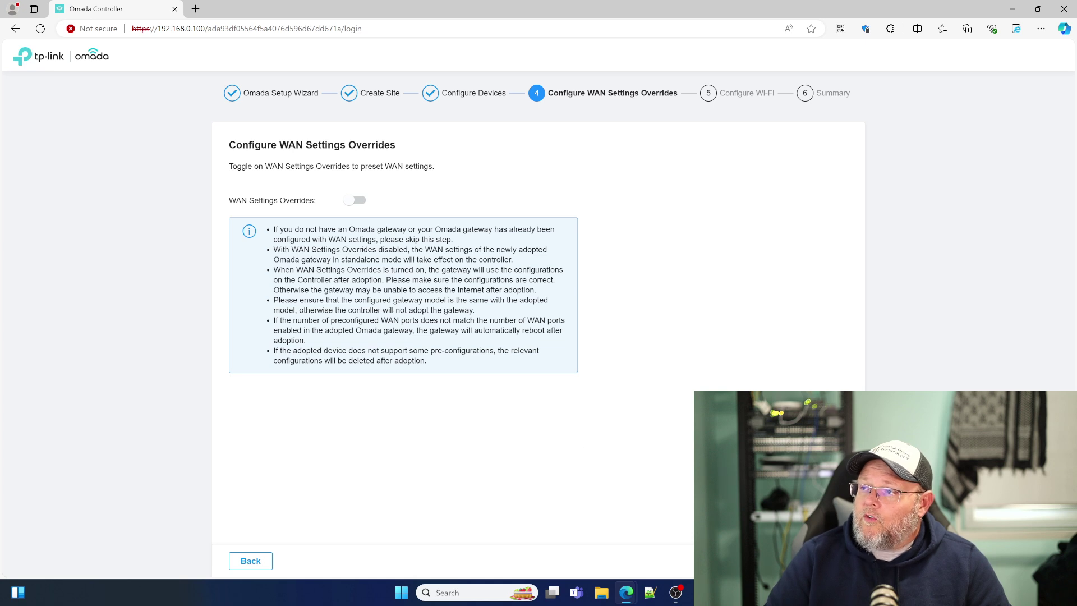
left_click(827, 561)
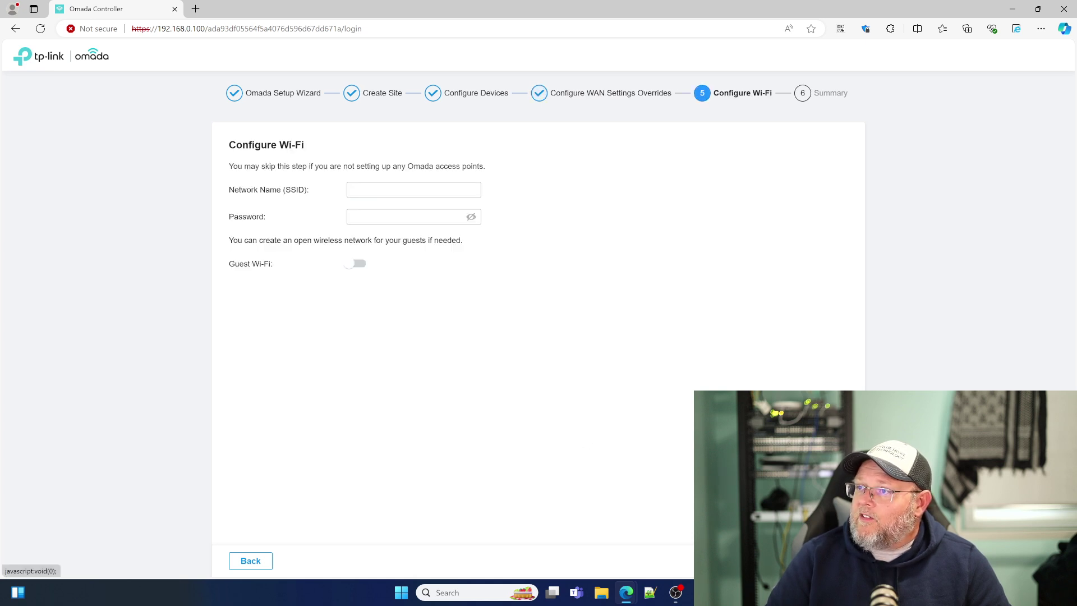
Step: Create the Omada-Lab Wi-Fi network with a password and proceed to the summary
left_click(361, 190)
type("O")
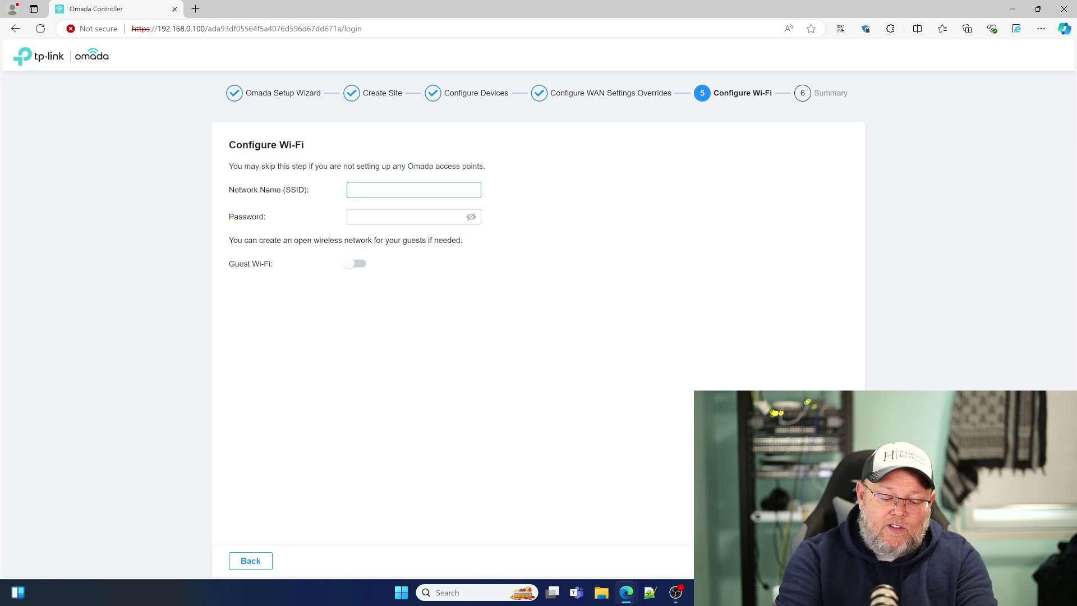
type("mada-Lab")
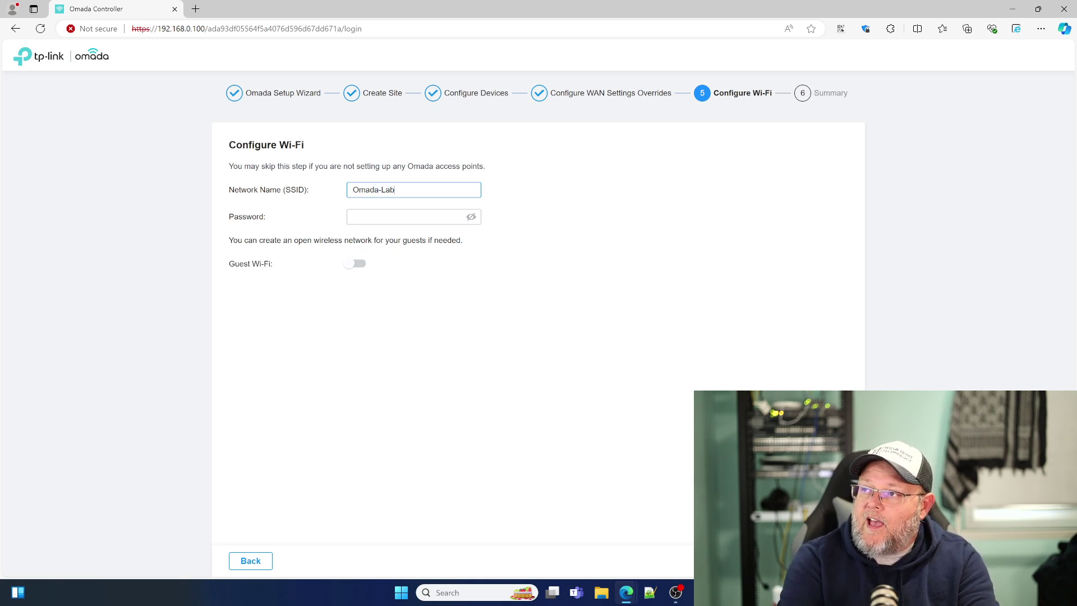
key("Tab")
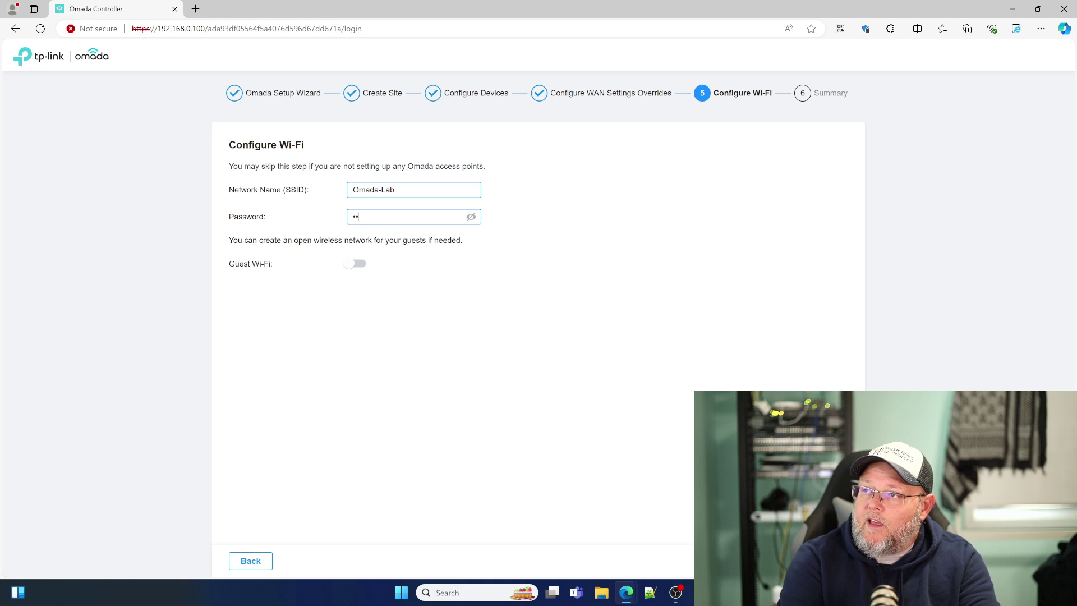
type("Password123")
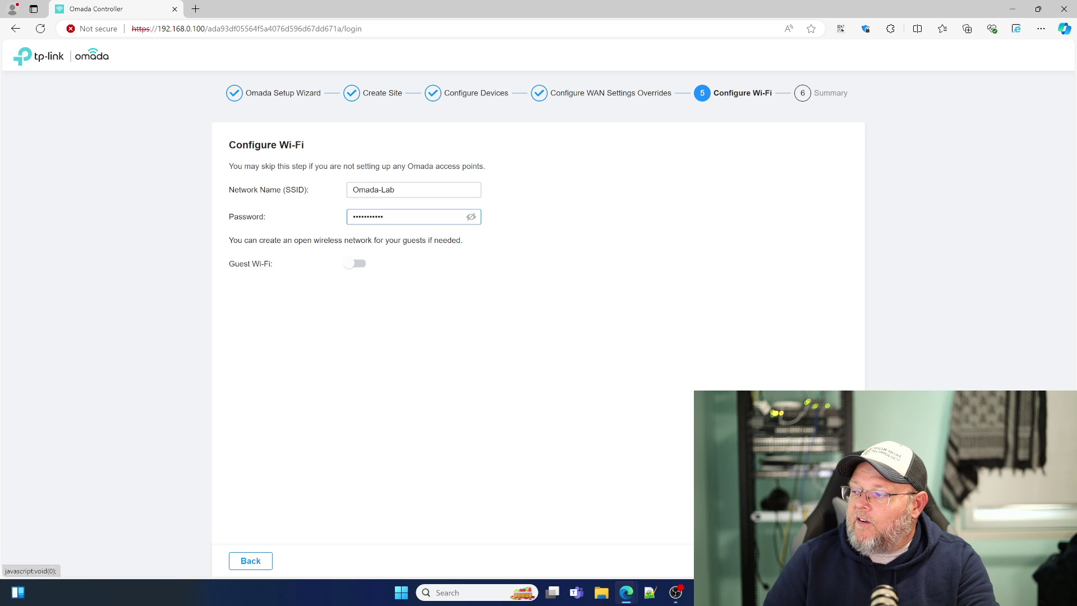
left_click(826, 561)
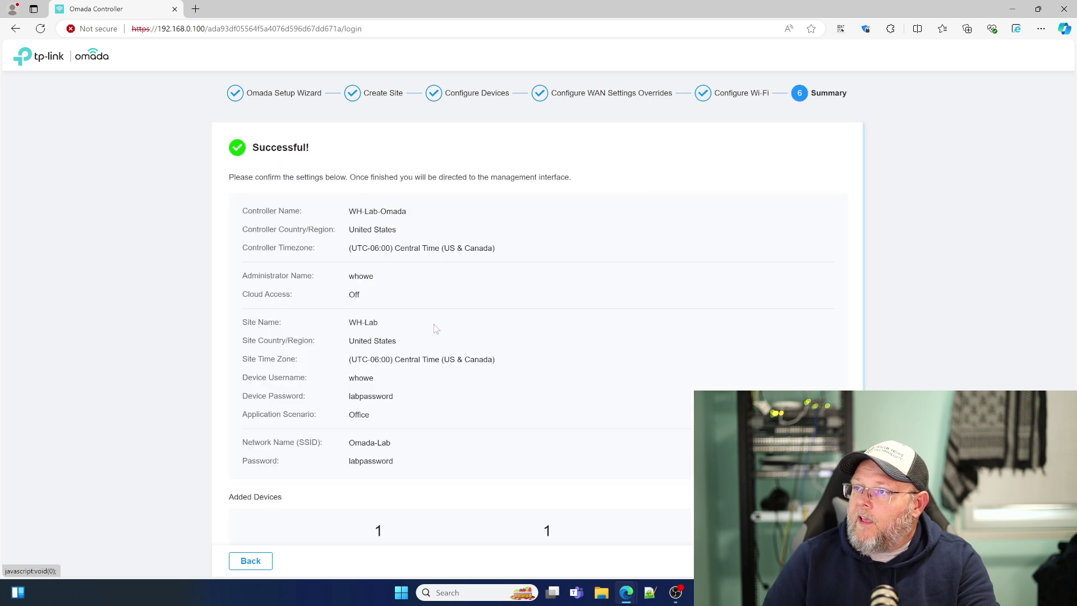
Step: Review the summary listing controller WH-Lab-Omada, site WH-Lab and SSID Omada-Lab
scroll(438, 324, "down", 1)
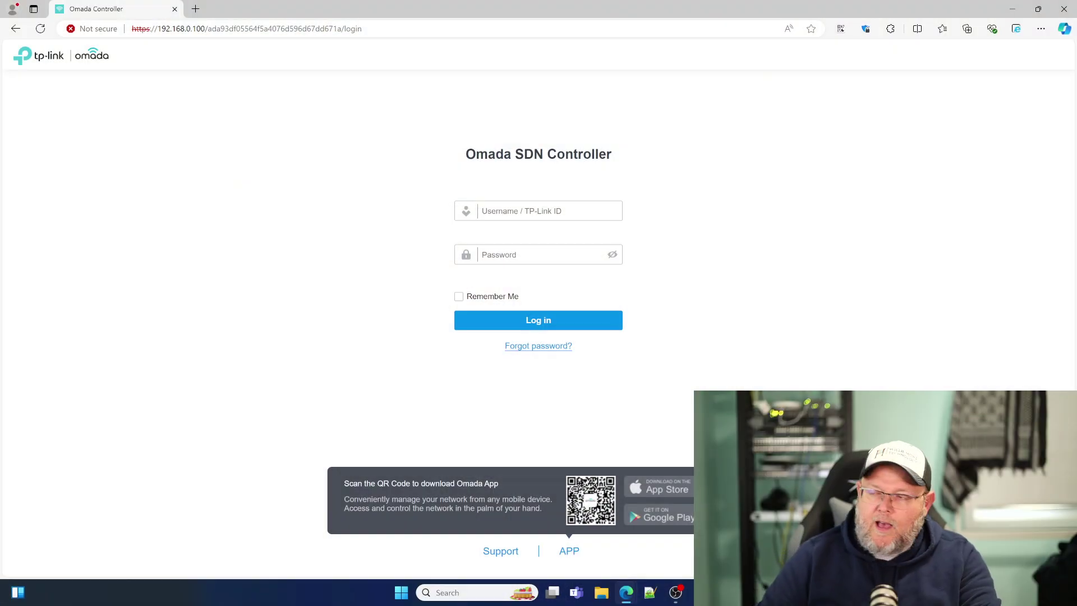
Step: Log in with the administrator username and password
left_click(533, 211)
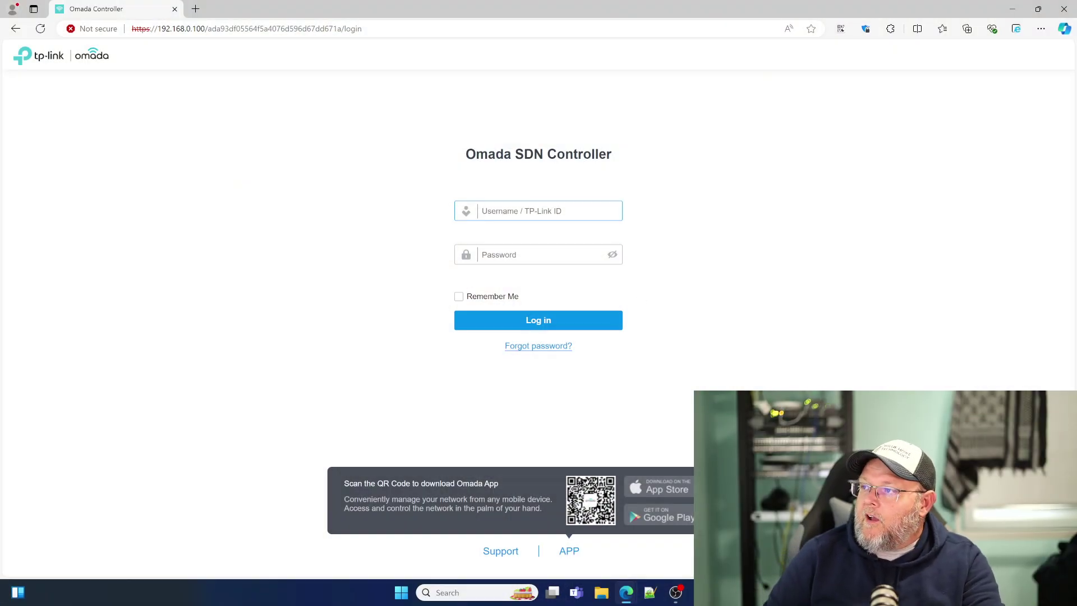
type("whowe")
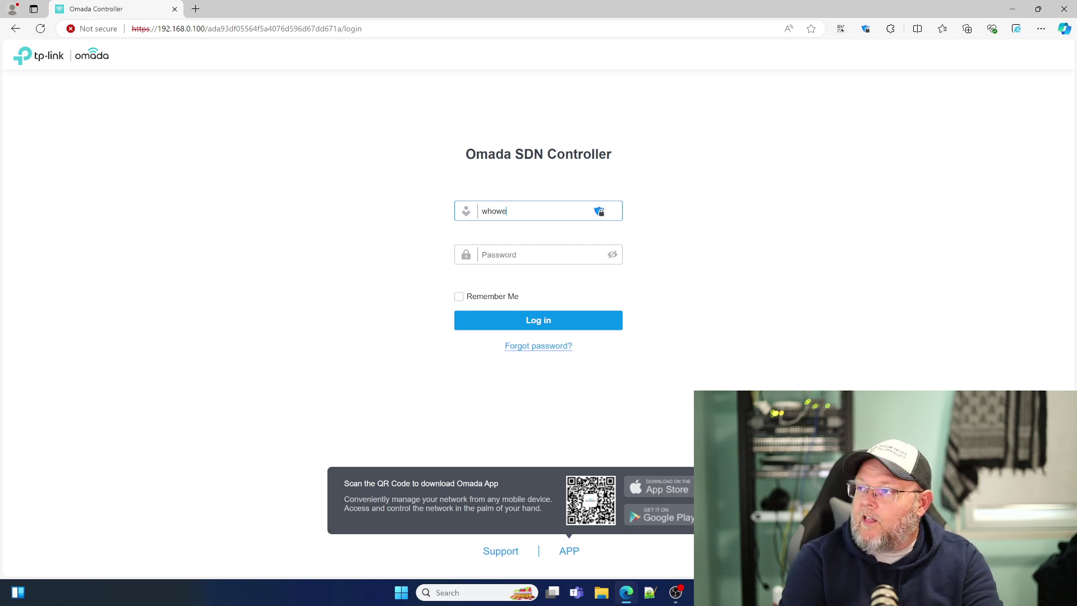
key("Tab")
type("***")
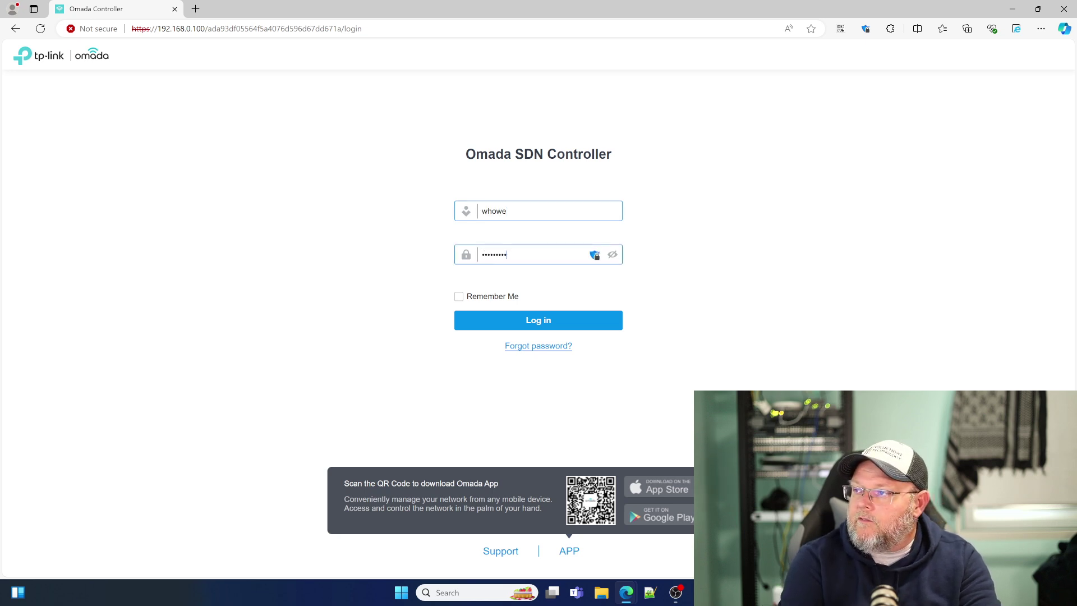
type("*")
key("Return")
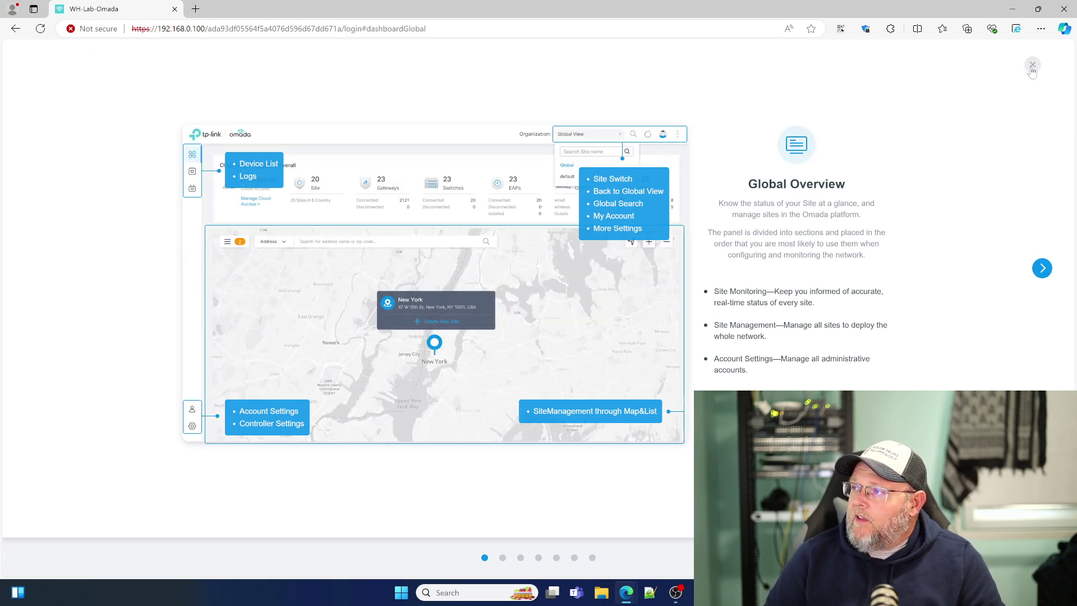
Step: Close the Global Overview tutorial overlay
left_click(1033, 66)
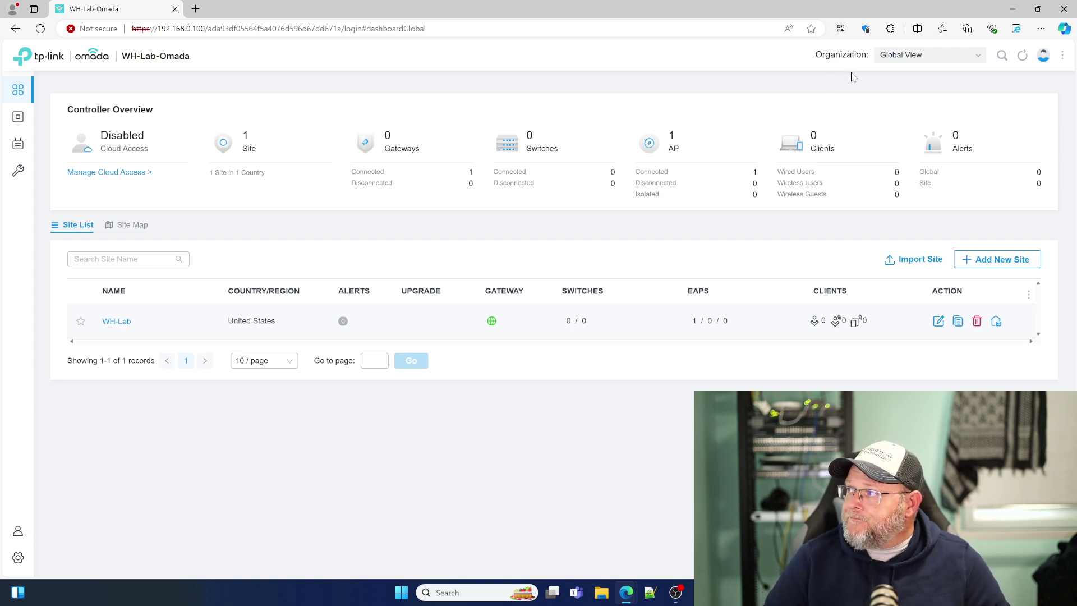
Step: Open and close the site switcher list and the settings function search
left_click(948, 59)
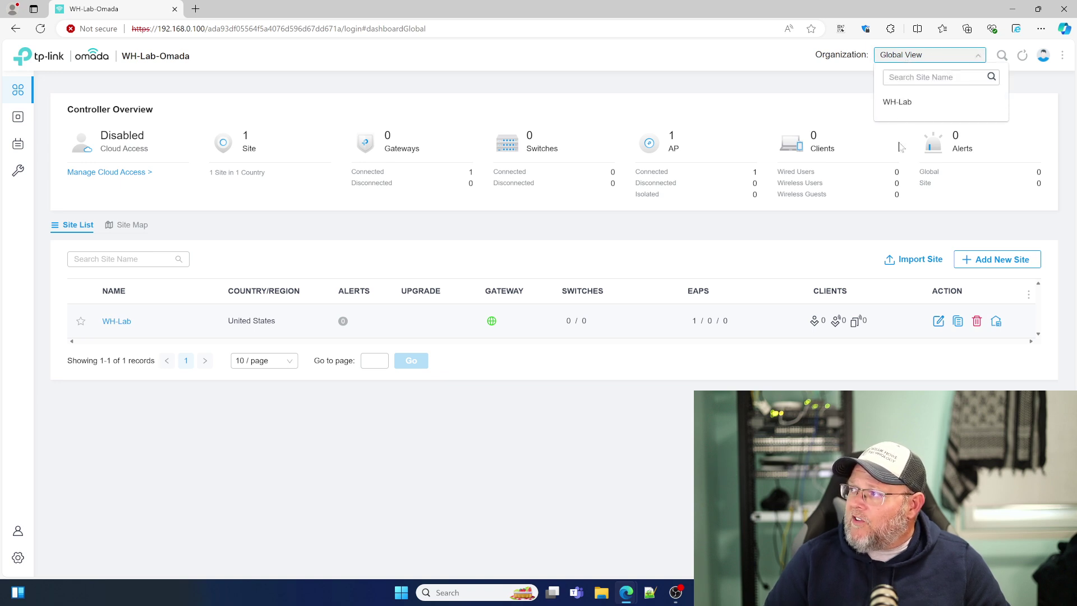
left_click(903, 59)
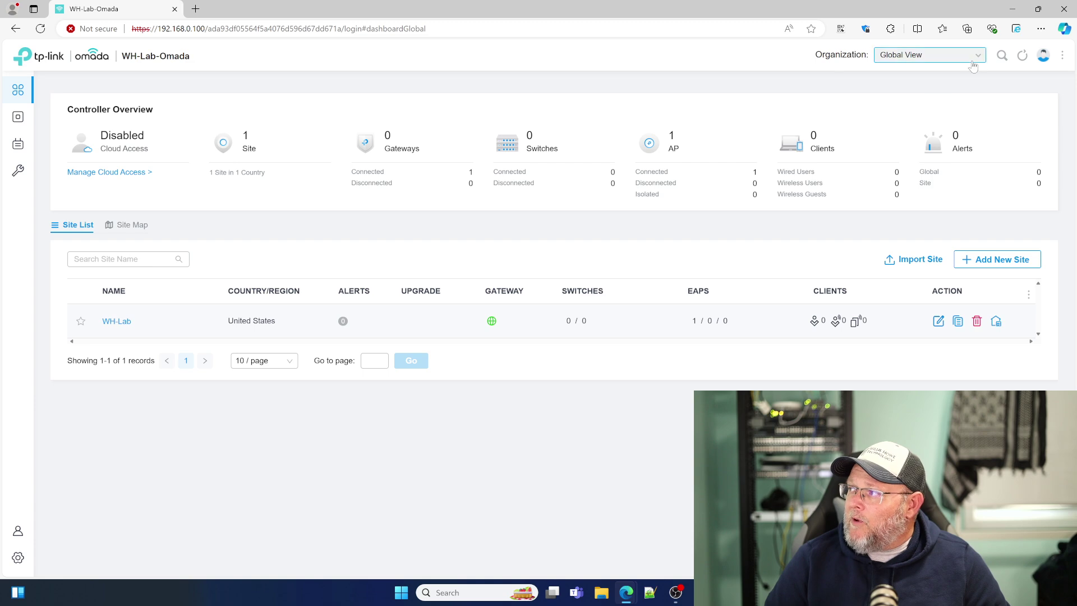
left_click(1002, 57)
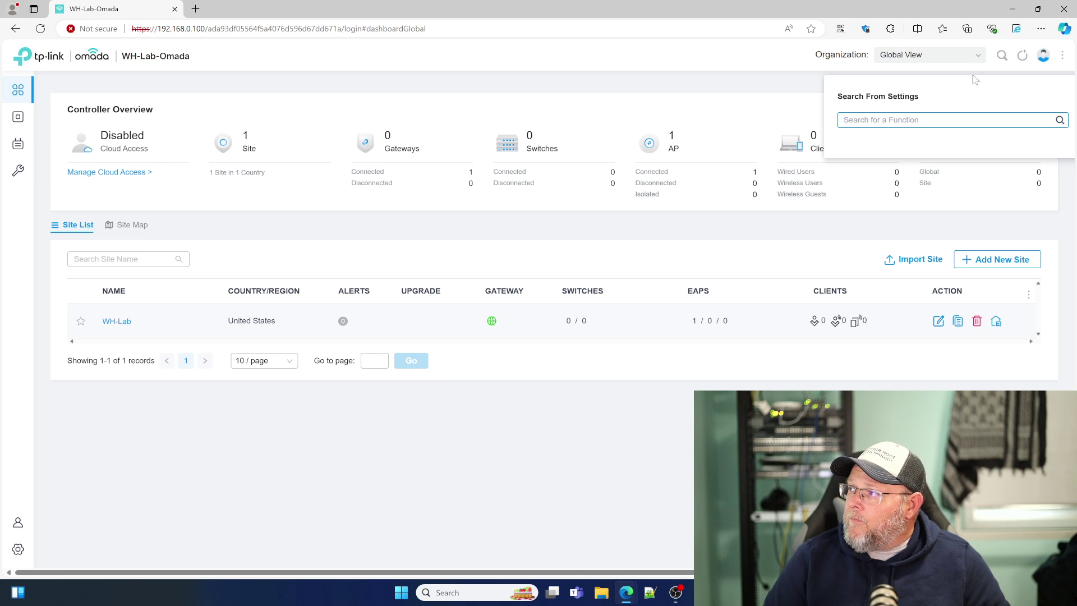
left_click(989, 71)
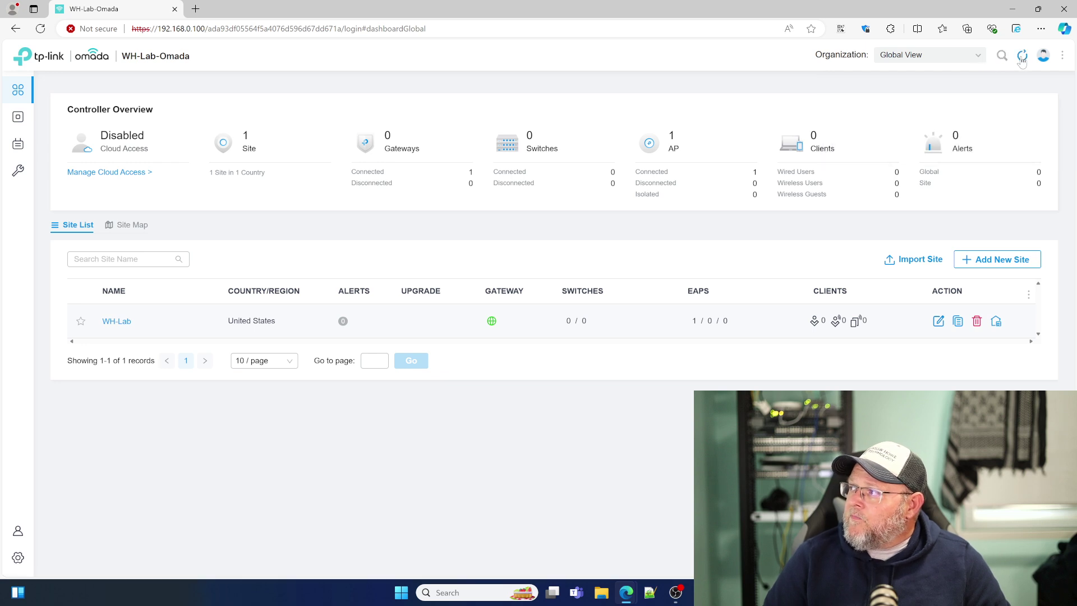
Step: Bring up the administrator account options menu
left_click(1043, 57)
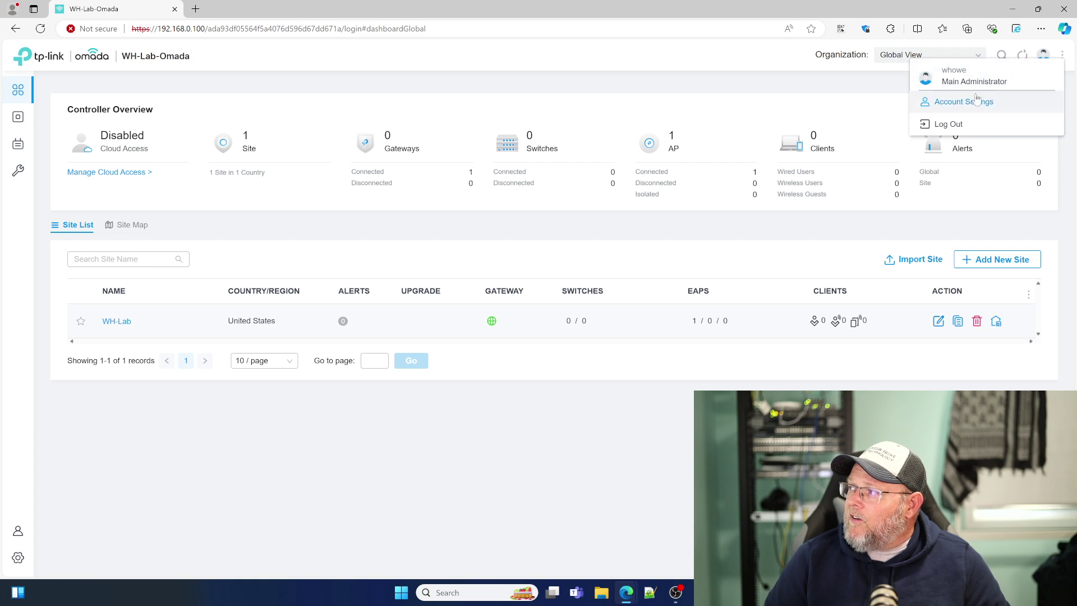
left_click(873, 91)
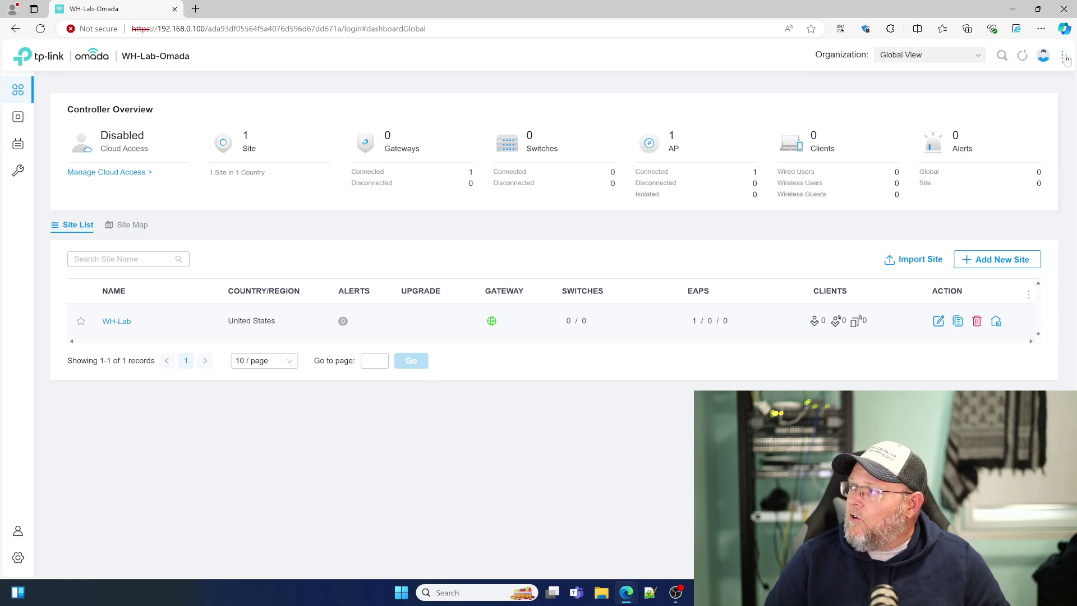
mouse_move(1065, 59)
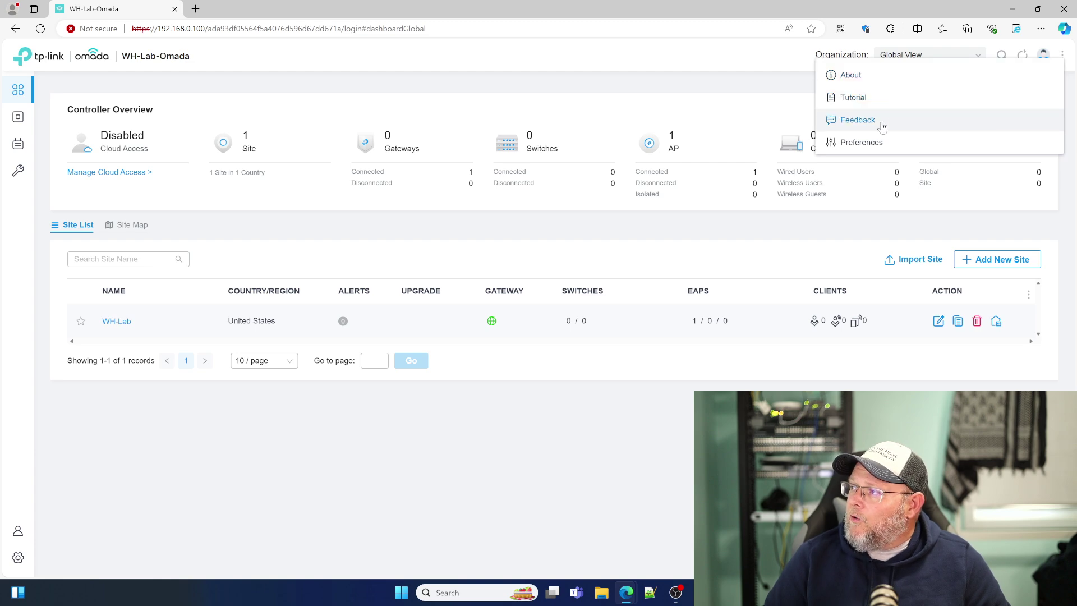
left_click(1046, 56)
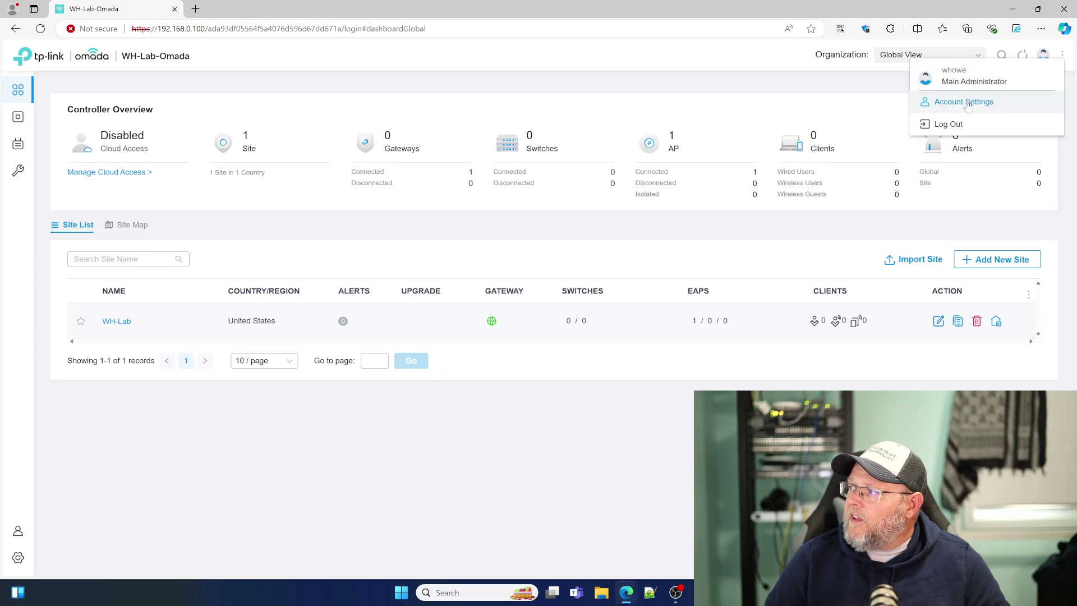
left_click(965, 102)
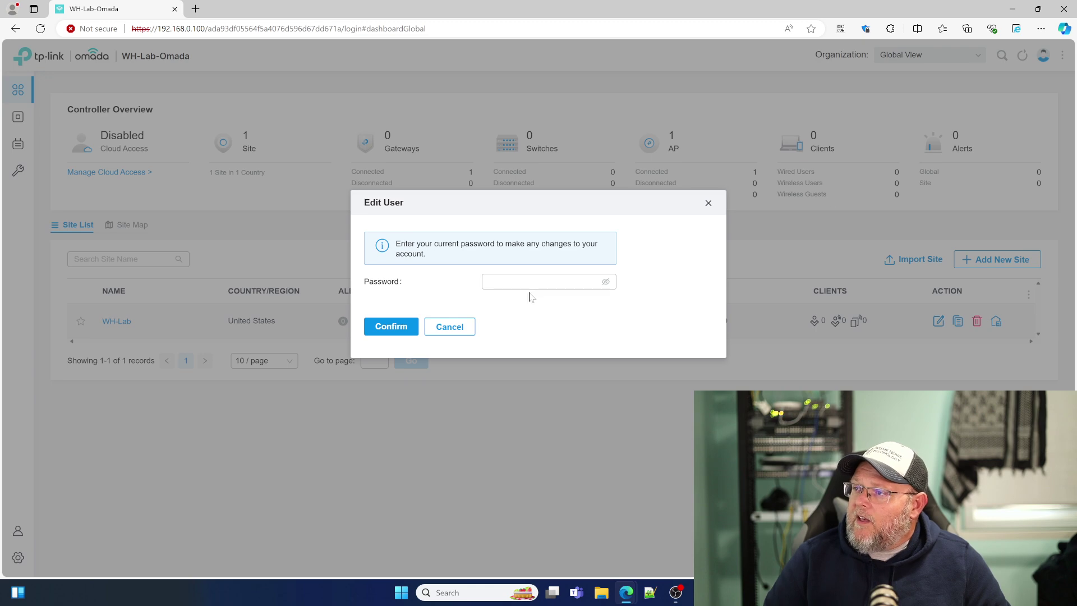
left_click(530, 282)
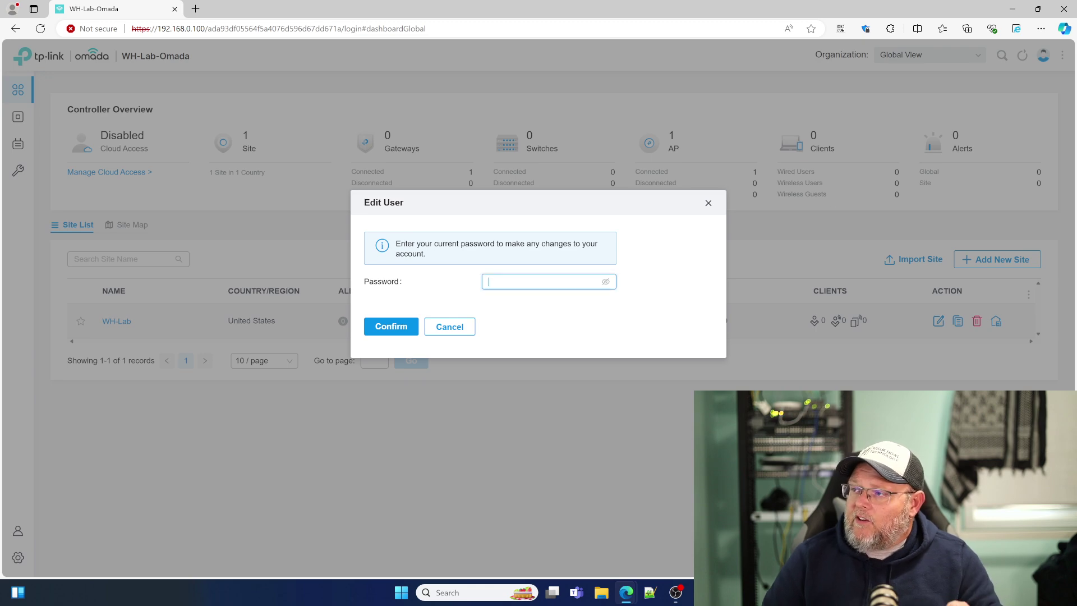
type("•••")
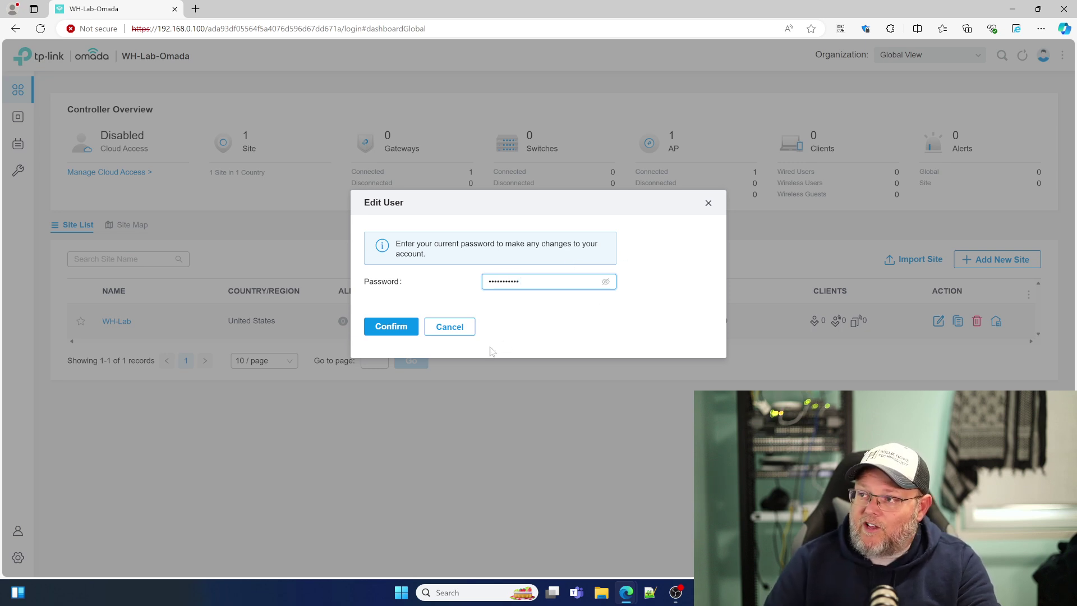
left_click(396, 327)
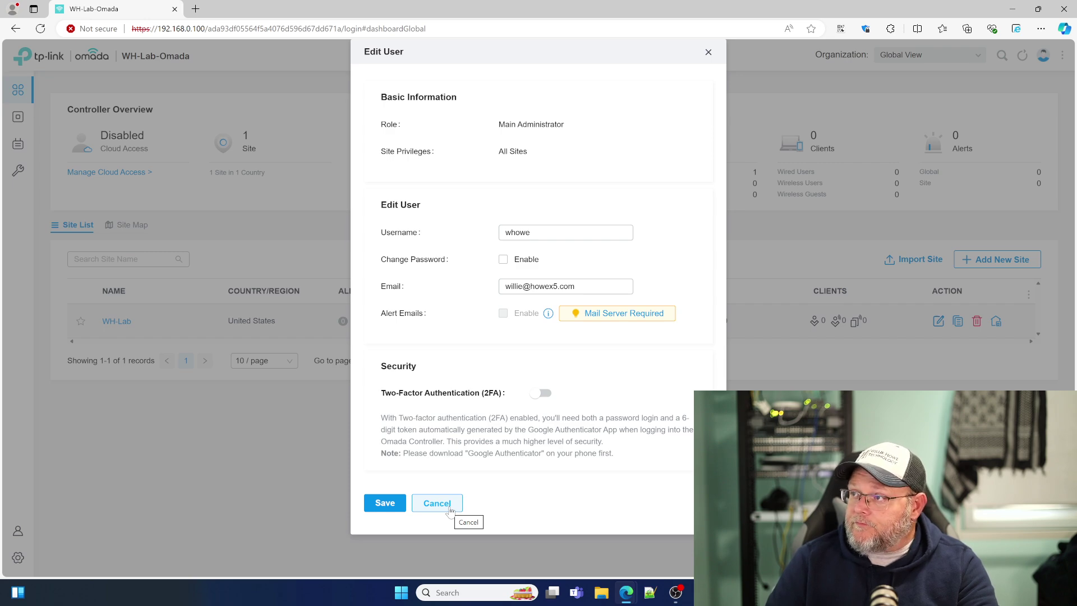
left_click(438, 503)
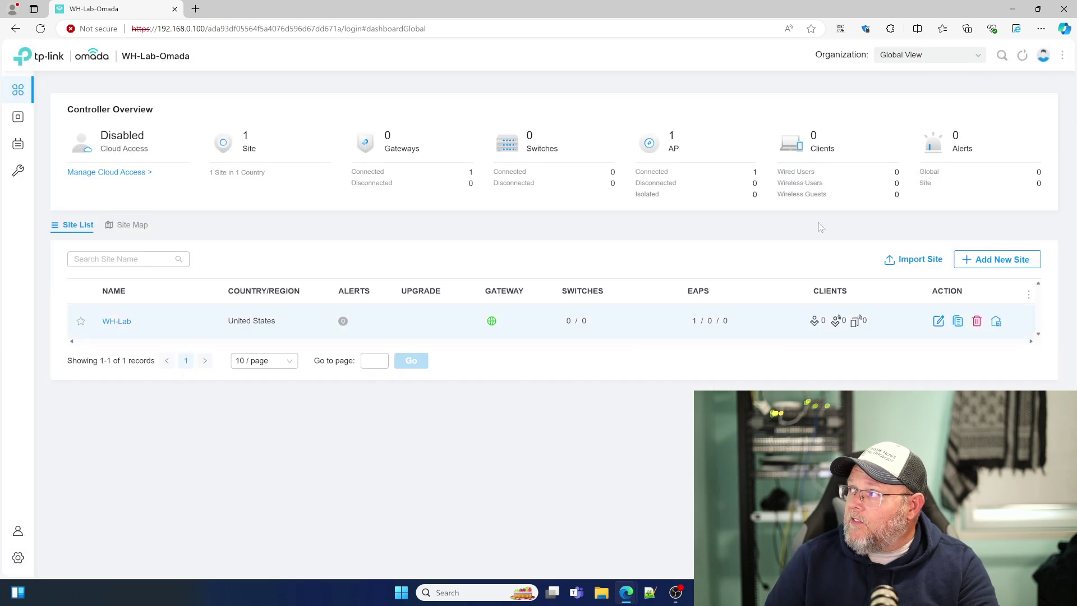
left_click(1063, 57)
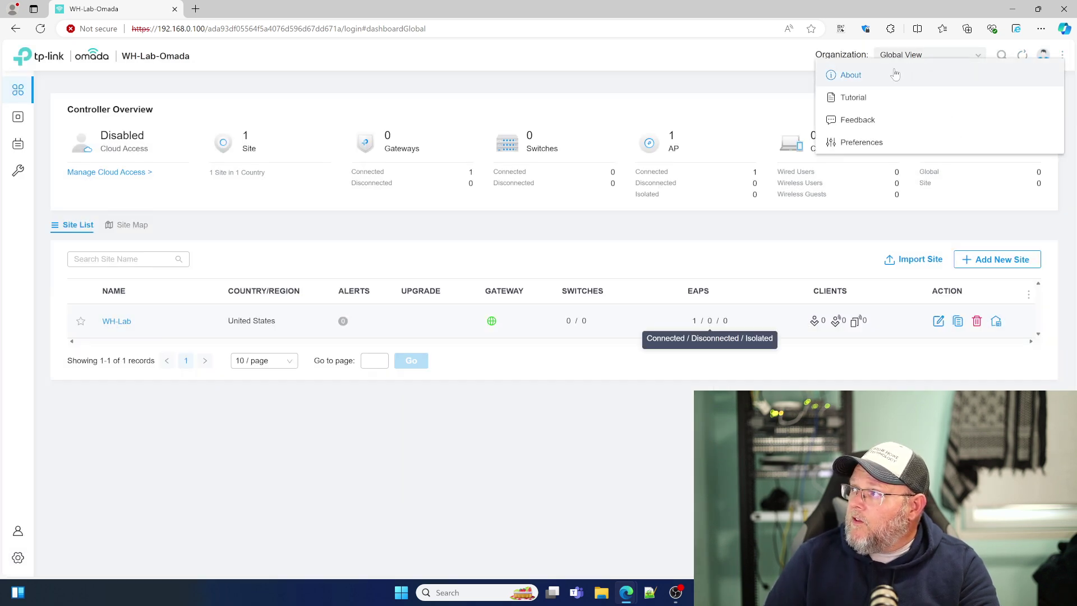
left_click(891, 72)
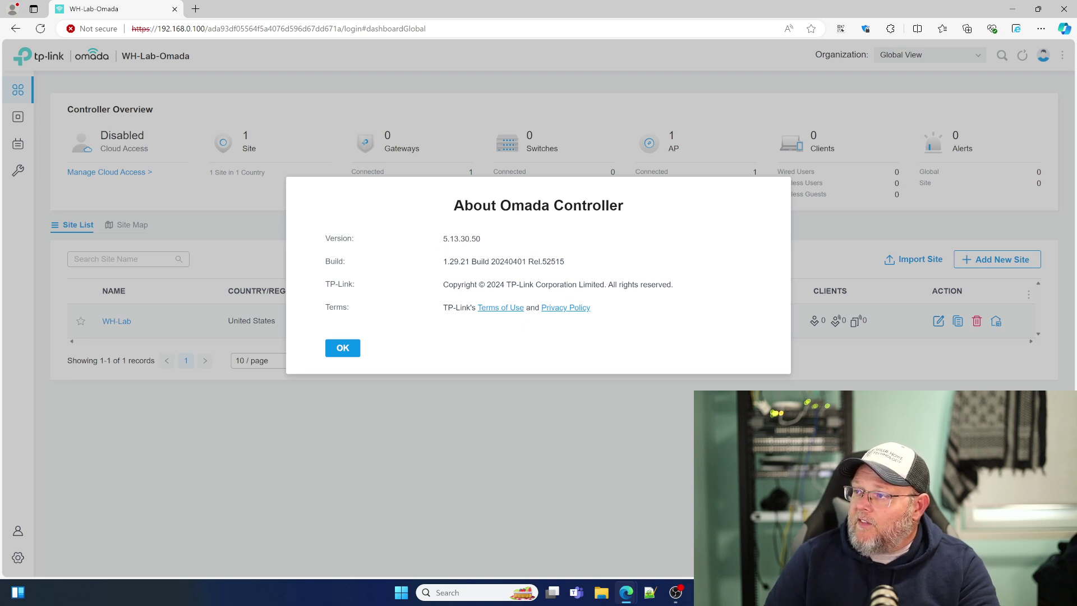
left_click(345, 349)
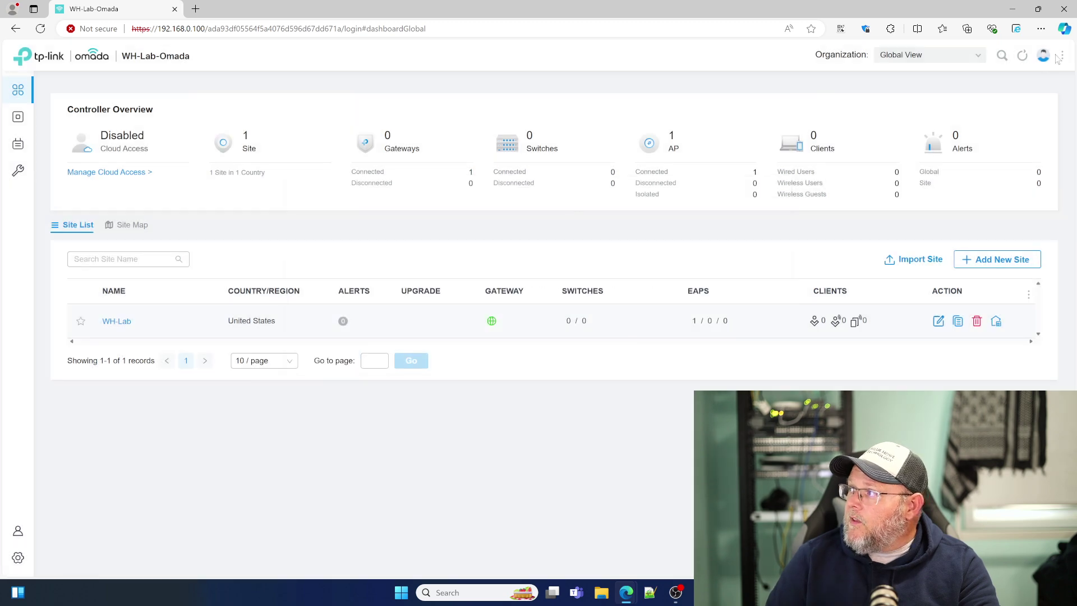
left_click(1059, 56)
left_click(907, 99)
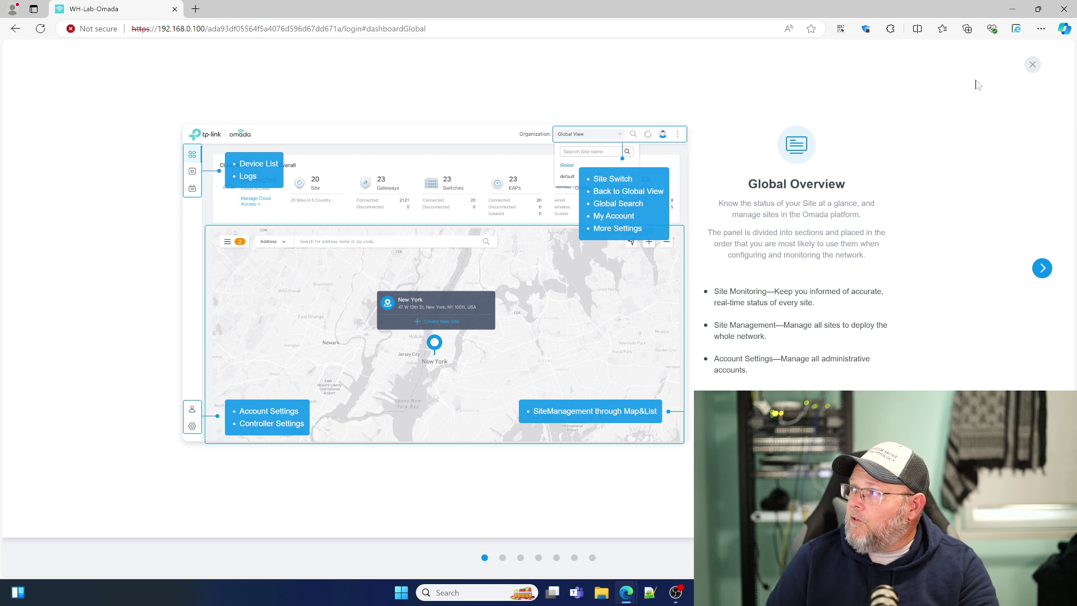
left_click(1033, 66)
left_click(1062, 59)
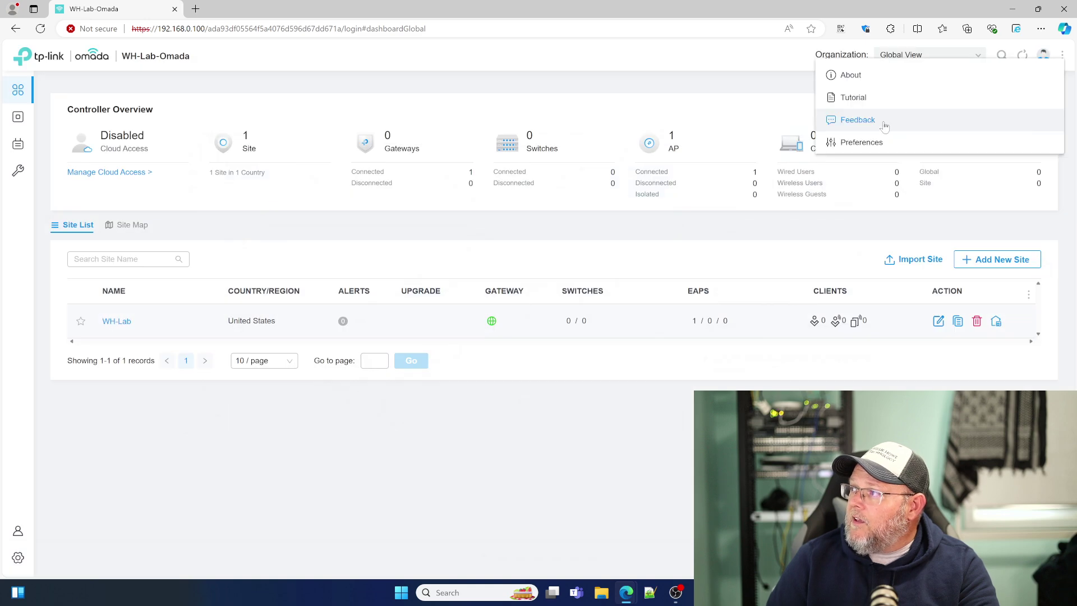
left_click(875, 143)
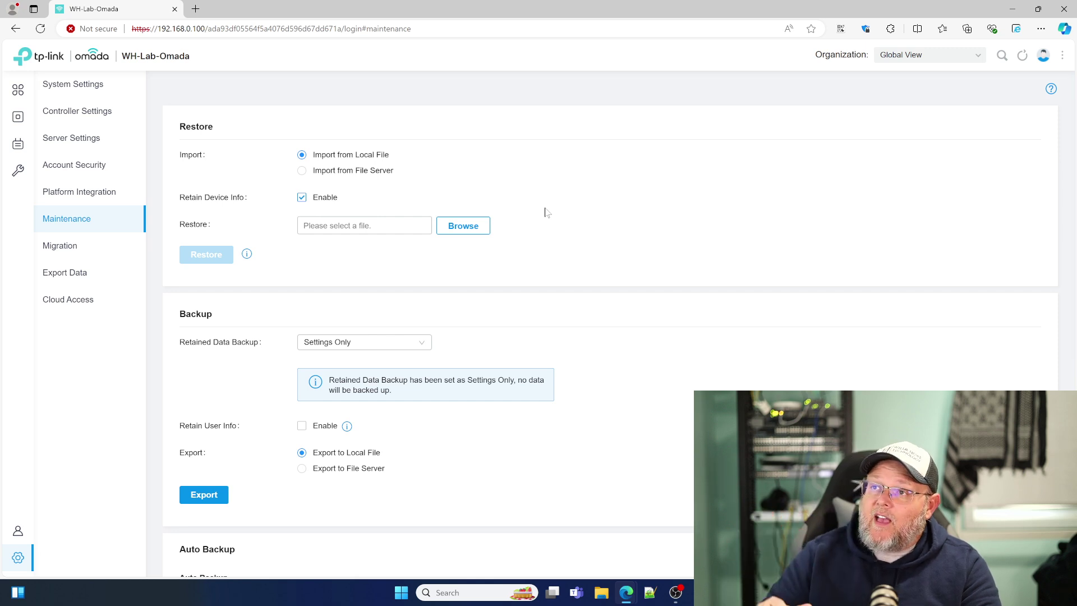
left_click(12, 93)
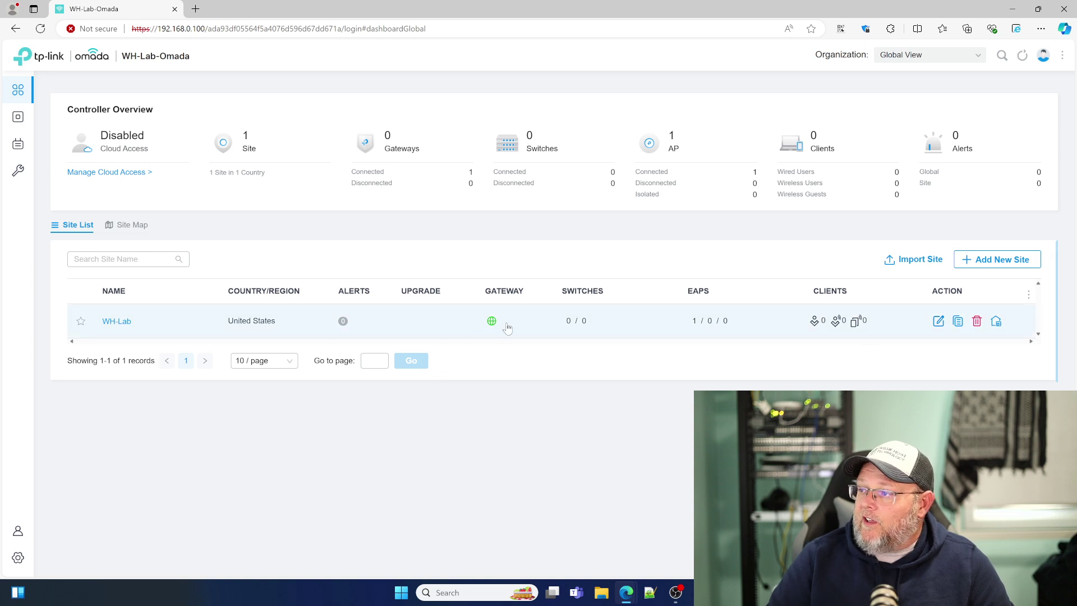
Step: Retry adopting the unknown TL-SG3210XHP-M2 switch into site WH-Lab using its device username and password
left_click(43, 124)
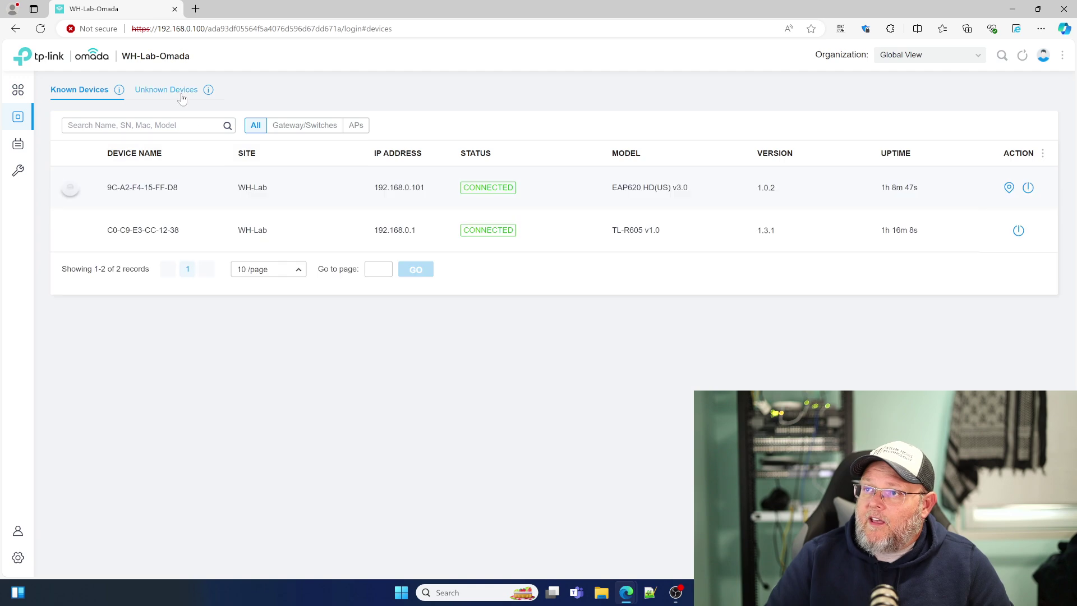
left_click(180, 94)
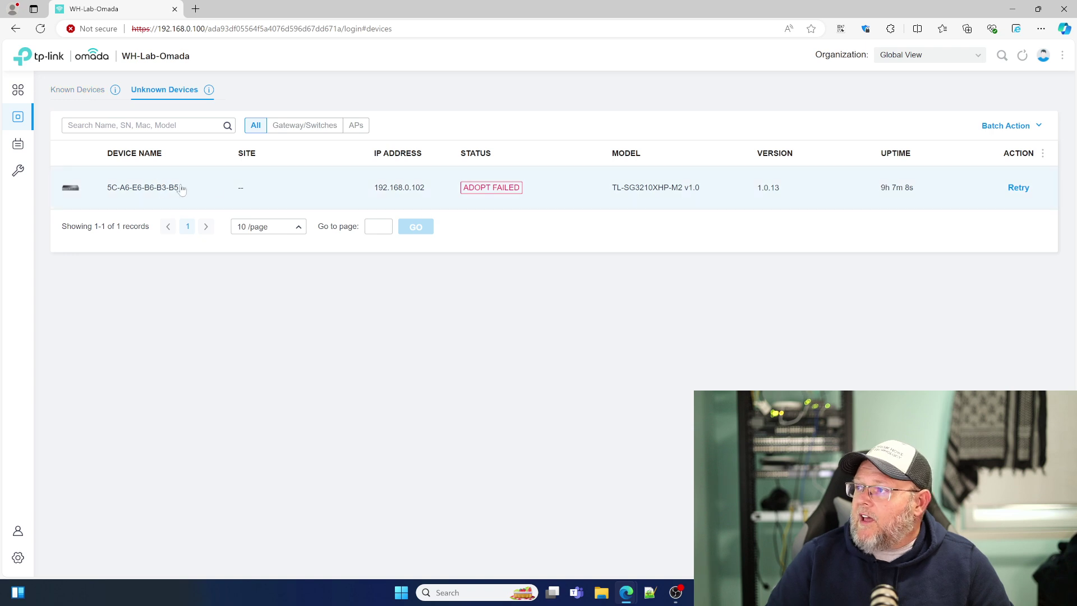
left_click(255, 185)
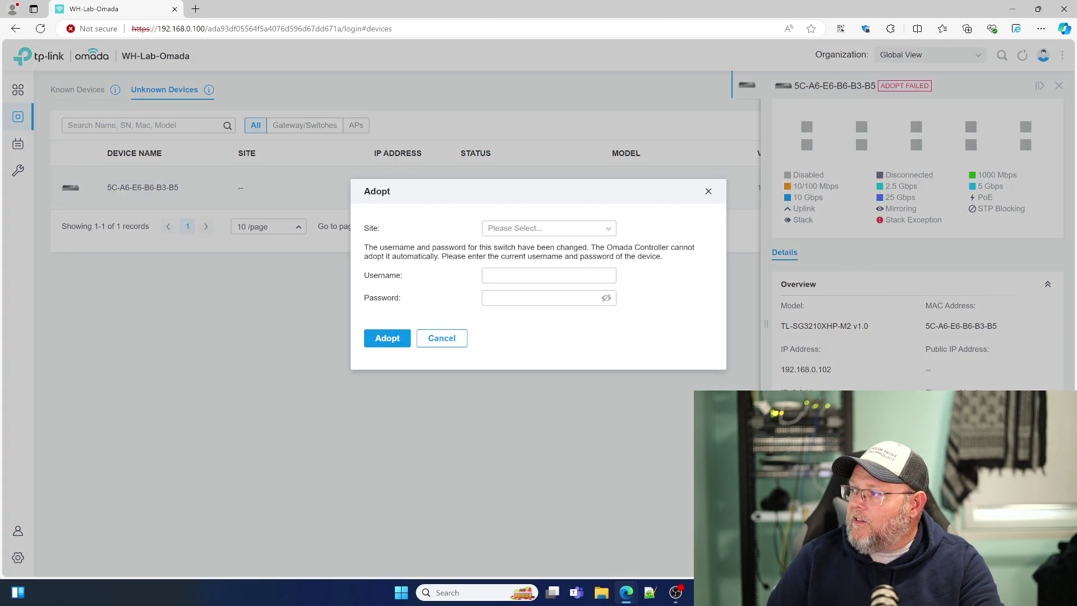
left_click(550, 228)
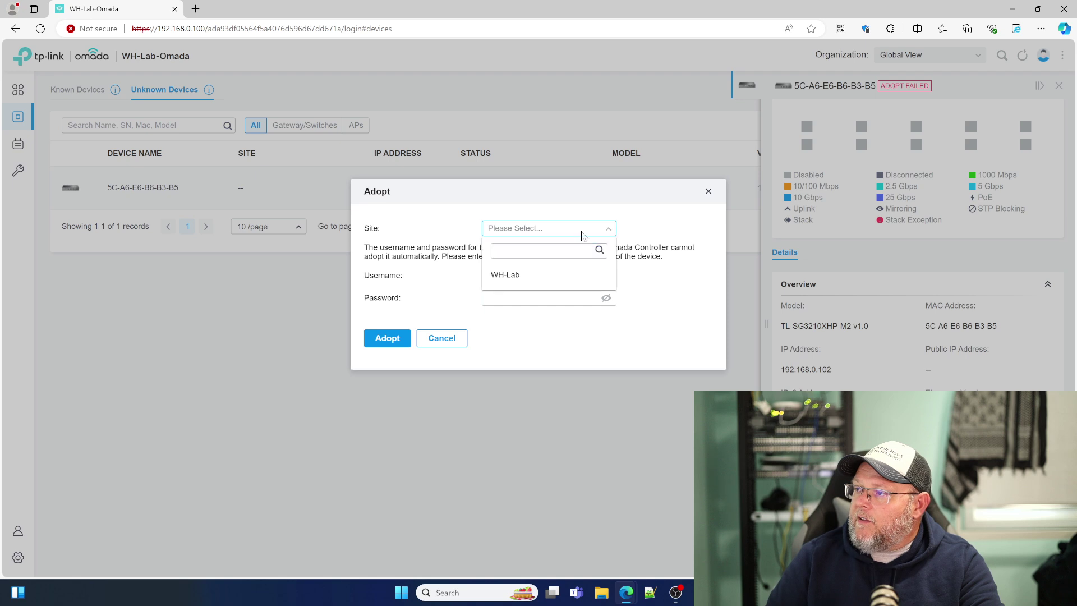
left_click(505, 274)
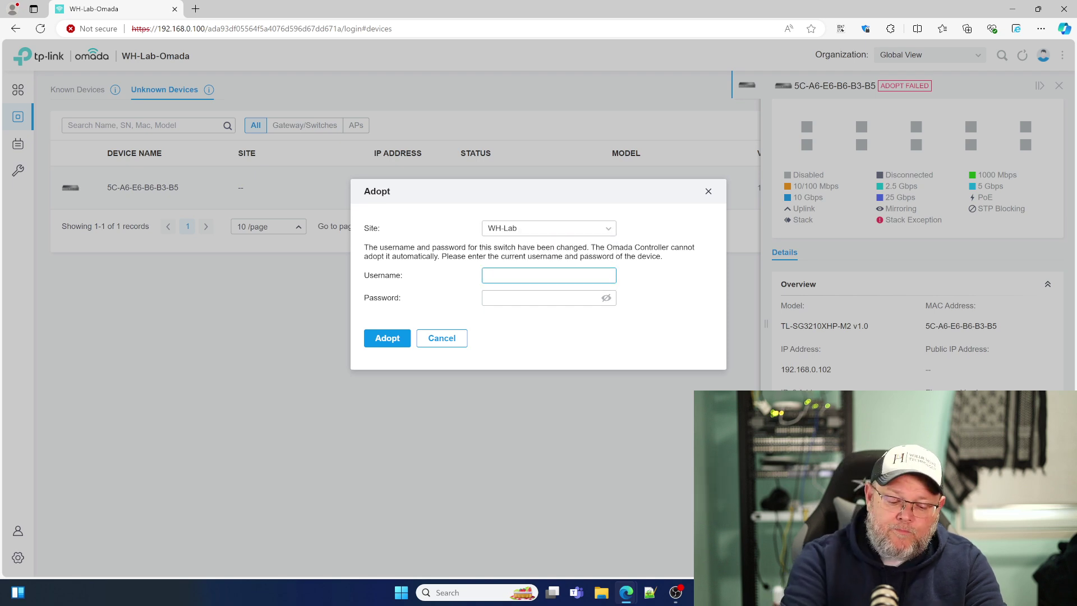
type("admin")
key("Tab")
type("ad")
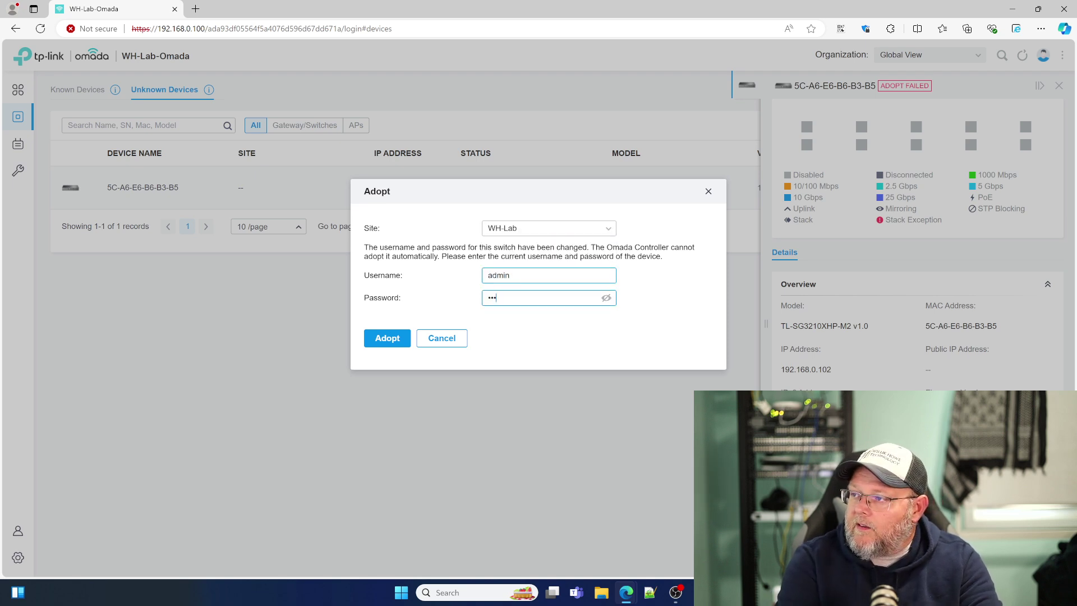
type("min123456")
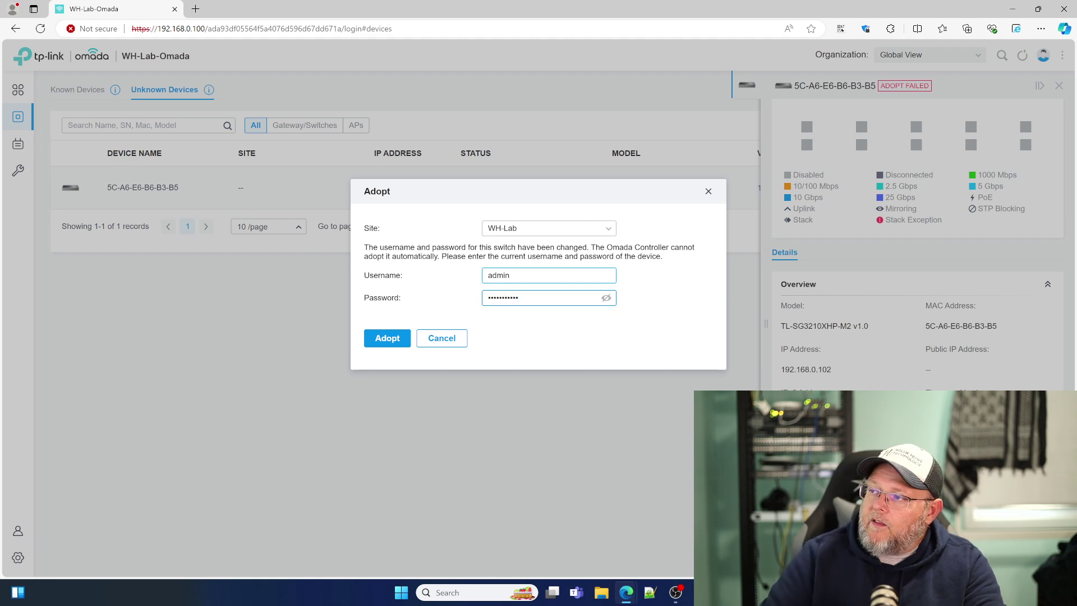
left_click(380, 345)
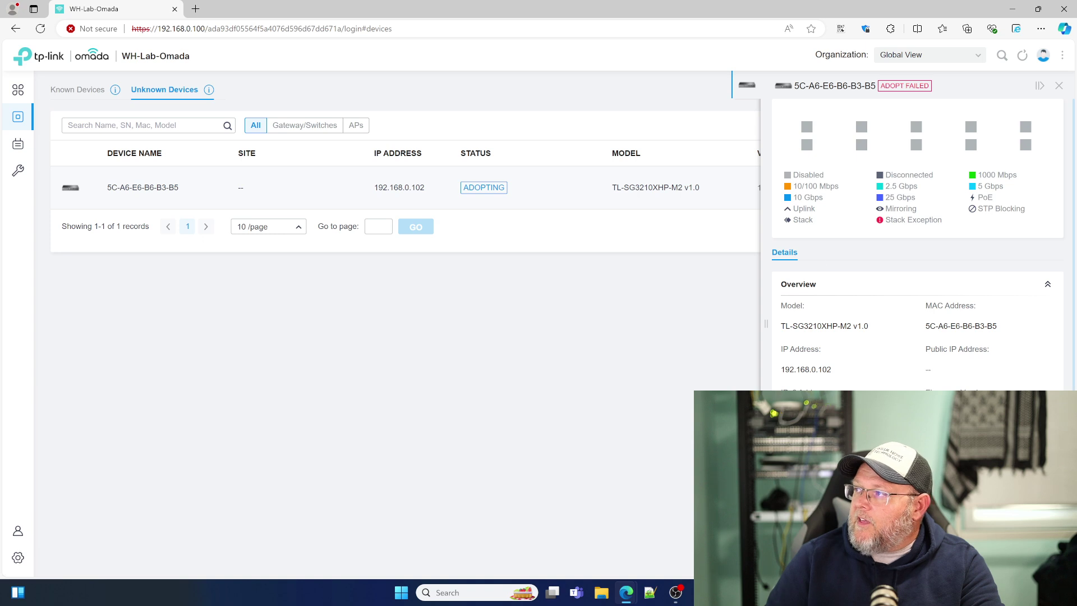
left_click(1059, 87)
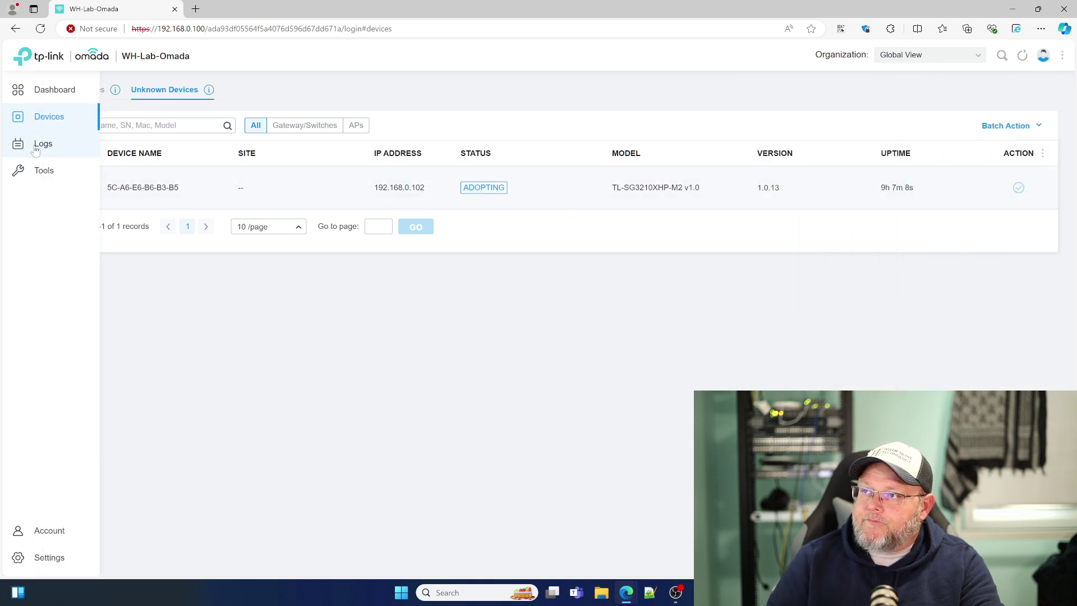
Step: Review the Logs notification settings on the Operation, System and Device sub-tabs
left_click(37, 146)
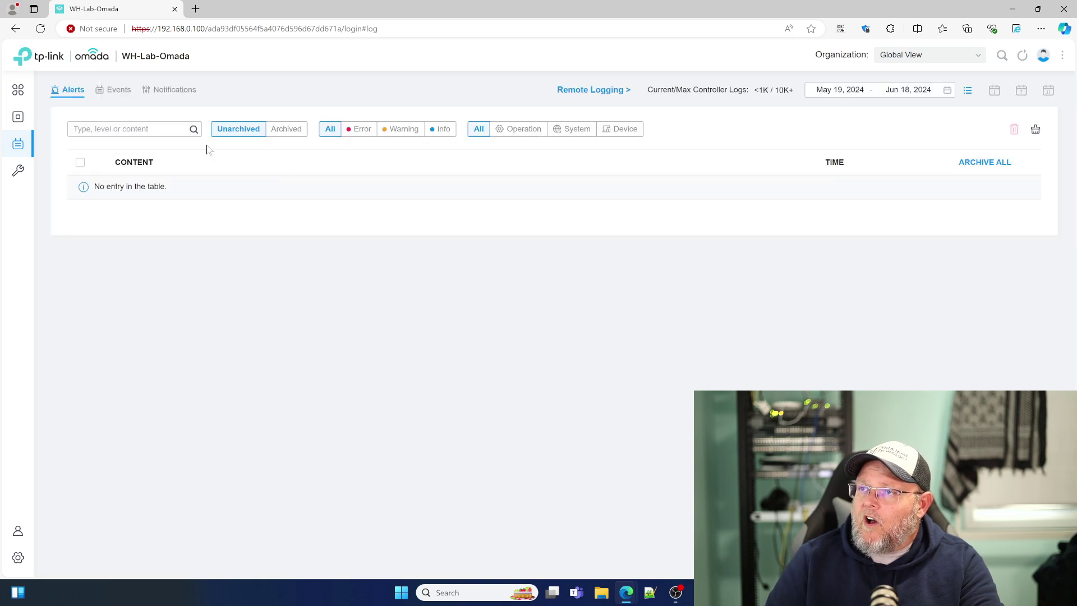
left_click(184, 94)
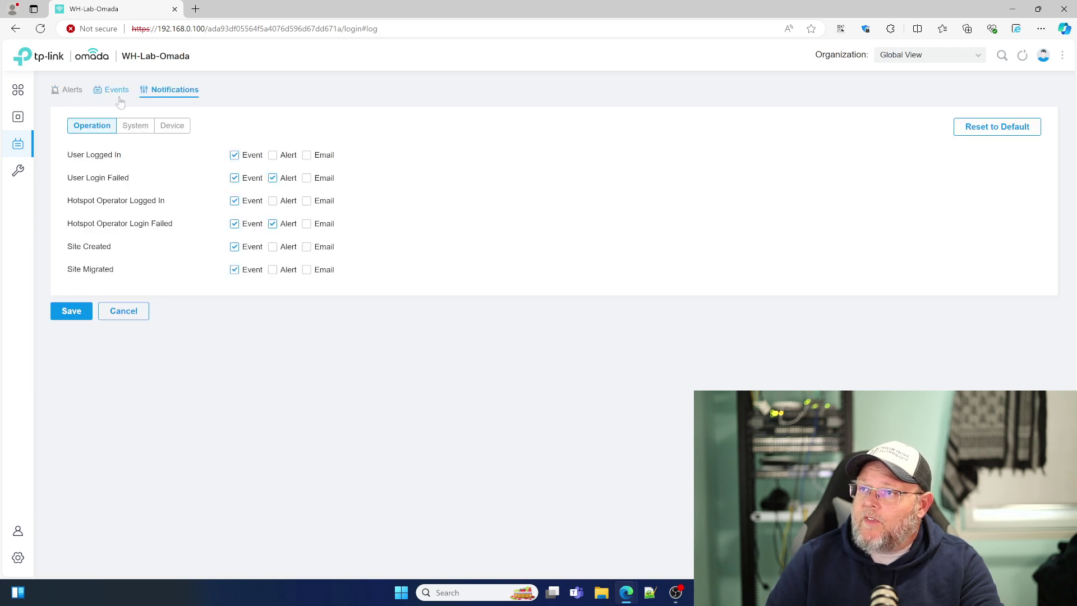
left_click(133, 127)
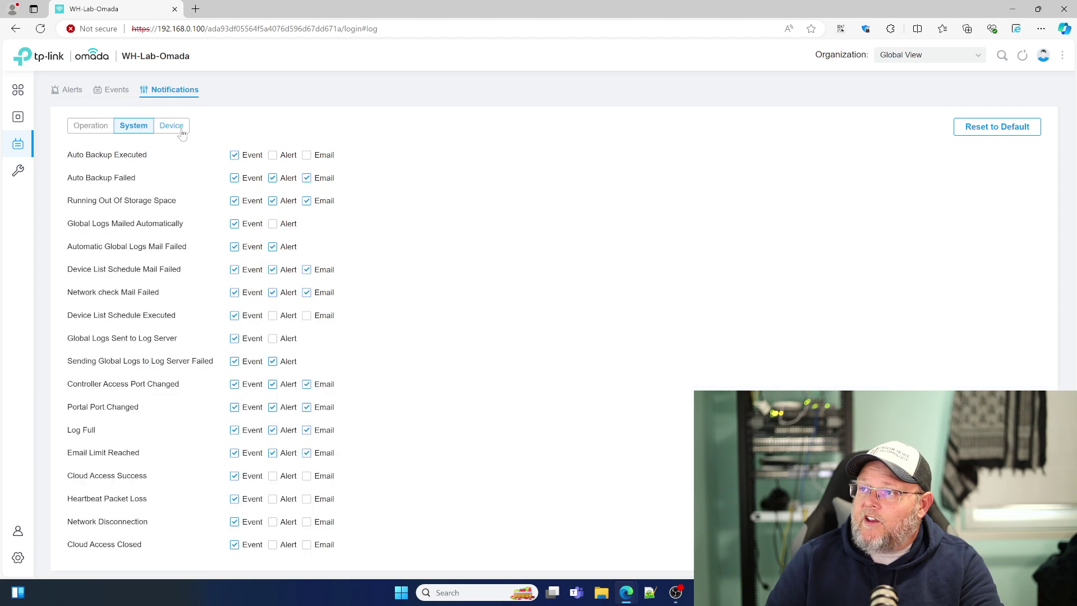
left_click(179, 129)
left_click(137, 133)
left_click(87, 130)
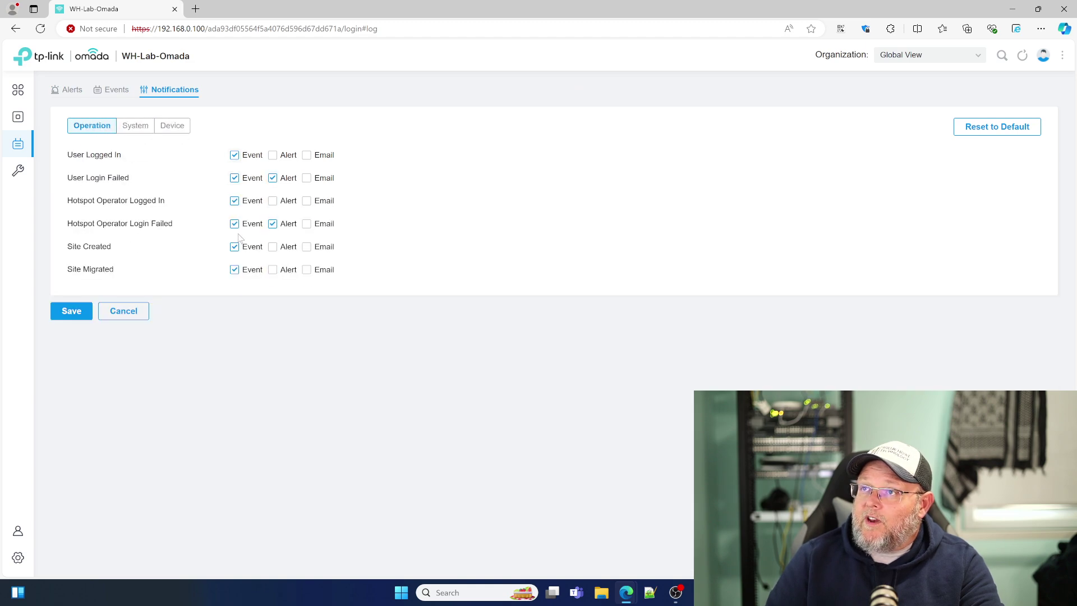
left_click(136, 128)
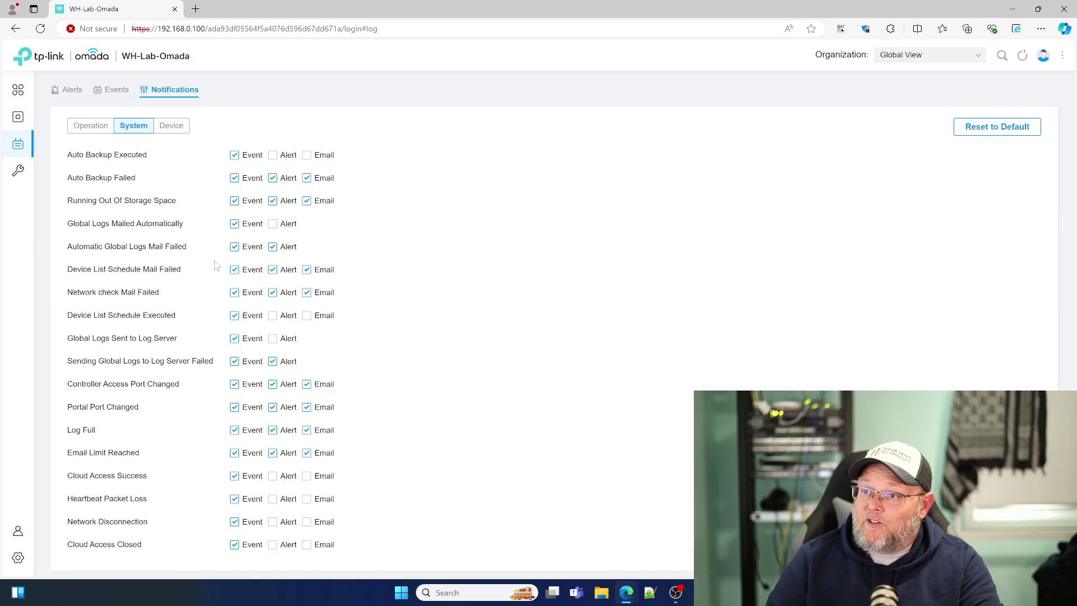
scroll(219, 266, "down", 1)
scroll(219, 266, "up", 1)
left_click(180, 130)
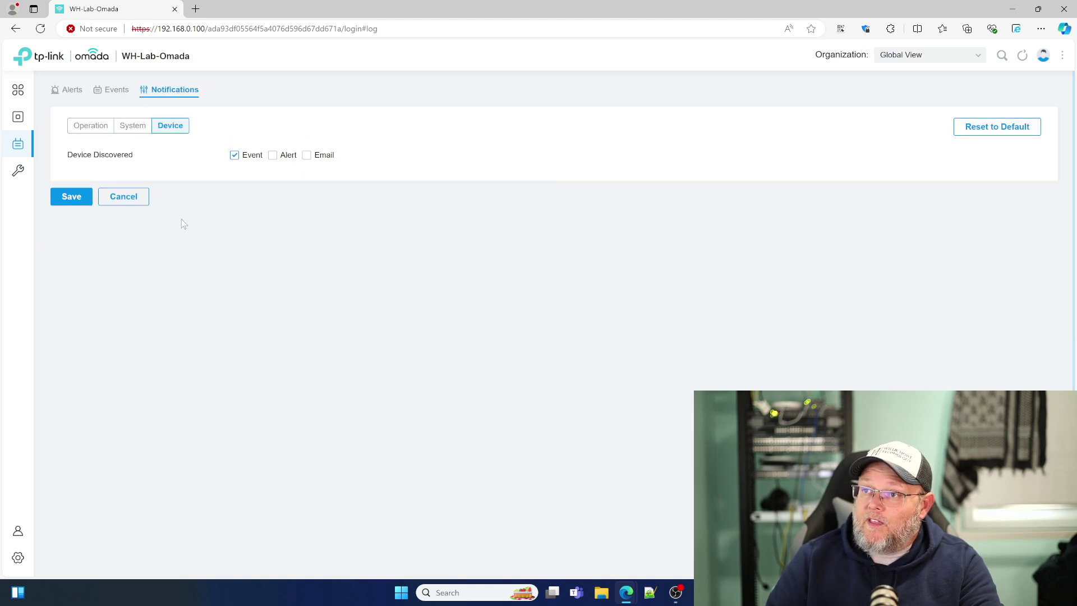
Step: Glance at the event log and Alerts, then return to the Devices list
left_click(106, 92)
left_click(69, 98)
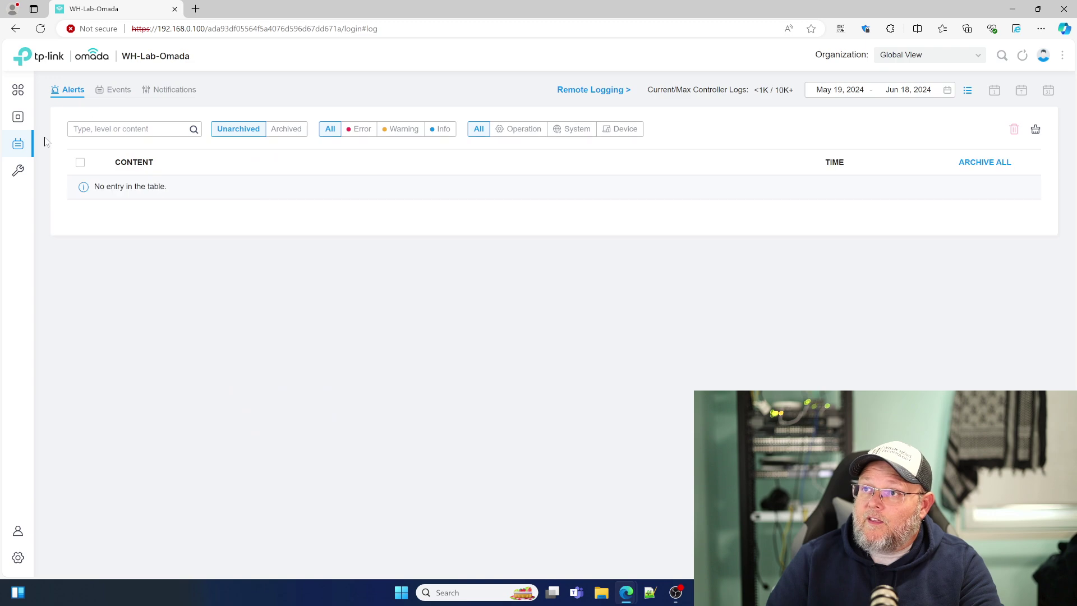
left_click(37, 122)
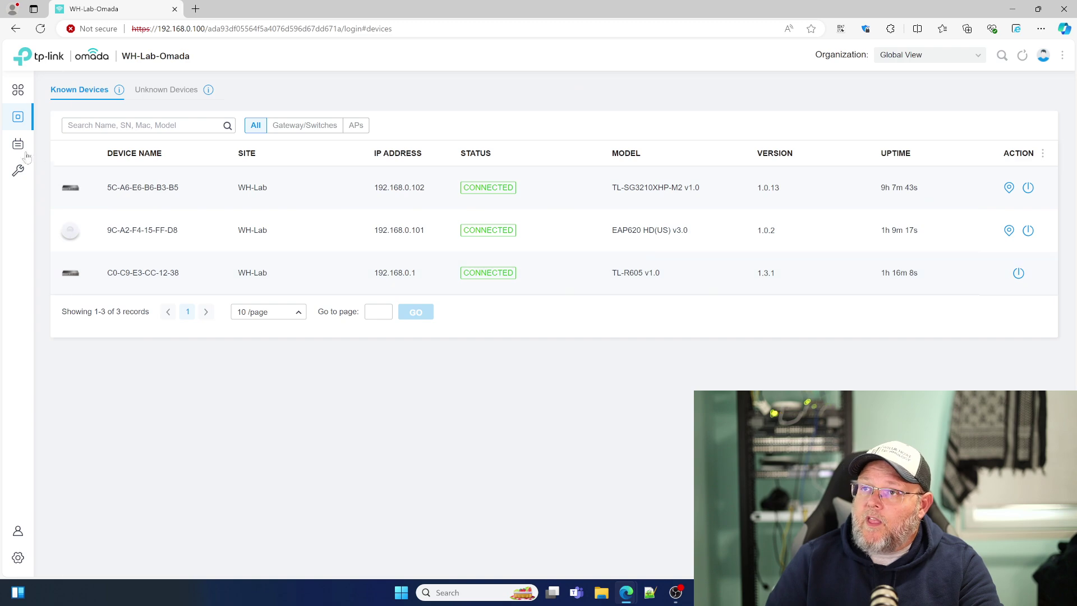
Step: In Network Check, keep Omada Hardware Controller as device type and Ping as the test
left_click(42, 171)
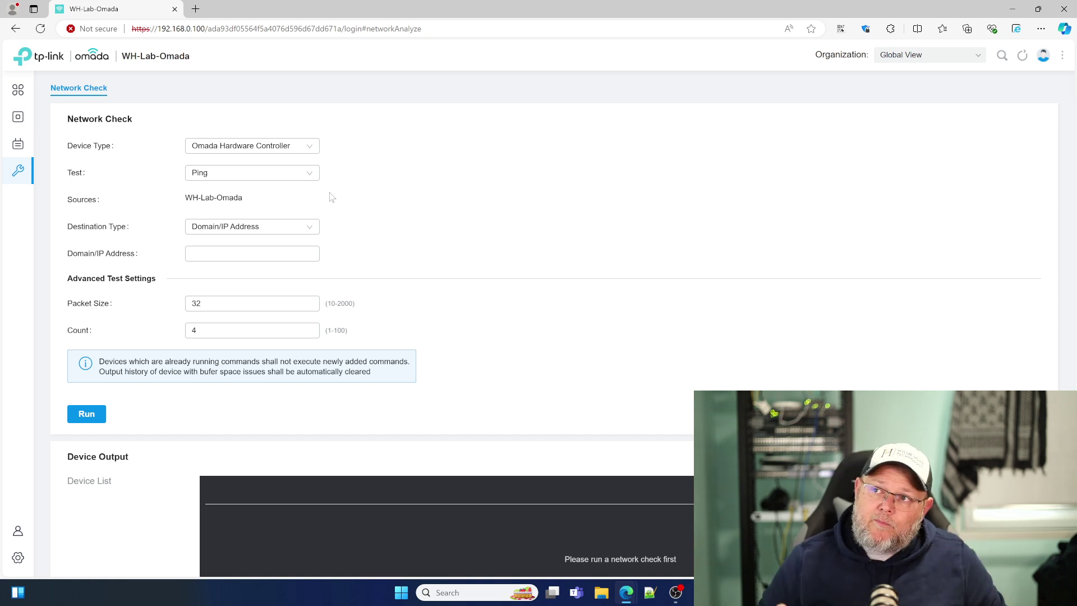
left_click(291, 151)
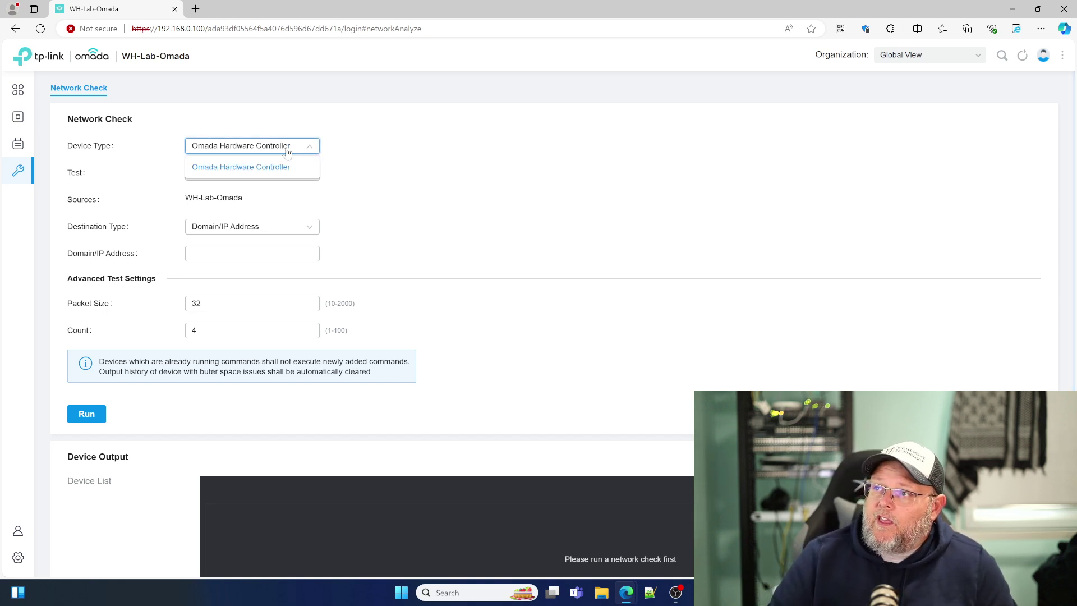
left_click(365, 153)
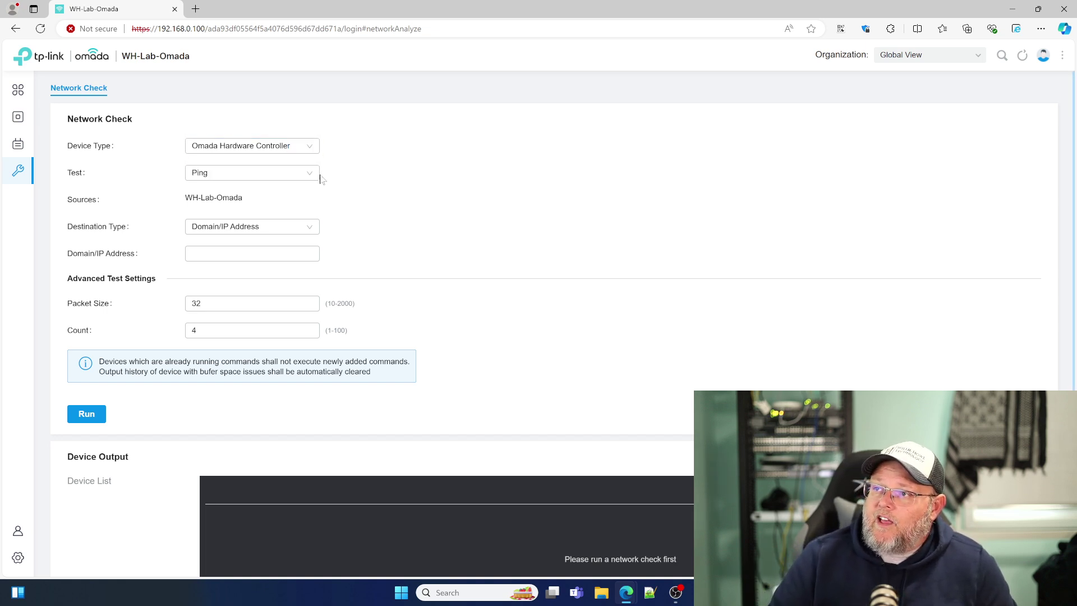
left_click(277, 174)
left_click(443, 174)
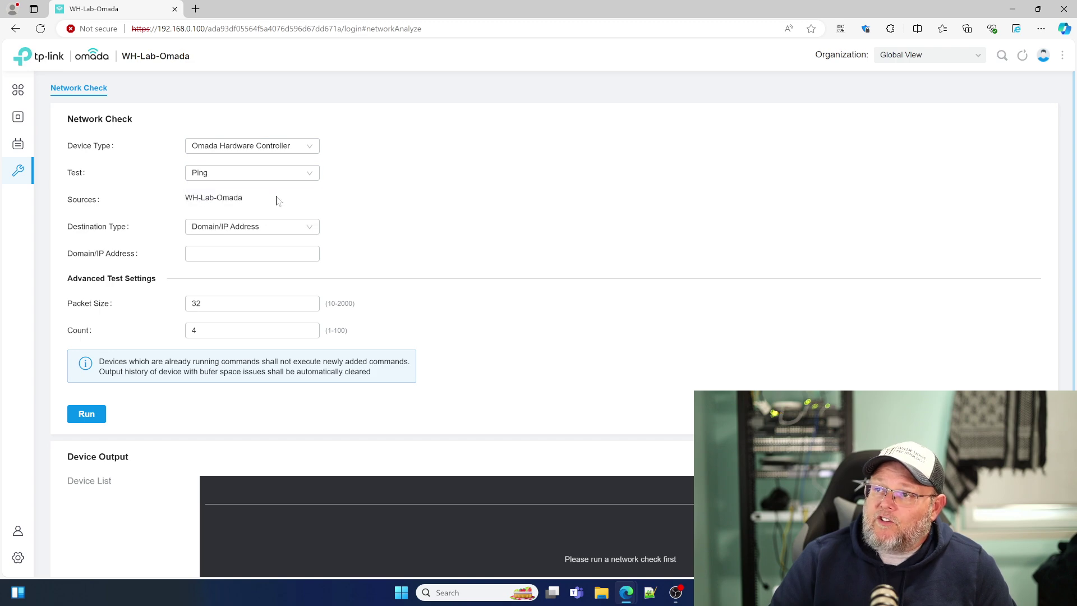
Step: Ping 1.1.1.1 and review the Device Output showing 4 replies and 0% loss
scroll(261, 272, "down", 1)
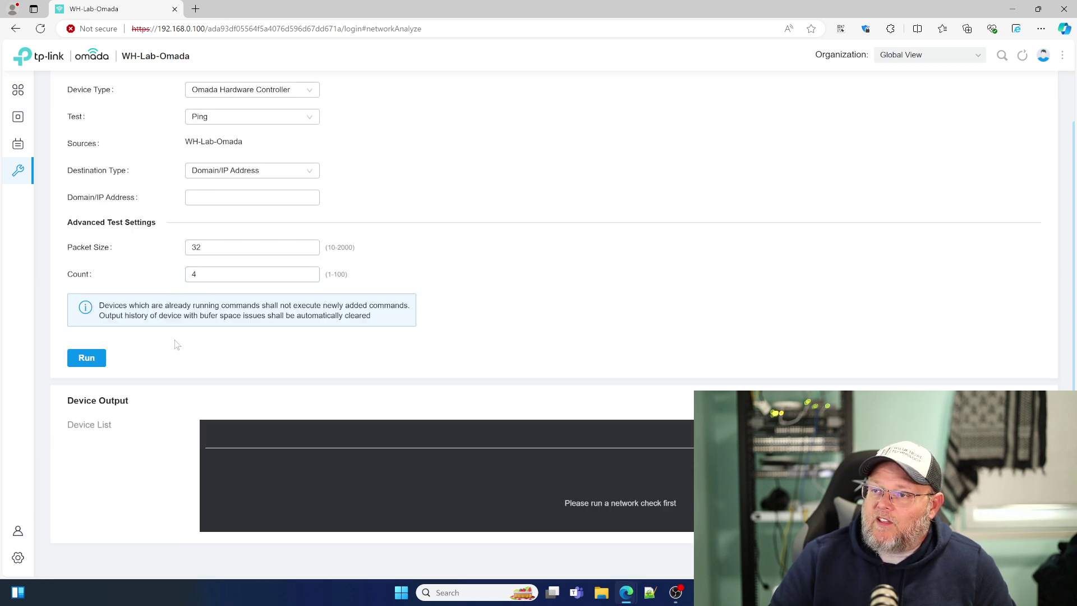
scroll(179, 355, "down", 1)
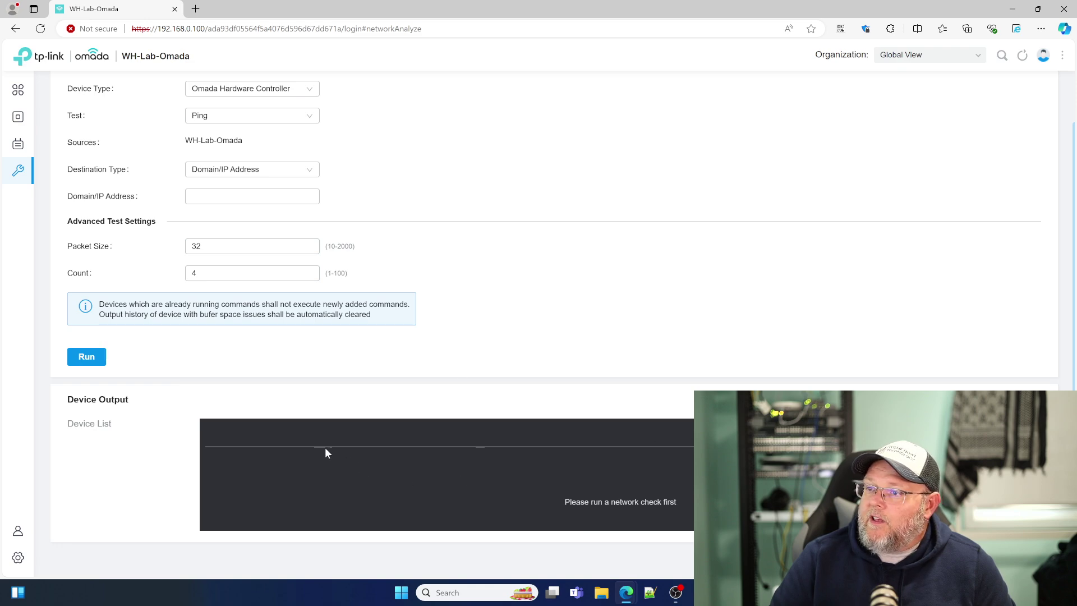
scroll(327, 453, "up", 1)
left_click(201, 255)
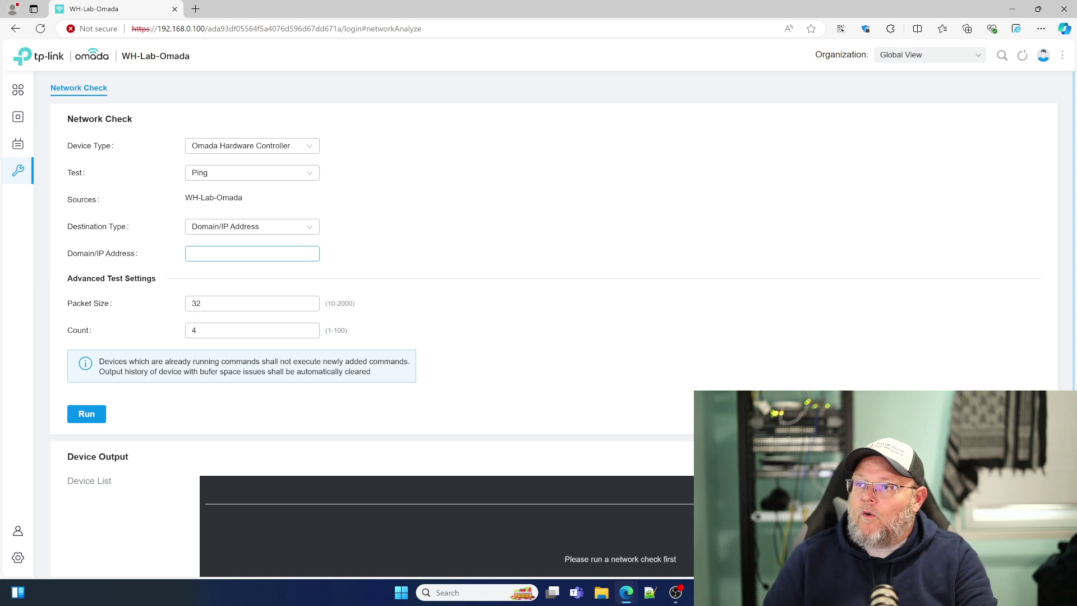
type("1.1.1.1")
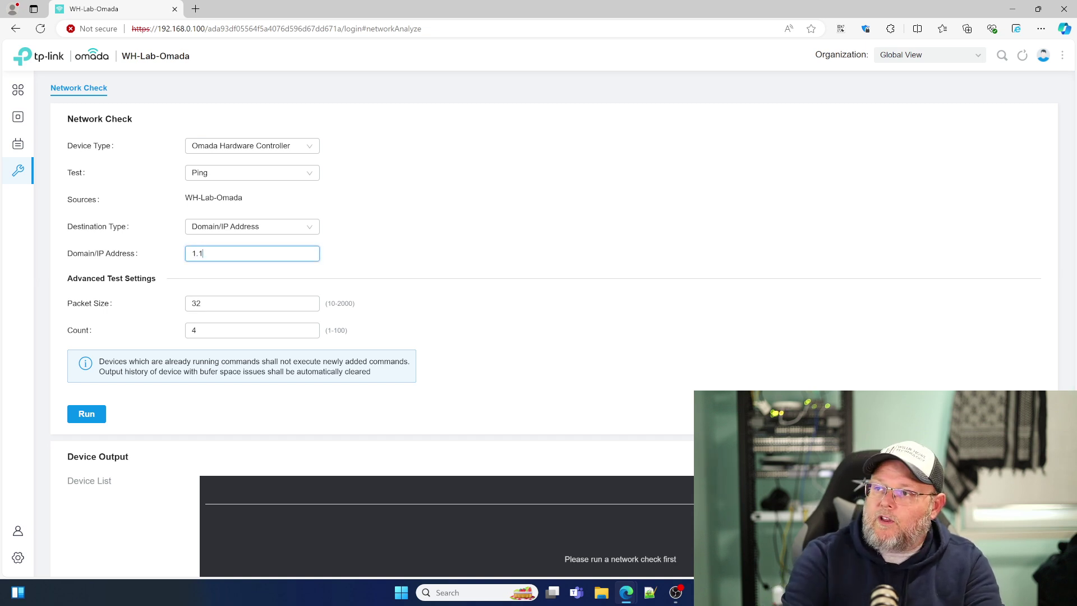
left_click(87, 414)
scroll(322, 385, "down", 1)
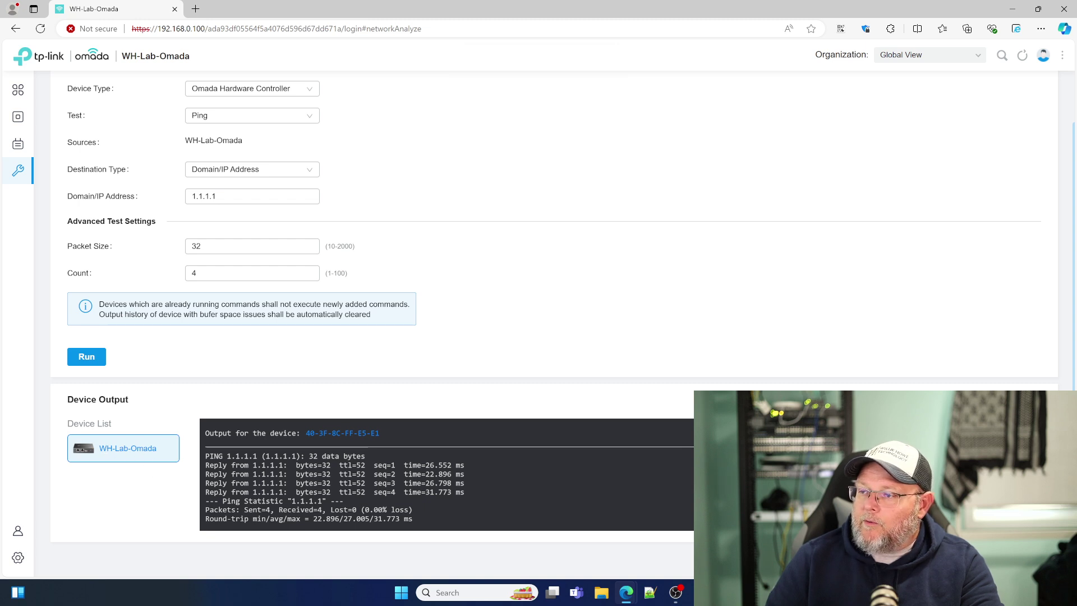
scroll(359, 470, "up", 1)
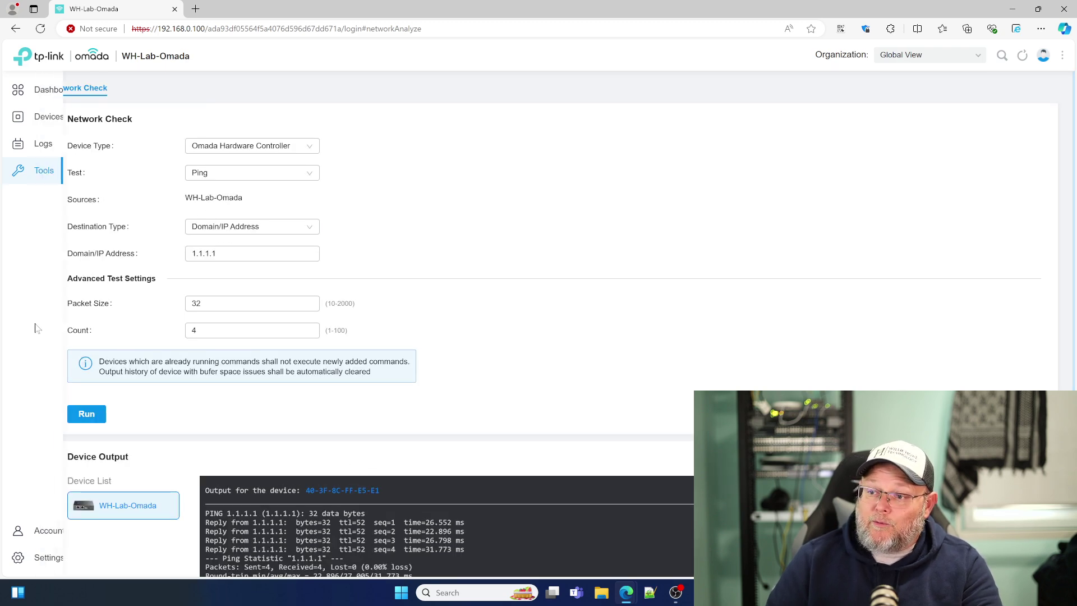
Step: Open the Account user list and cancel the administrator's Edit User prompt without changes
mouse_move(46, 543)
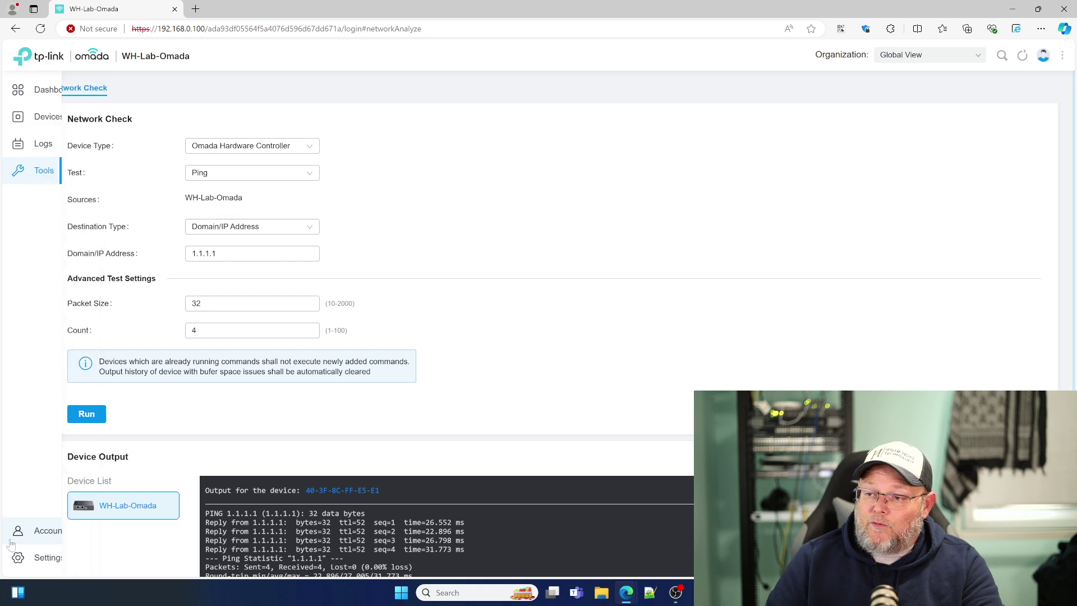
left_click(48, 538)
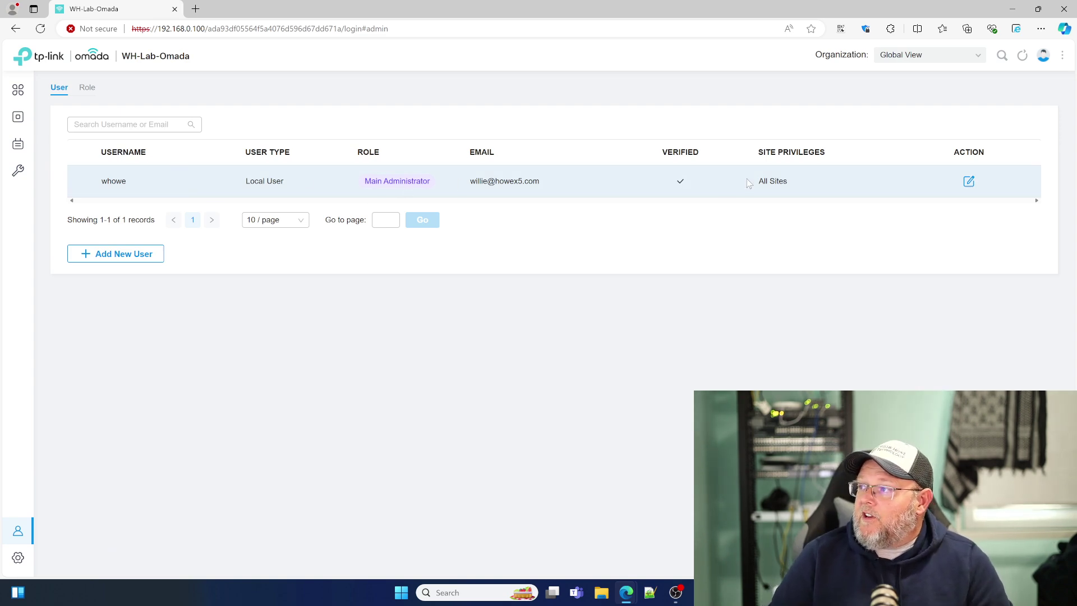
left_click(969, 181)
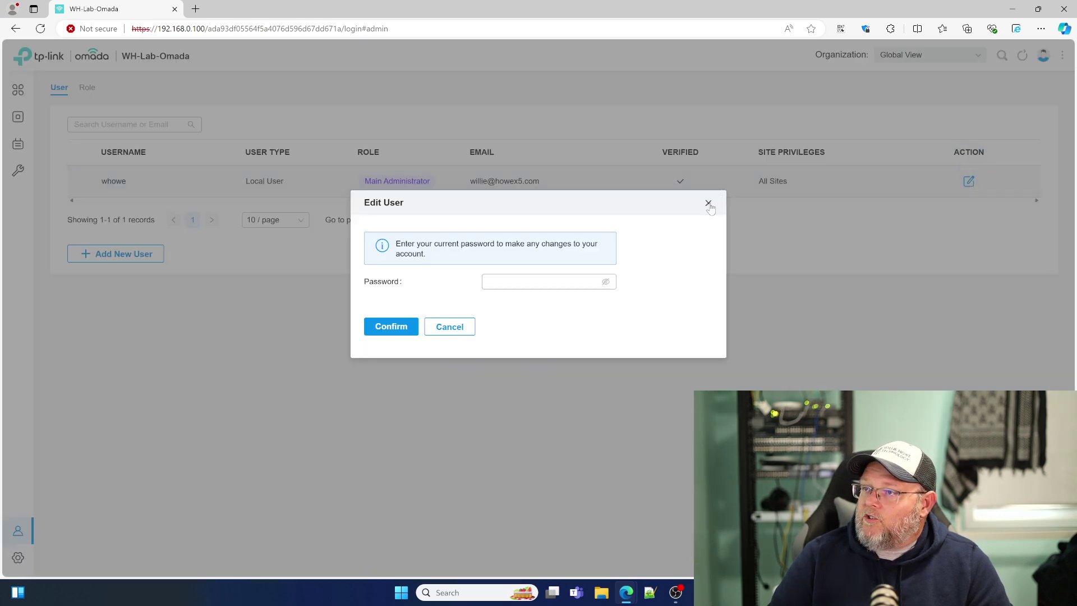
left_click(709, 203)
Step: Look through the Viewer role's permissions, ending back on the Role list
left_click(87, 87)
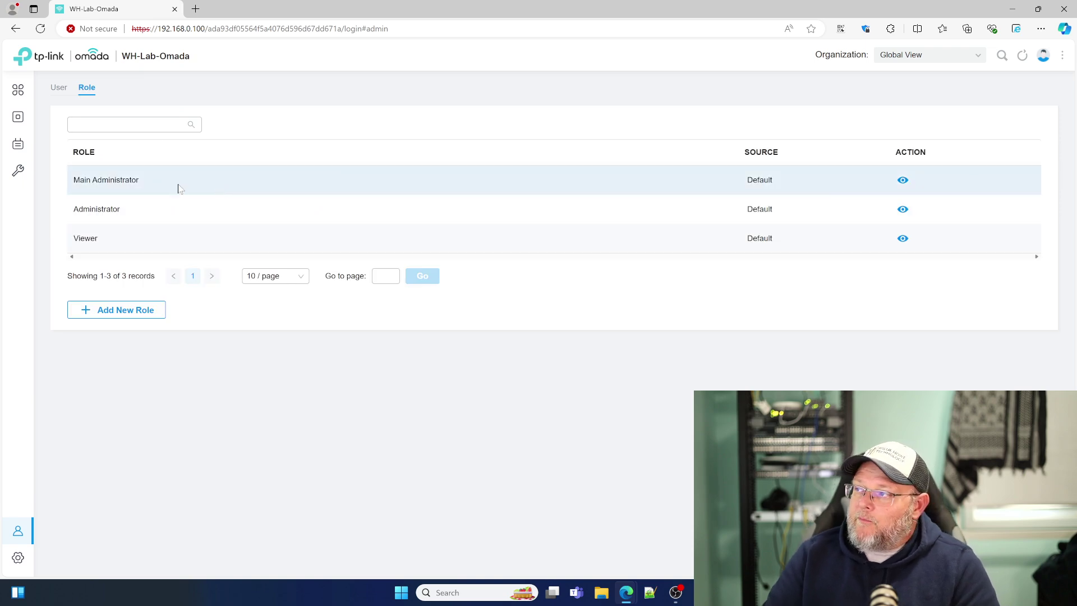
left_click(902, 239)
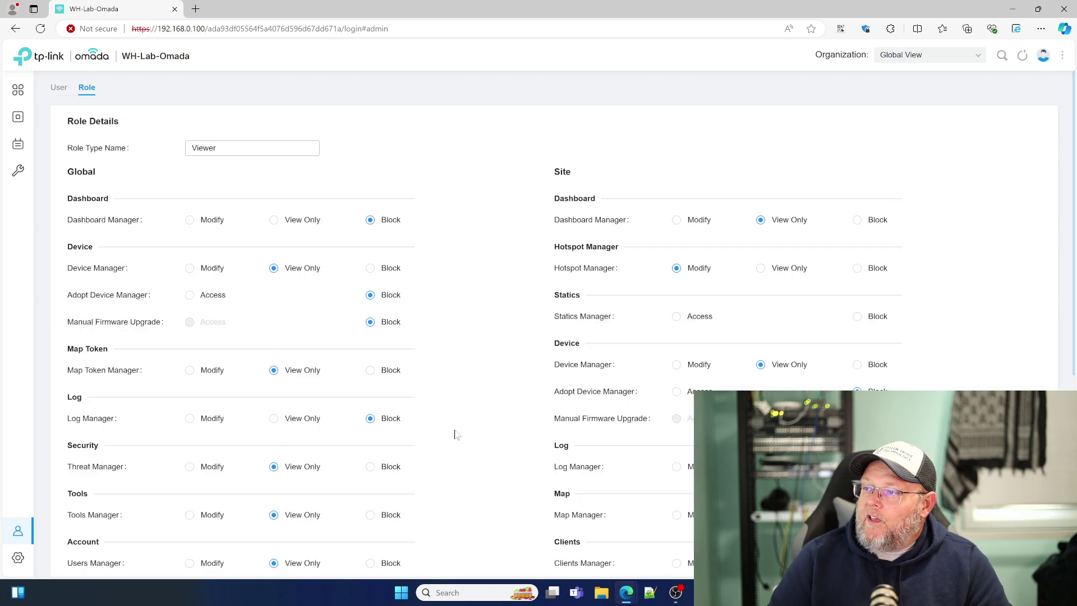
scroll(473, 438, "down", 5)
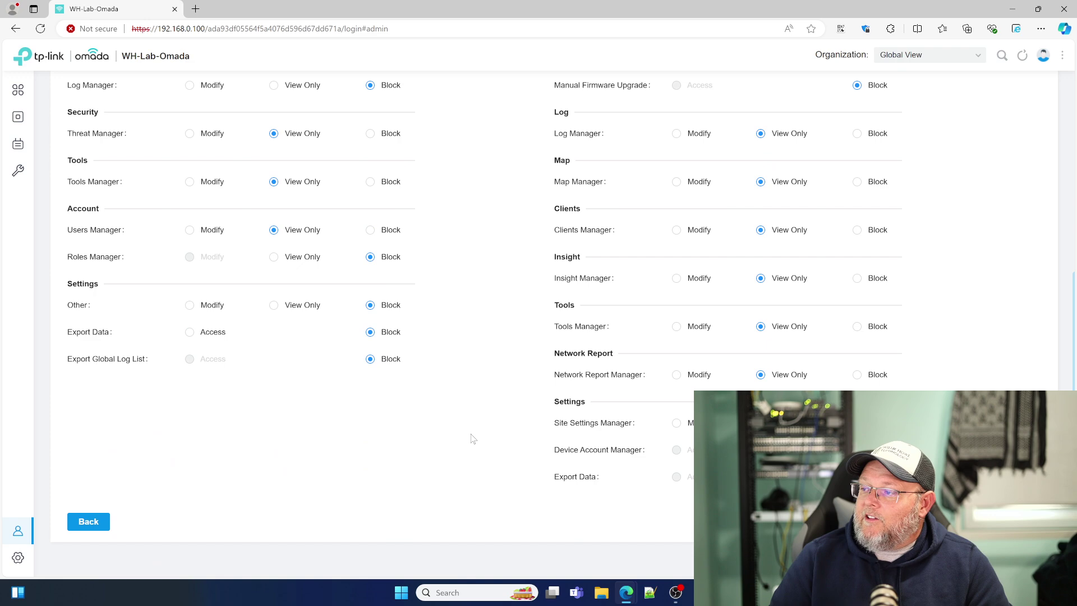
scroll(469, 436, "up", 2)
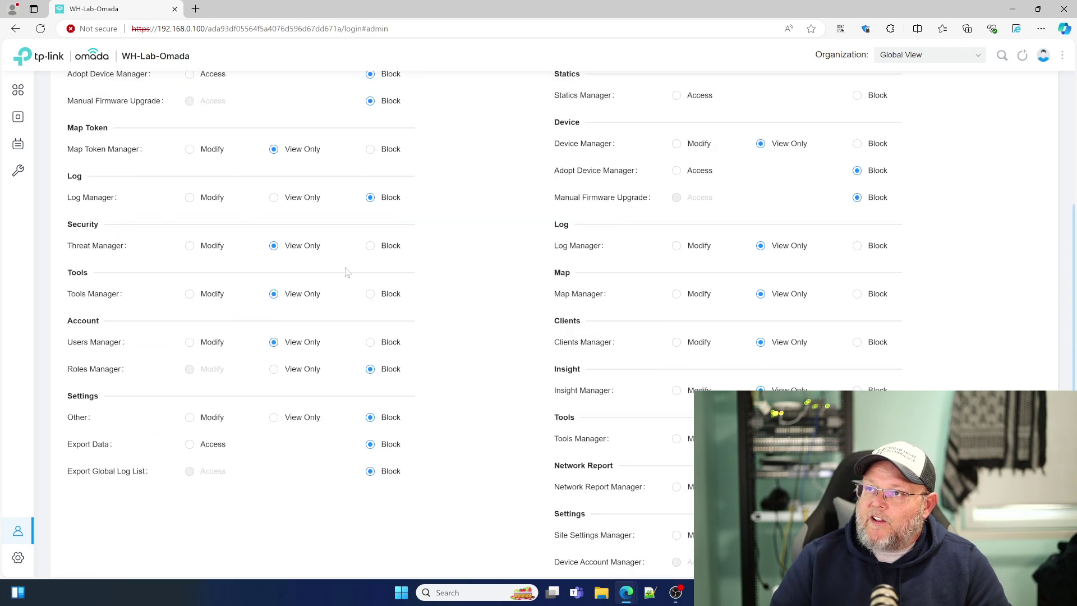
scroll(177, 134, "up", 2)
scroll(245, 231, "up", 2)
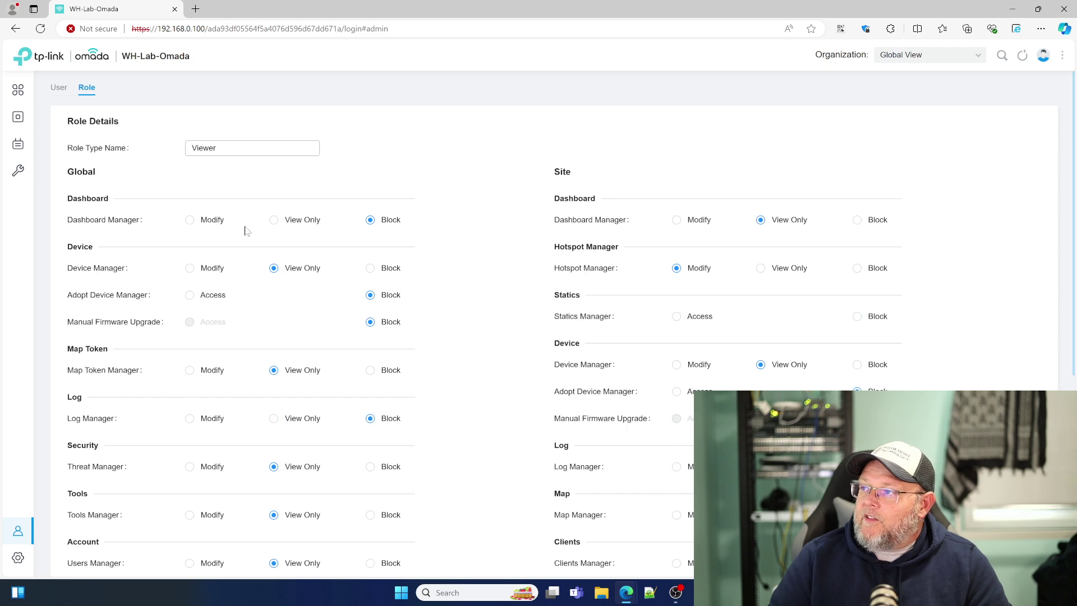
scroll(245, 231, "down", 3)
scroll(244, 229, "down", 3)
scroll(243, 190, "up", 6)
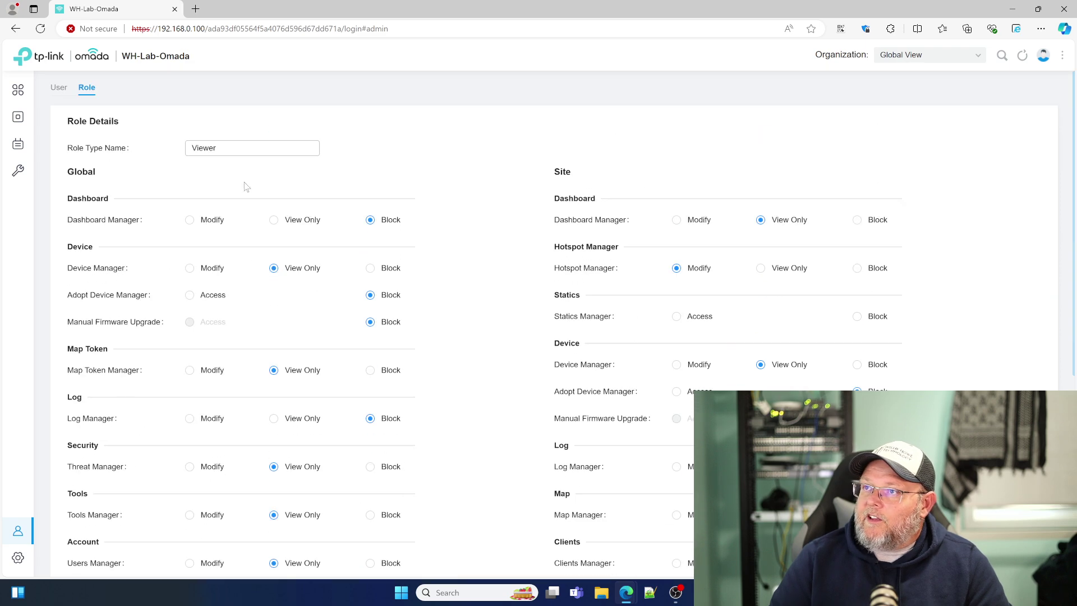
left_click(61, 87)
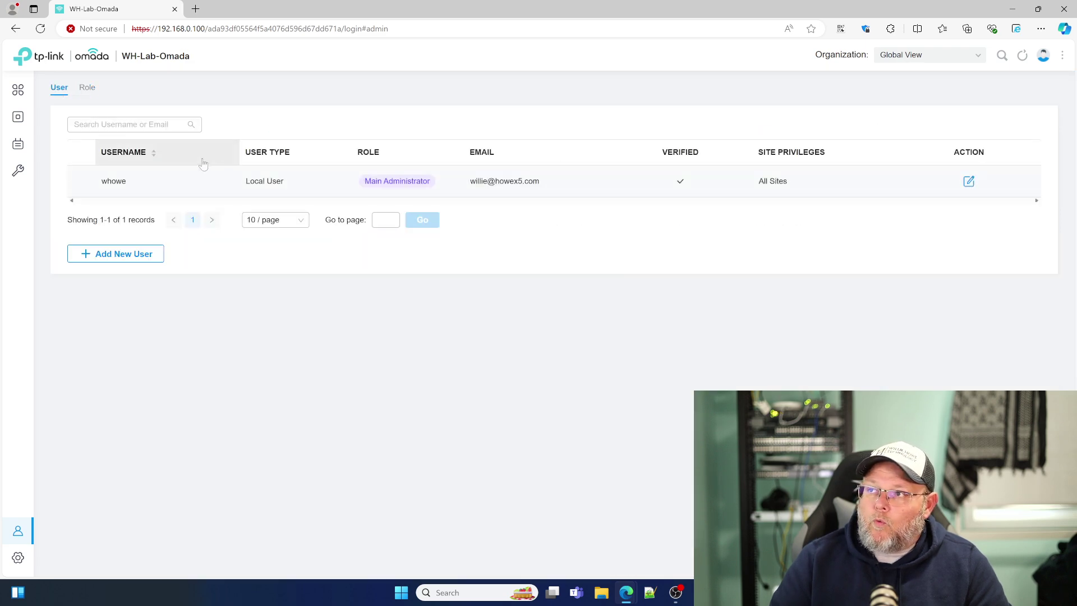
left_click(87, 87)
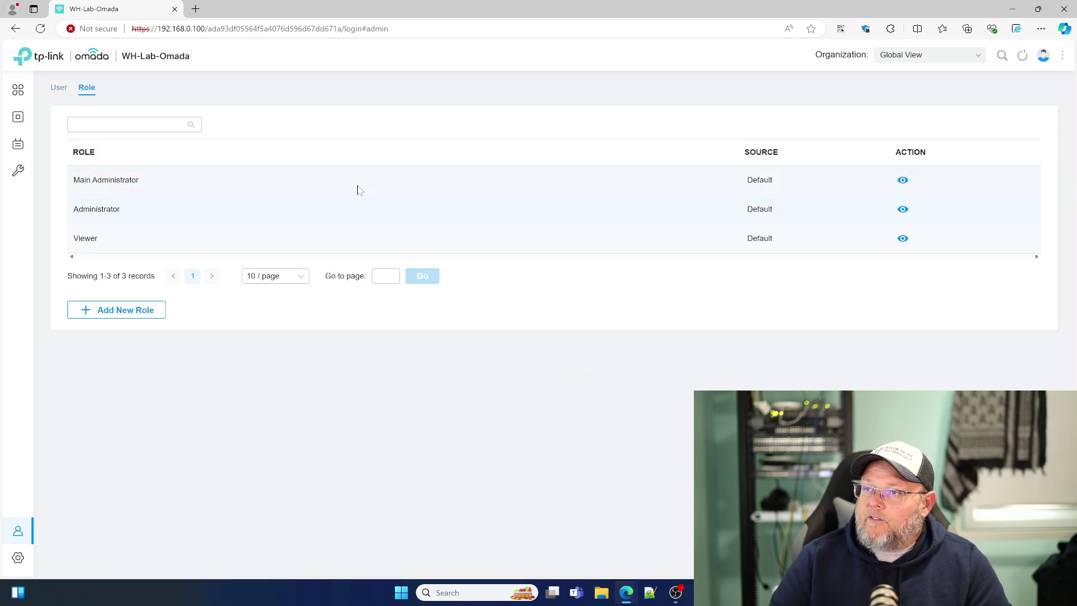
Step: Scroll through the Administrator role's permission details, then go back to the User list
left_click(901, 210)
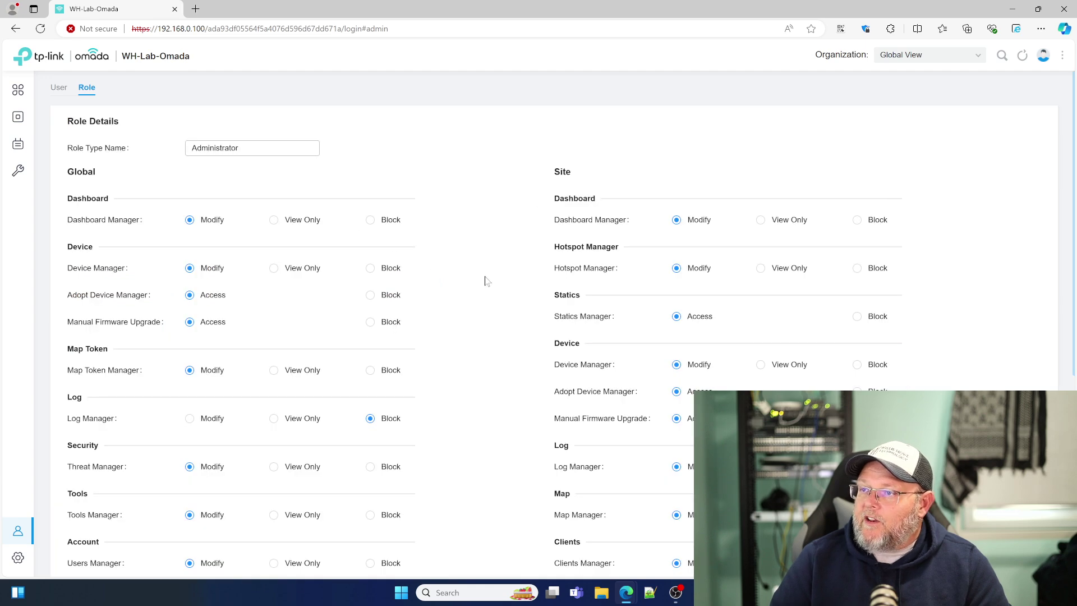
scroll(502, 289, "down", 2)
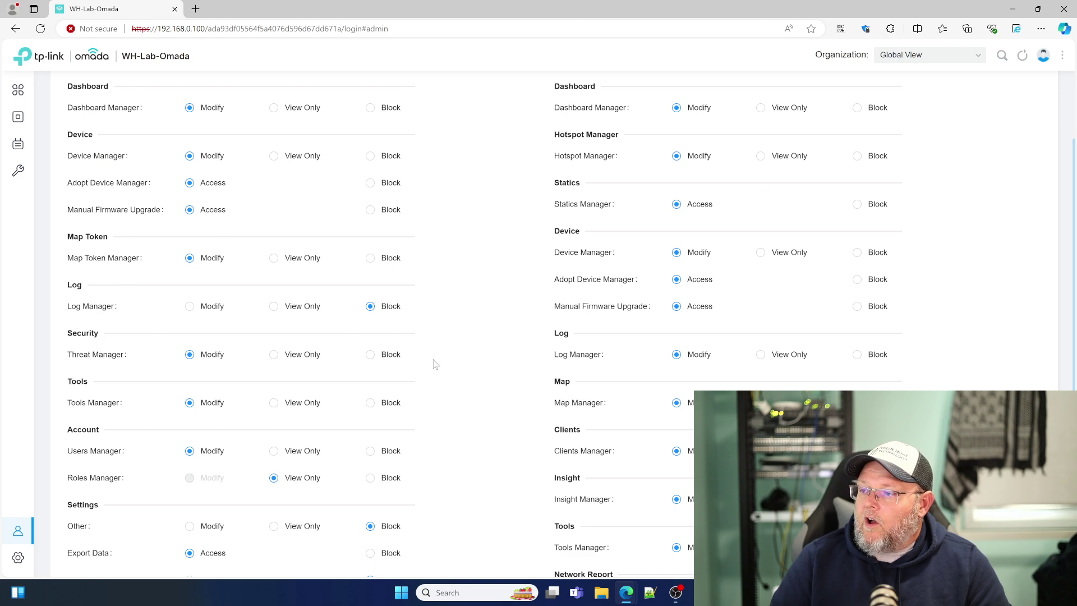
scroll(436, 364, "down", 1)
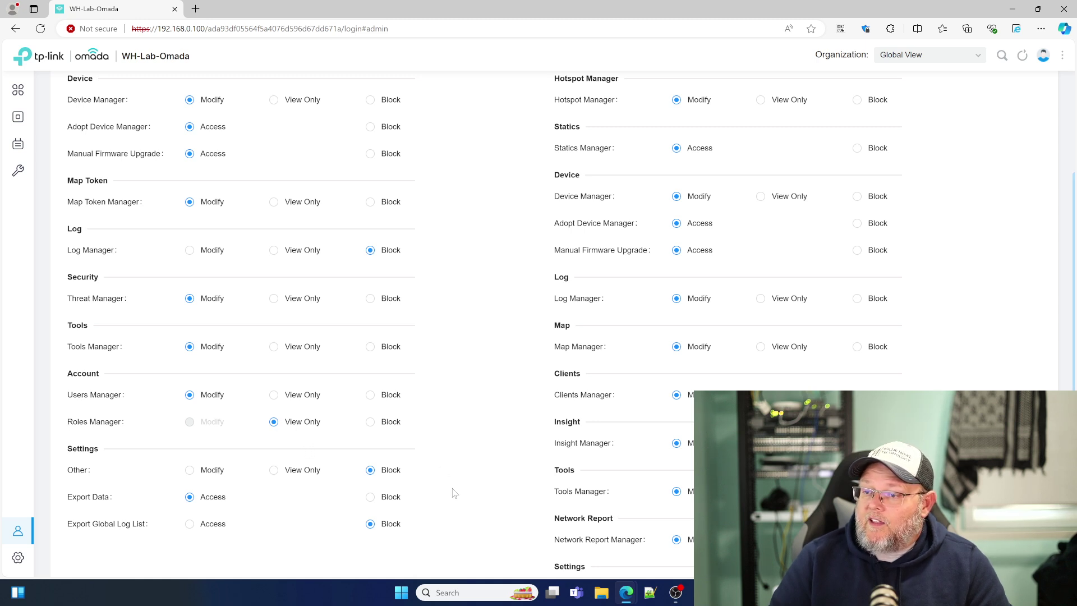
scroll(547, 516, "down", 2)
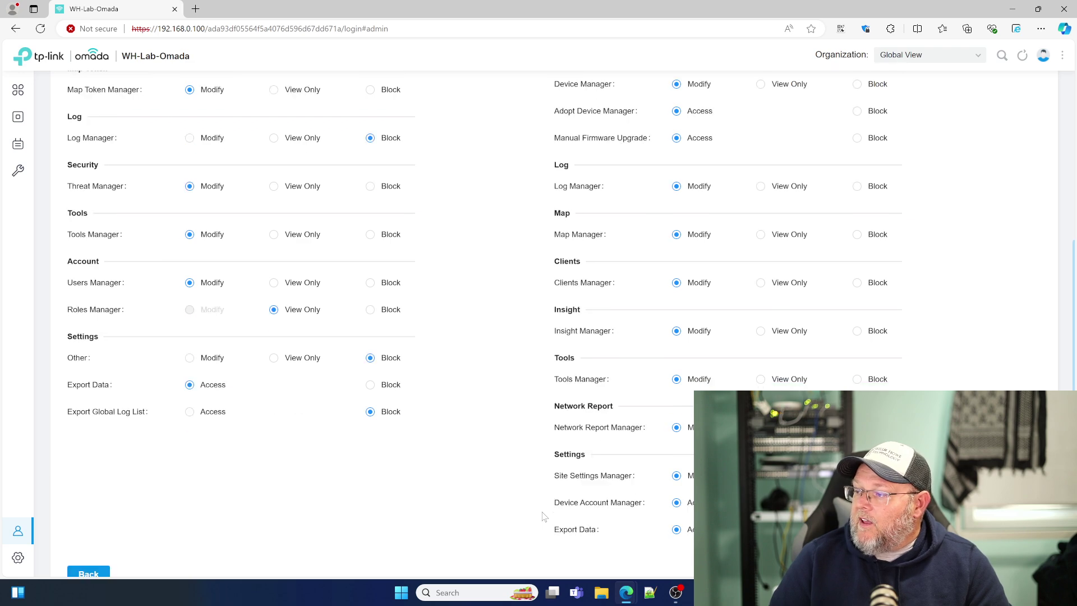
scroll(544, 516, "up", 5)
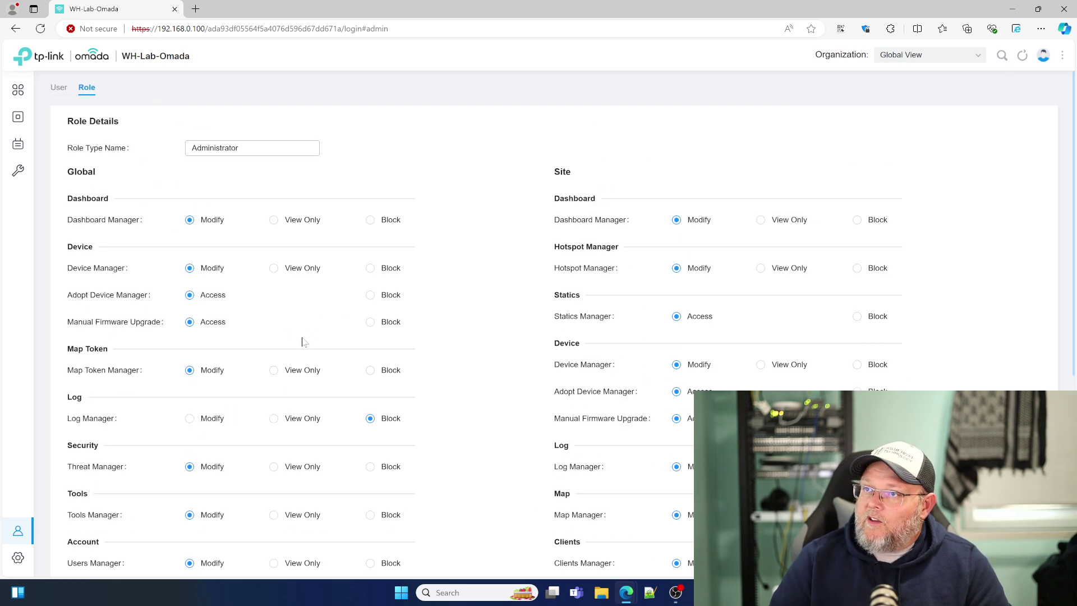
left_click(59, 88)
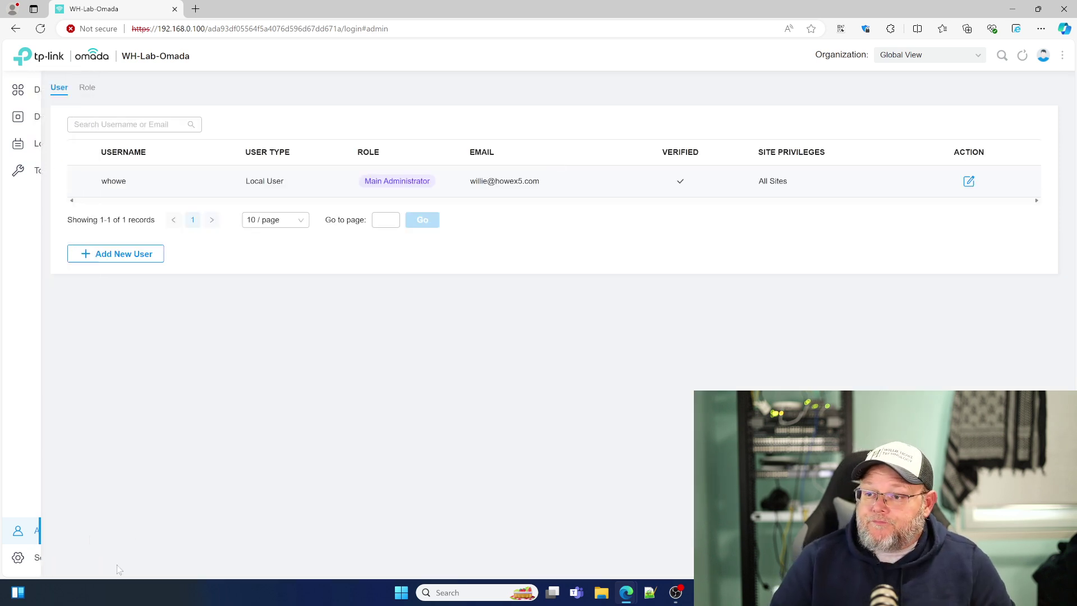
Step: Open System Settings and check the certificate File Format choices, keeping JKS
left_click(28, 561)
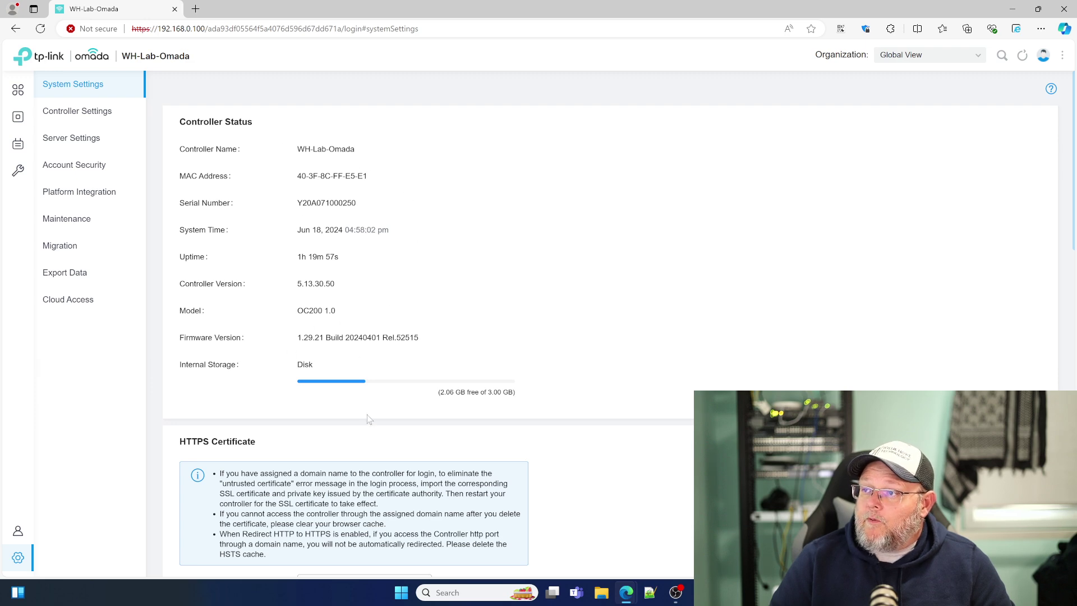
scroll(368, 419, "down", 2)
scroll(340, 274, "down", 4)
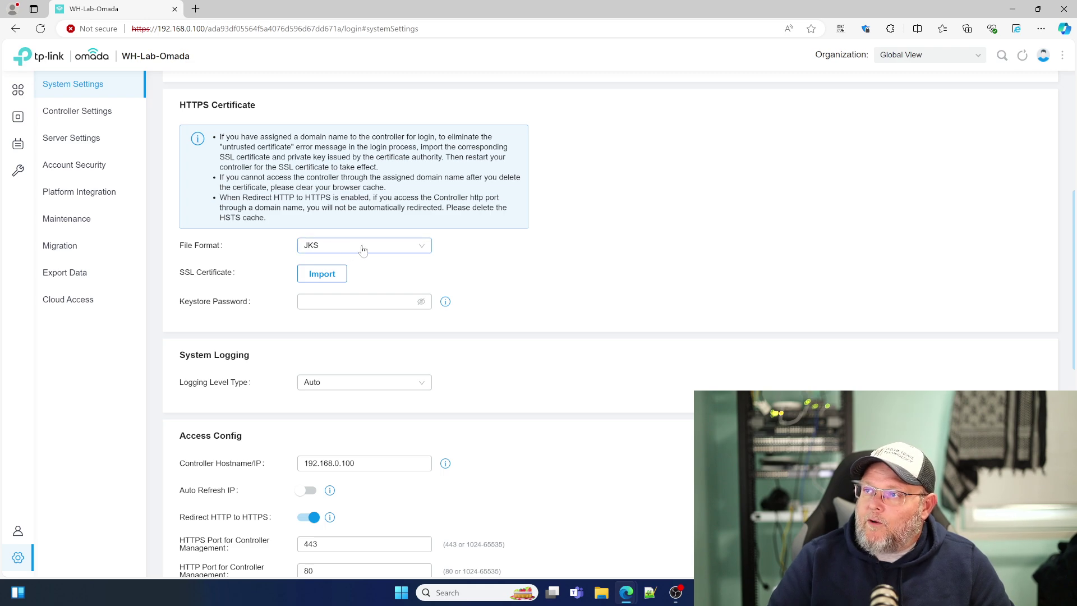
left_click(363, 250)
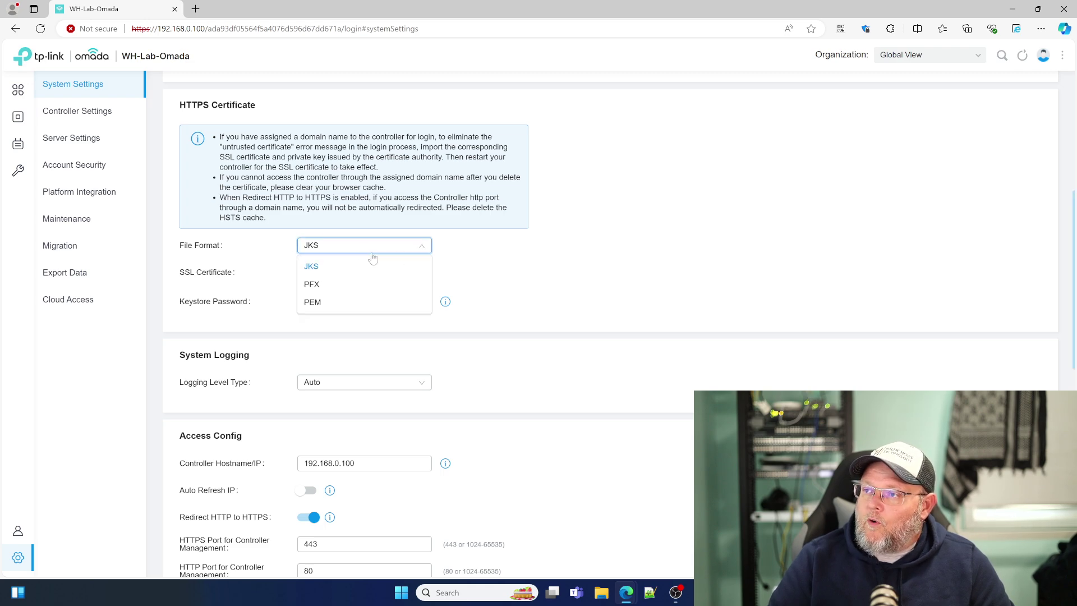
left_click(537, 273)
Step: Scroll through the access ports 443/80 and 8843/8088 down to the firmware upgrade options
scroll(480, 393, "down", 2)
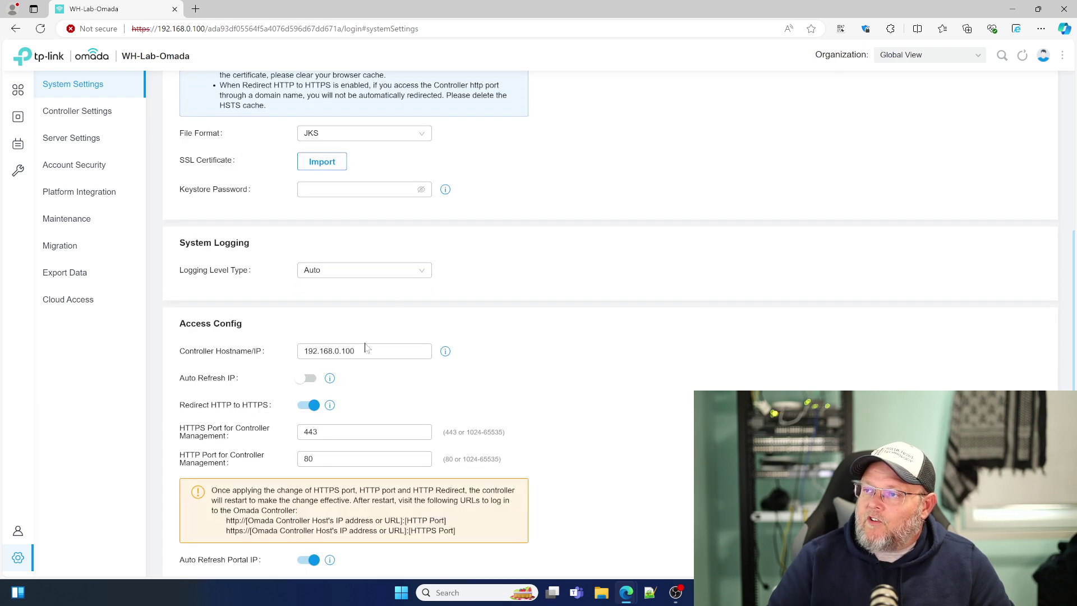
scroll(392, 308, "down", 3)
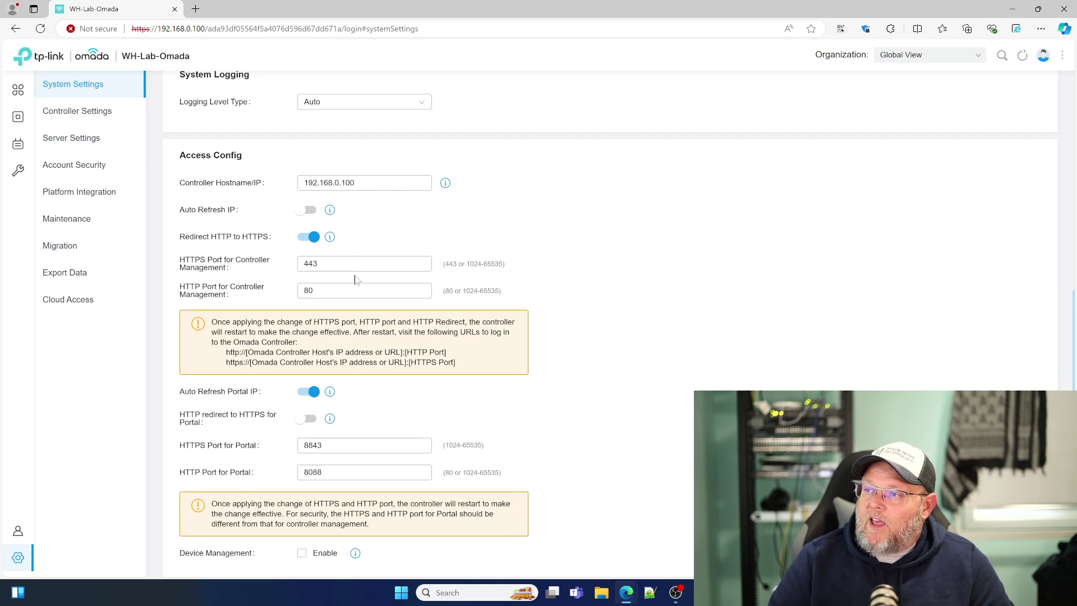
scroll(355, 279, "down", 1)
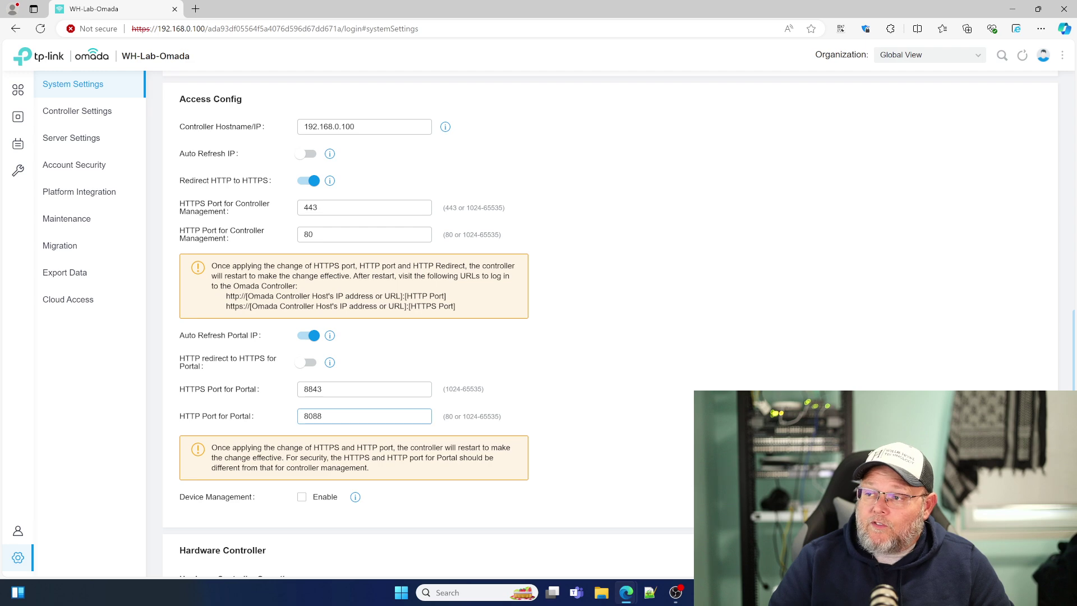
scroll(344, 417, "down", 2)
scroll(344, 418, "down", 2)
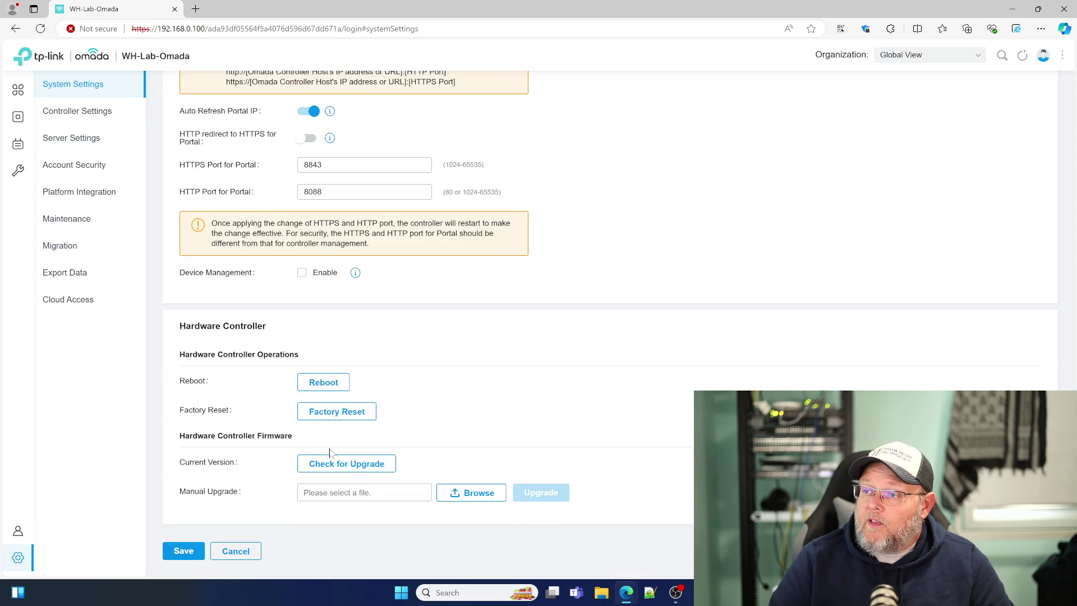
scroll(330, 452, "down", 1)
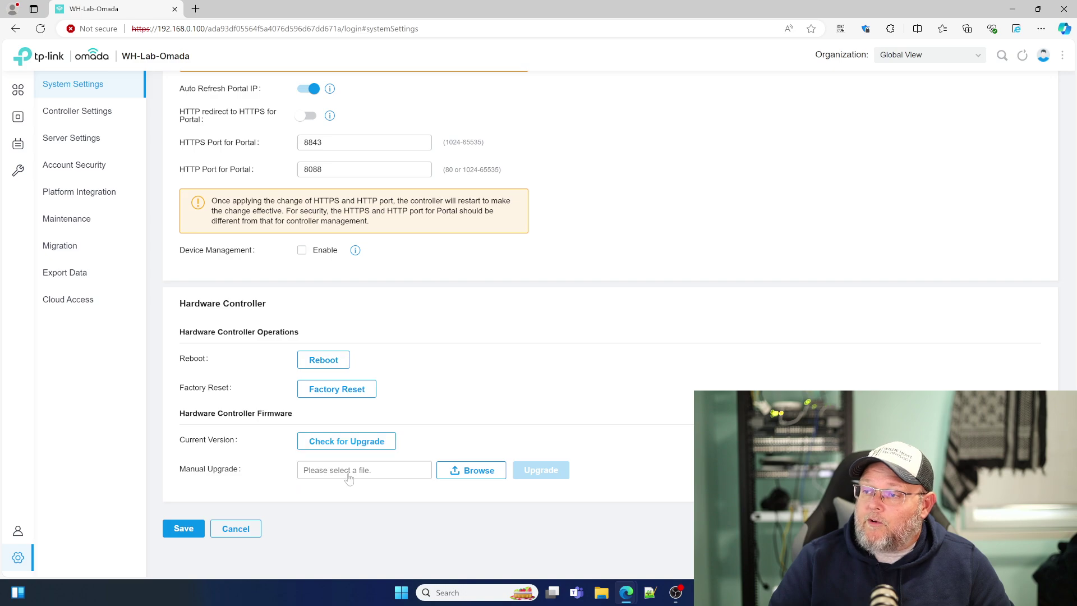
scroll(349, 478, "up", 12)
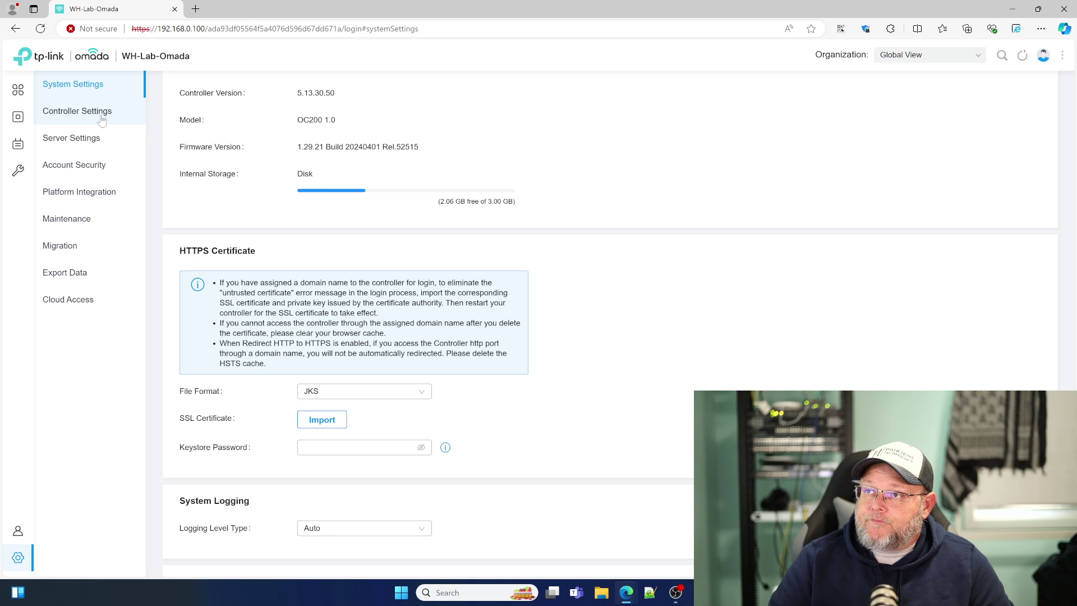
left_click(101, 121)
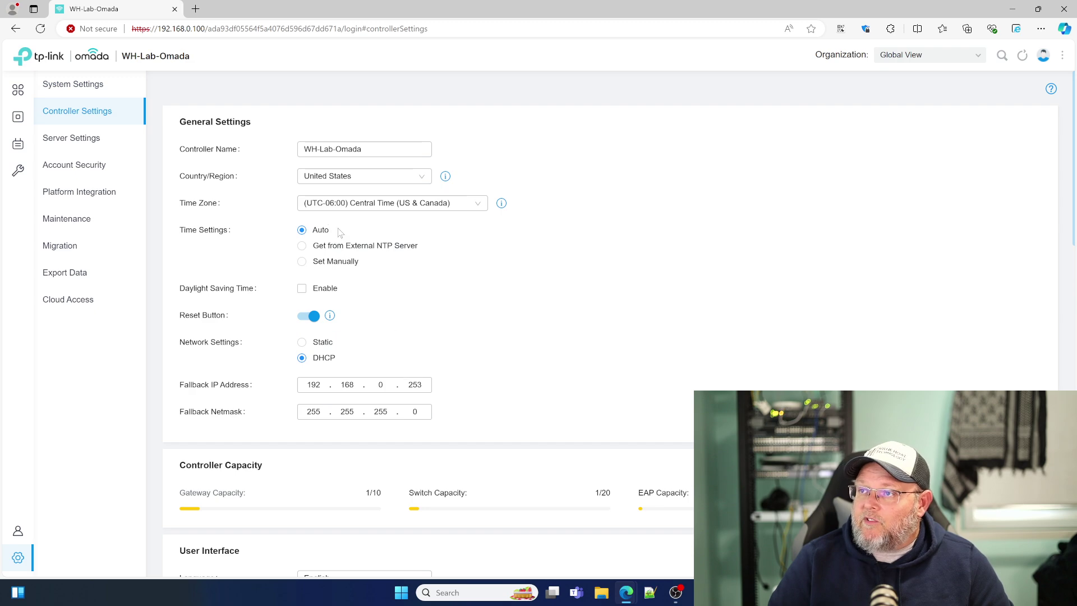
scroll(369, 264, "down", 2)
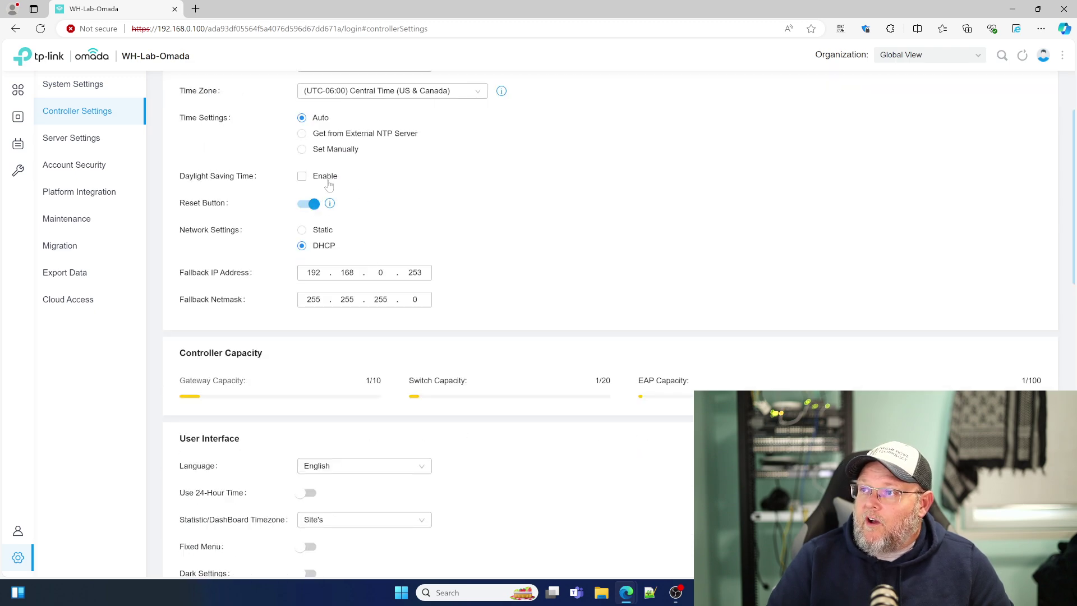
scroll(381, 283, "down", 2)
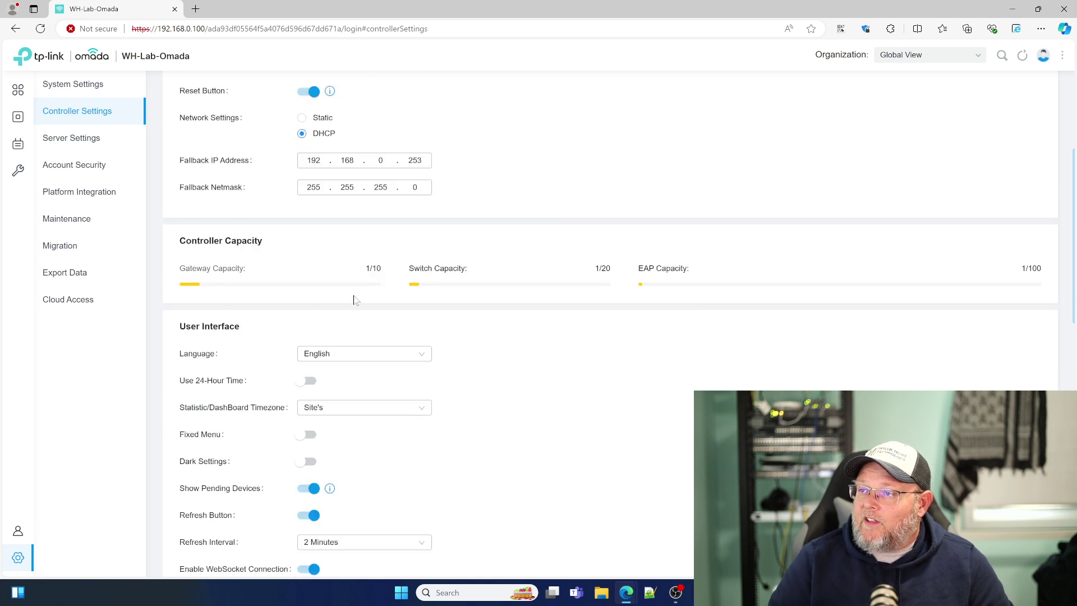
scroll(352, 300, "down", 1)
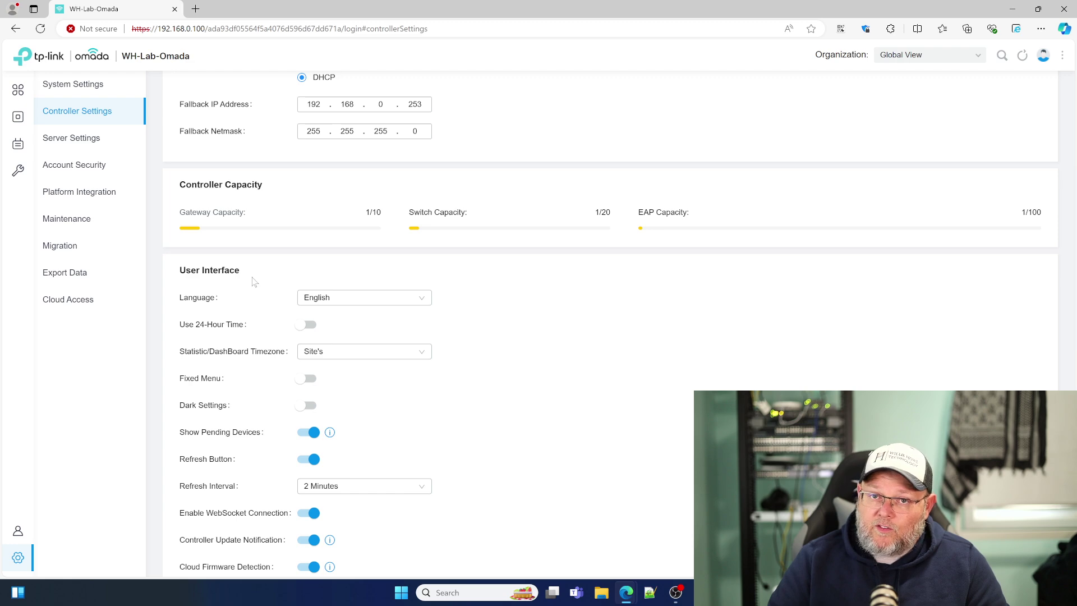
scroll(254, 282, "down", 1)
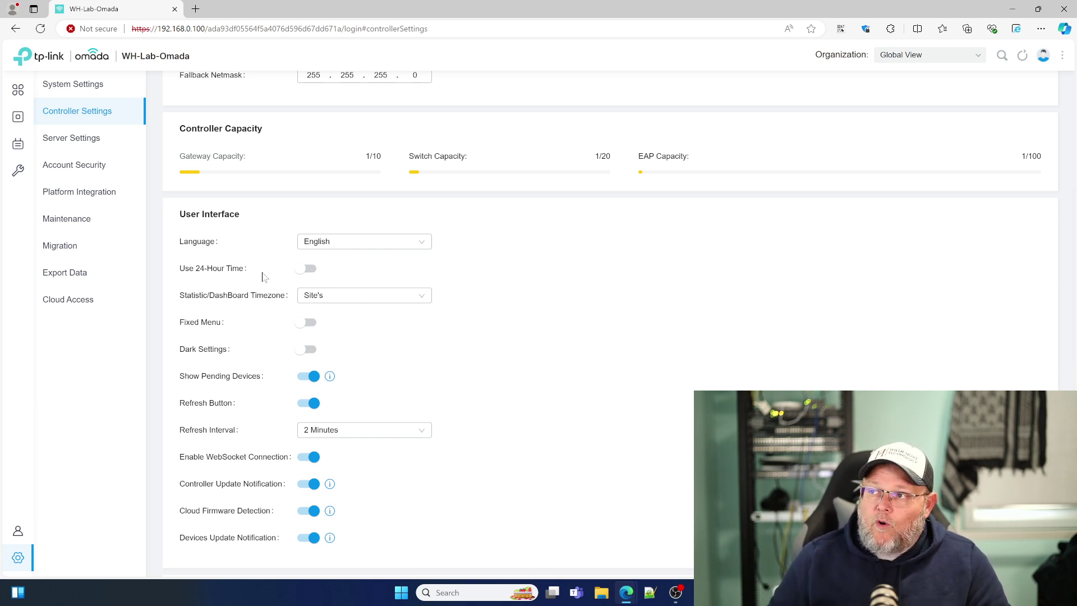
scroll(266, 280, "down", 2)
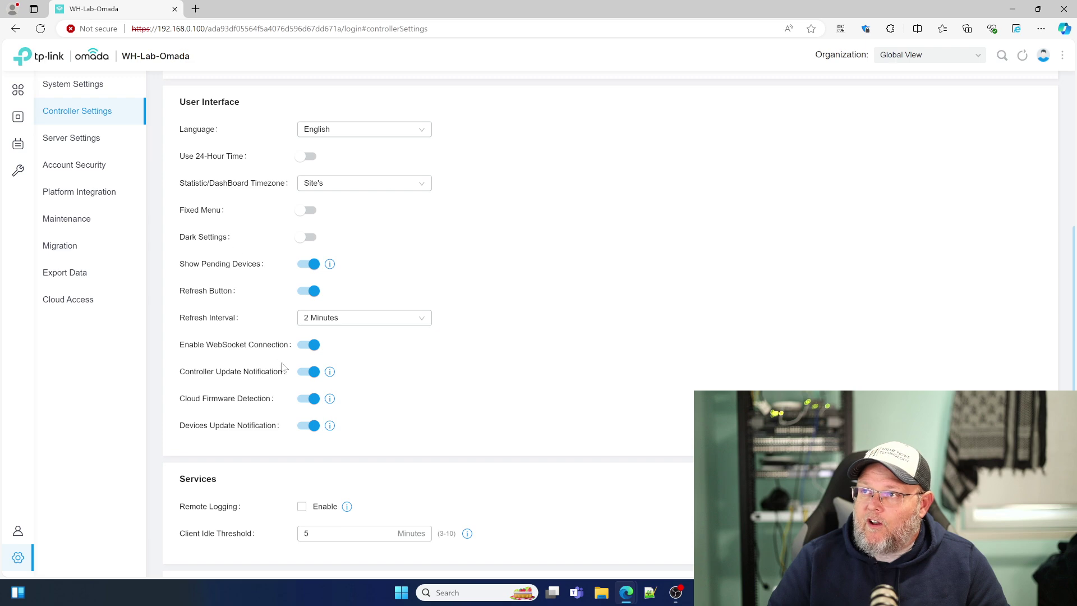
scroll(258, 390, "down", 4)
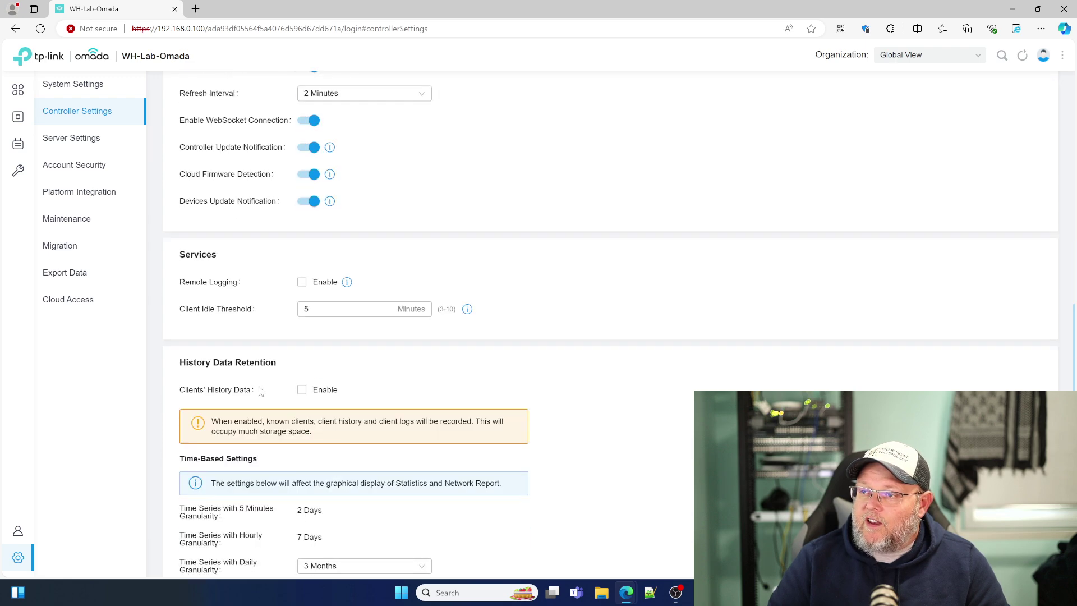
scroll(275, 344, "down", 2)
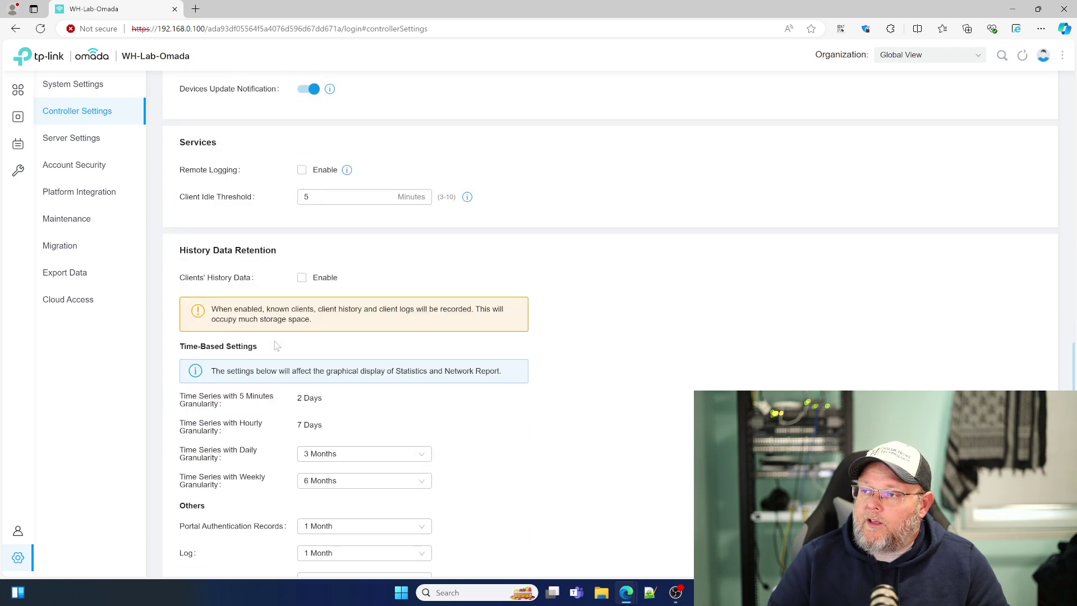
scroll(265, 373, "down", 2)
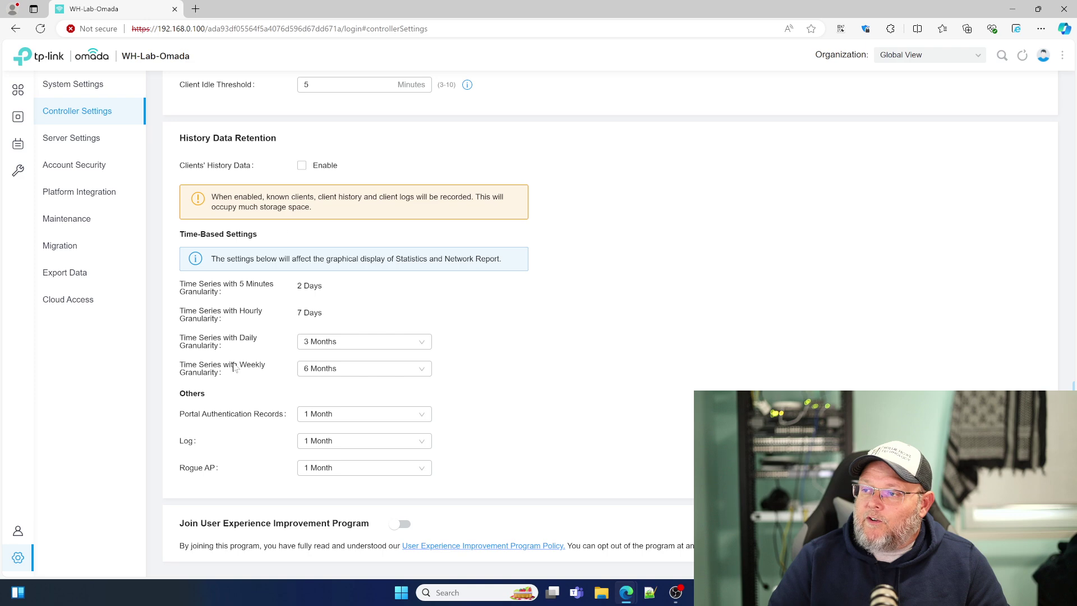
scroll(234, 366, "down", 1)
scroll(281, 377, "up", 4)
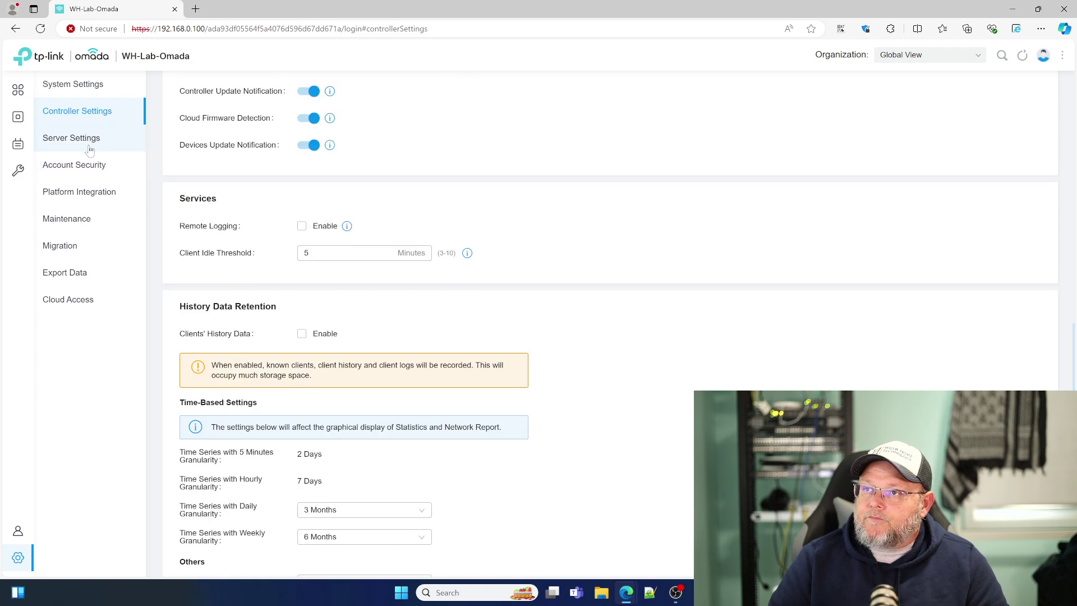
Step: Step through Server Settings, Account Security and Platform Integration to Maintenance, scrolling its backup options
left_click(79, 147)
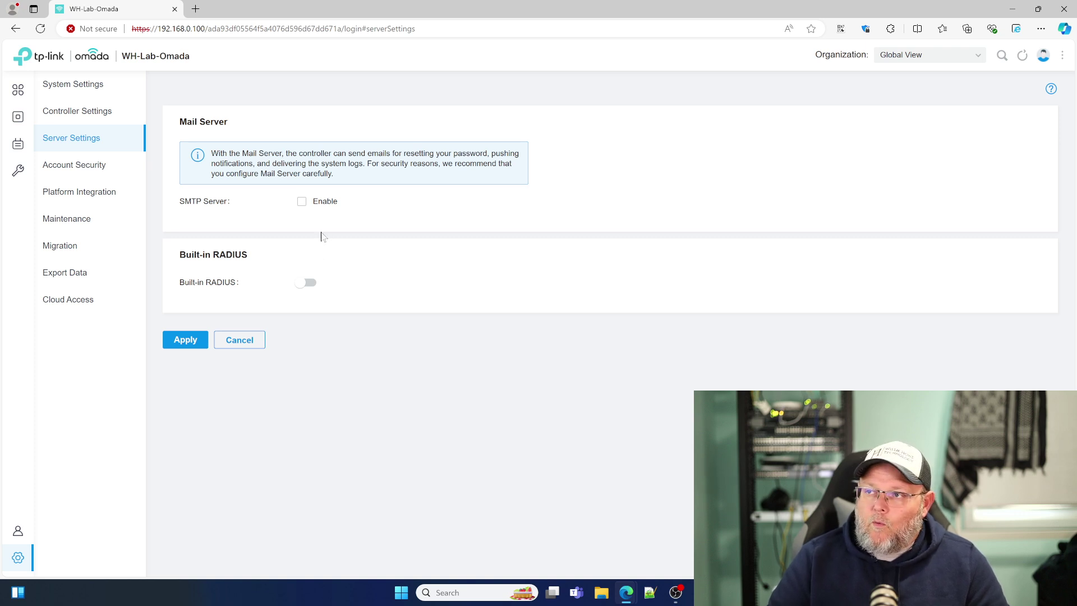
left_click(88, 169)
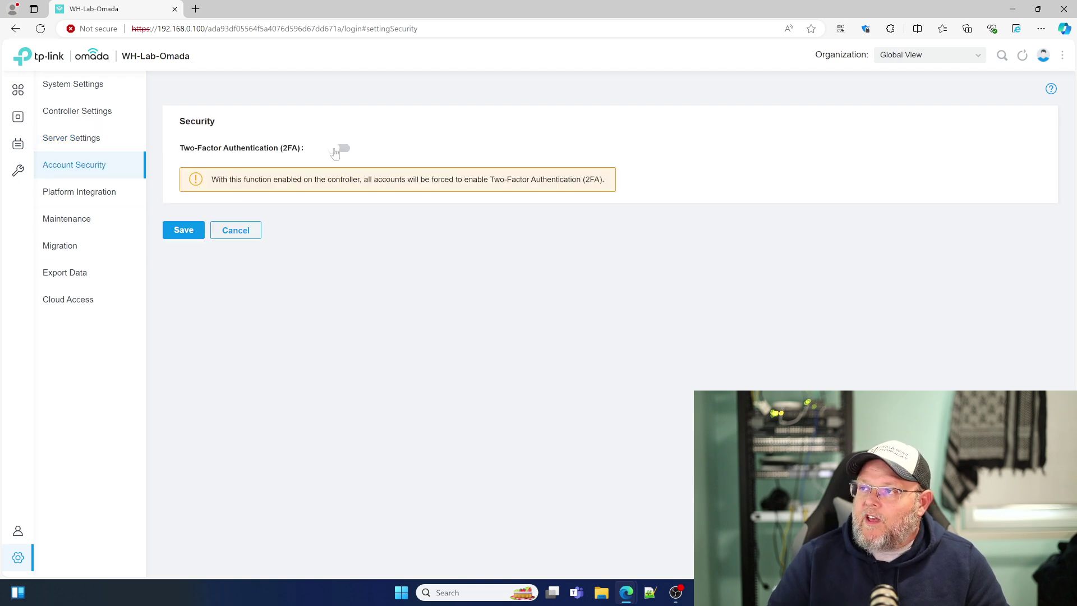
left_click(87, 194)
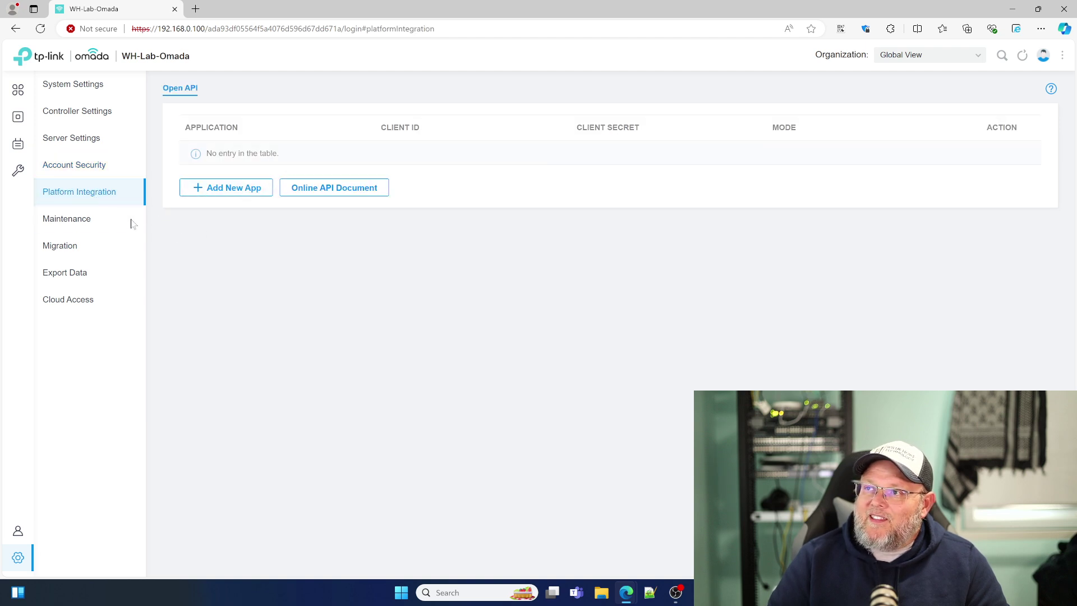
left_click(85, 225)
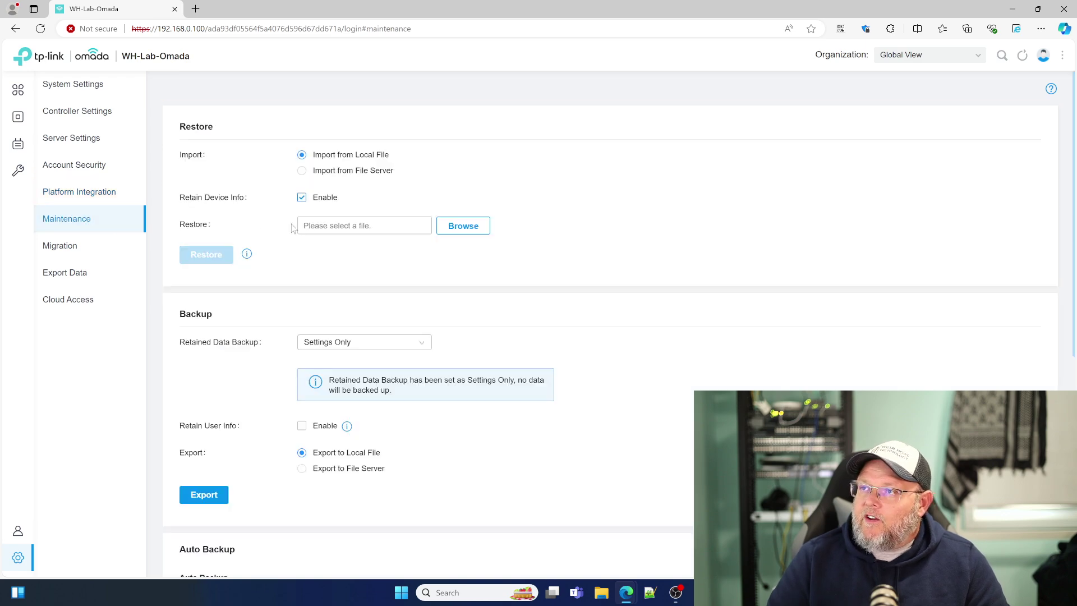
scroll(267, 256, "down", 1)
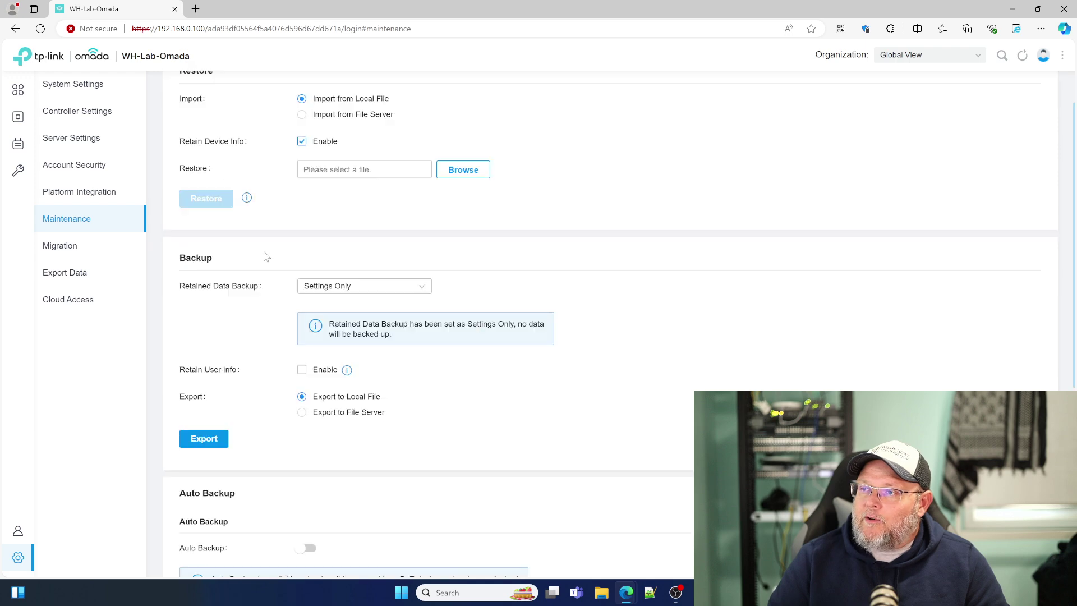
scroll(266, 256, "down", 4)
scroll(278, 379, "down", 2)
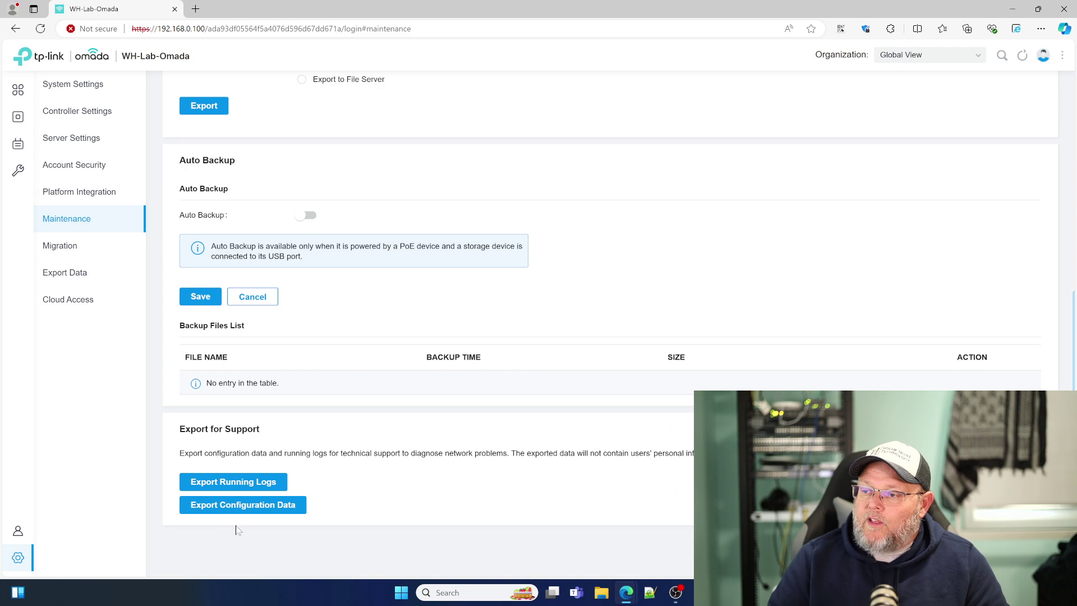
Step: Open Migration and compare the Controller Migration and Site Migration tabs, ending on Site Migration
scroll(224, 499, "up", 1)
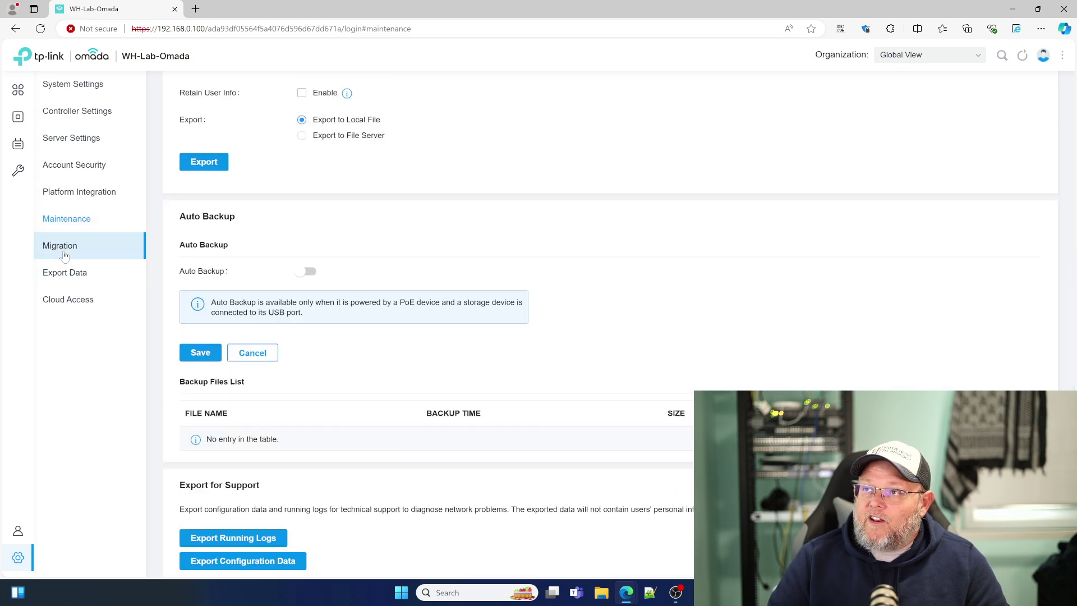
left_click(63, 250)
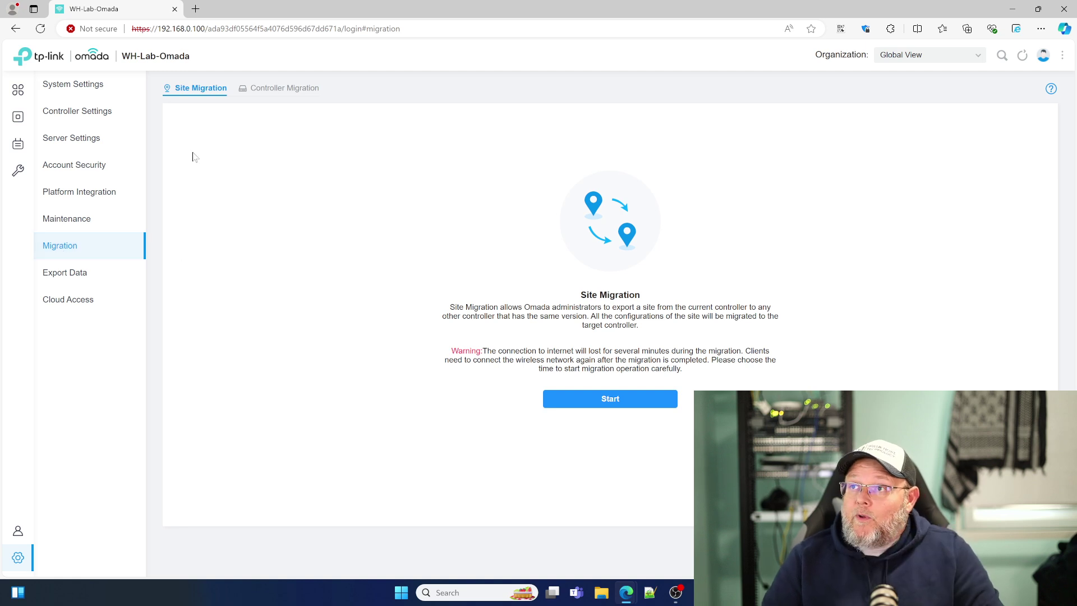
left_click(285, 89)
left_click(194, 90)
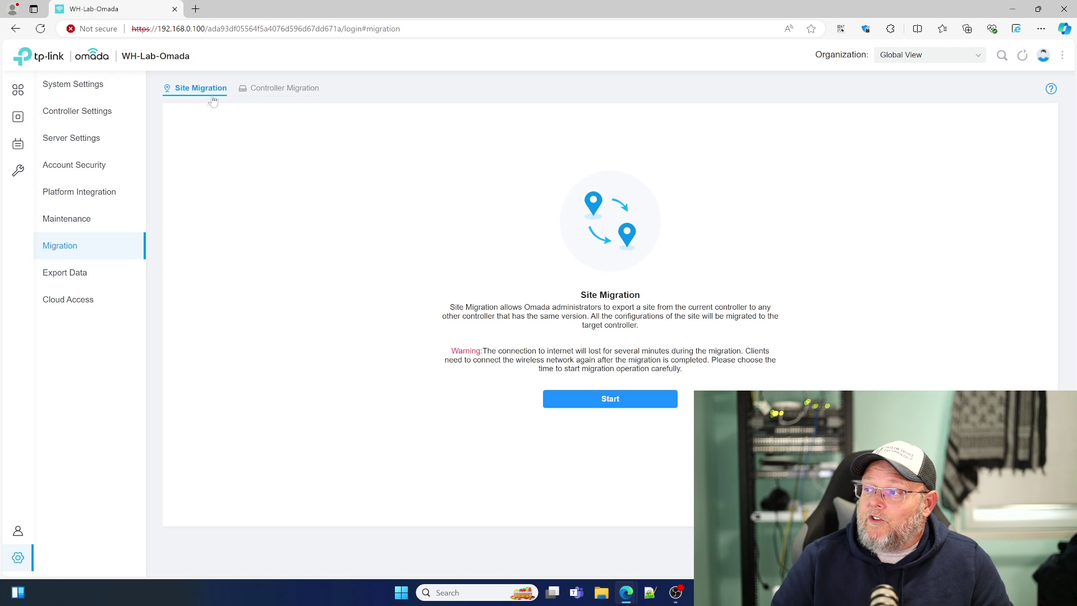
left_click(280, 90)
left_click(207, 90)
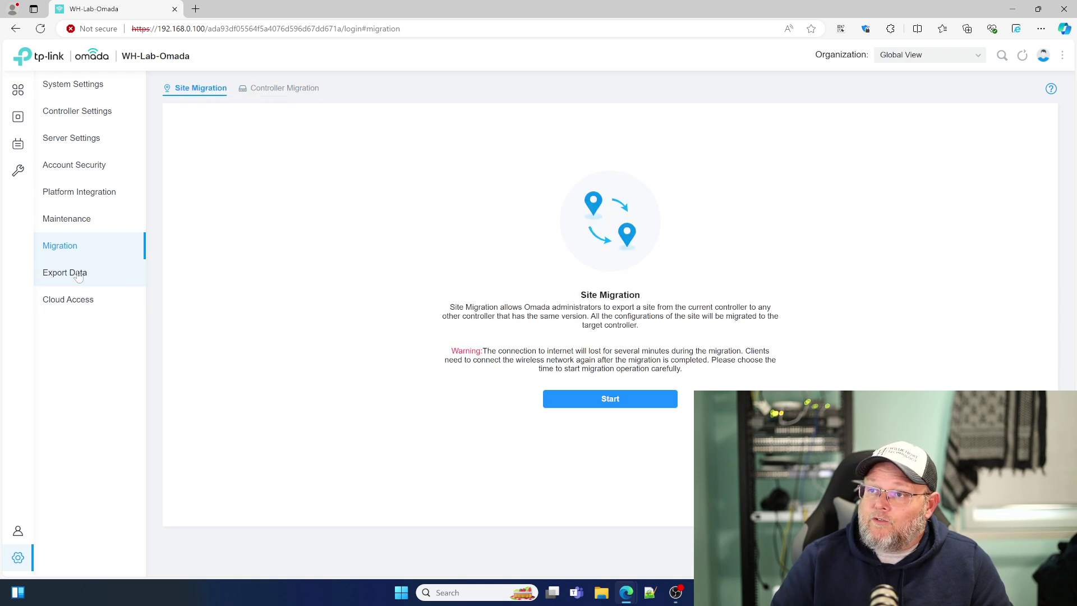
left_click(79, 274)
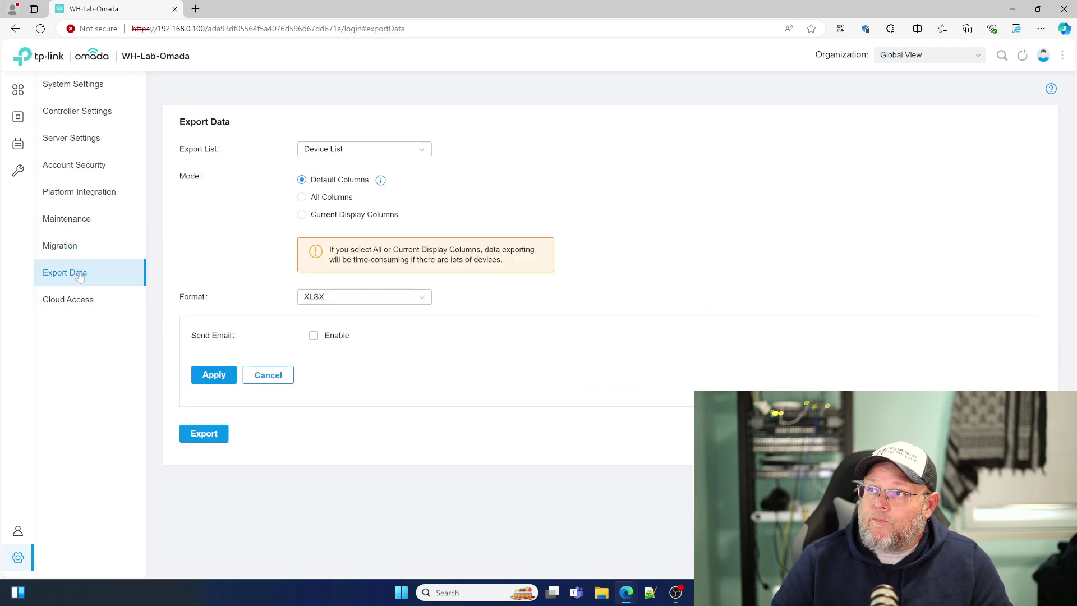
Step: Check the Export List and Format options, keeping Device List and XLSX, then view Cloud Access
left_click(422, 149)
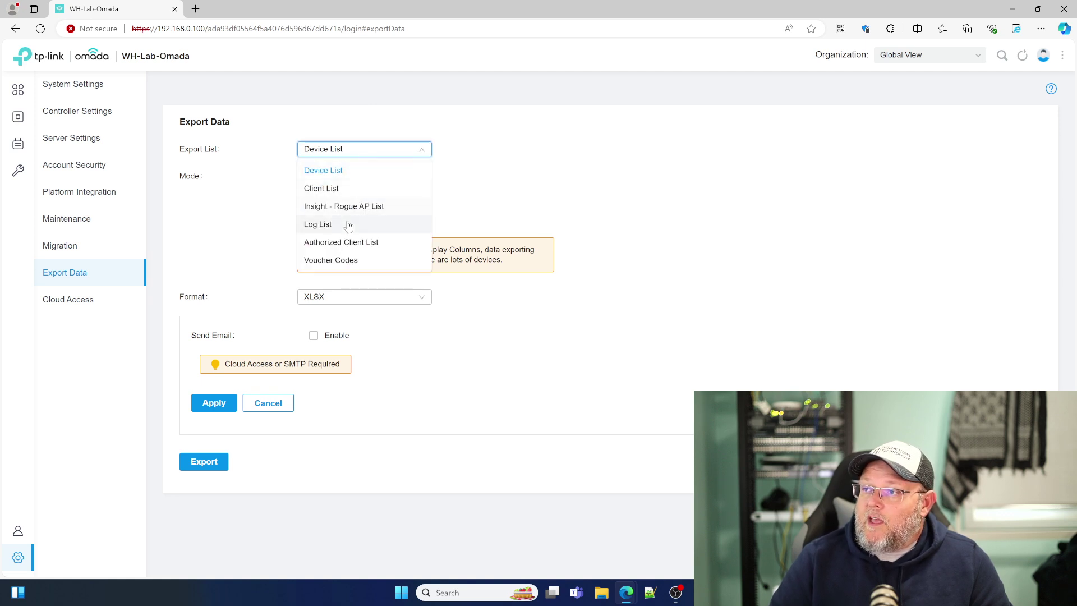
left_click(547, 185)
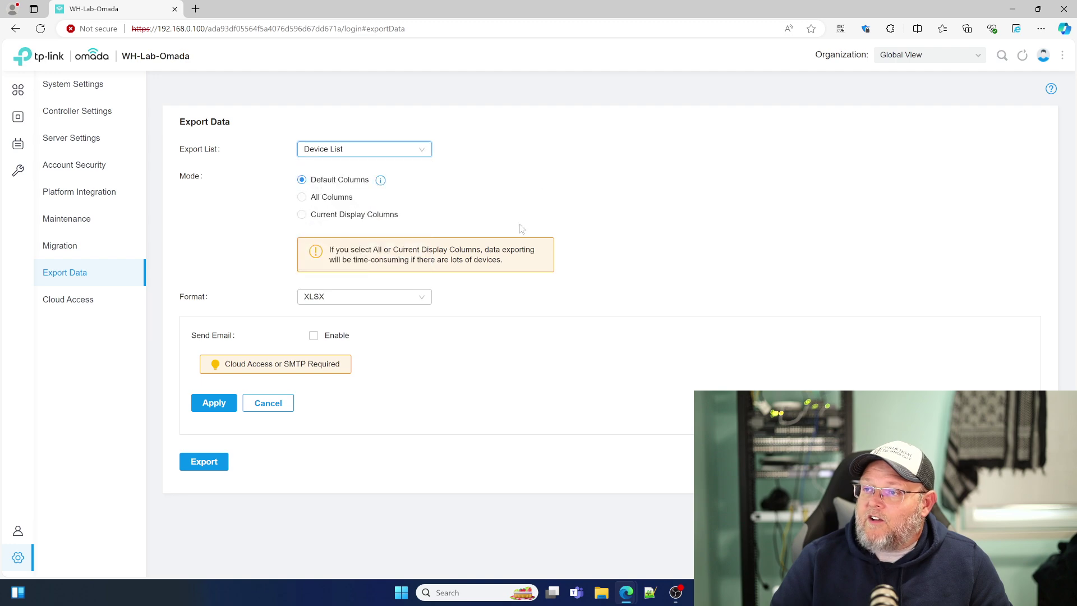
left_click(371, 297)
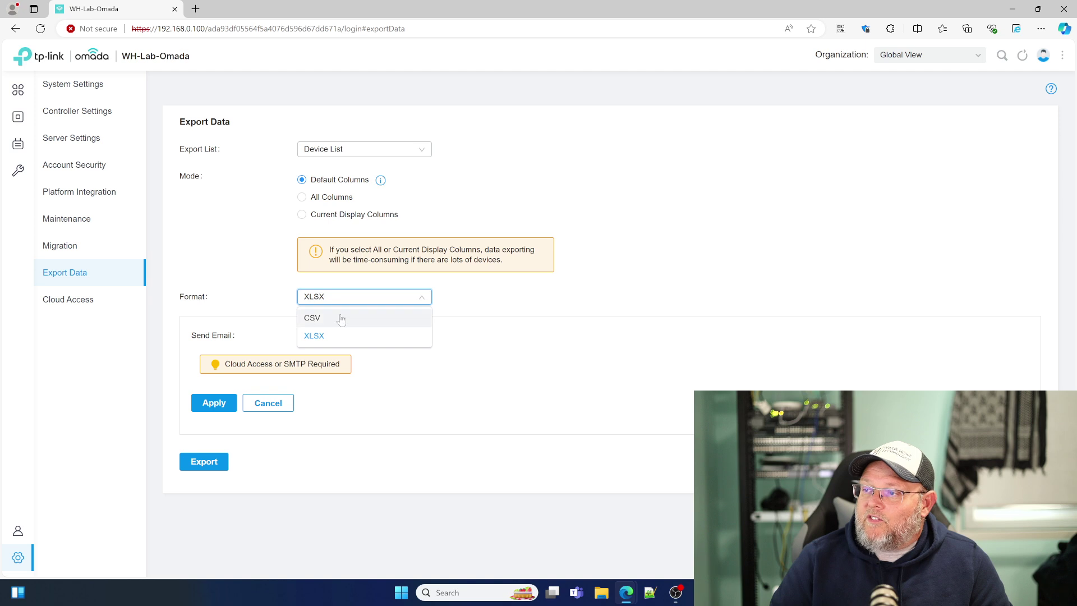
left_click(536, 332)
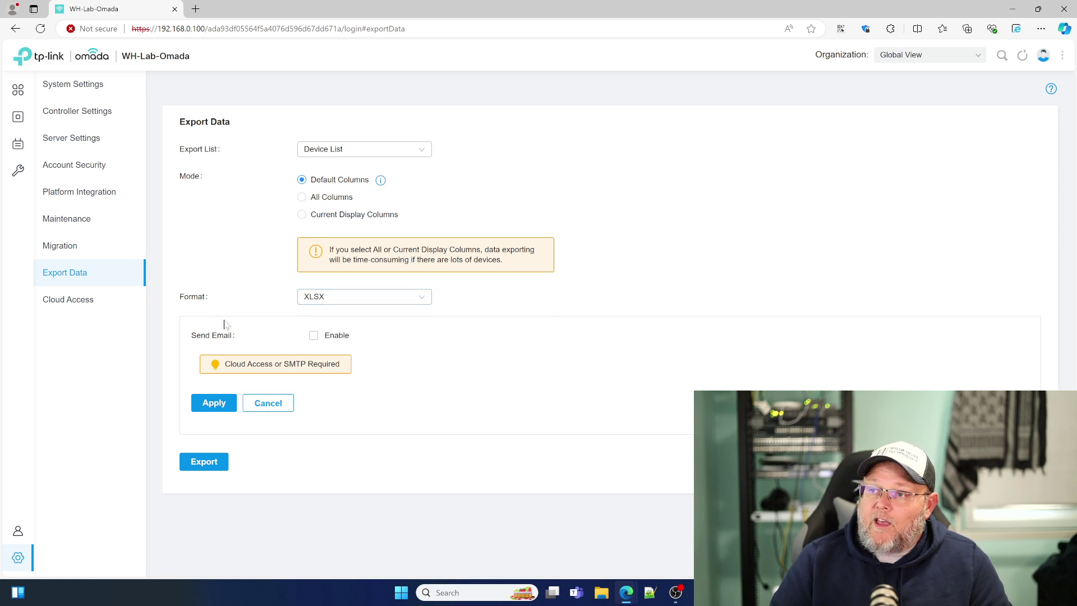
left_click(88, 310)
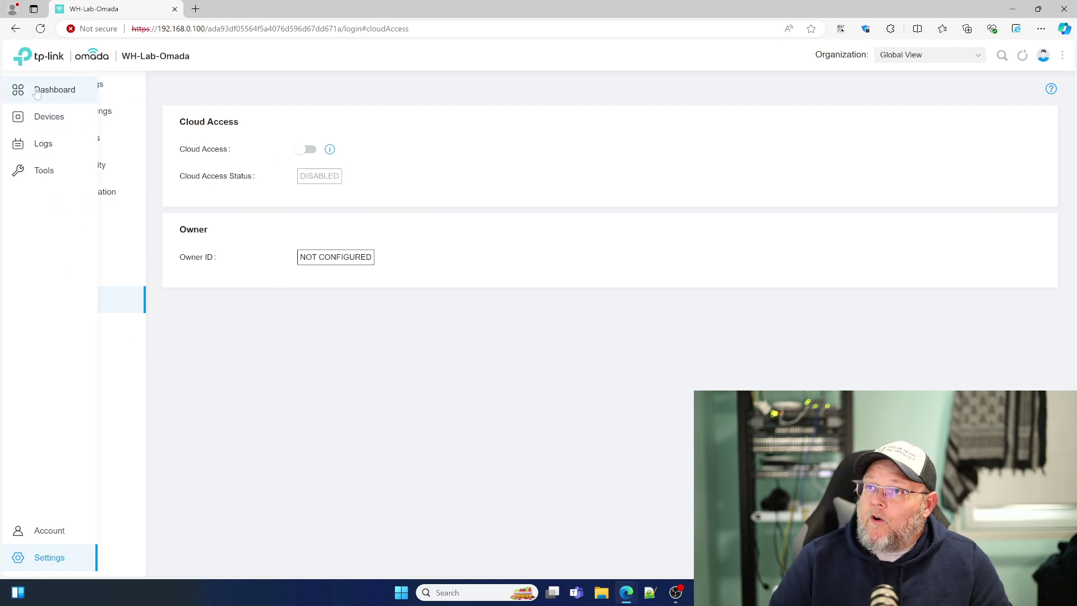
Step: From the Dashboard, pick WH-Lab in the Organization site selector
left_click(18, 89)
left_click(933, 55)
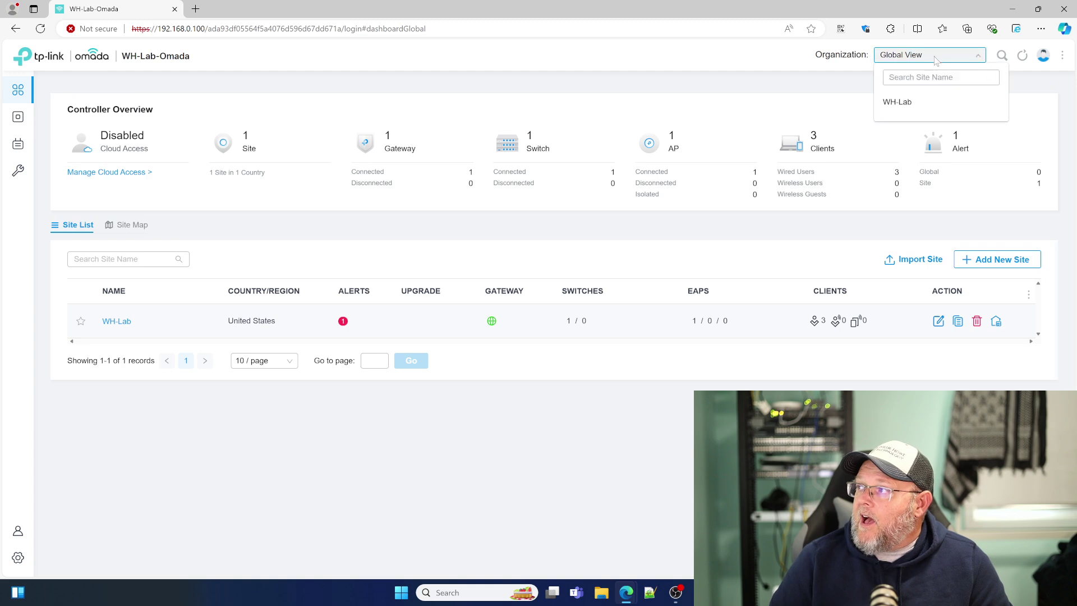
left_click(901, 105)
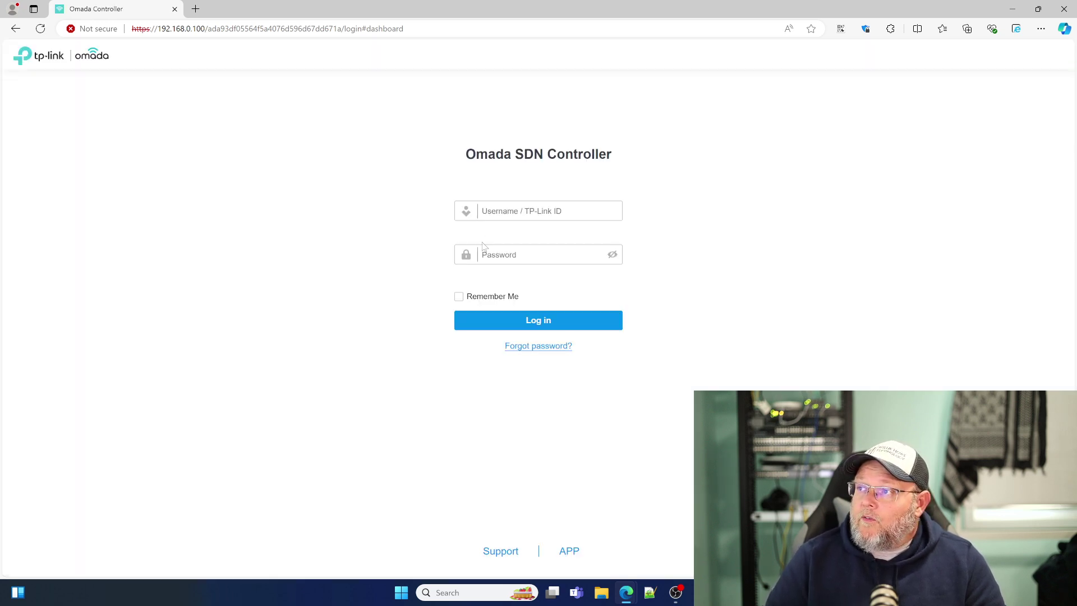
Step: Sign back in to the Omada SDN Controller with the account username and password
left_click(504, 218)
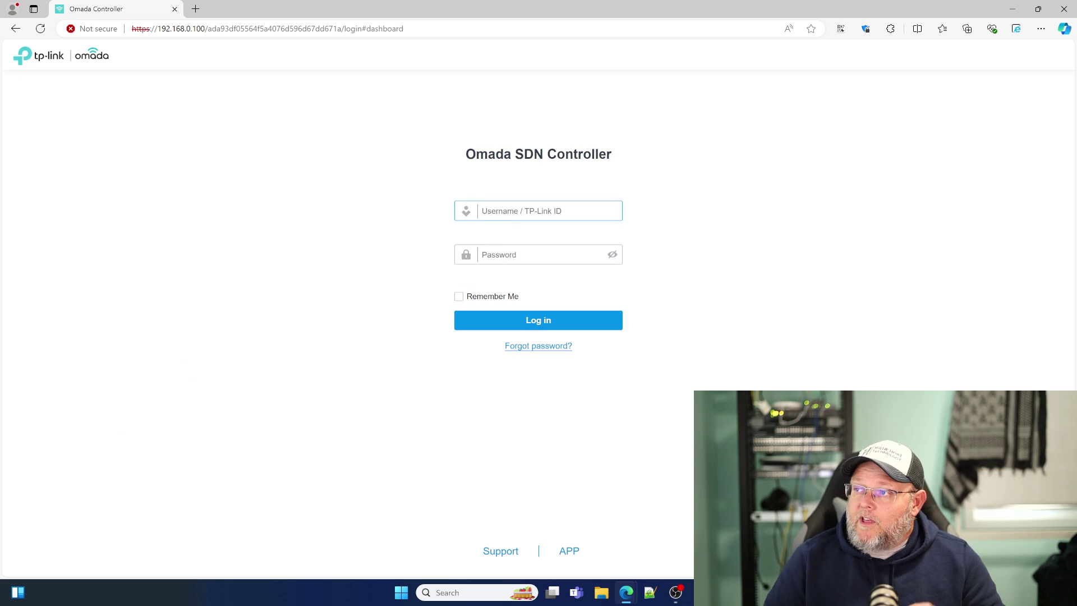
type("whowe")
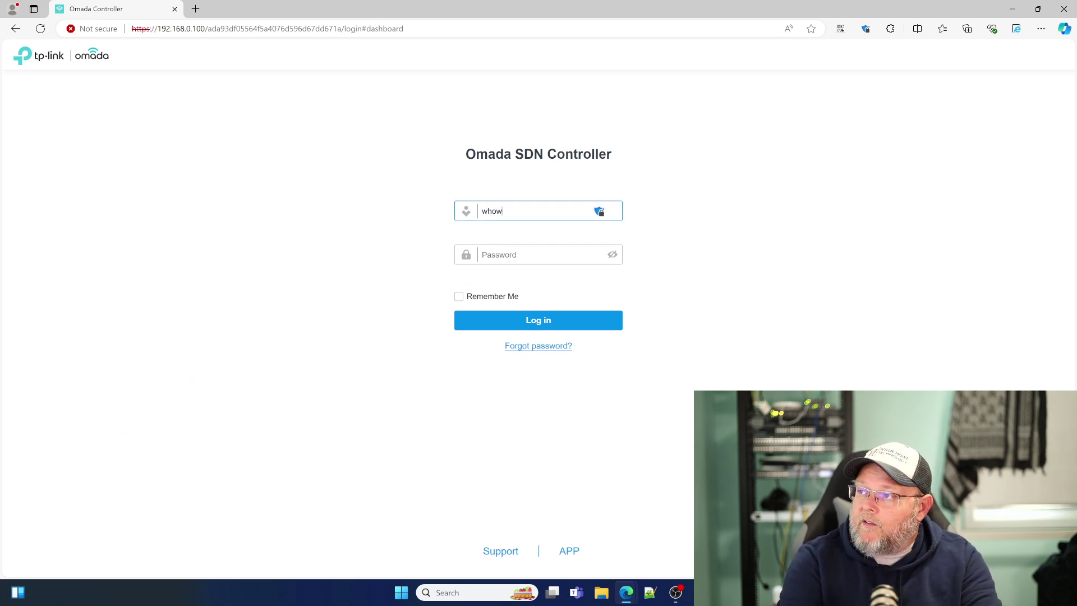
key("Tab")
type("•••••••")
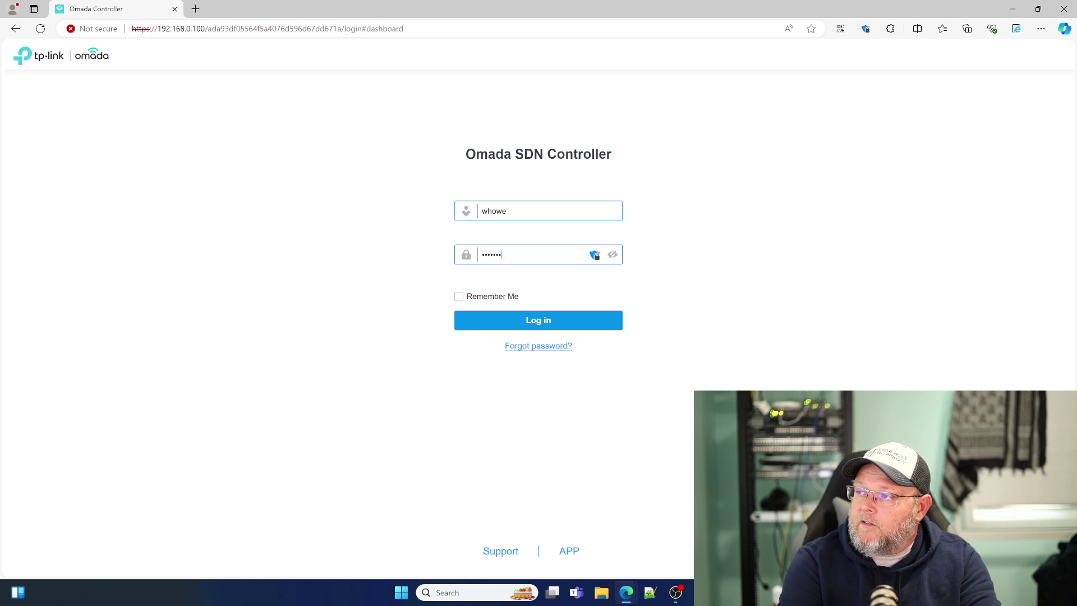
type("••••")
key("Return")
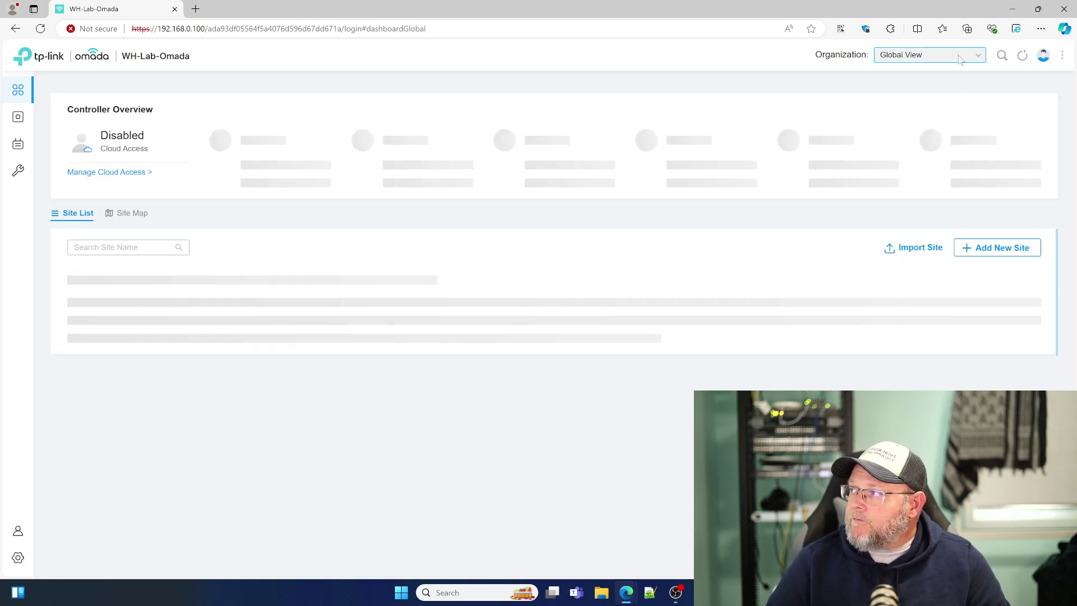
Step: Pick WH-Lab from the Organization site list and open its Statistics performance charts
left_click(933, 62)
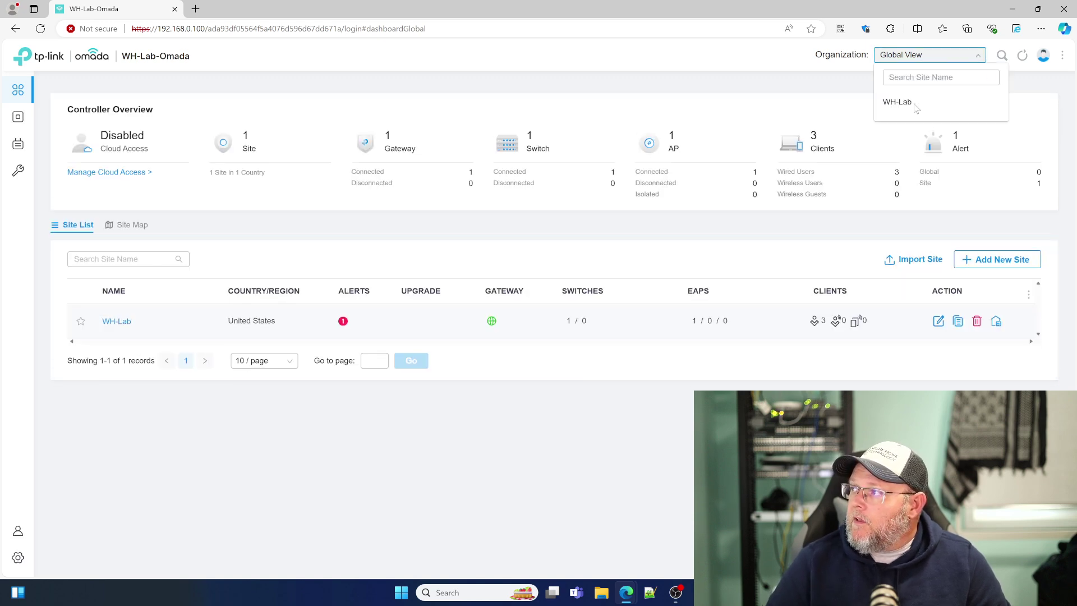
left_click(904, 103)
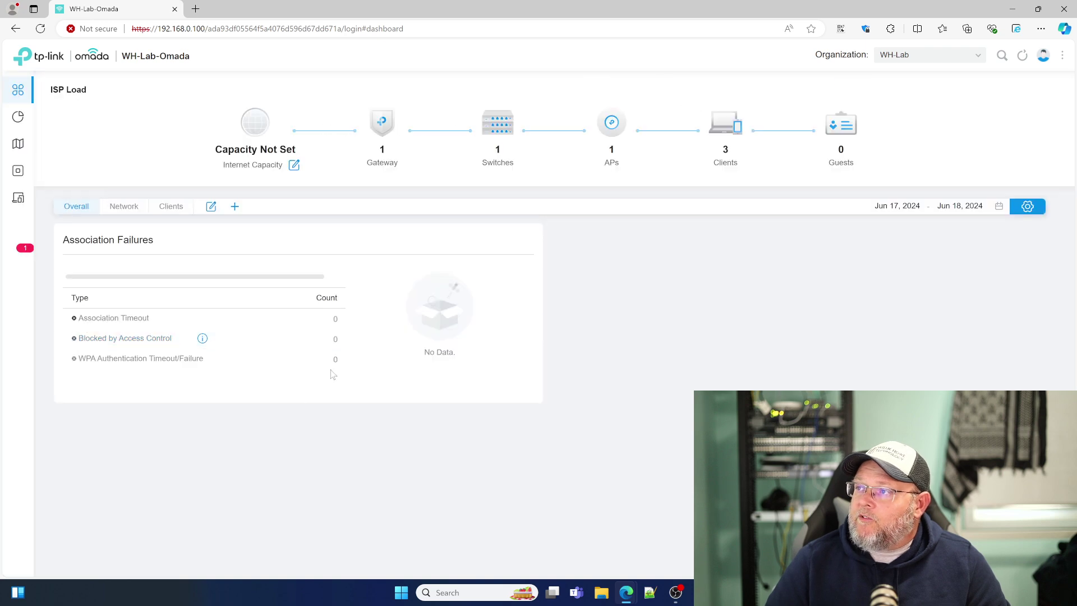
mouse_move(237, 161)
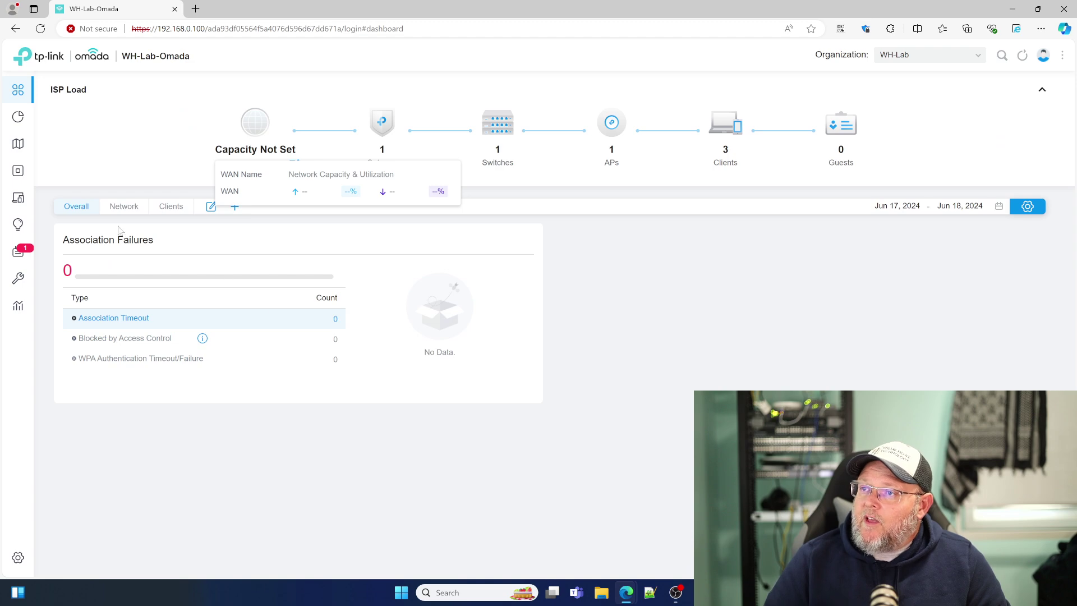
mouse_move(538, 195)
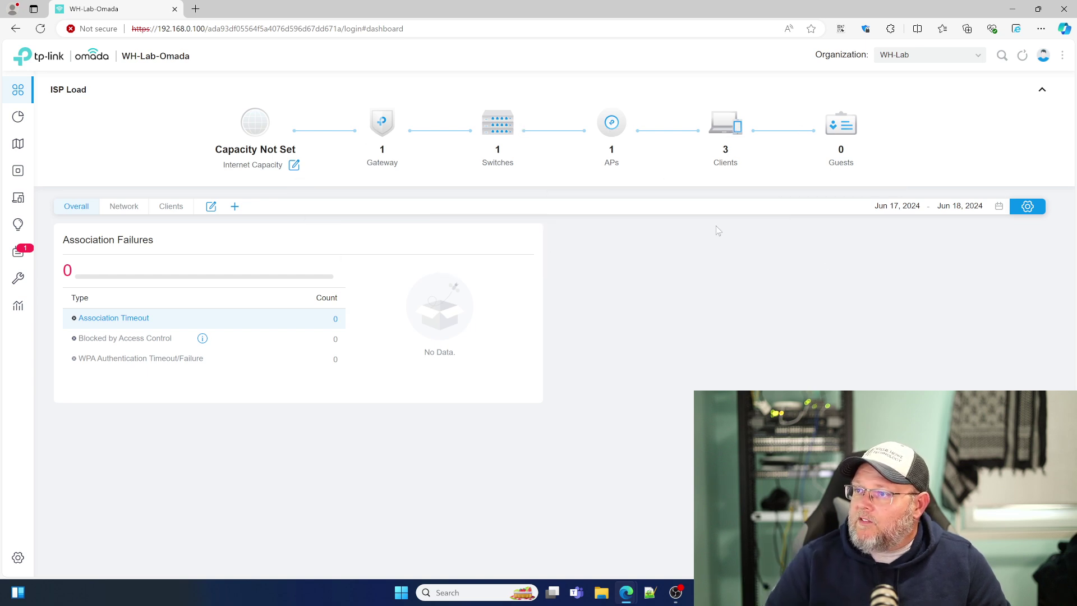
mouse_move(11, 92)
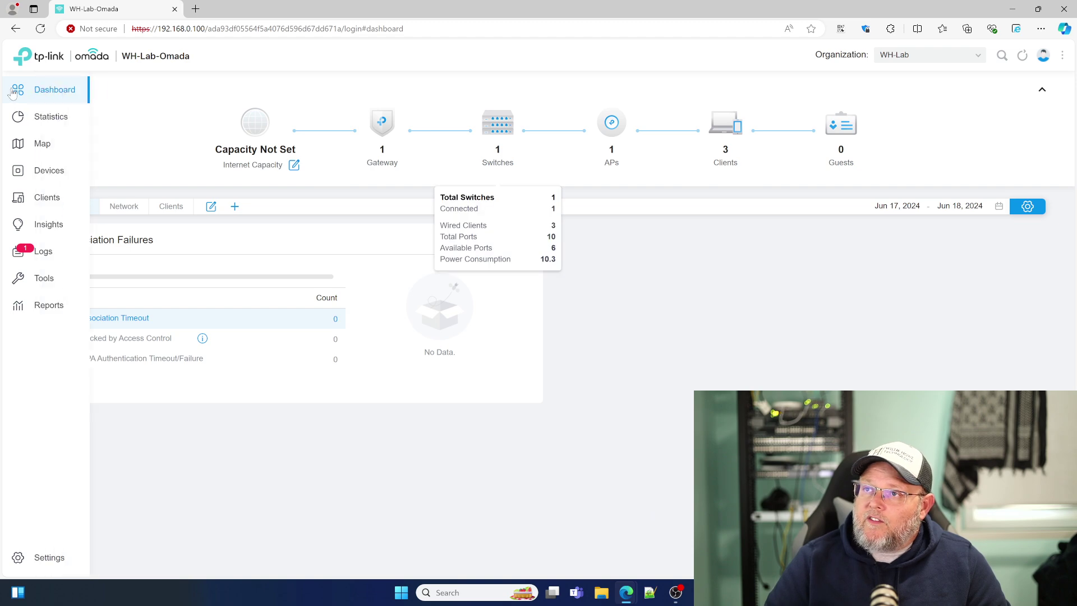
left_click(52, 120)
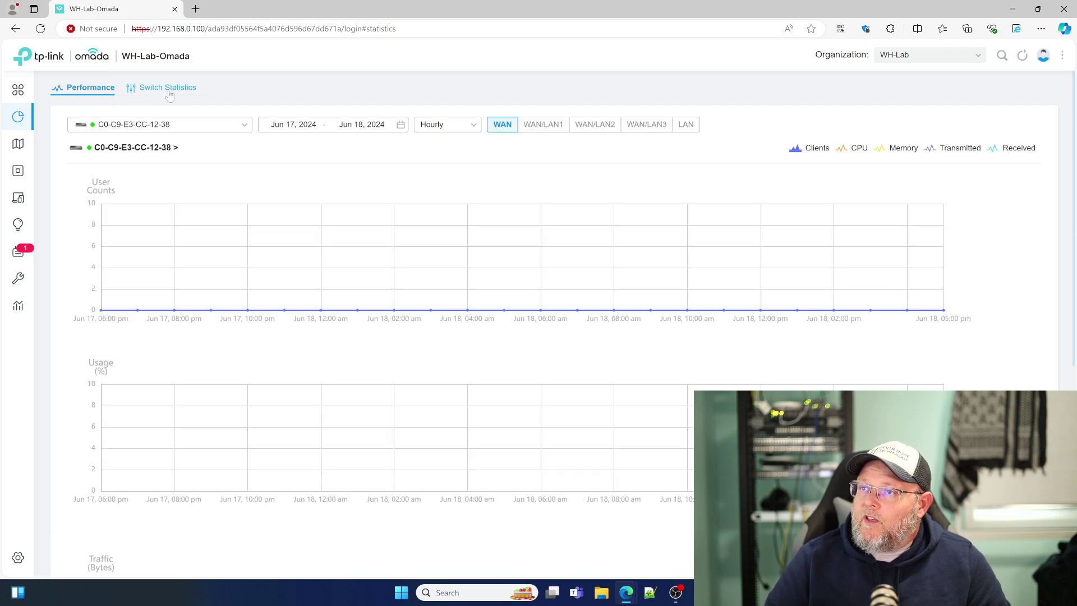
Step: Scroll through the switch's per-port traffic charts on Switch Statistics, then open the Map section
left_click(245, 125)
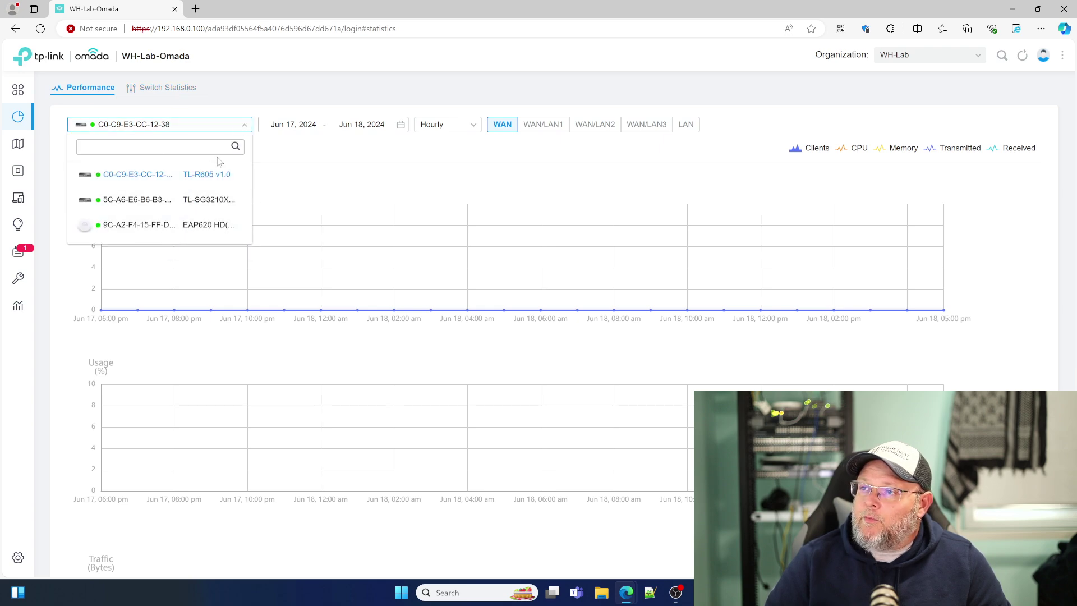
left_click(279, 107)
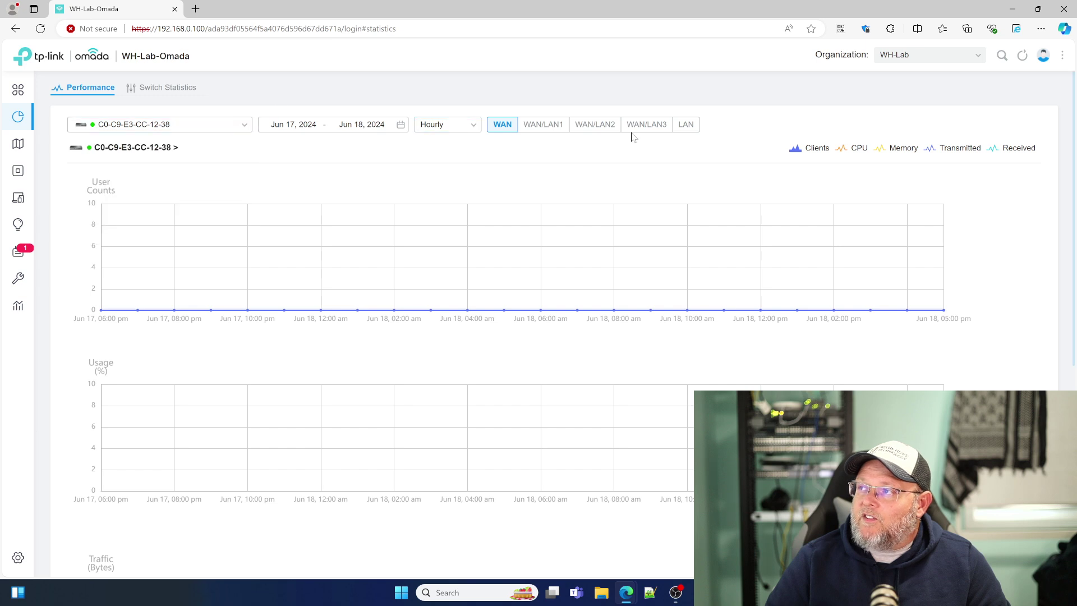
left_click(179, 89)
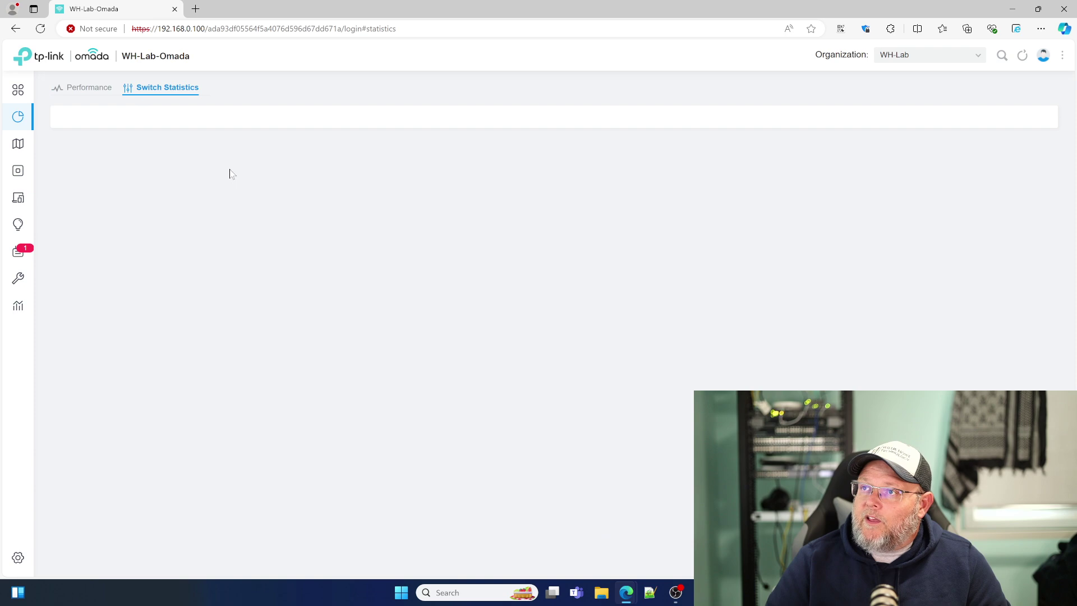
scroll(231, 286, "down", 3)
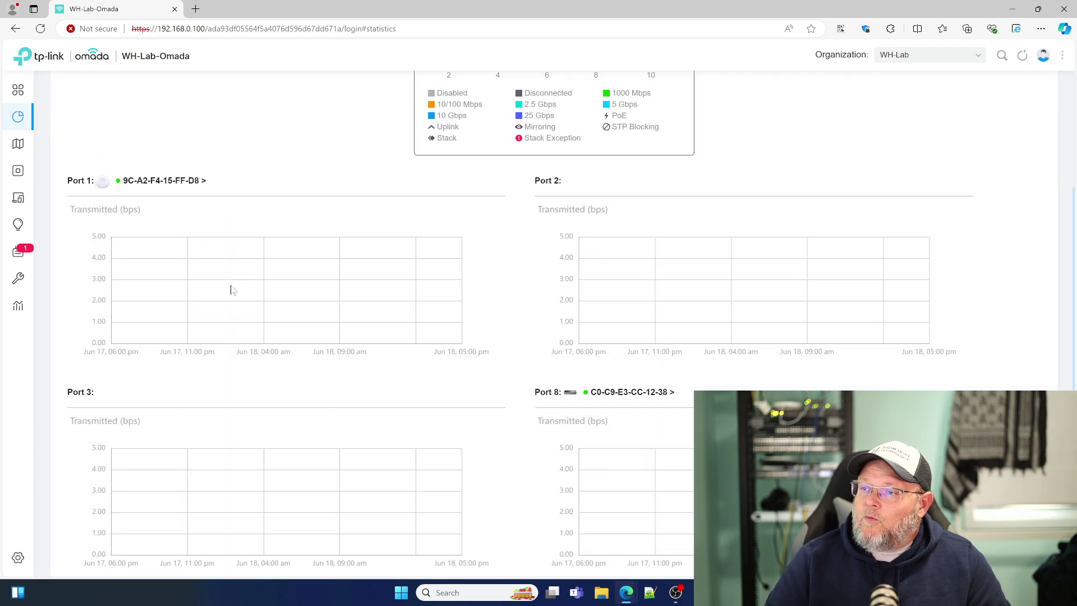
scroll(232, 288, "down", 1)
scroll(233, 288, "up", 4)
scroll(202, 285, "down", 2)
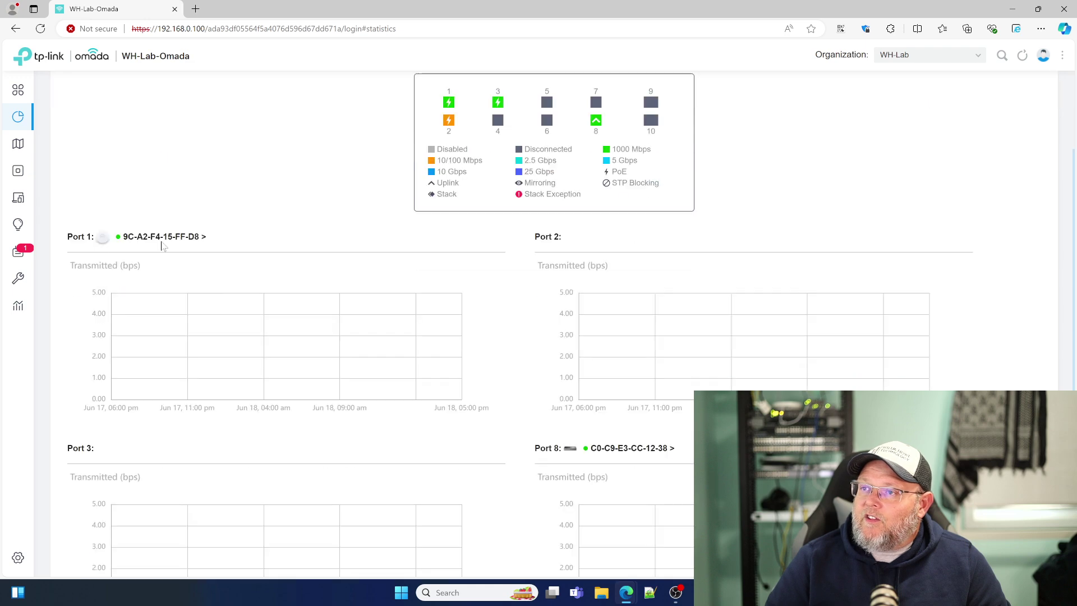
scroll(536, 416, "down", 2)
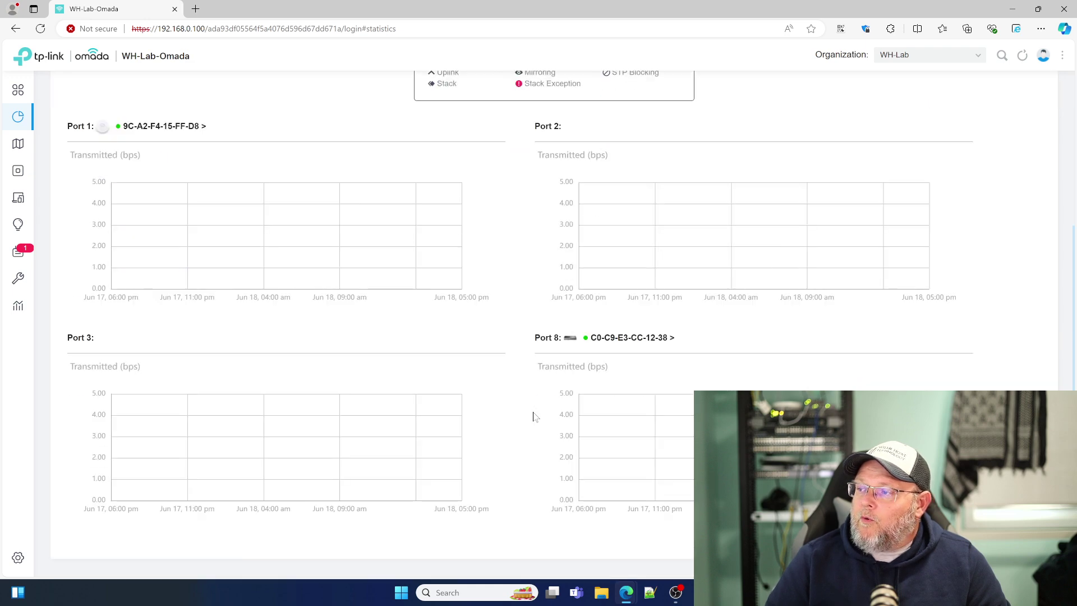
scroll(482, 411, "up", 4)
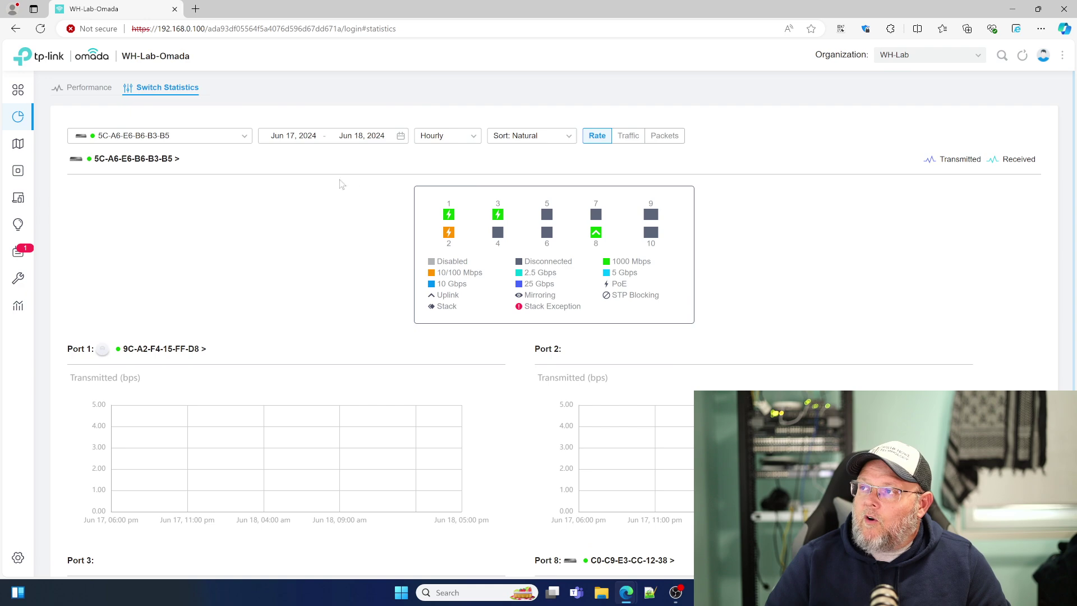
left_click(36, 149)
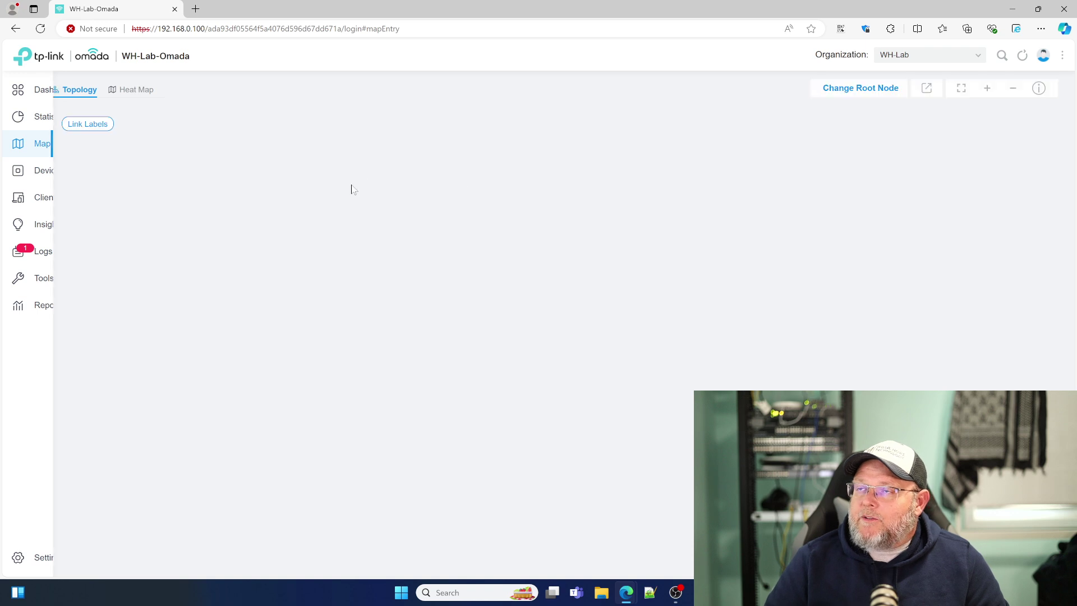
Step: Look at the Heat Map and Device Map, return to Topology, then open the Devices list
scroll(354, 281, "down", 1)
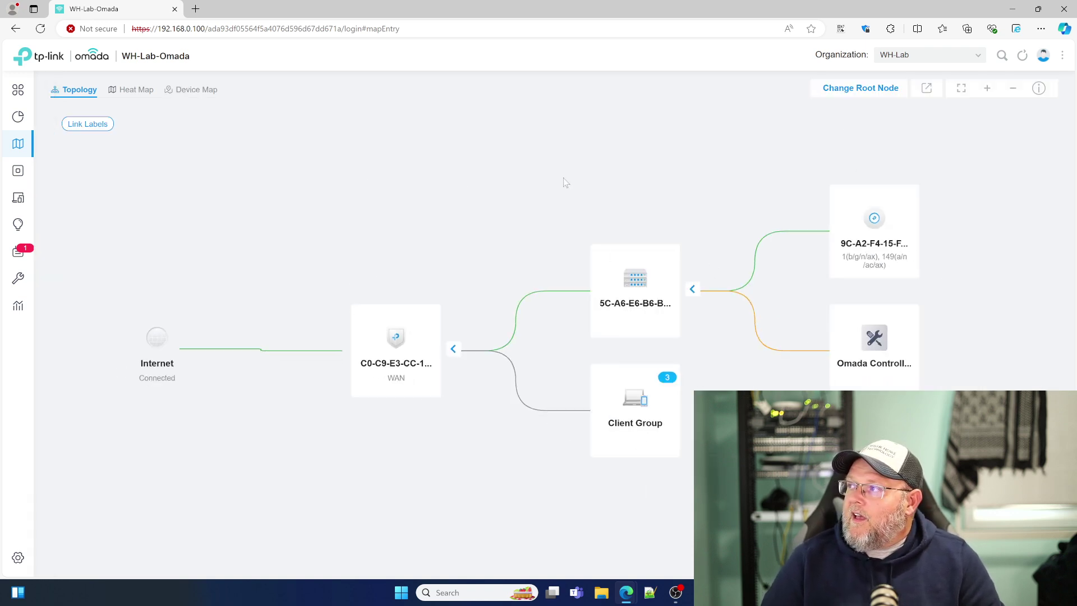
left_click(138, 96)
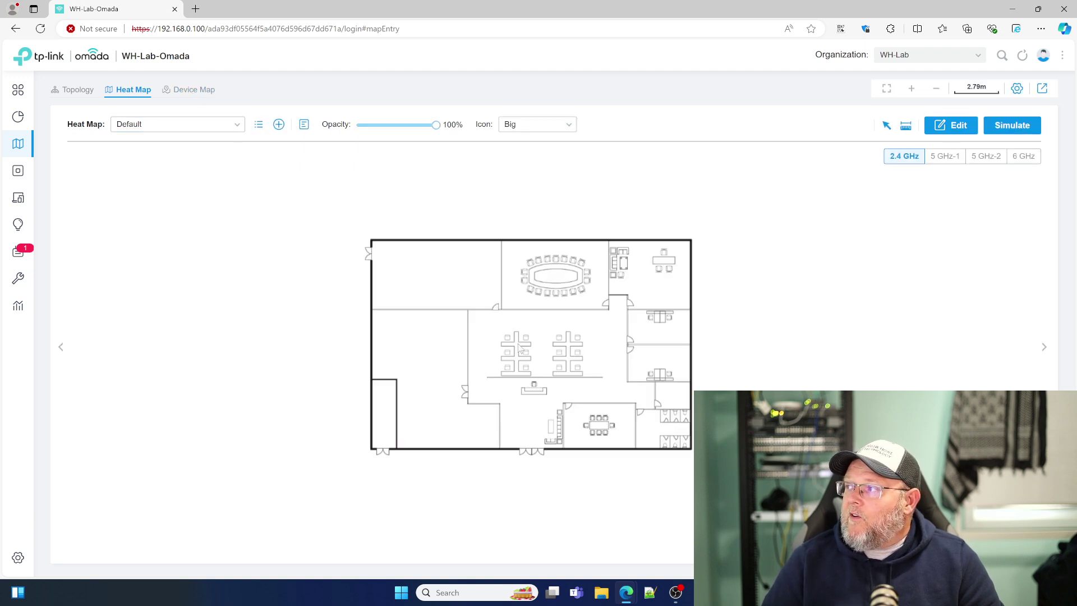
left_click(194, 91)
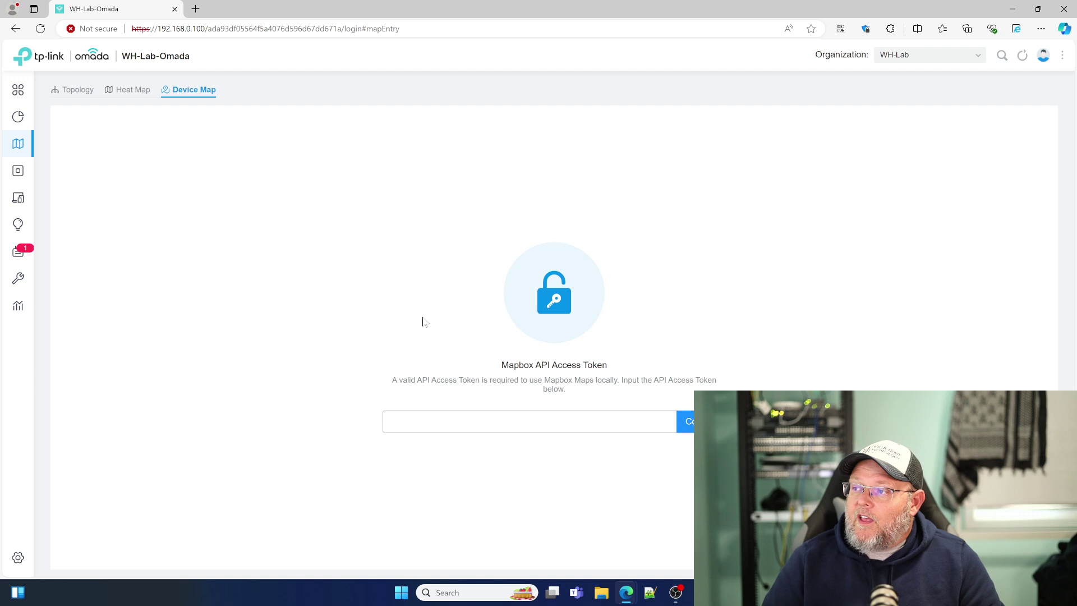
left_click(76, 91)
left_click(35, 173)
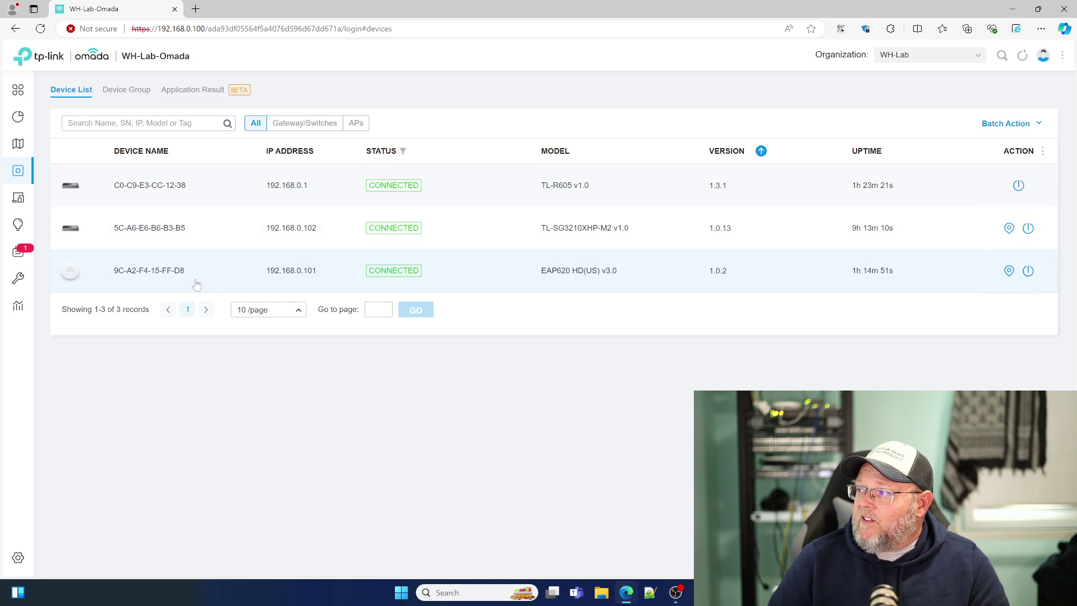
Step: Open the 9C-A2-F4-15-FF-D8 access point's details and scroll through its configuration settings
left_click(143, 276)
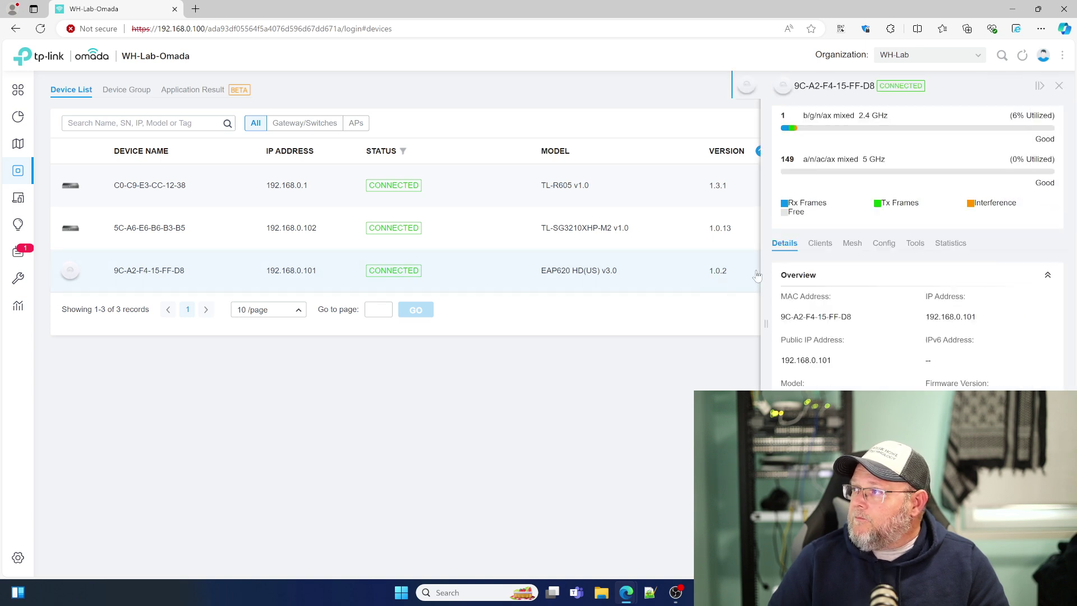
scroll(878, 312, "down", 2)
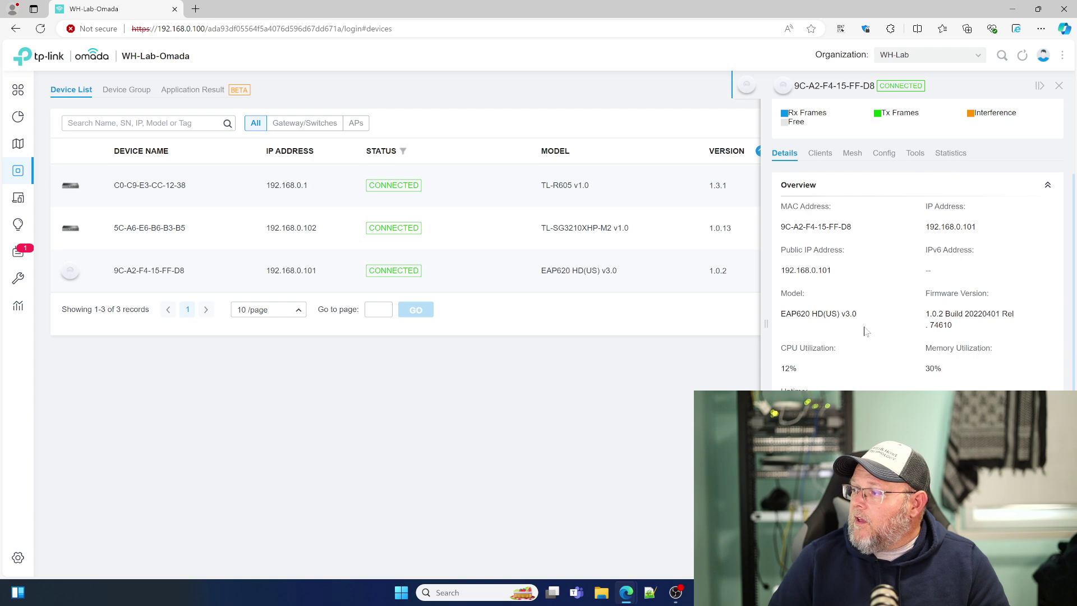
scroll(864, 331, "up", 2)
left_click(896, 246)
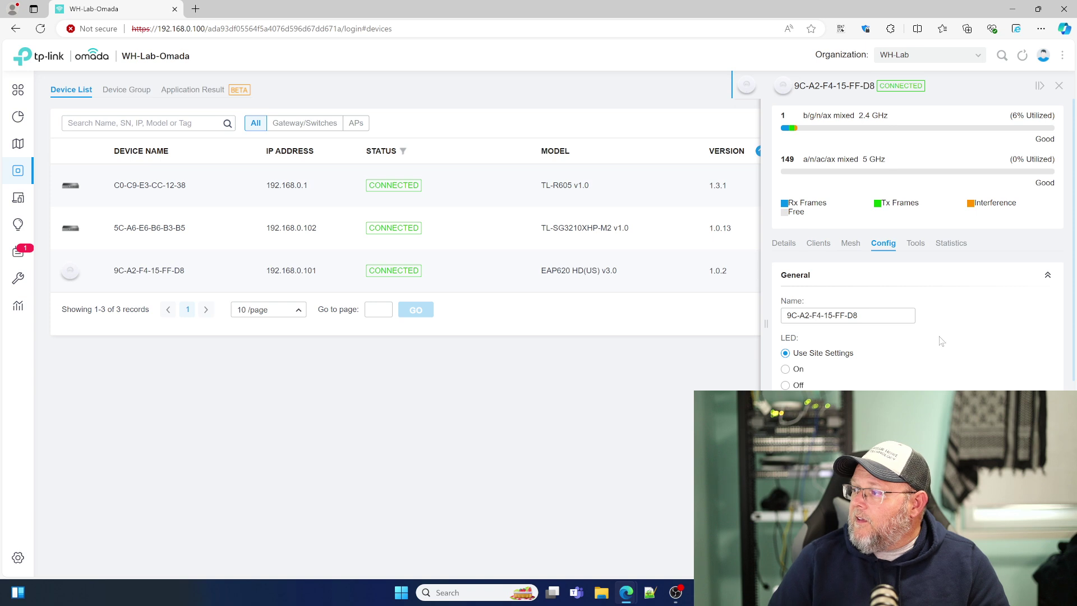
scroll(941, 341, "down", 5)
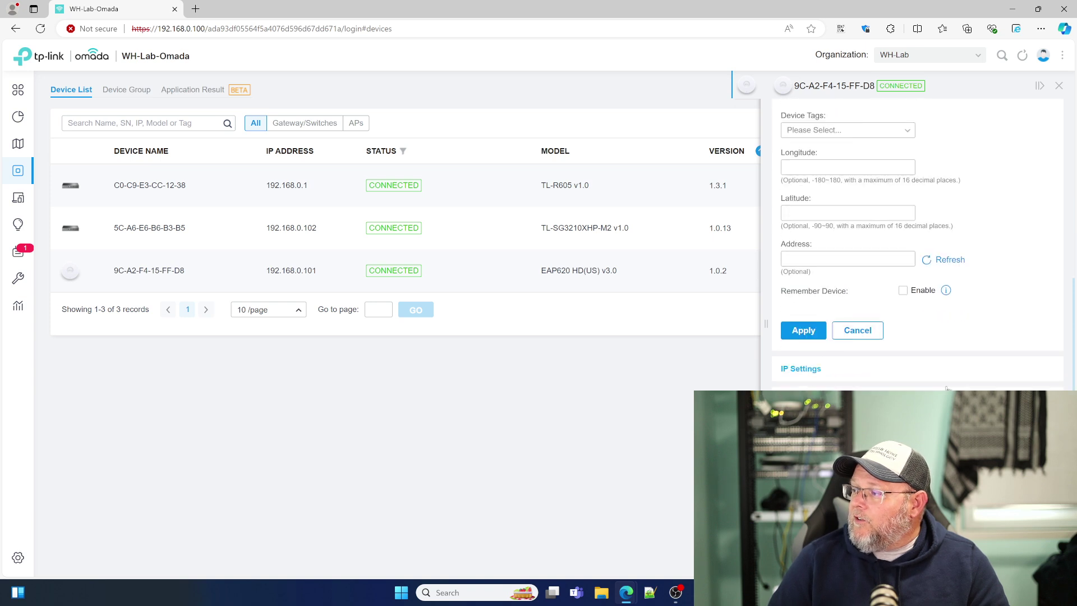
scroll(918, 241, "down", 5)
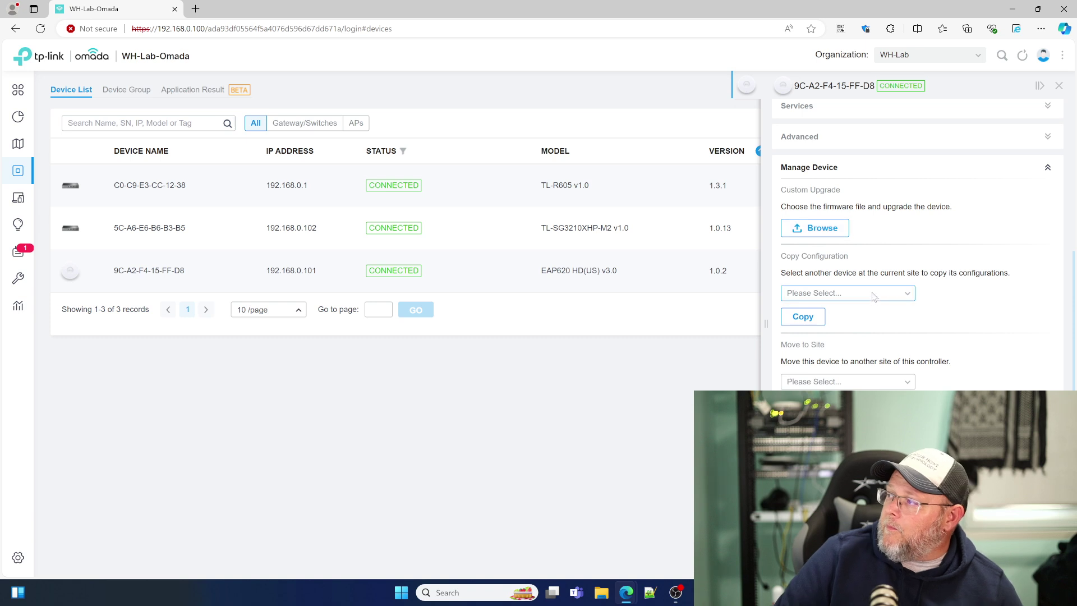
scroll(871, 302, "up", 5)
scroll(871, 302, "up", 1)
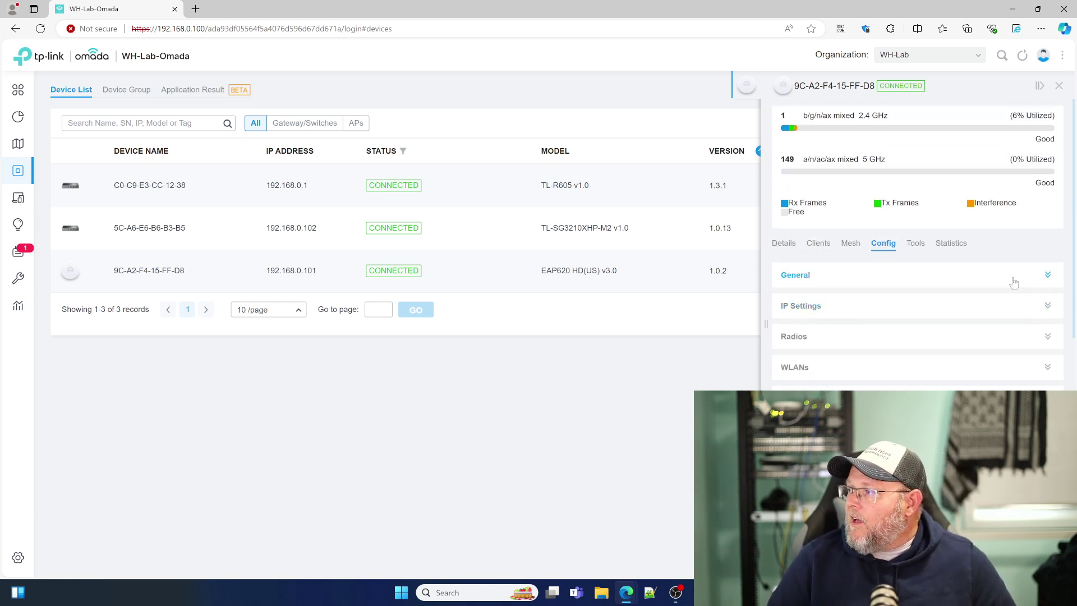
Step: Check the access point's RF scanning tools, CPU and memory statistics, and radio details
left_click(916, 247)
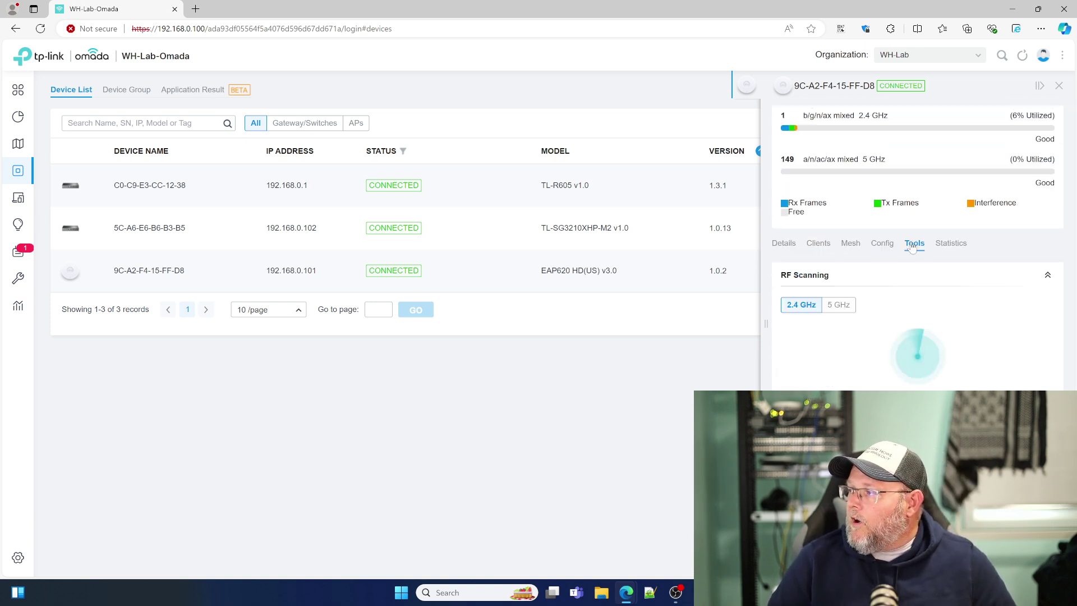
left_click(957, 246)
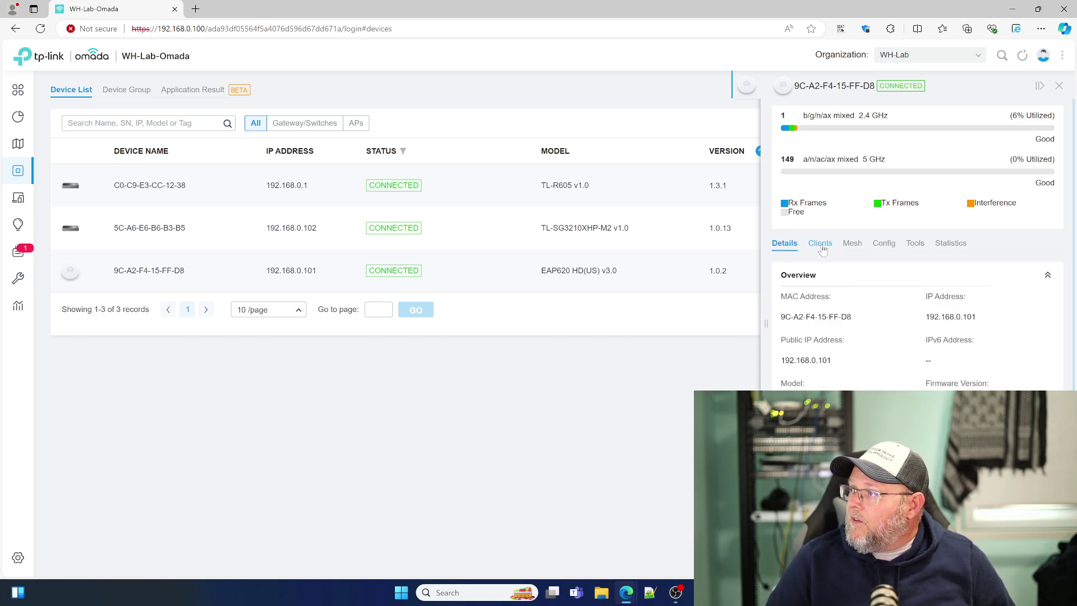
scroll(834, 305, "down", 2)
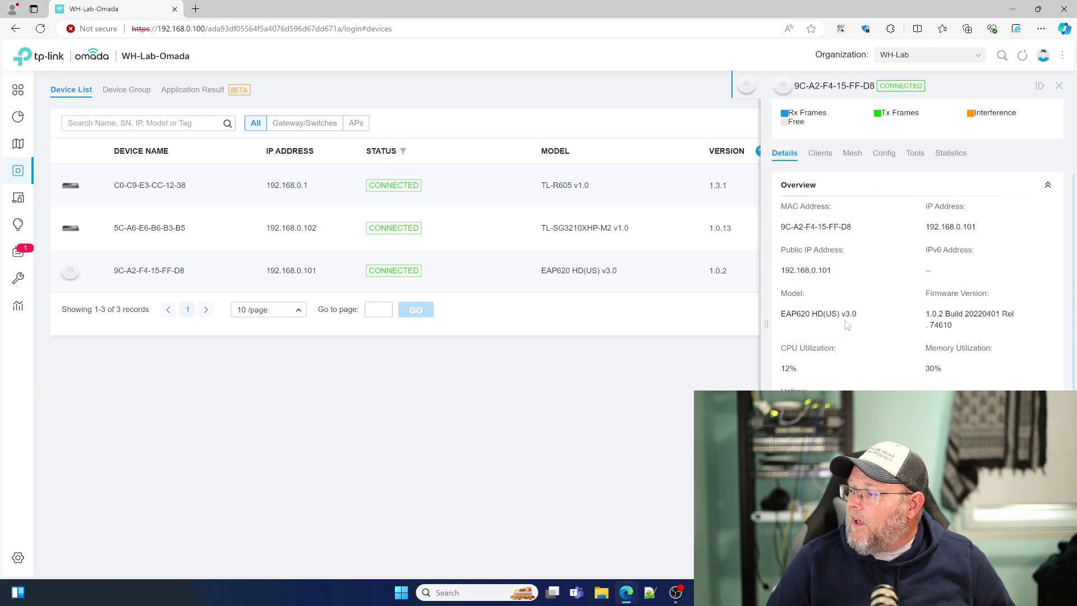
left_click(835, 506)
scroll(834, 506, "down", 2)
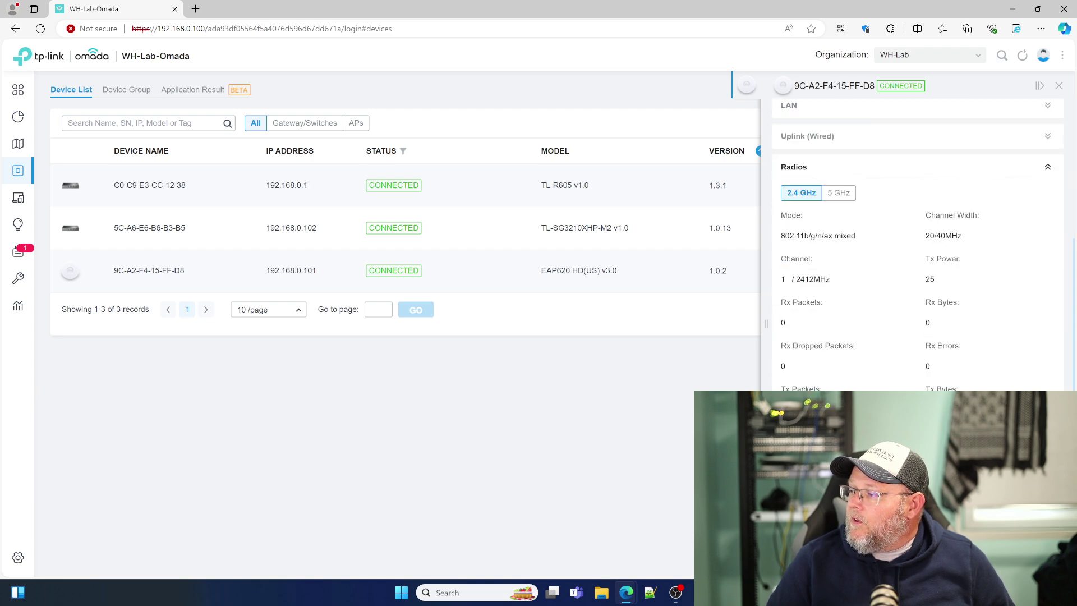
scroll(834, 506, "up", 4)
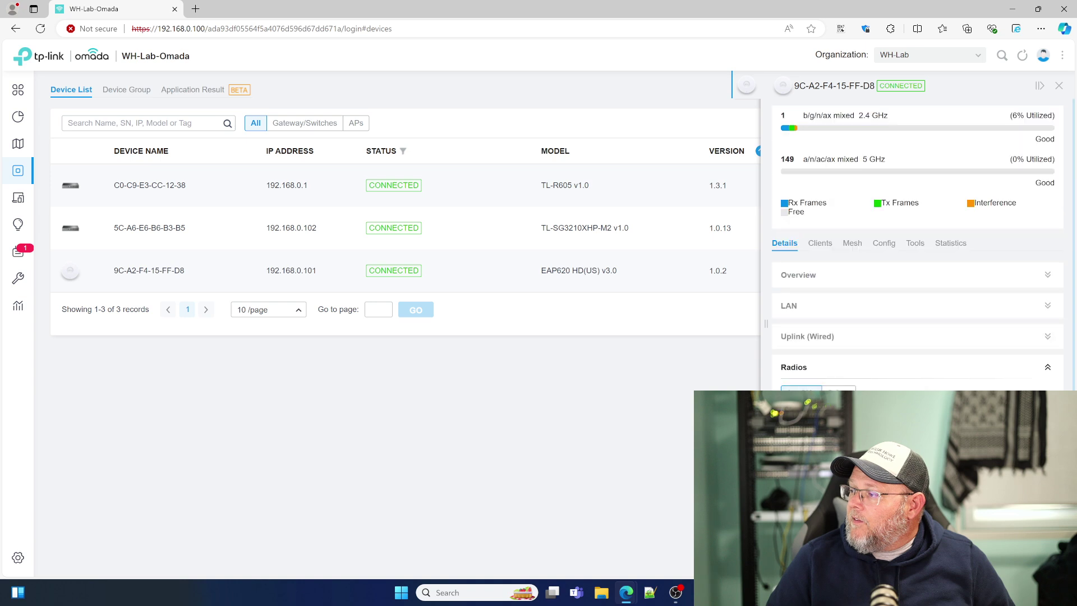
Step: View the access point's connected clients and mesh status, then scroll its configuration
left_click(822, 252)
left_click(852, 250)
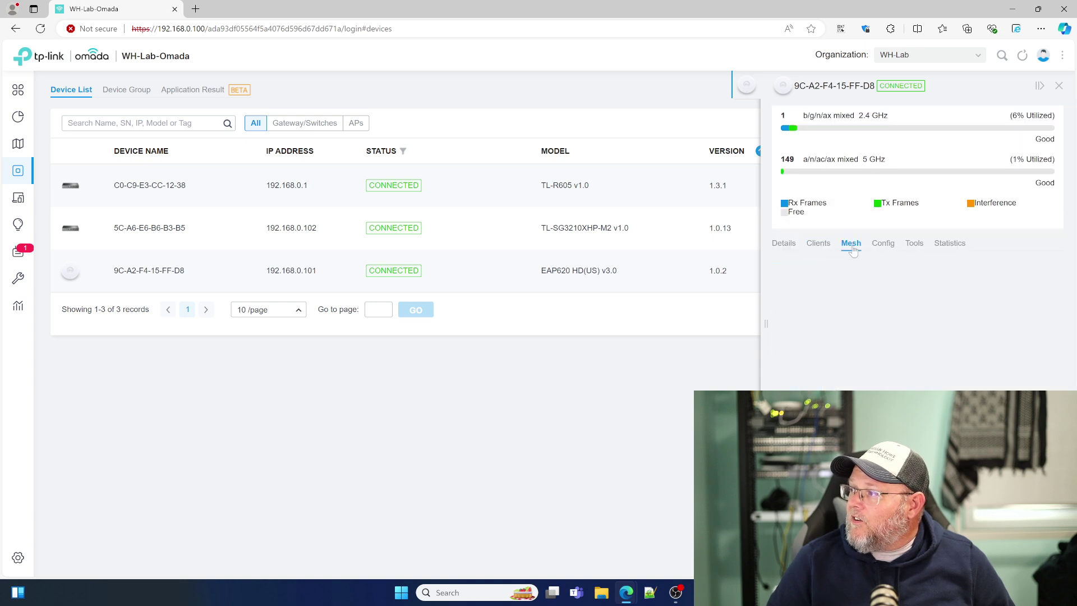
left_click(884, 244)
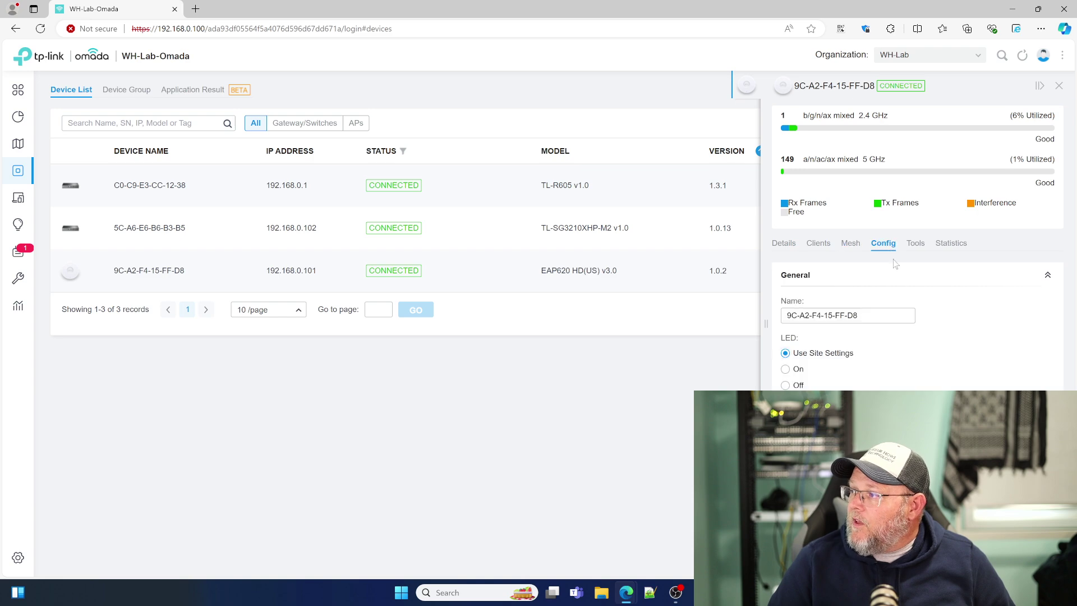
scroll(892, 340, "down", 1)
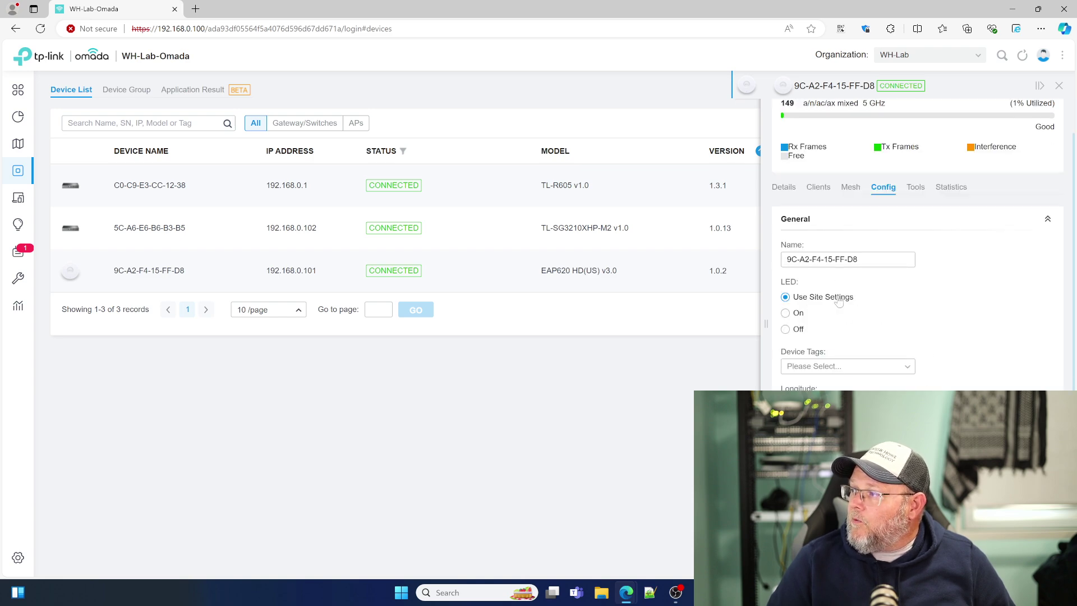
scroll(847, 367, "down", 3)
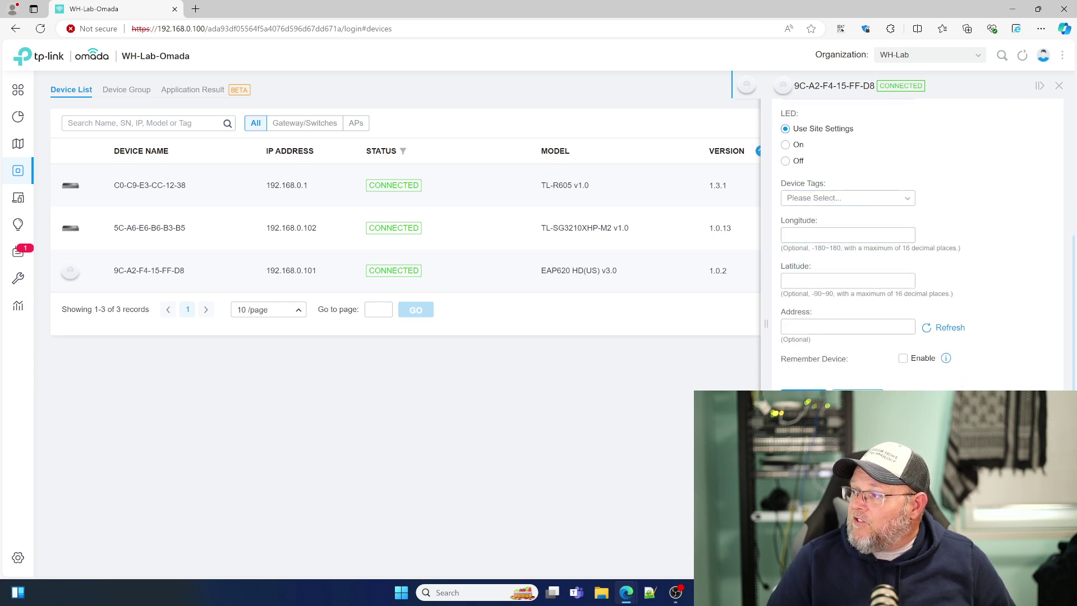
scroll(815, 380, "down", 1)
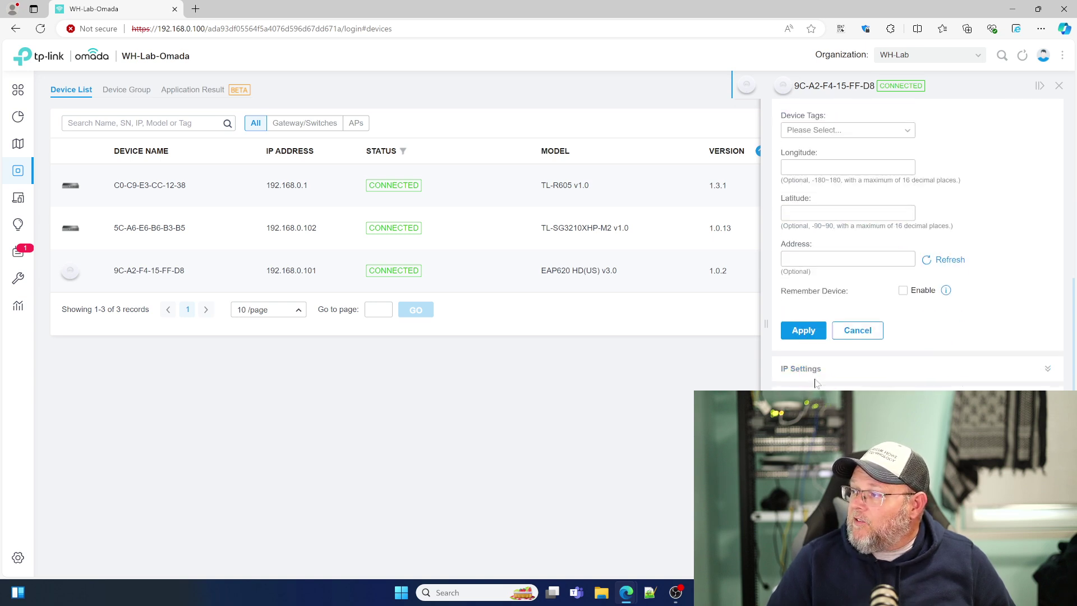
Step: Expand the IP, WLAN, services, advanced radio and device management configuration sections
left_click(860, 375)
scroll(853, 348, "up", 1)
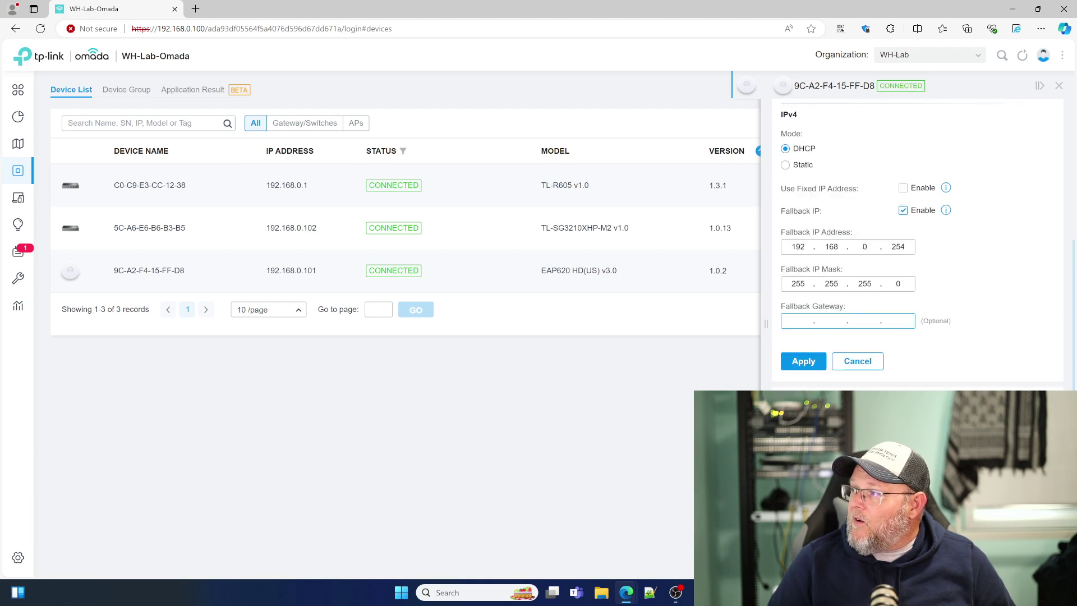
scroll(890, 240, "down", 5)
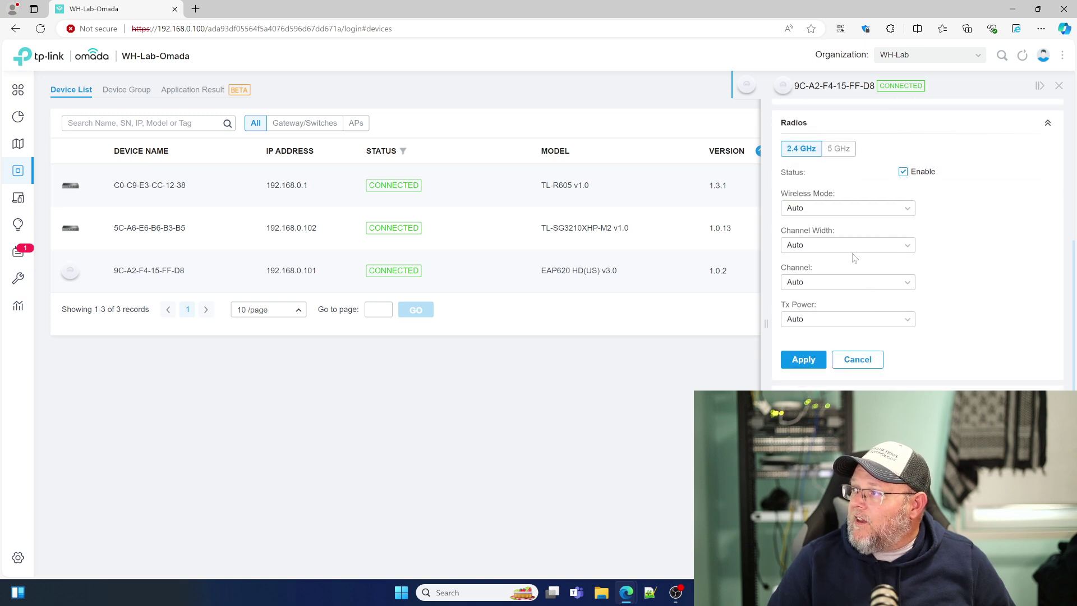
left_click(848, 387)
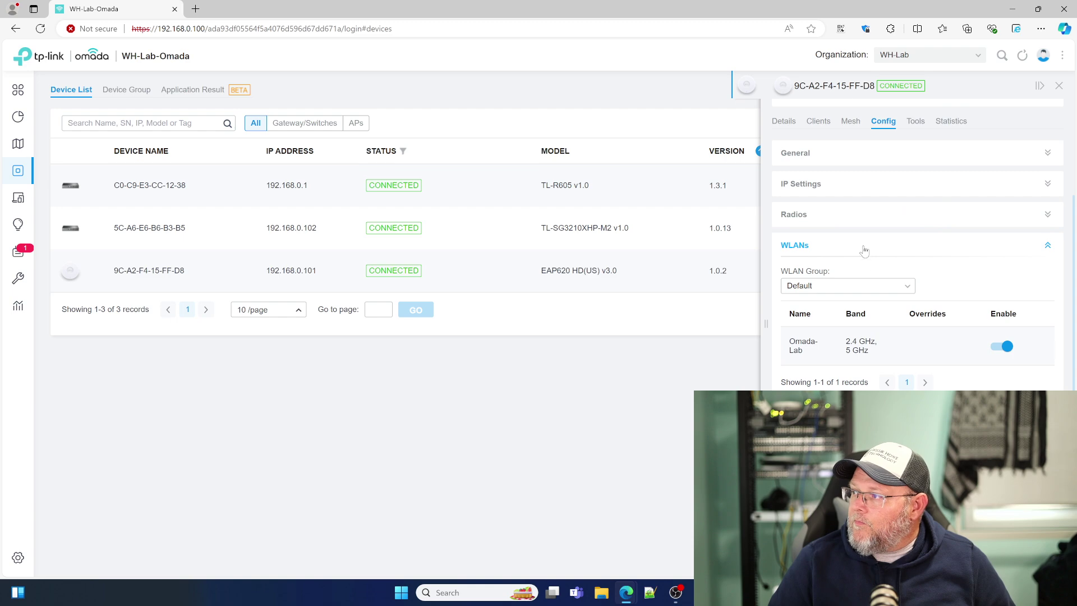
mouse_move(842, 337)
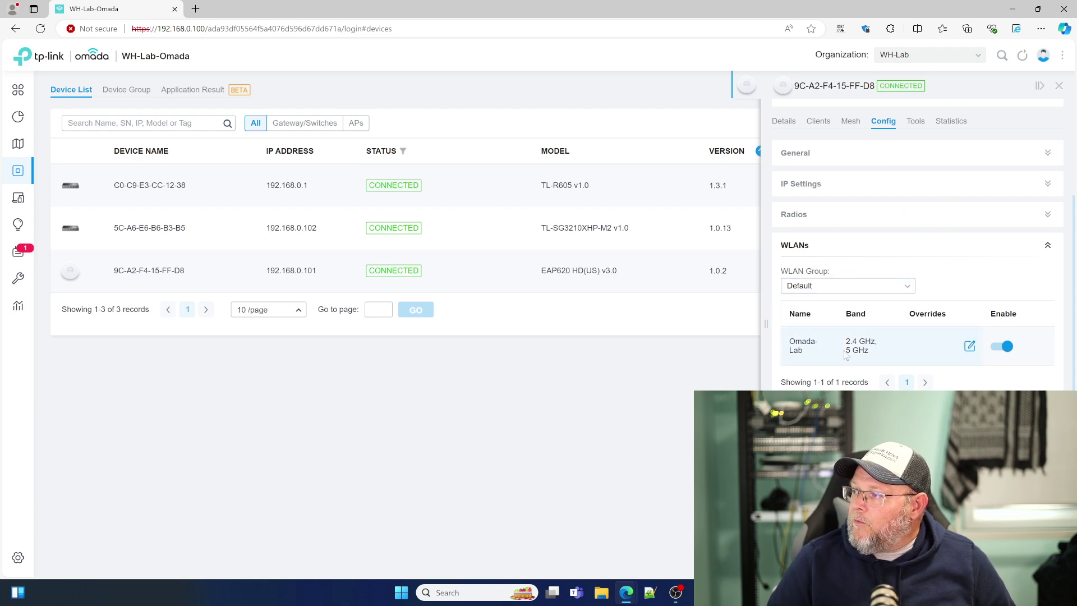
left_click(836, 441)
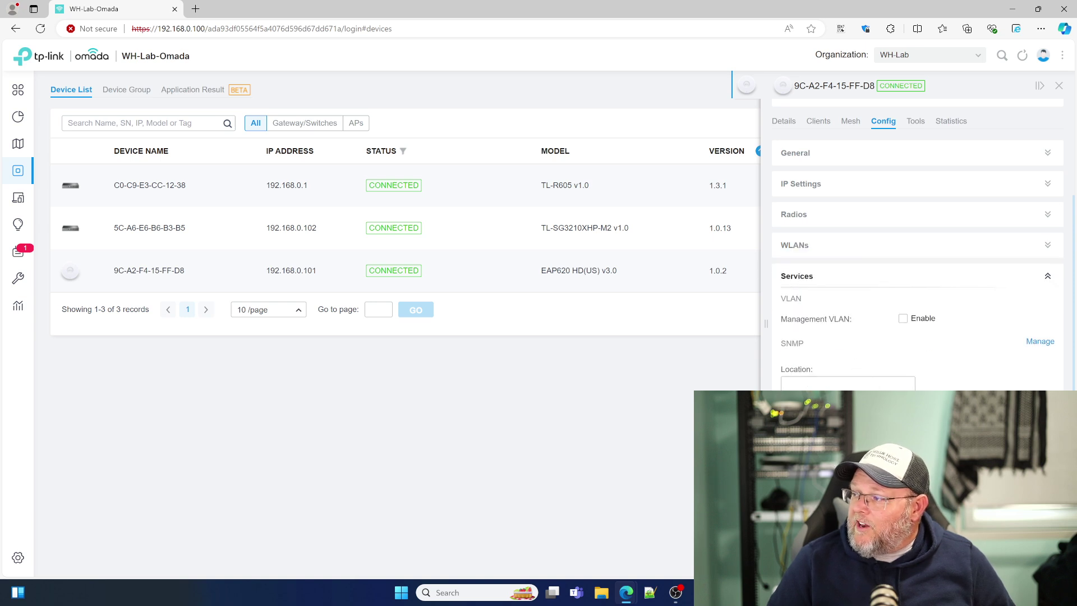
left_click(835, 448)
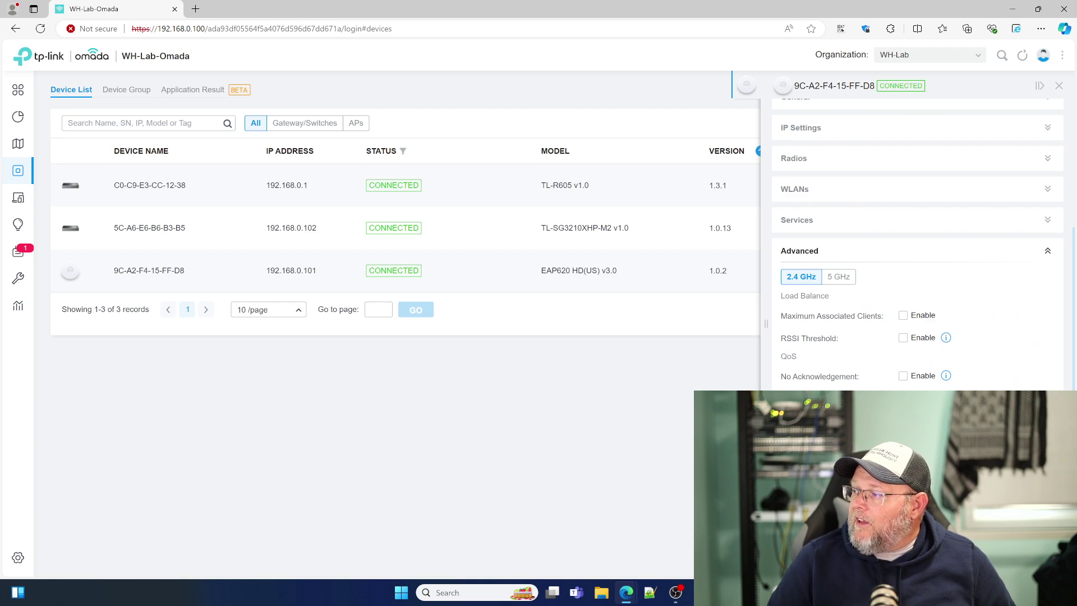
scroll(834, 387, "up", 5)
scroll(834, 387, "down", 5)
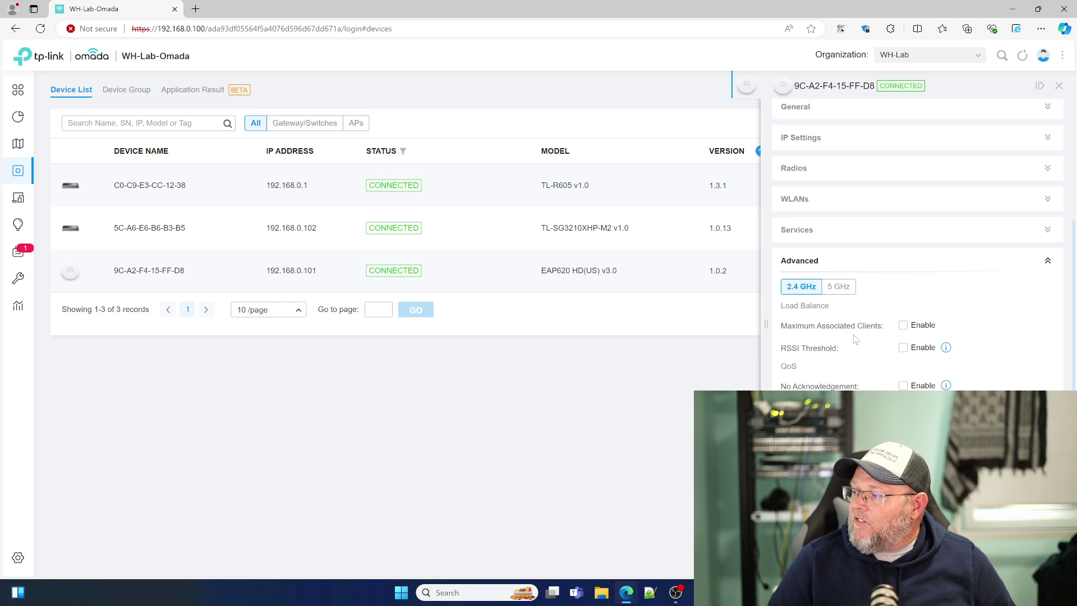
left_click(827, 547)
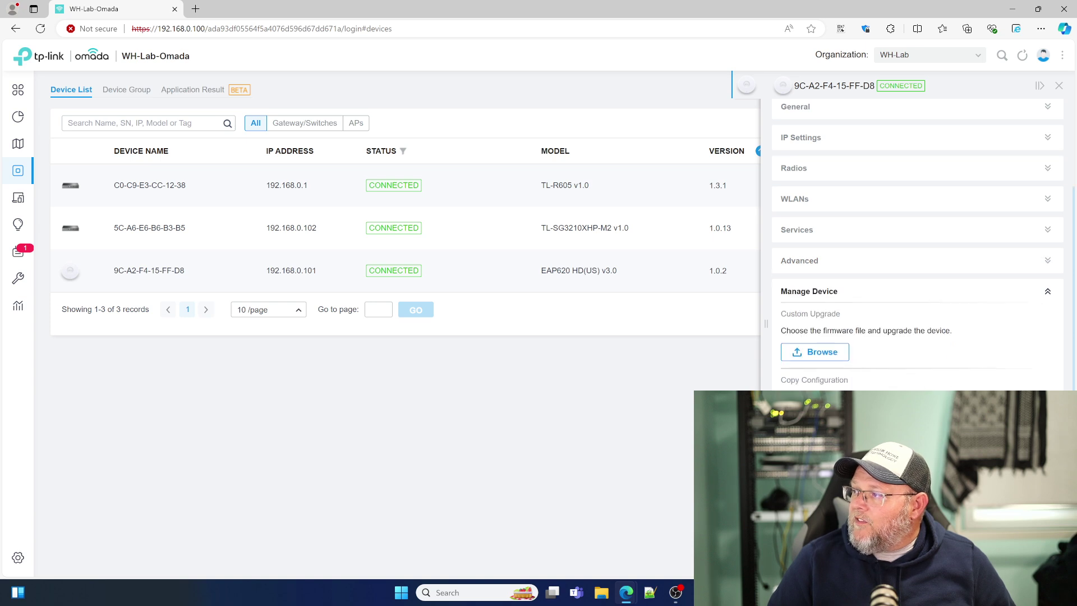
scroll(876, 378, "down", 5)
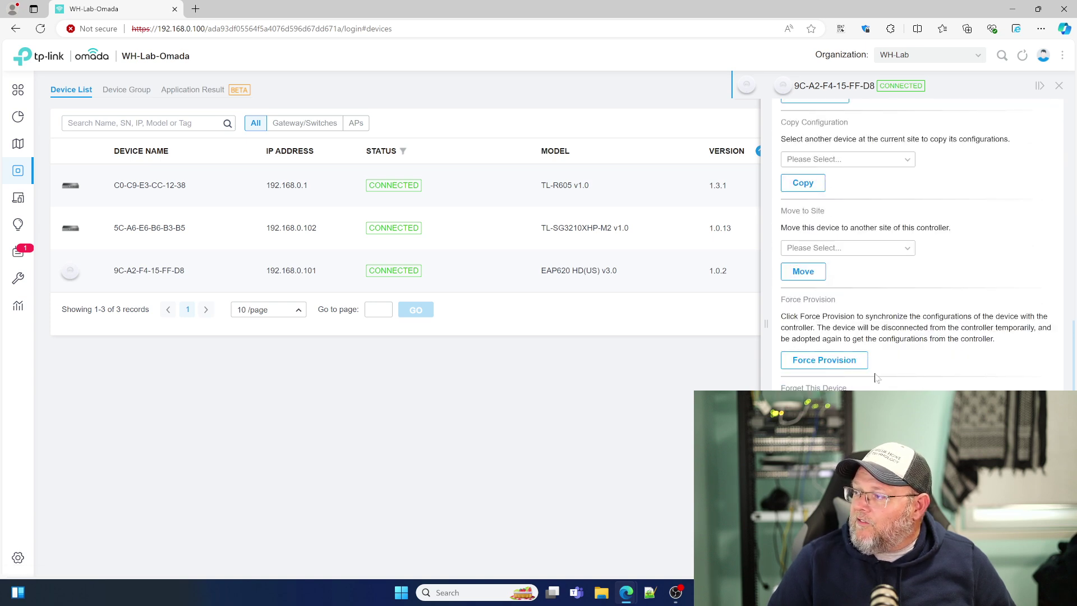
scroll(873, 377, "up", 10)
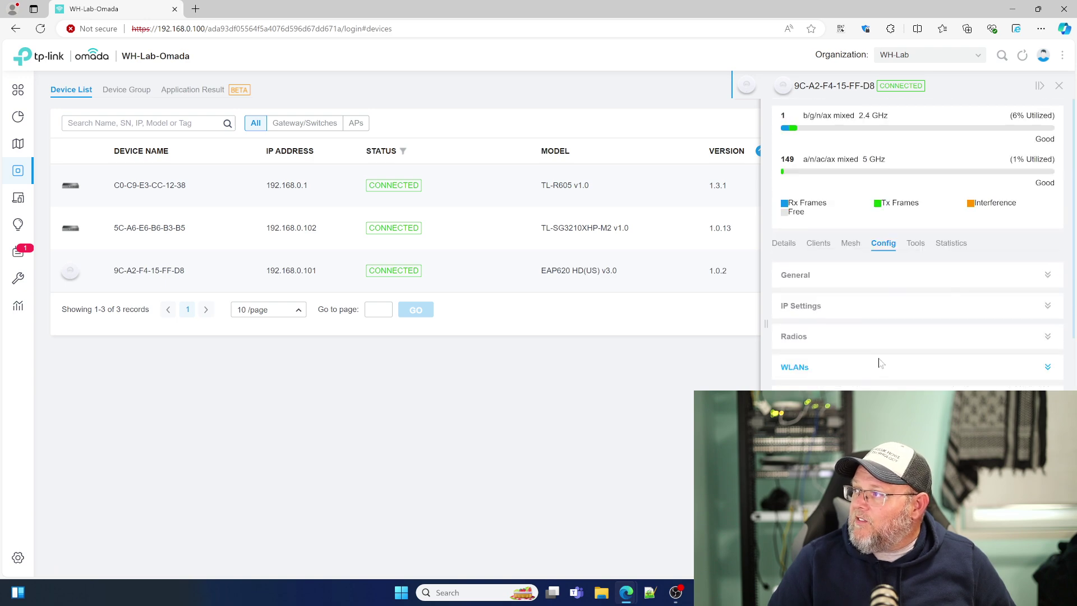
Step: Revisit the Tools and Statistics tabs, return to Details, and close the AP panel
left_click(920, 245)
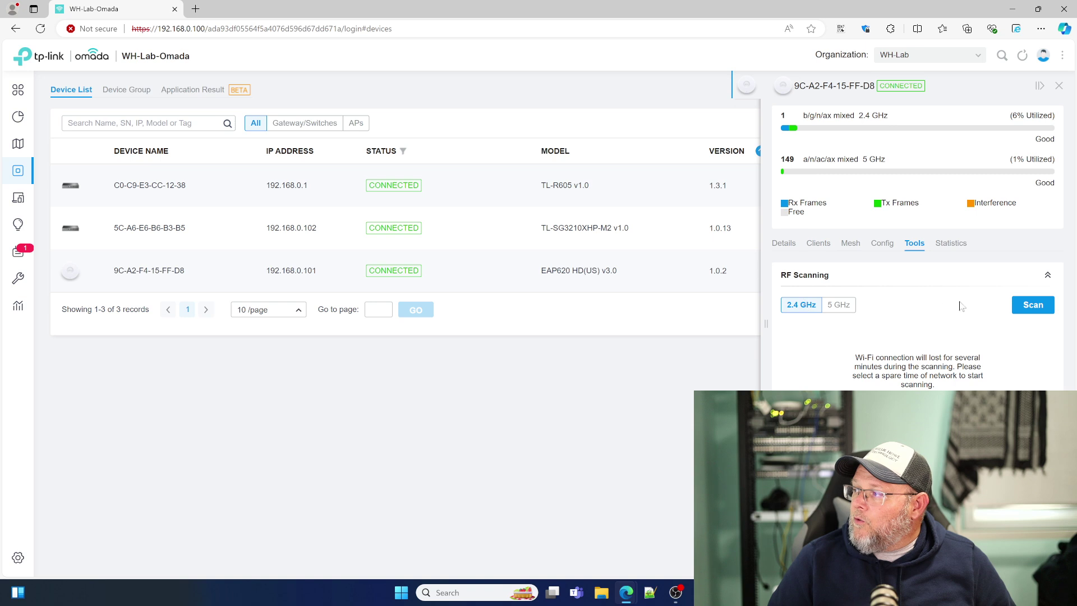
left_click(949, 246)
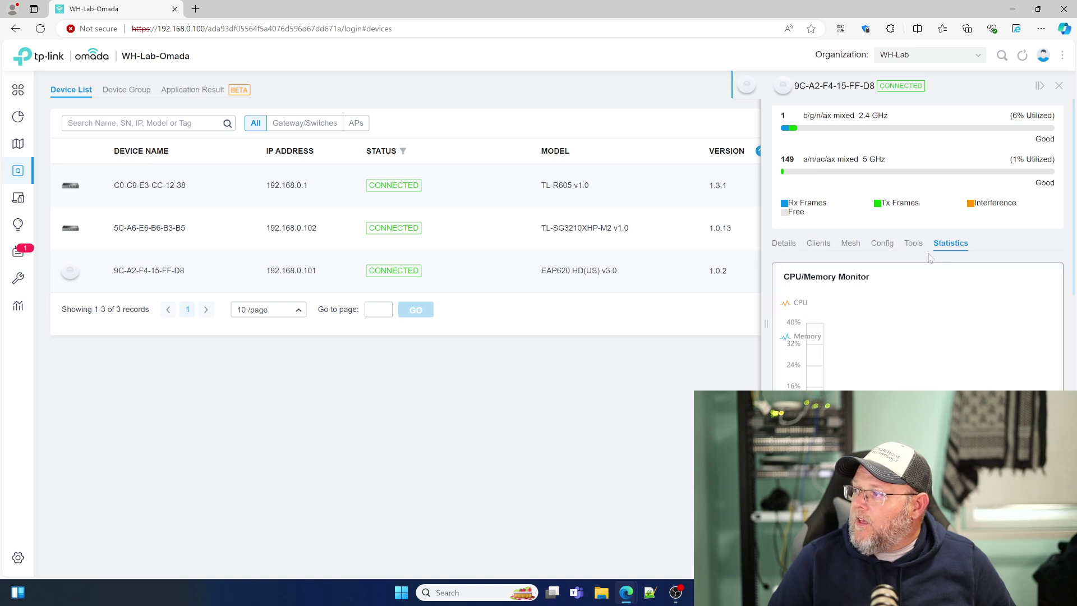
left_click(784, 244)
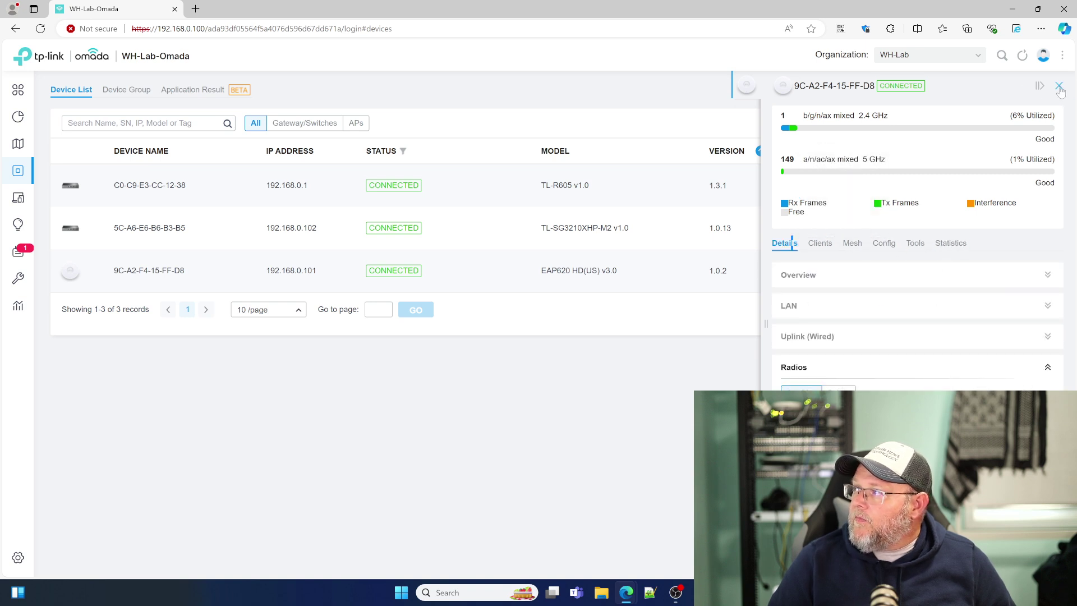
left_click(1059, 85)
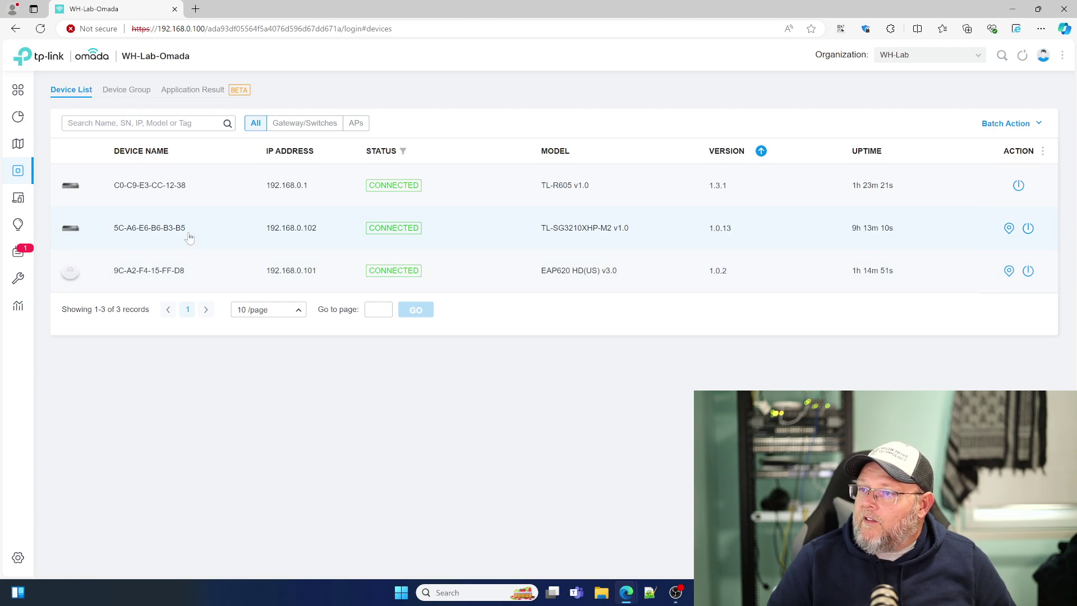
Step: Open the 5C-A6-E6-B6-B3-B5 switch's details and review its port list, including Port4 settings
left_click(224, 235)
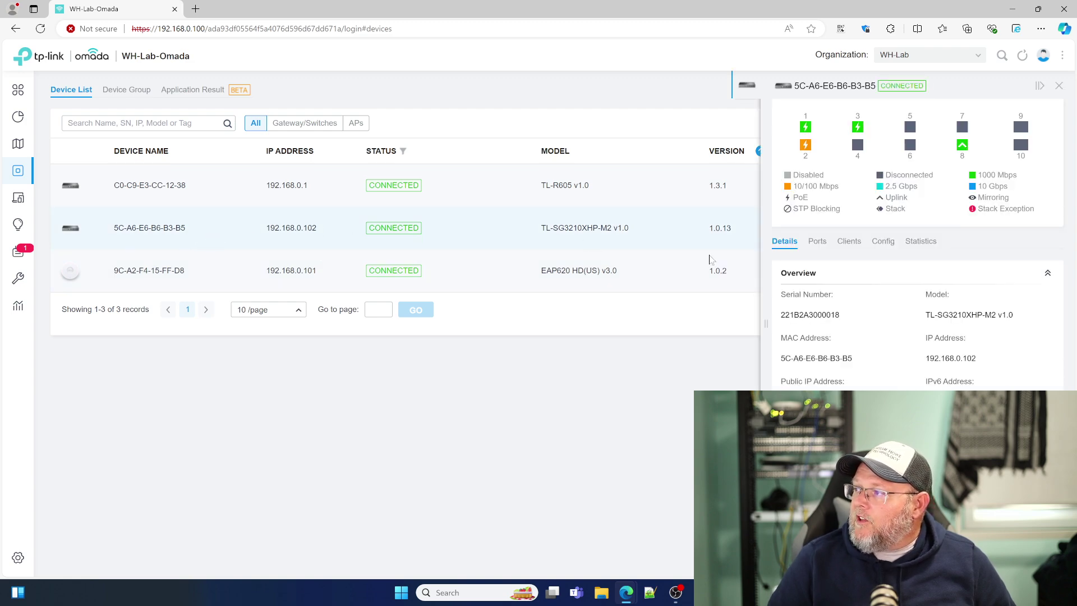
scroll(858, 362, "down", 2)
scroll(858, 362, "up", 2)
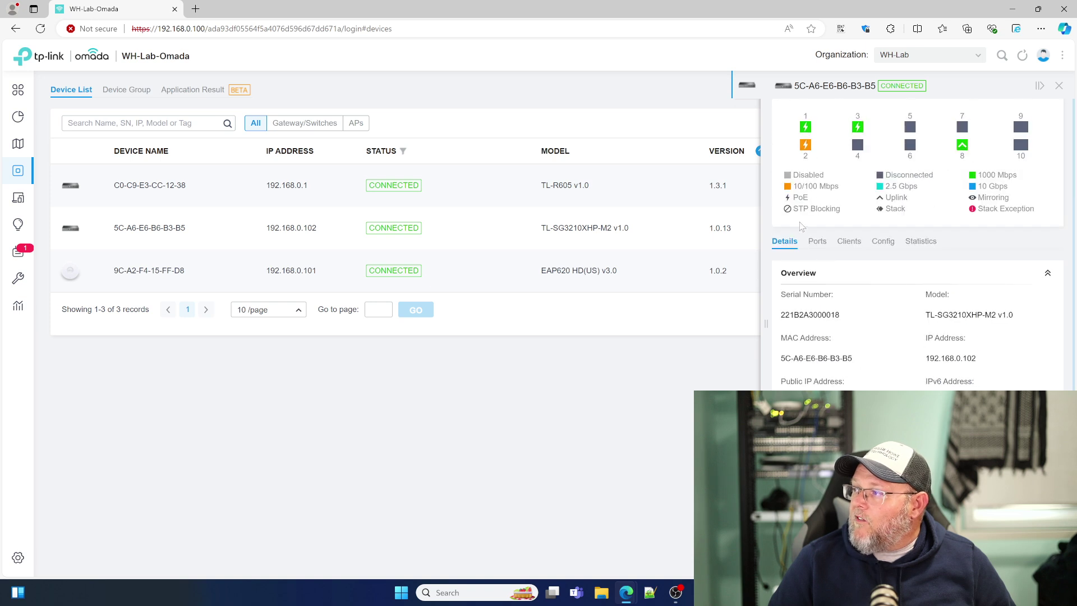
left_click(814, 244)
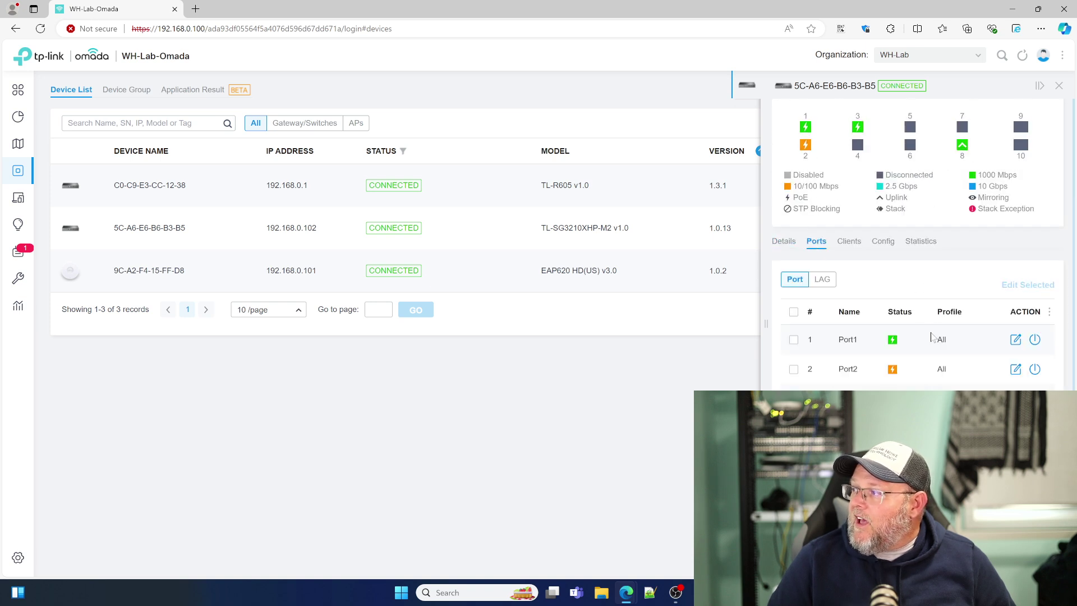
scroll(931, 337, "down", 2)
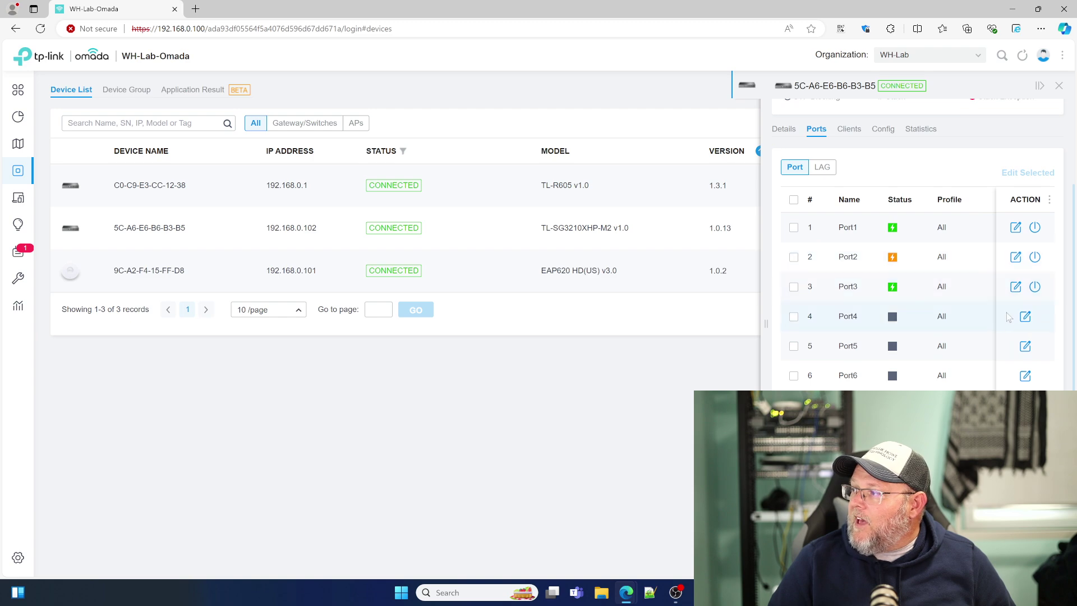
left_click(1026, 318)
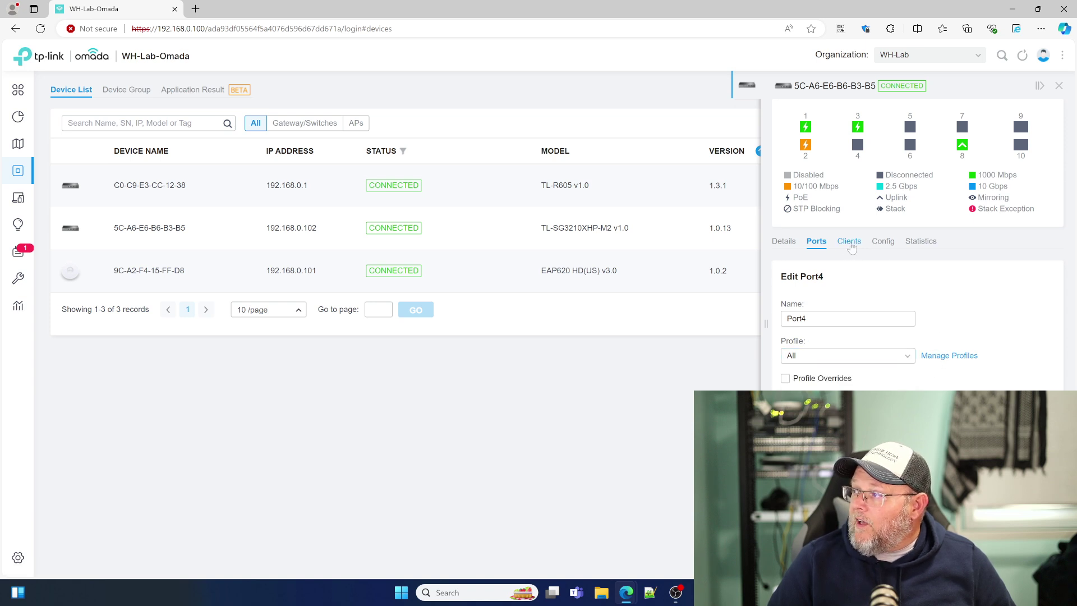
Step: Check the switch's clients and expand its VLAN interface, static route and services configuration
left_click(850, 243)
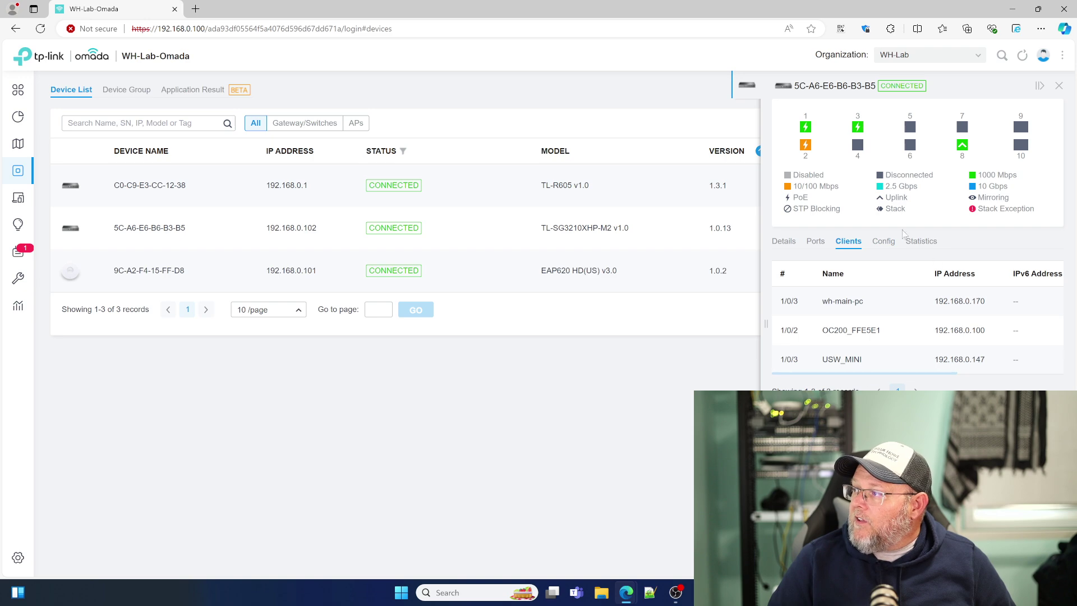
left_click(883, 241)
scroll(883, 363, "down", 4)
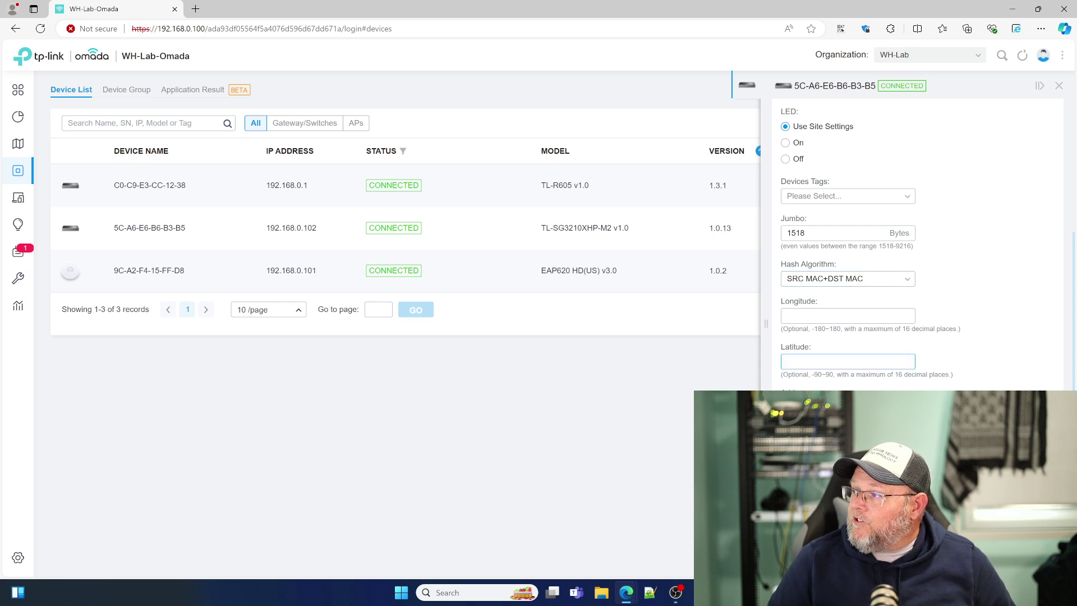
scroll(877, 327, "down", 3)
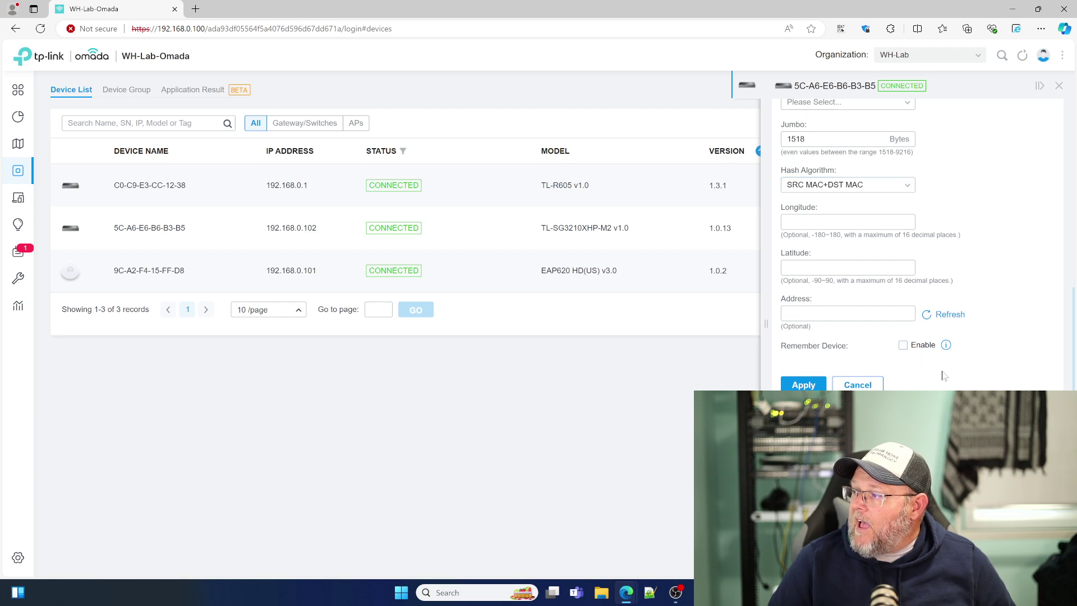
left_click(824, 423)
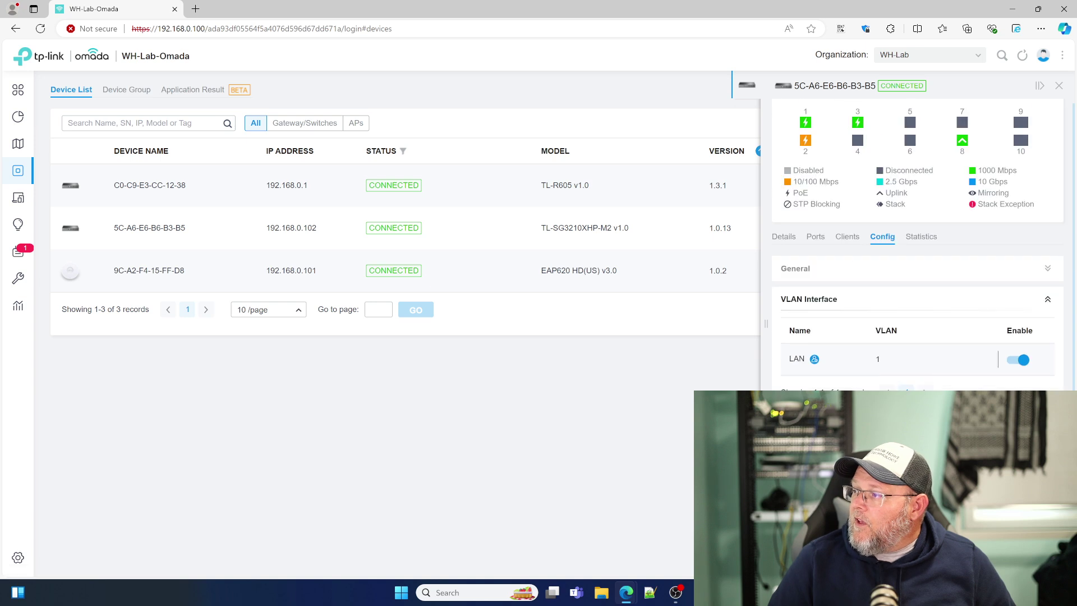
left_click(814, 432)
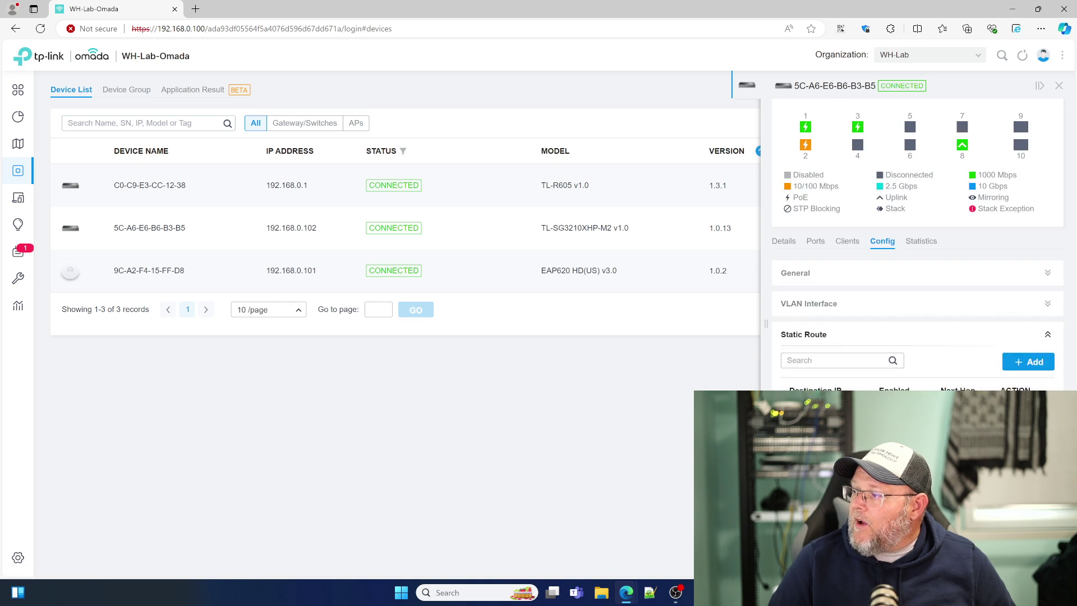
left_click(814, 460)
scroll(813, 460, "down", 5)
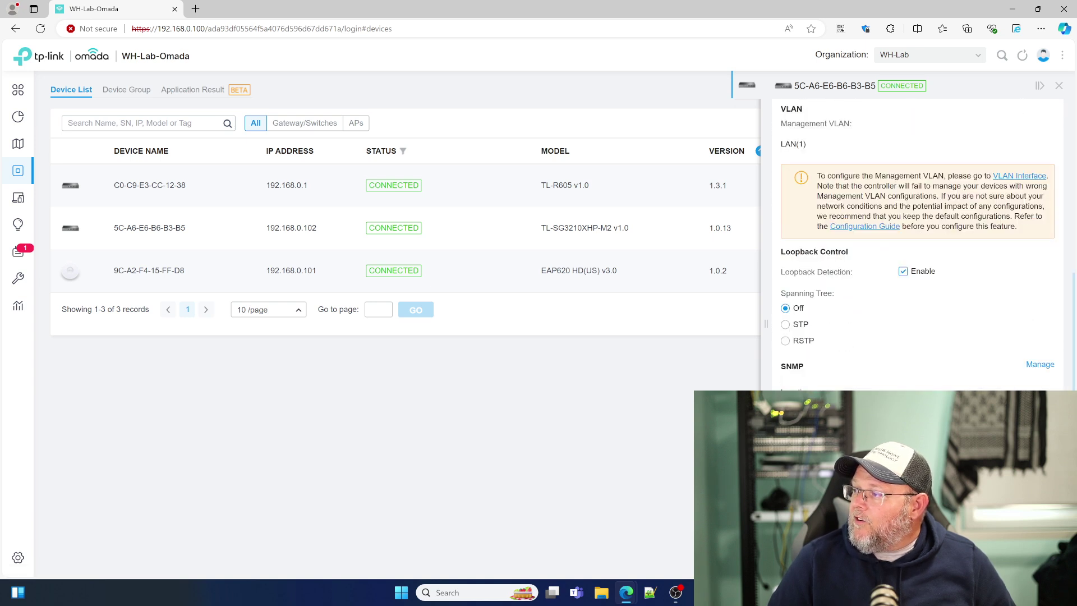
scroll(814, 460, "up", 5)
Step: View the switch's CPU and memory charts, return to Details, and close the panel
left_click(923, 243)
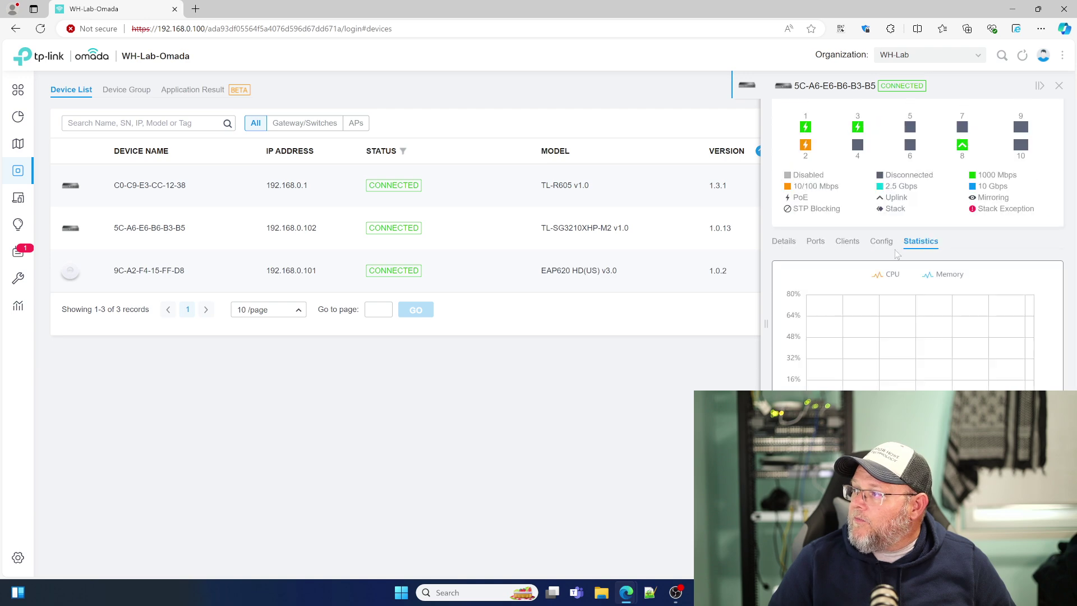
left_click(784, 242)
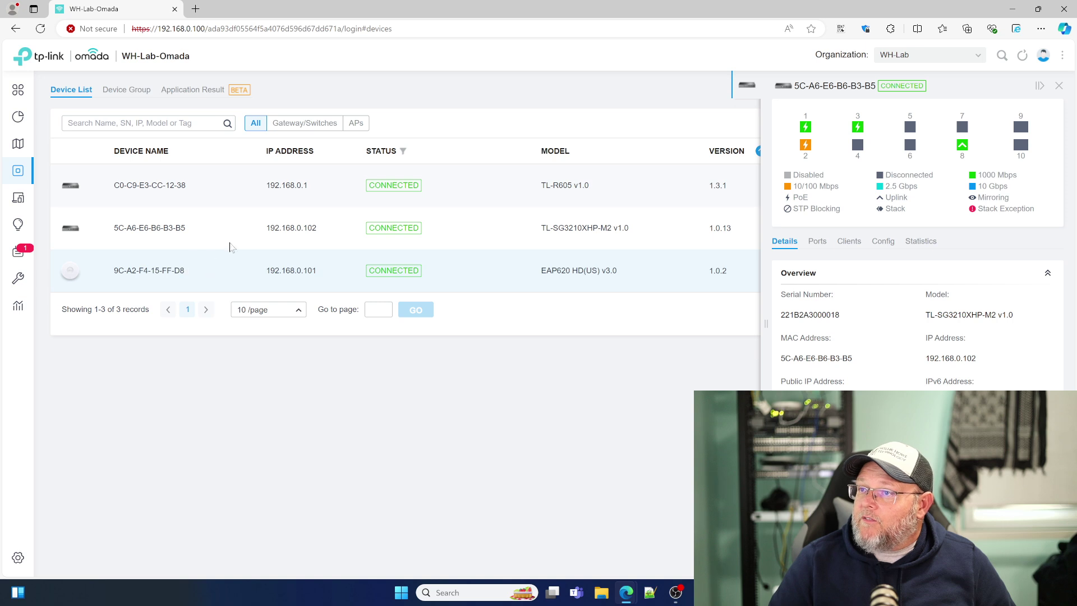
left_click(1059, 85)
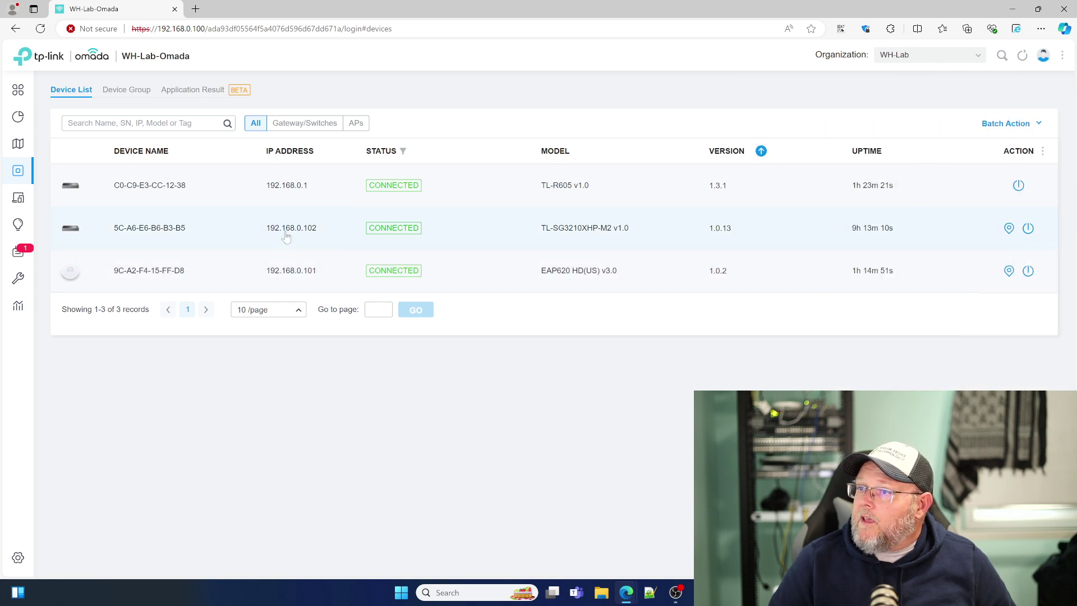
left_click(178, 196)
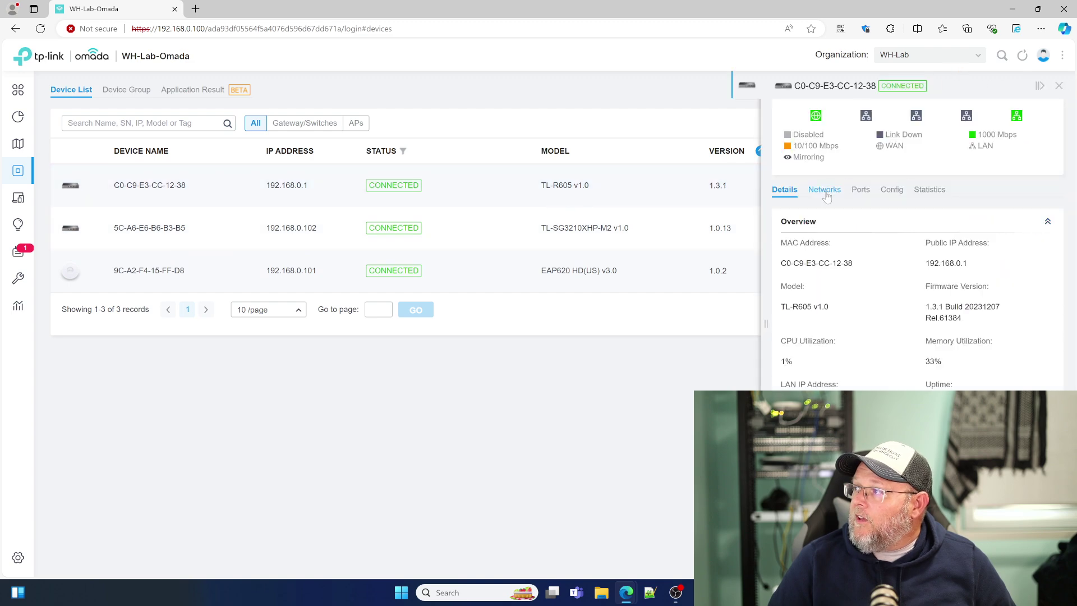
left_click(825, 191)
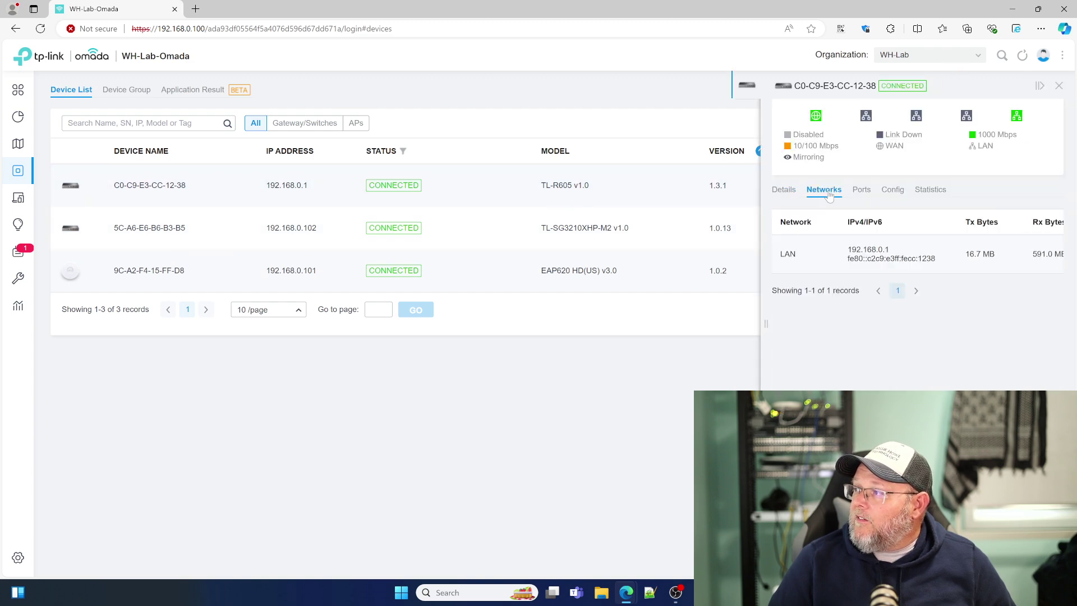
left_click(870, 198)
left_click(891, 195)
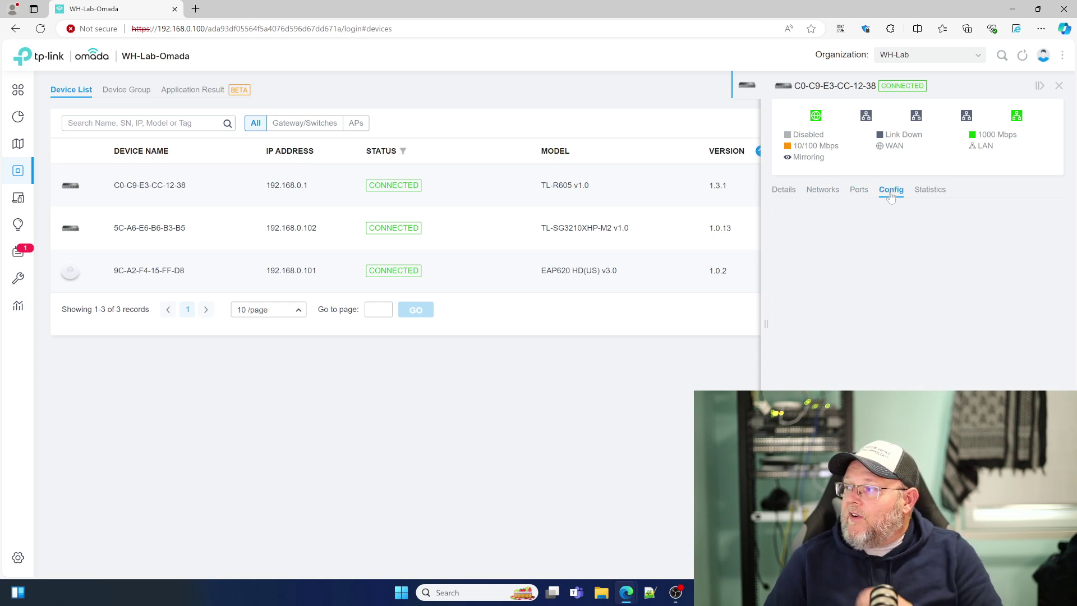
scroll(924, 312, "down", 3)
scroll(924, 312, "up", 3)
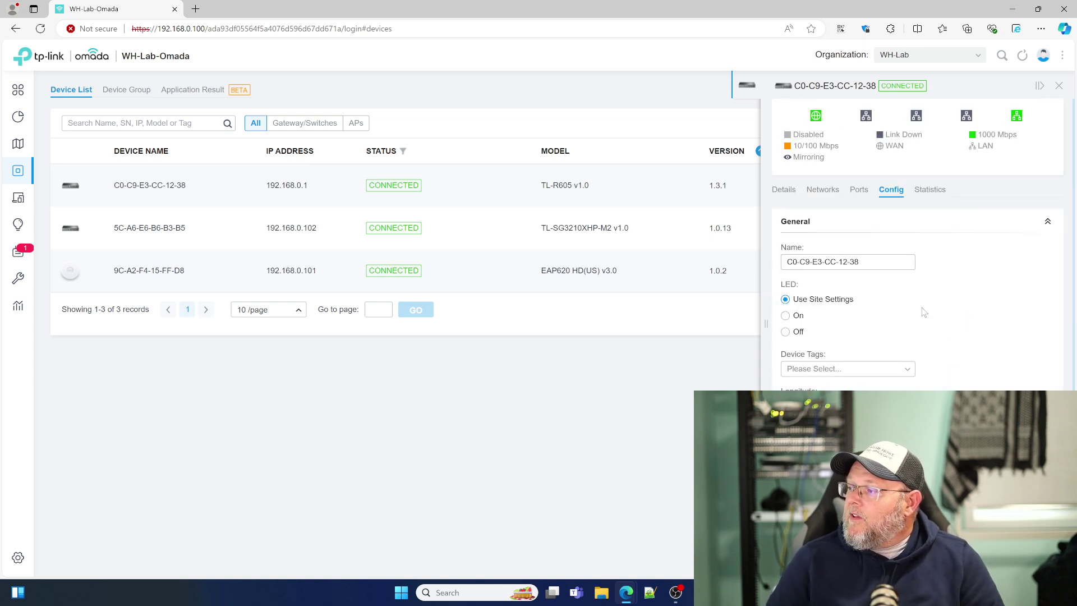
double_click(936, 190)
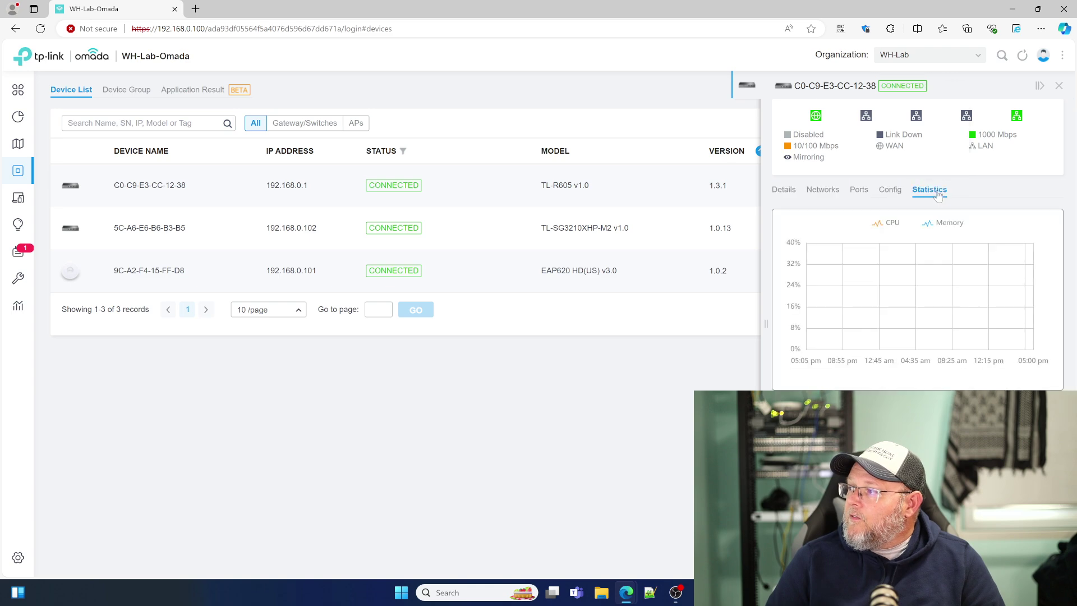
left_click(783, 193)
left_click(1058, 87)
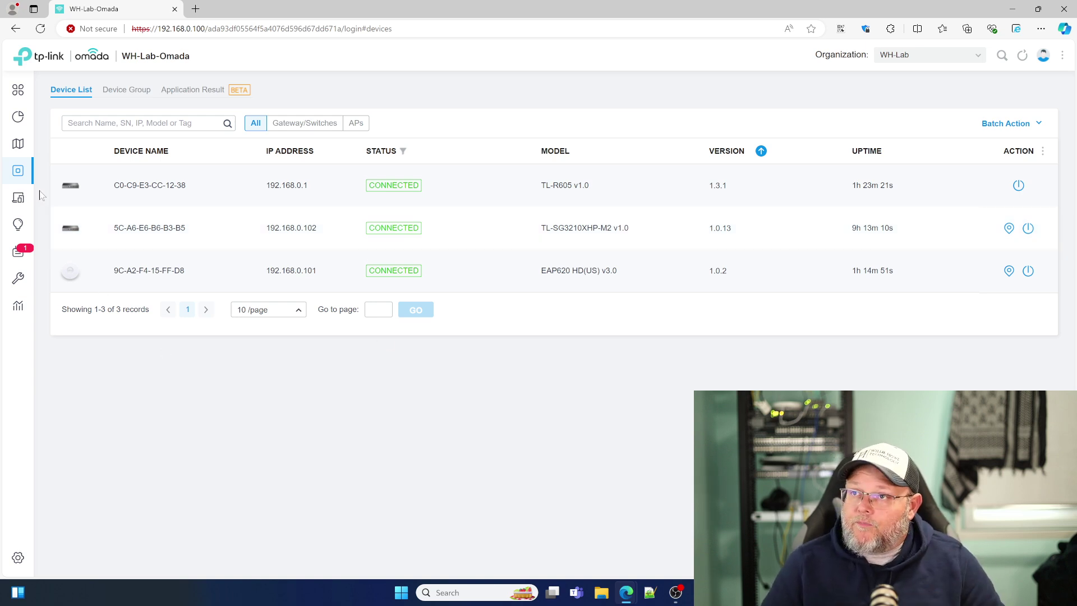
Step: Look at Device Group, then the Application Result list for the gateway, switch and AP
left_click(140, 91)
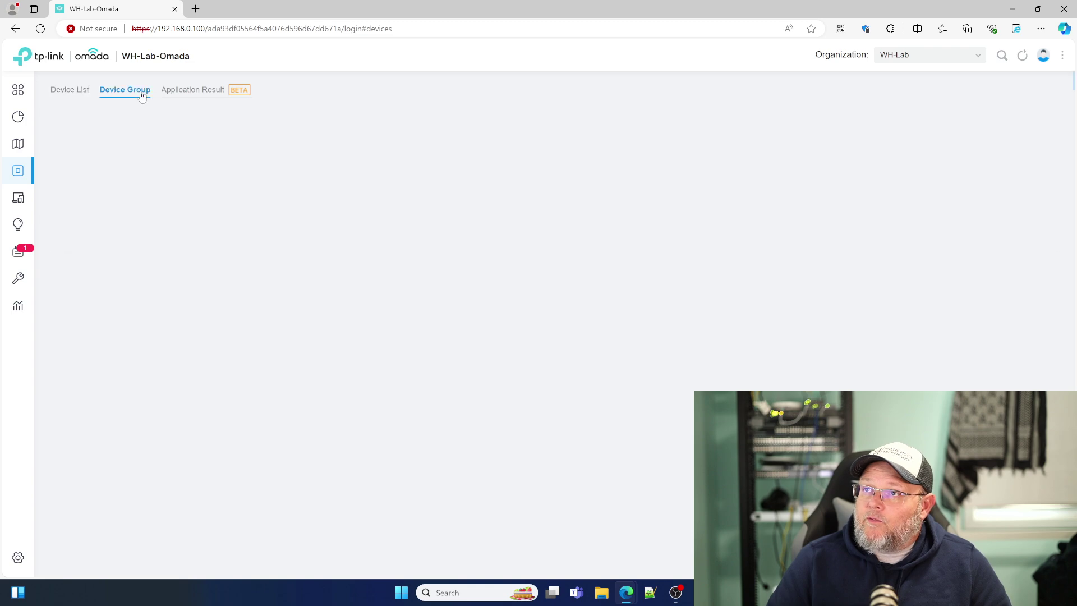
left_click(188, 93)
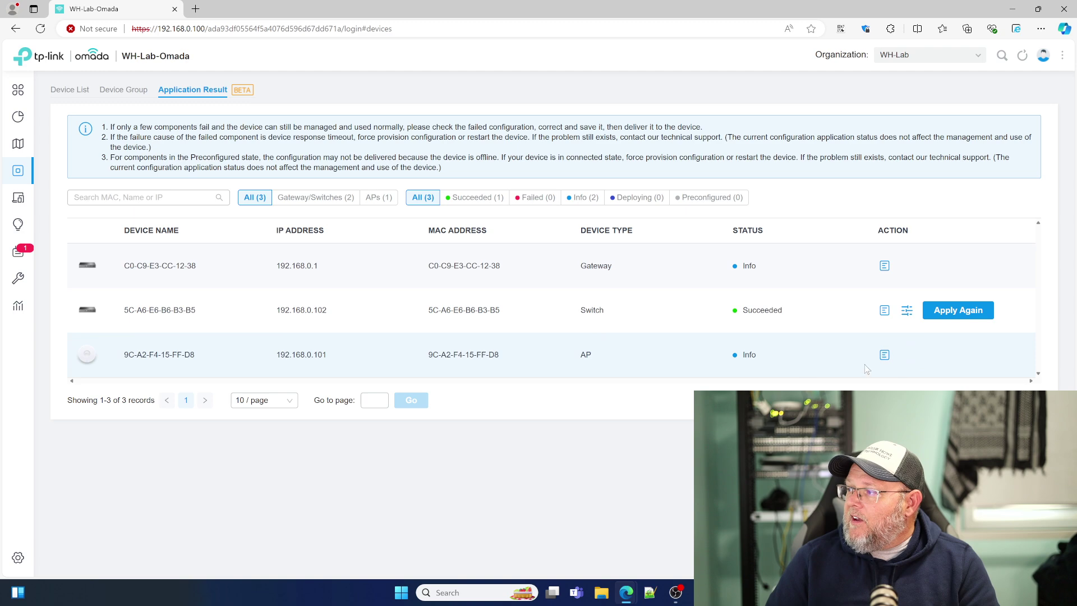
left_click(884, 354)
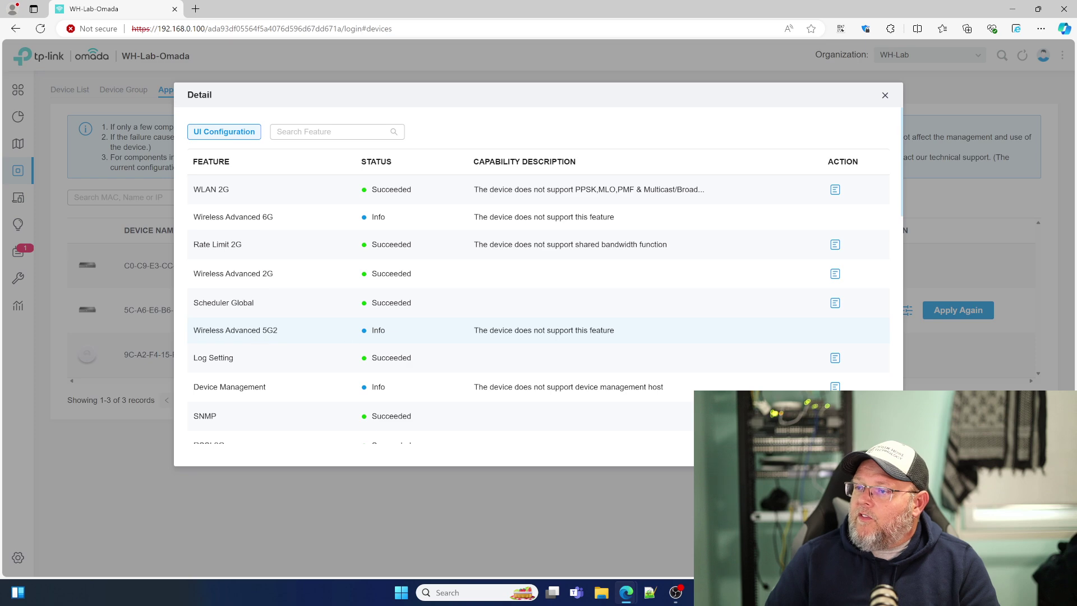
scroll(369, 333, "down", 8)
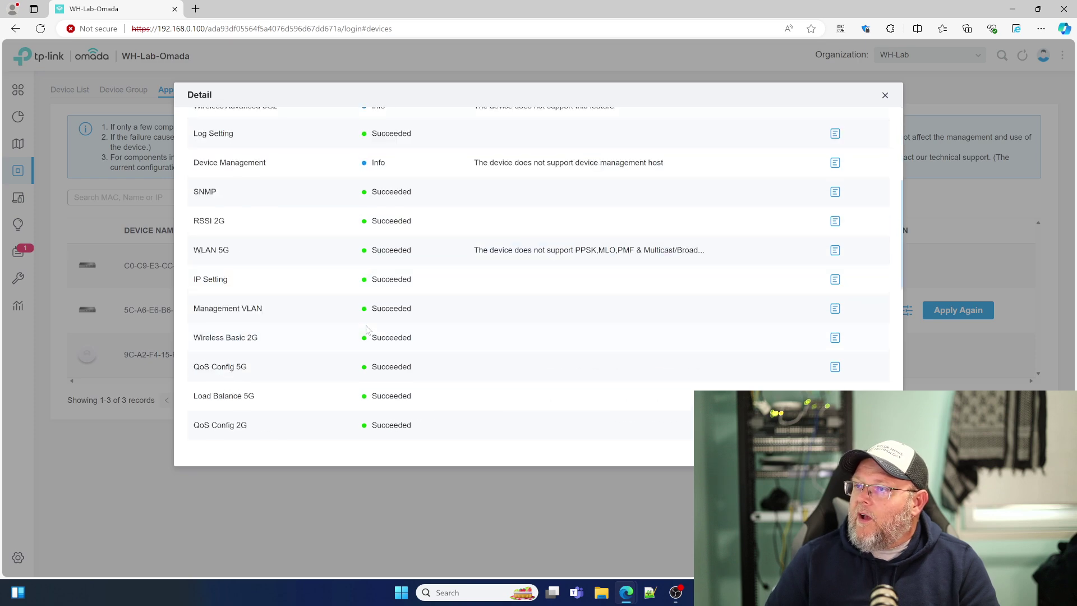
scroll(369, 333, "down", 4)
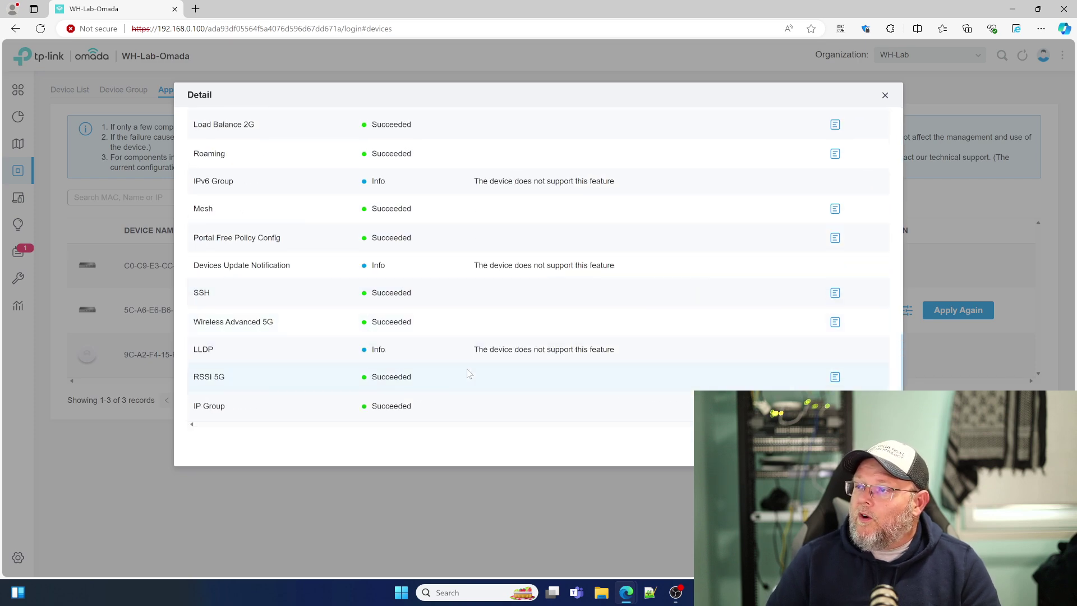
scroll(469, 373, "up", 12)
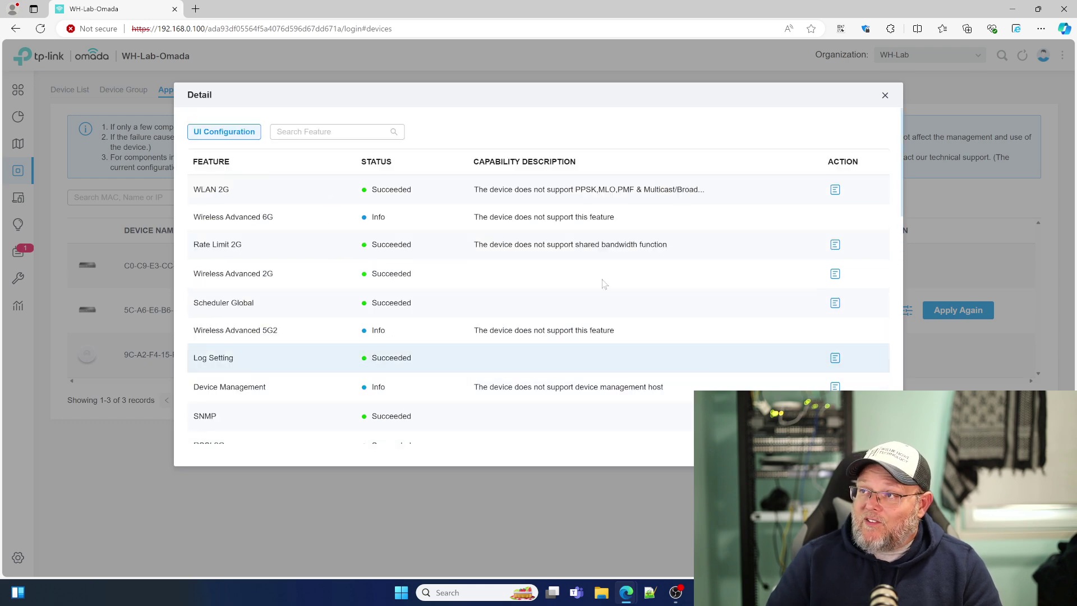
left_click(885, 96)
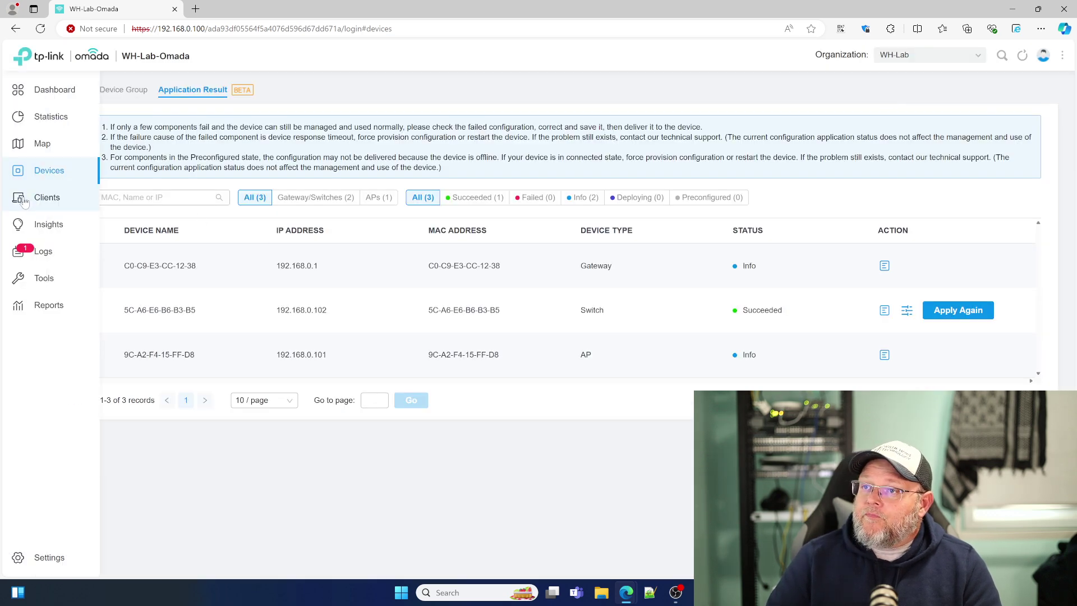
Step: Check Clients, then Insights' Known Clients, Past Connections, Portal Authorizations, Switch and Port Forwarding Status
left_click(34, 200)
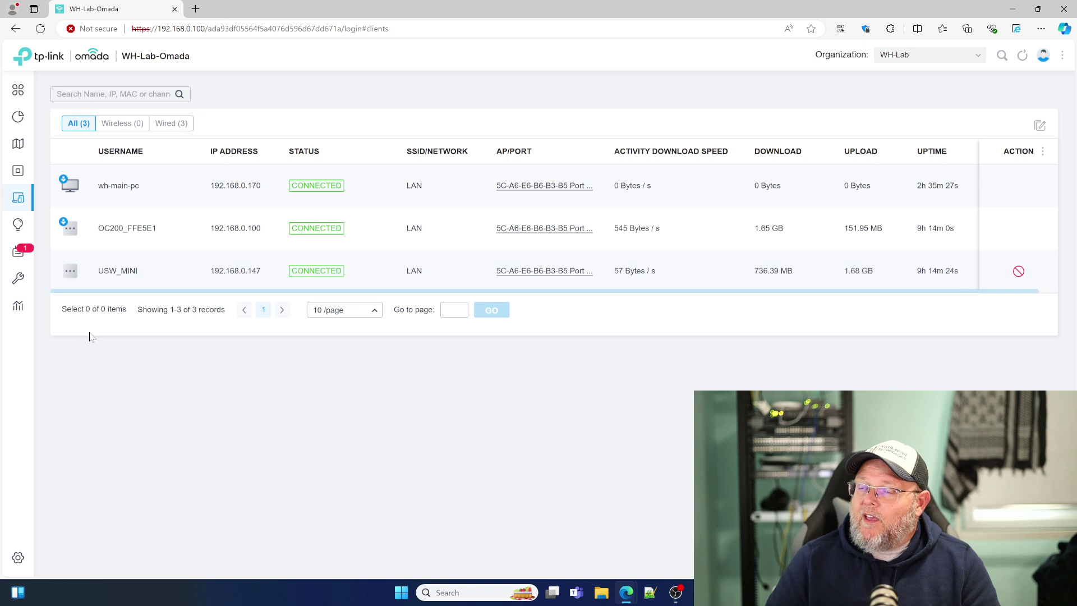
left_click(49, 234)
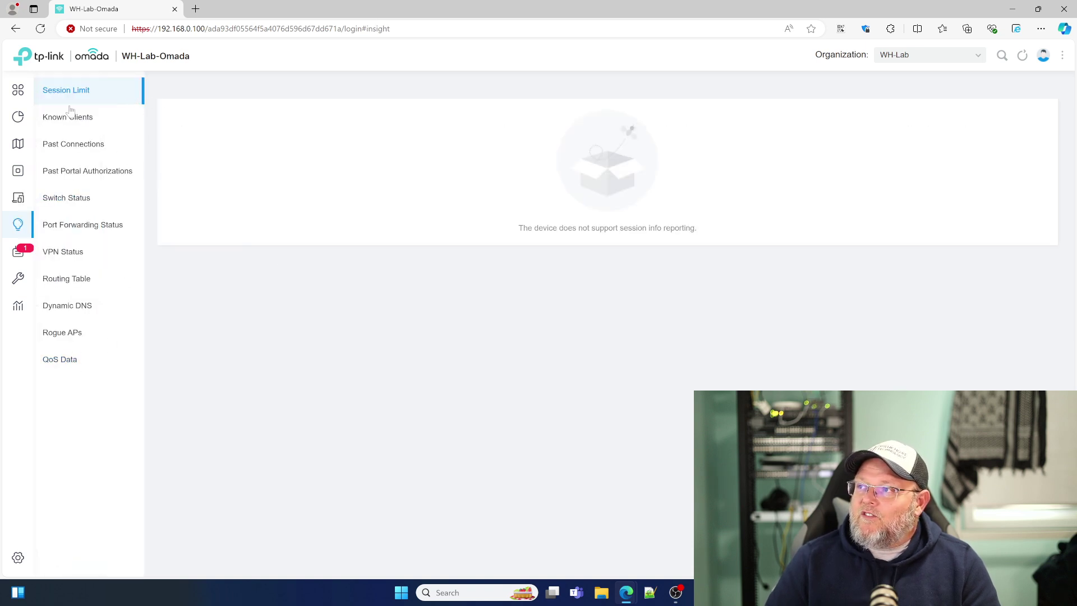
left_click(82, 123)
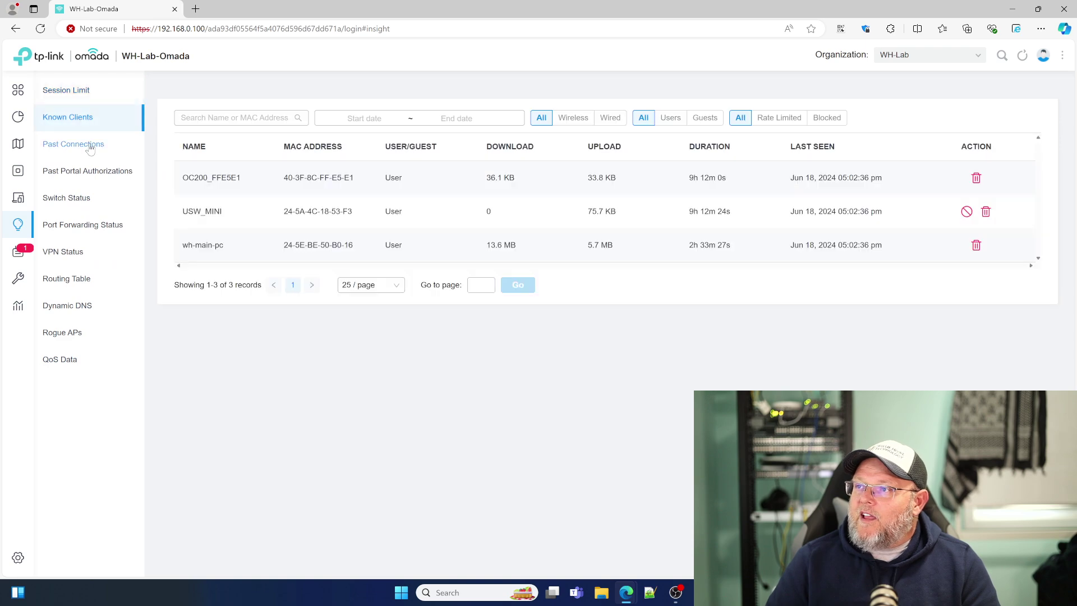
left_click(91, 147)
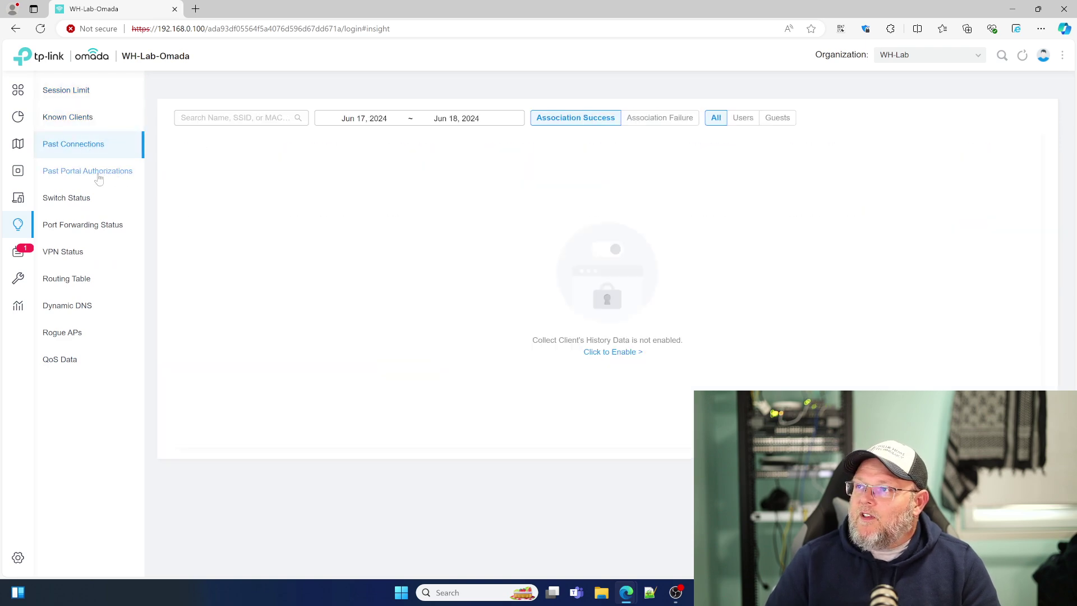
left_click(99, 178)
left_click(85, 200)
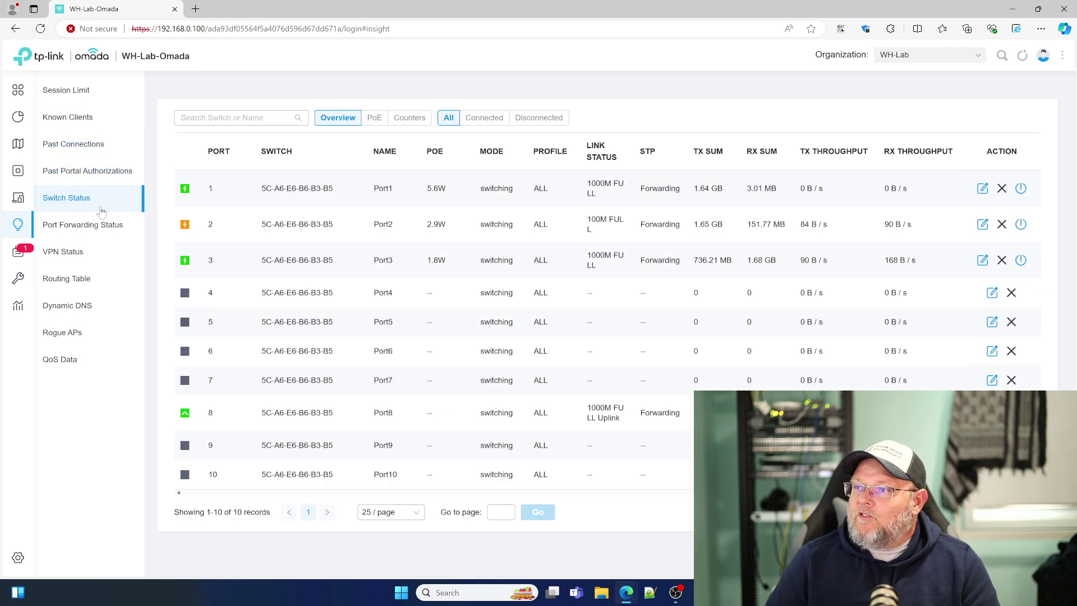
left_click(89, 231)
Step: Browse VPN Status, Routing Table, Dynamic DNS, Rogue APs and QoS Data, then open Logs
left_click(78, 253)
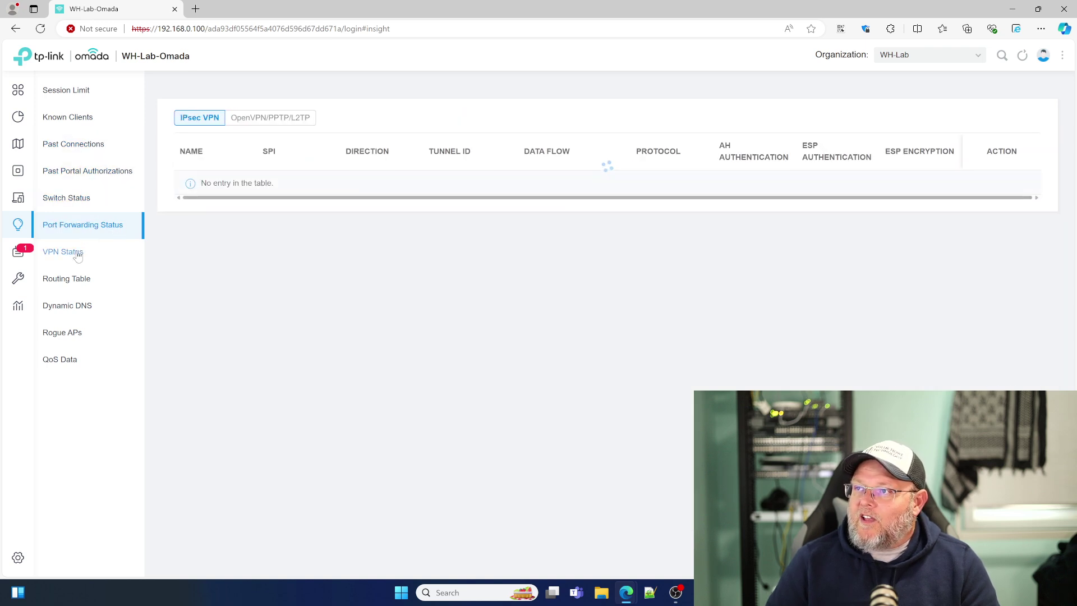
left_click(84, 280)
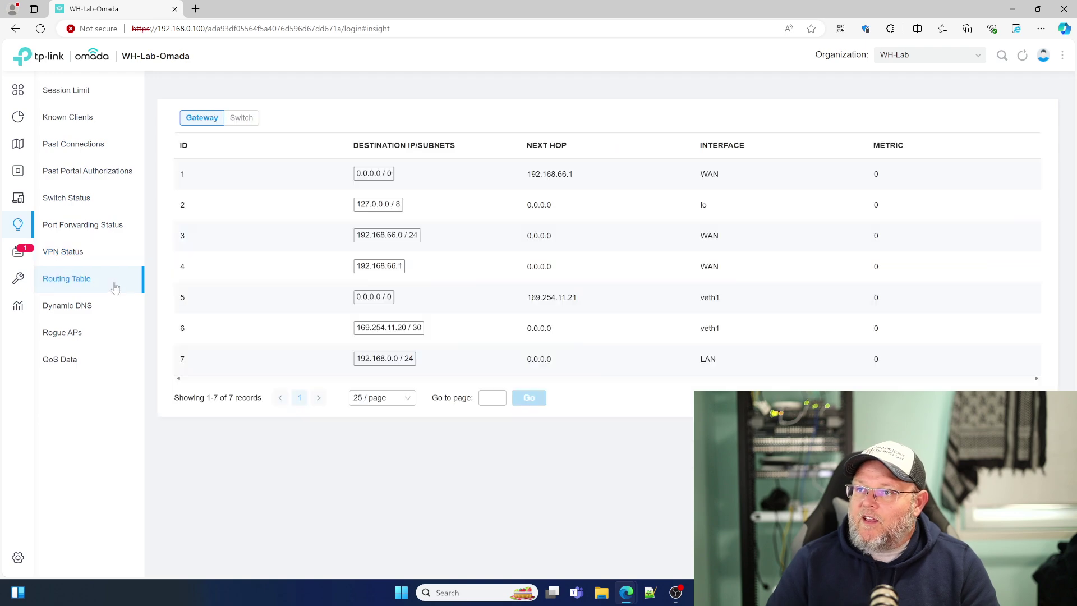
left_click(76, 306)
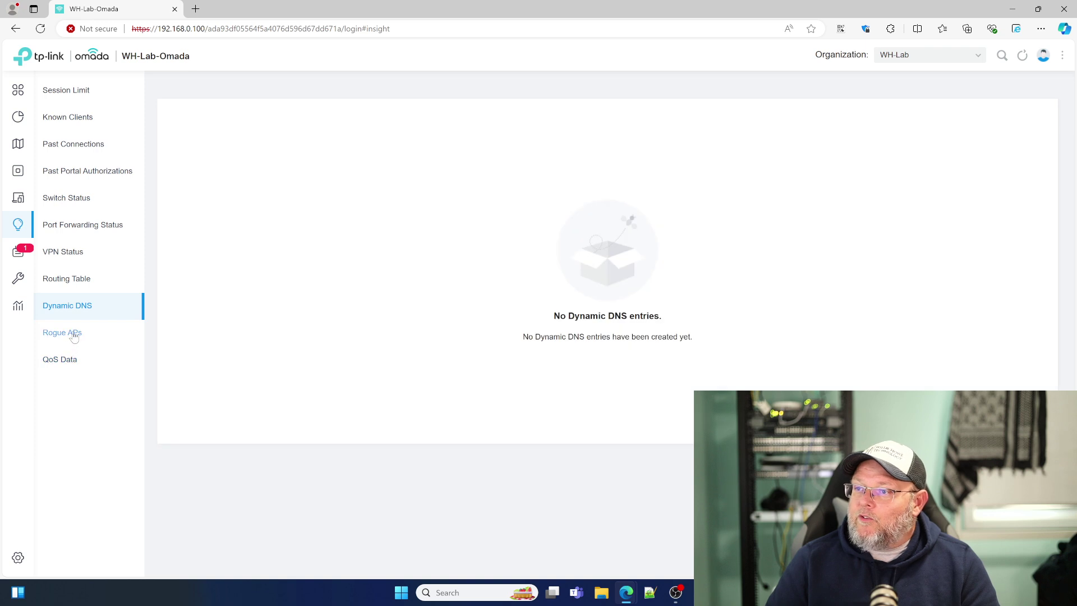
left_click(63, 332)
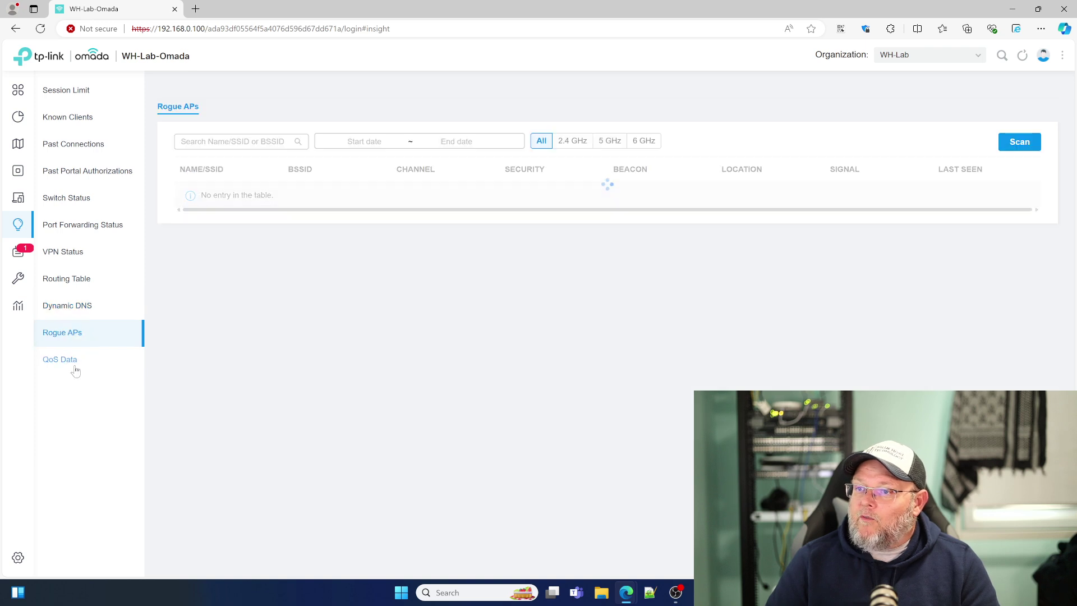
left_click(61, 360)
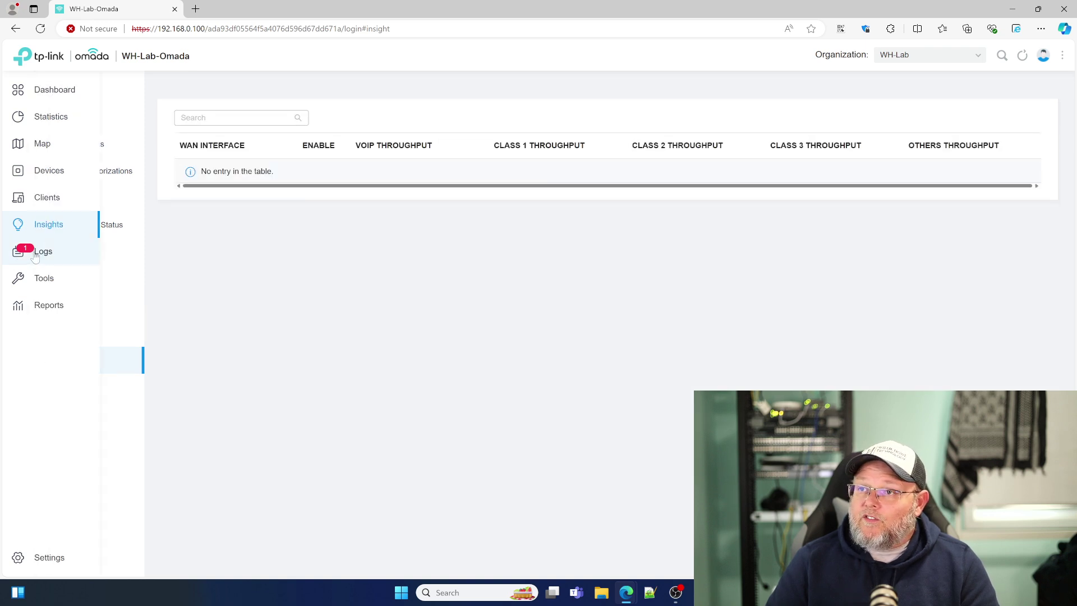
left_click(17, 258)
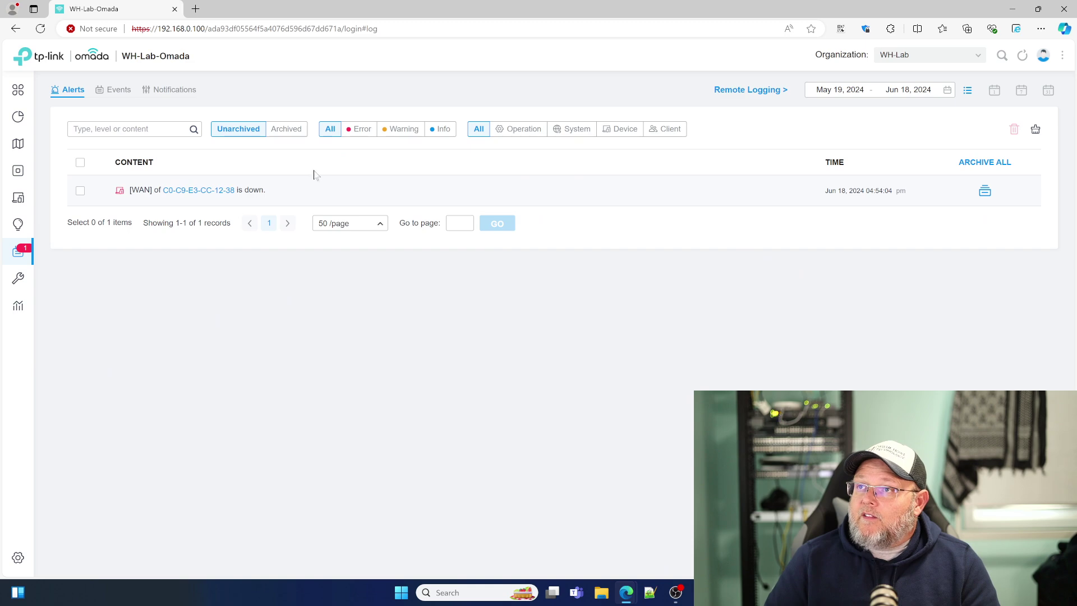
Step: Switch through the Events, Notifications and Alerts log tabs, then open Tools' Network Check
left_click(115, 89)
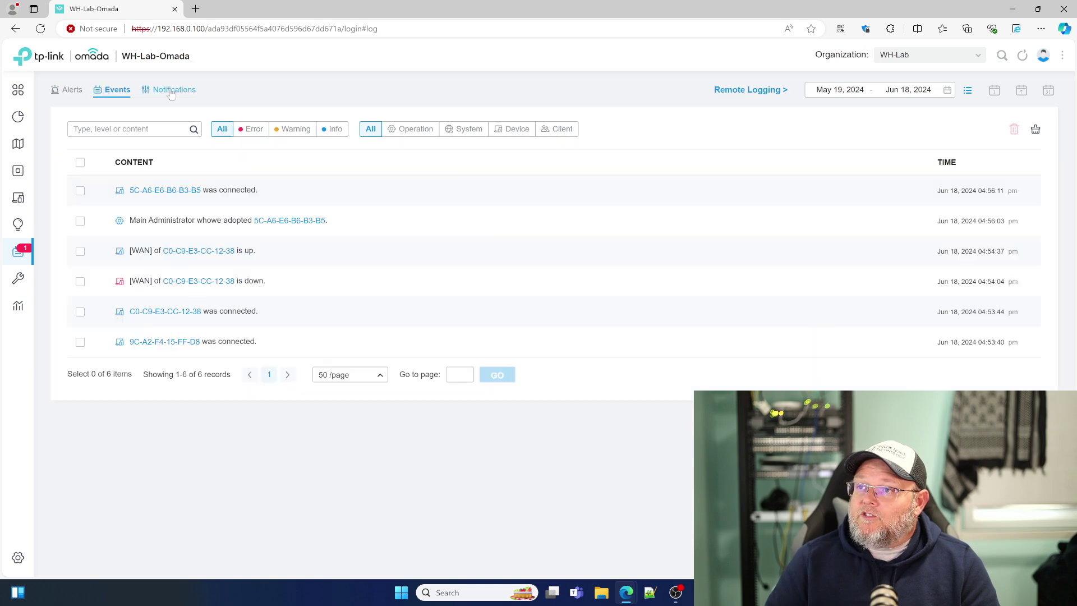
left_click(171, 91)
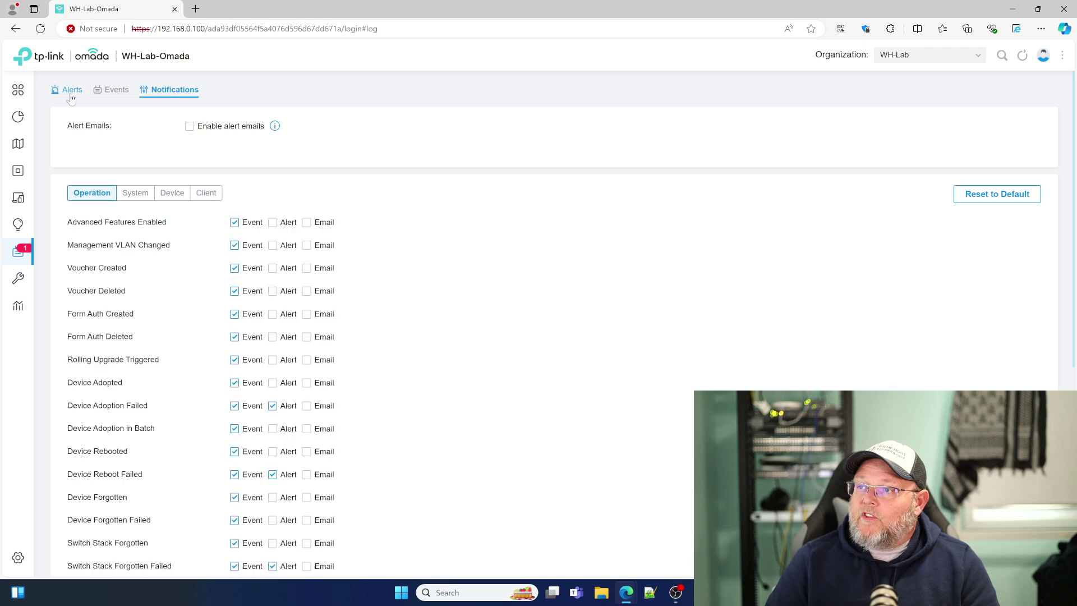
left_click(71, 91)
left_click(34, 282)
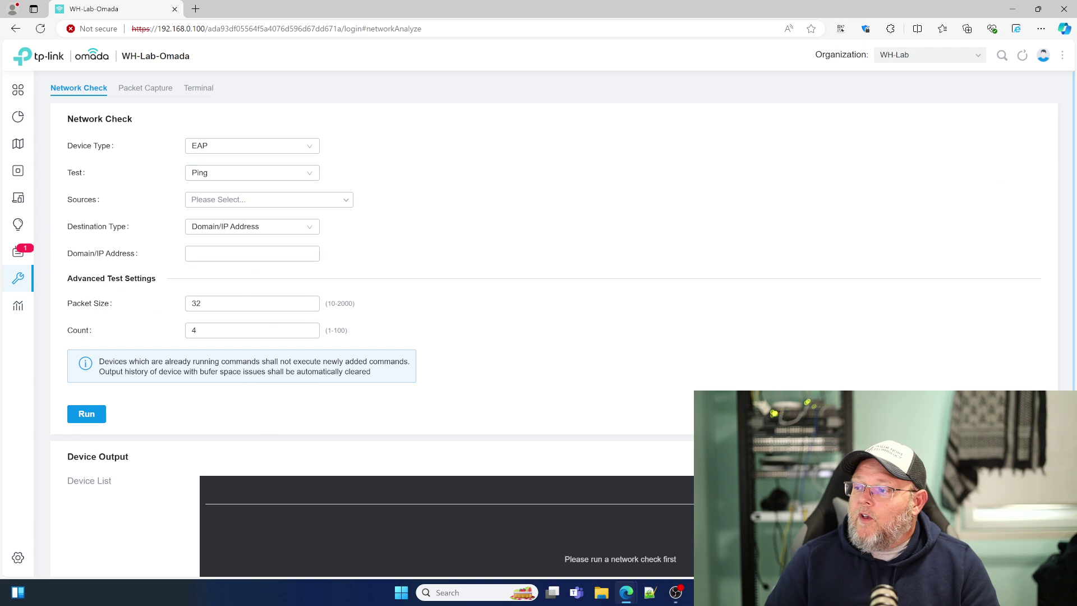
Step: Keep EAP as device type, enter 1.1.1.1 as the ping destination, and try running it
left_click(264, 147)
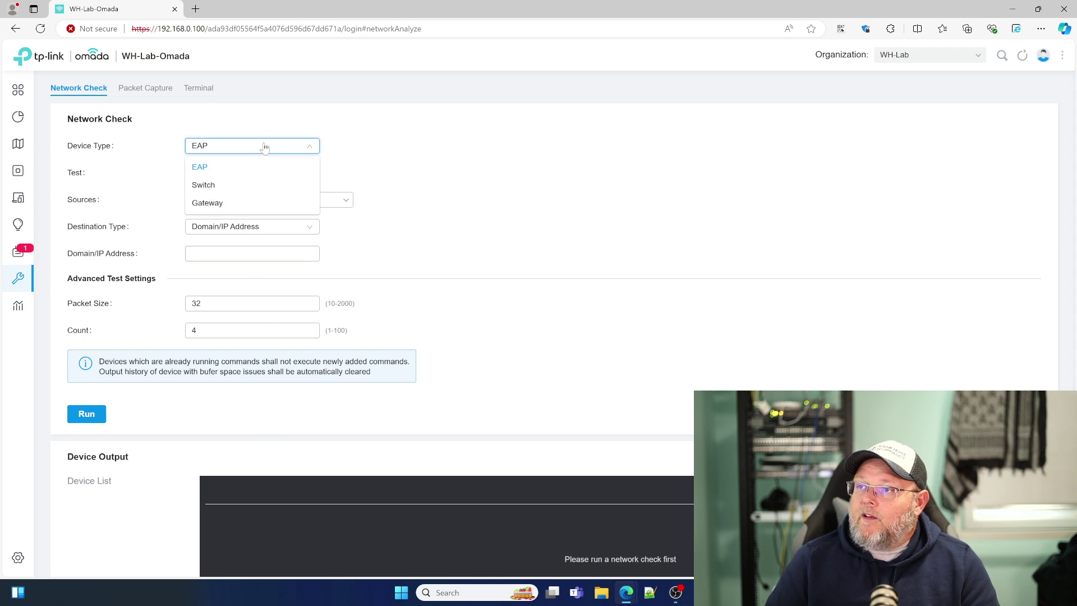
left_click(412, 122)
scroll(166, 247, "down", 1)
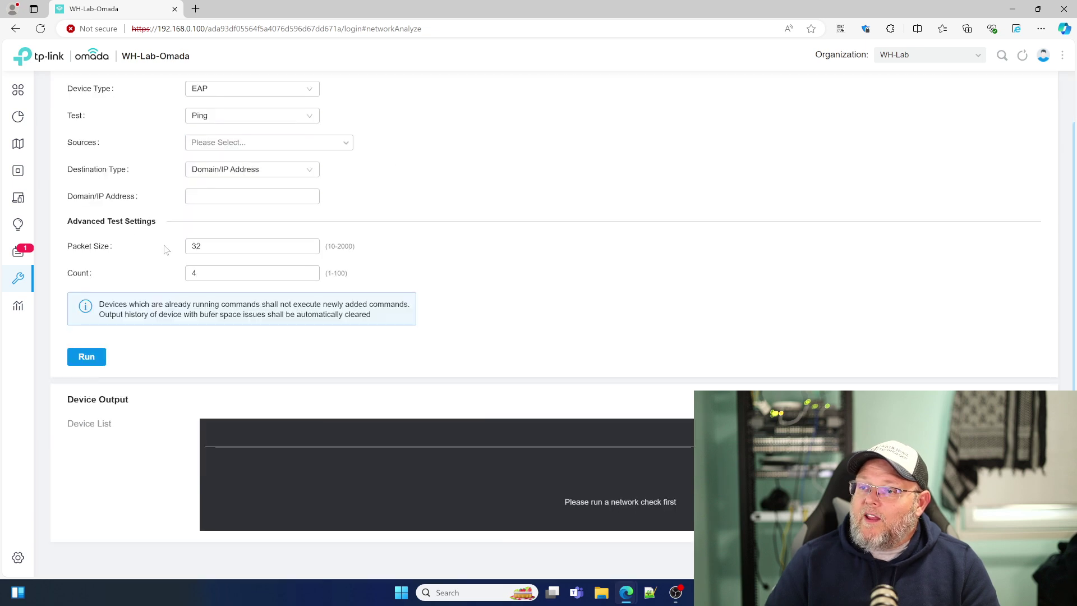
scroll(220, 346, "up", 1)
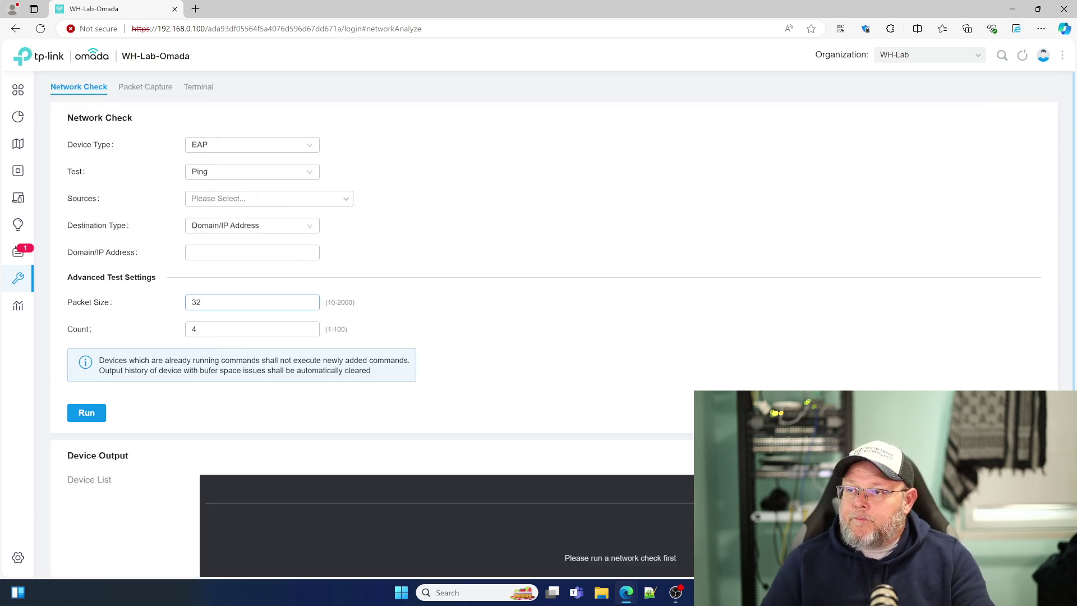
left_click(252, 252)
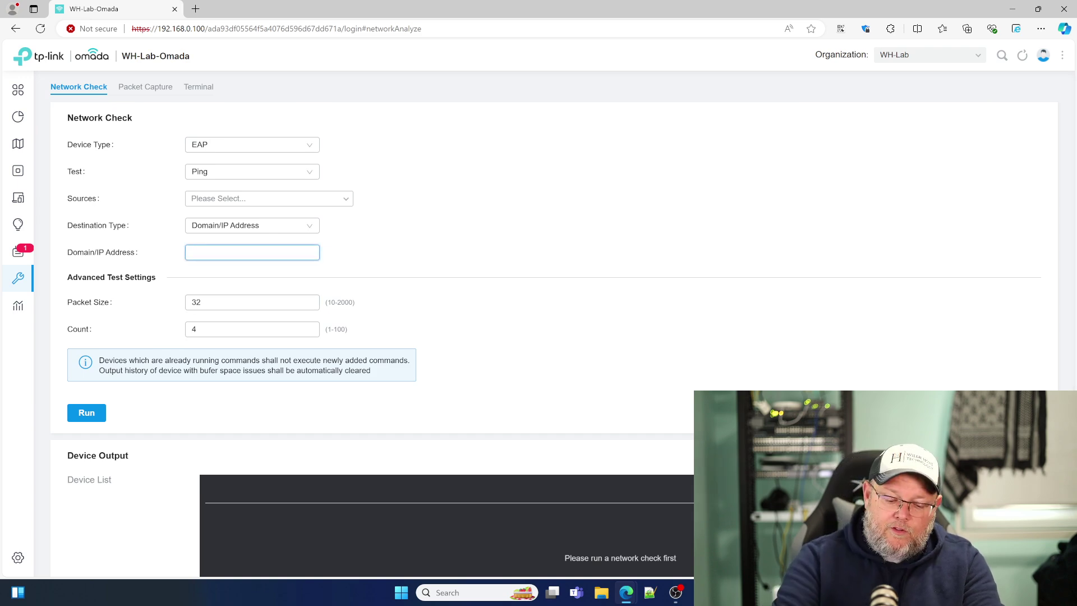
type("1.1.1.1")
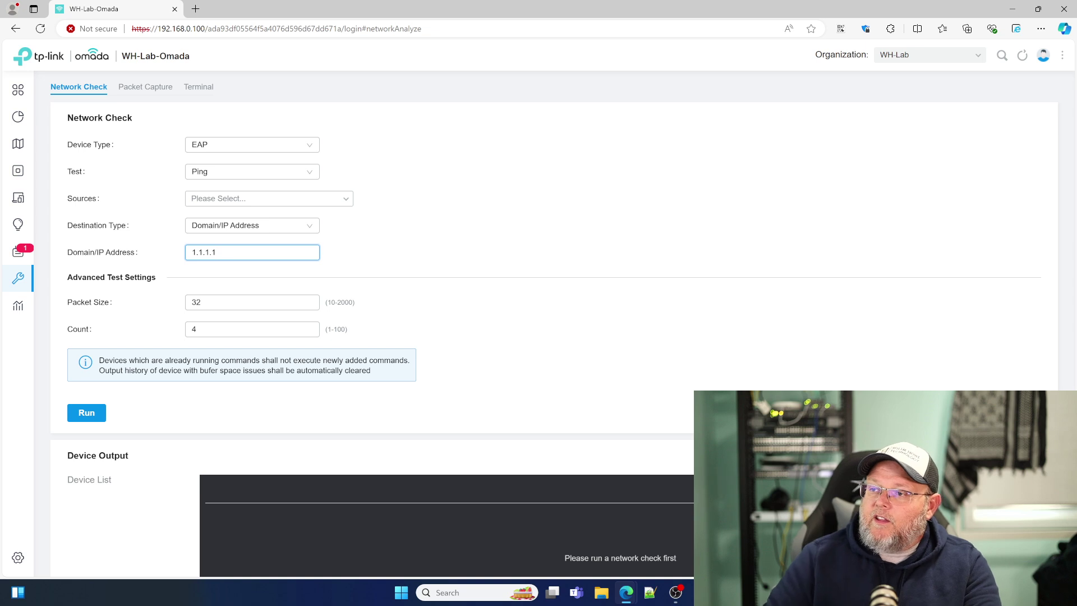
left_click(88, 414)
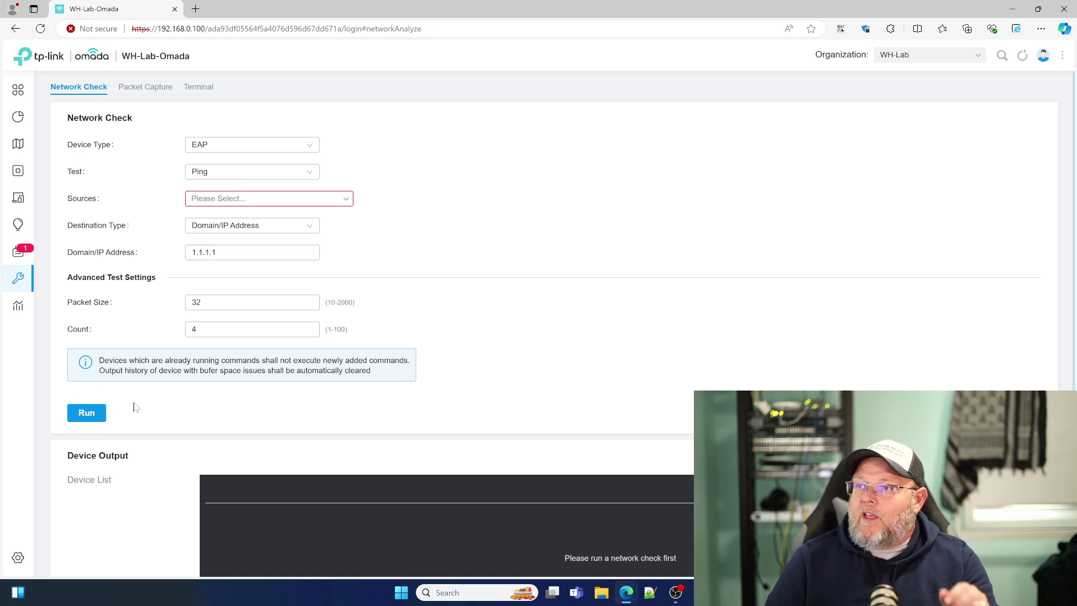
Step: Try picking an EAP source device, dismissing the chooser since the EAP cannot ping
left_click(255, 197)
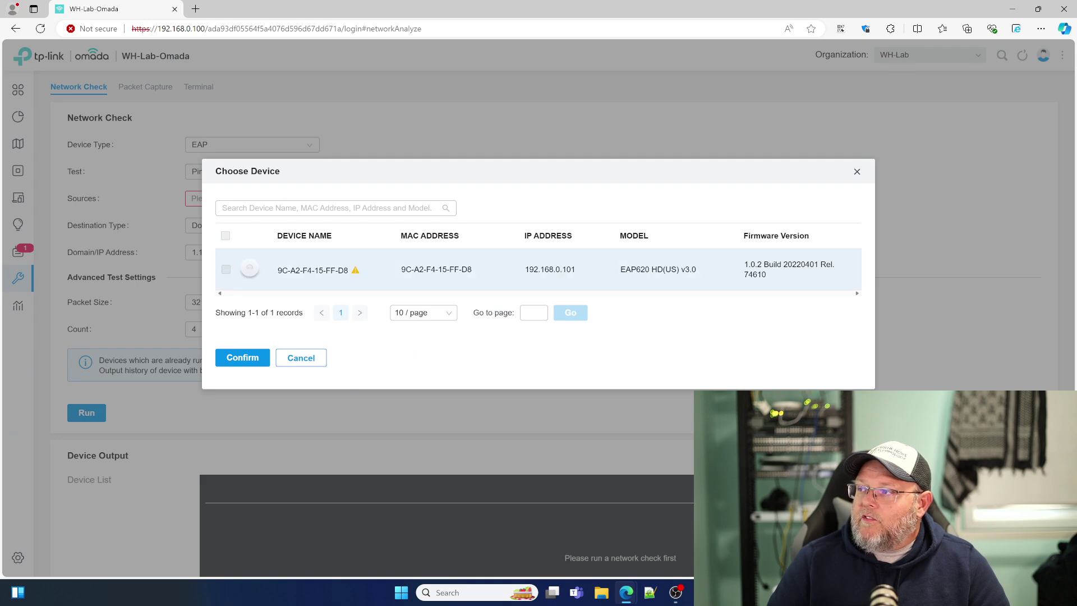
left_click(242, 358)
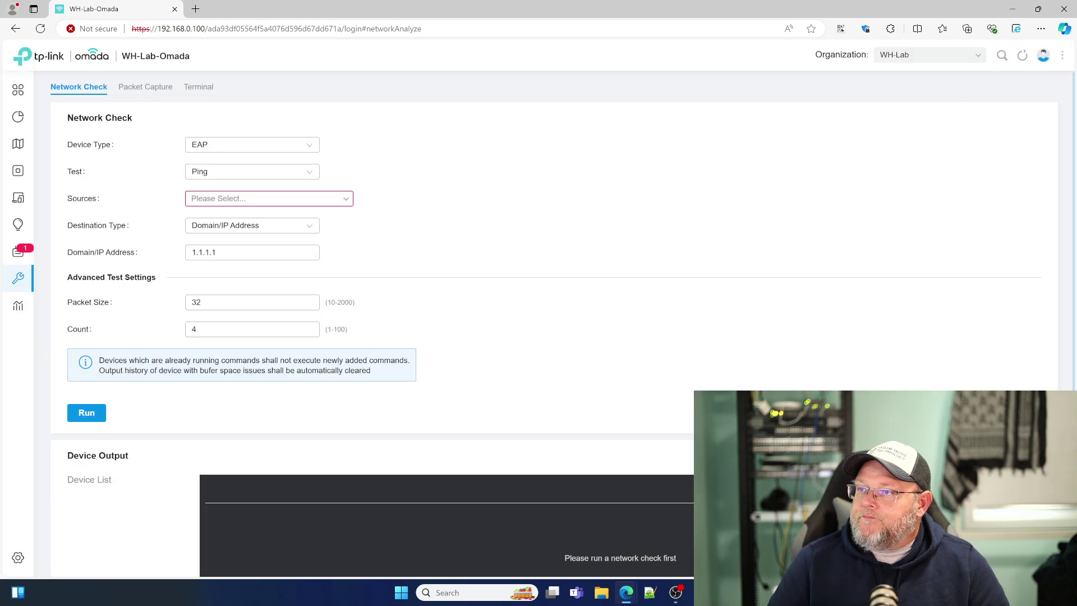
left_click(347, 199)
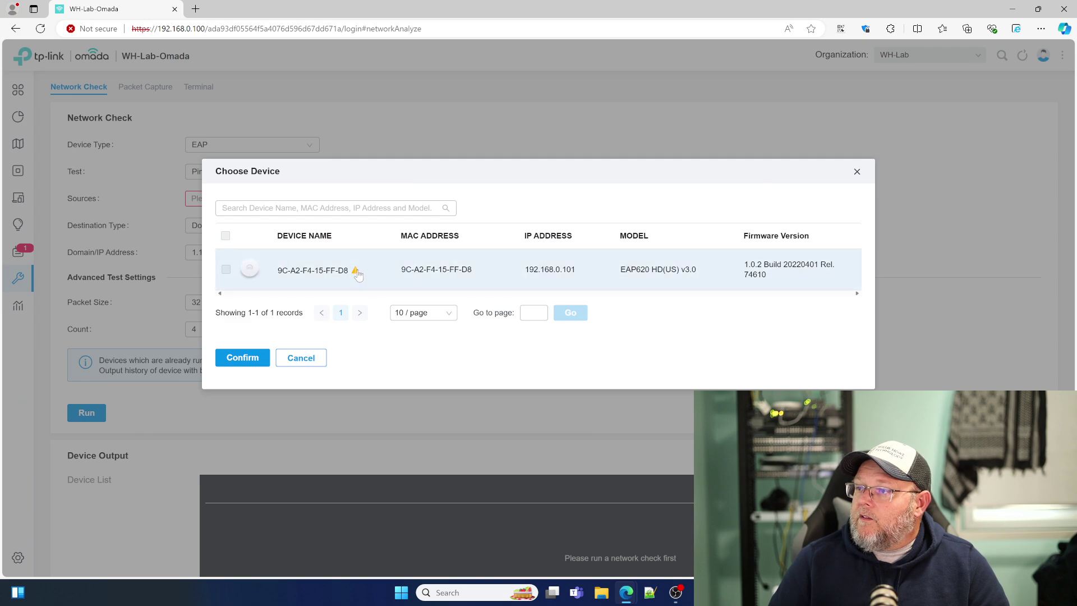
mouse_move(357, 276)
left_click(301, 357)
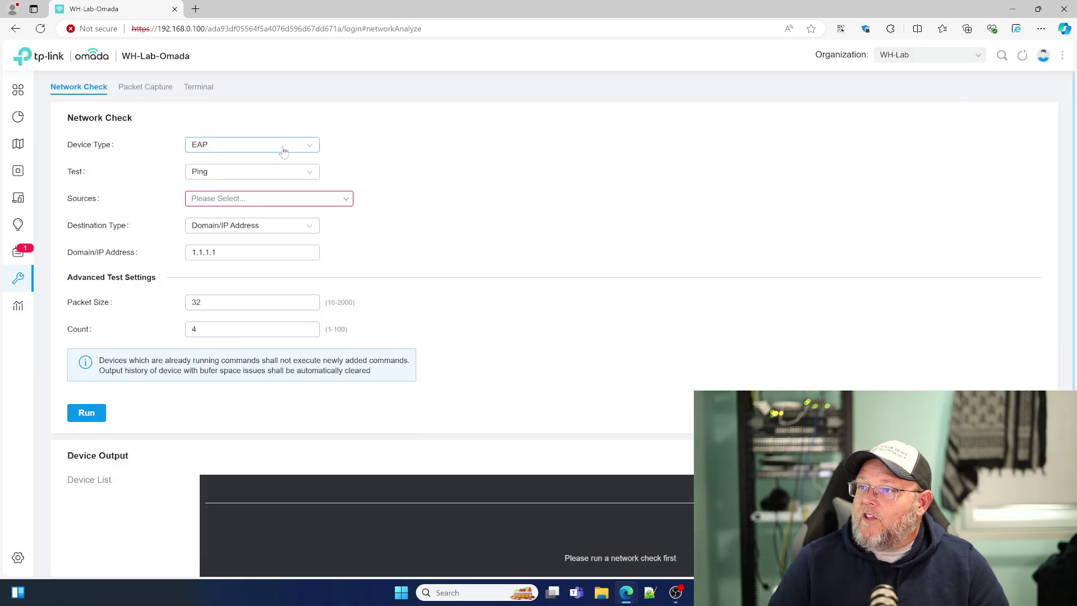
Step: Set Device Type to Switch, ping 1.1.1.1 from 5C-A6-E6-B6-B3-B5, then open Packet Capture
left_click(308, 151)
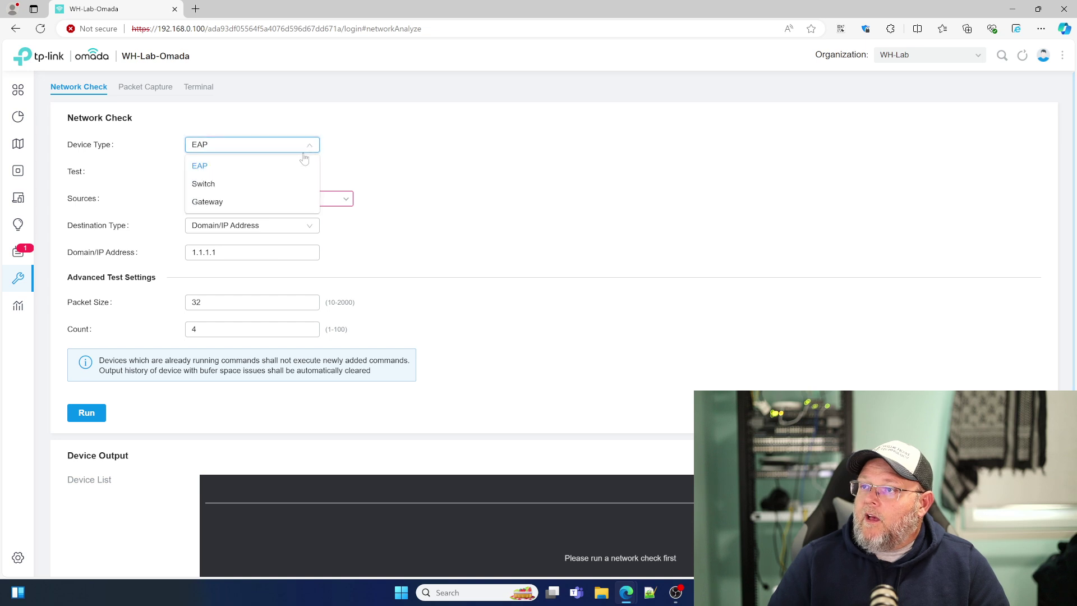
left_click(224, 184)
left_click(301, 200)
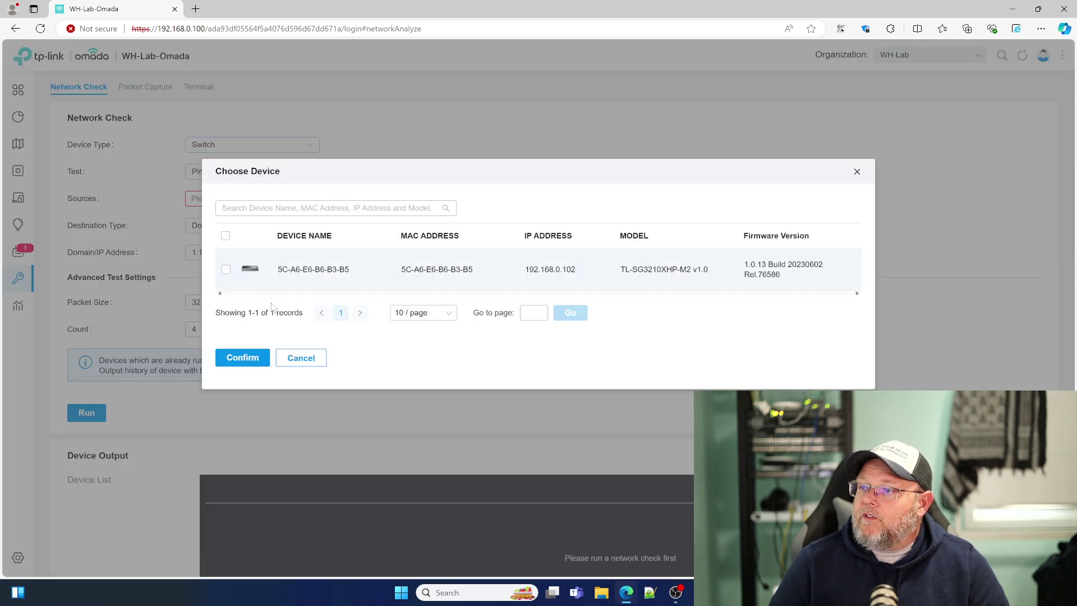
left_click(226, 270)
left_click(242, 358)
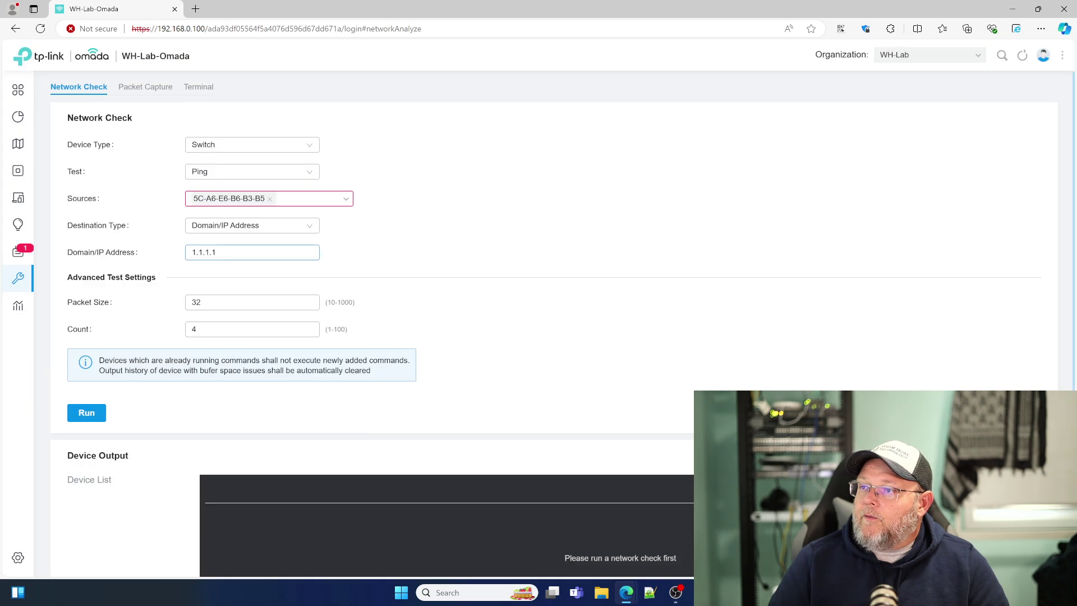
left_click(93, 413)
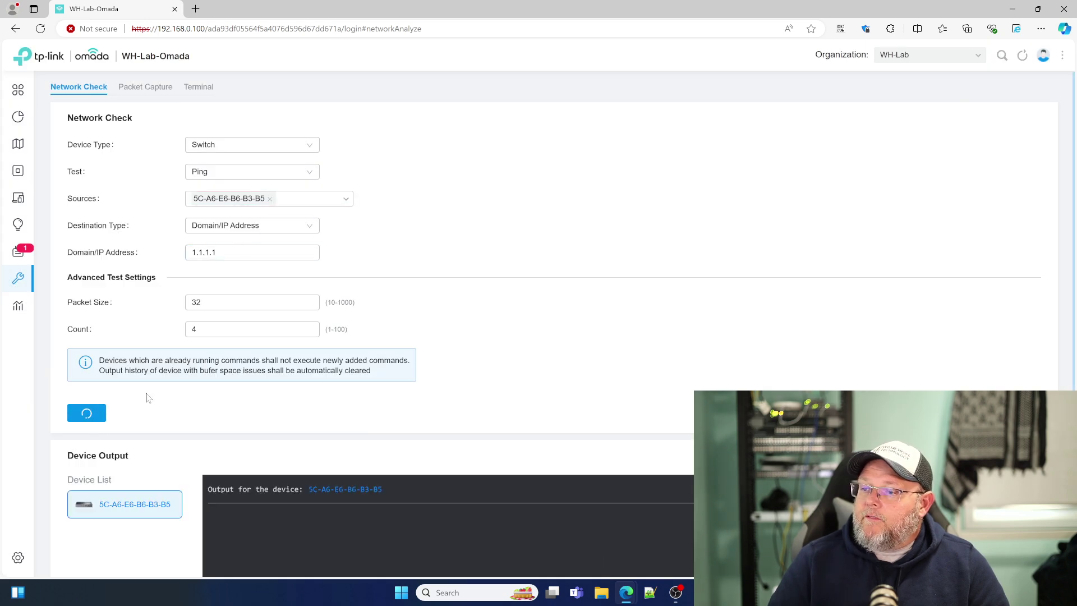
scroll(197, 446, "down", 1)
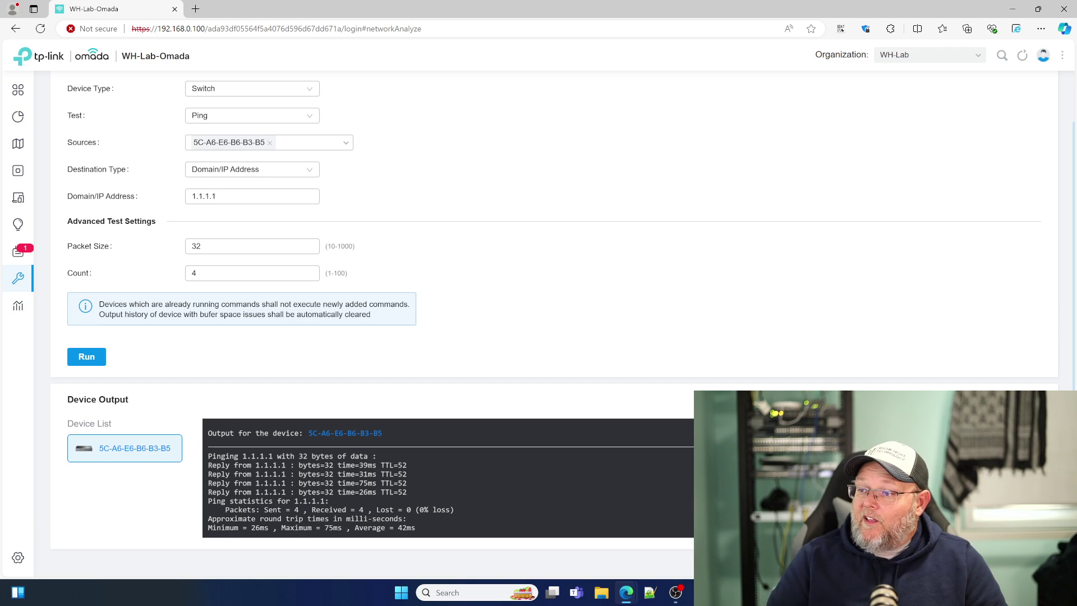
scroll(331, 452, "up", 1)
left_click(130, 89)
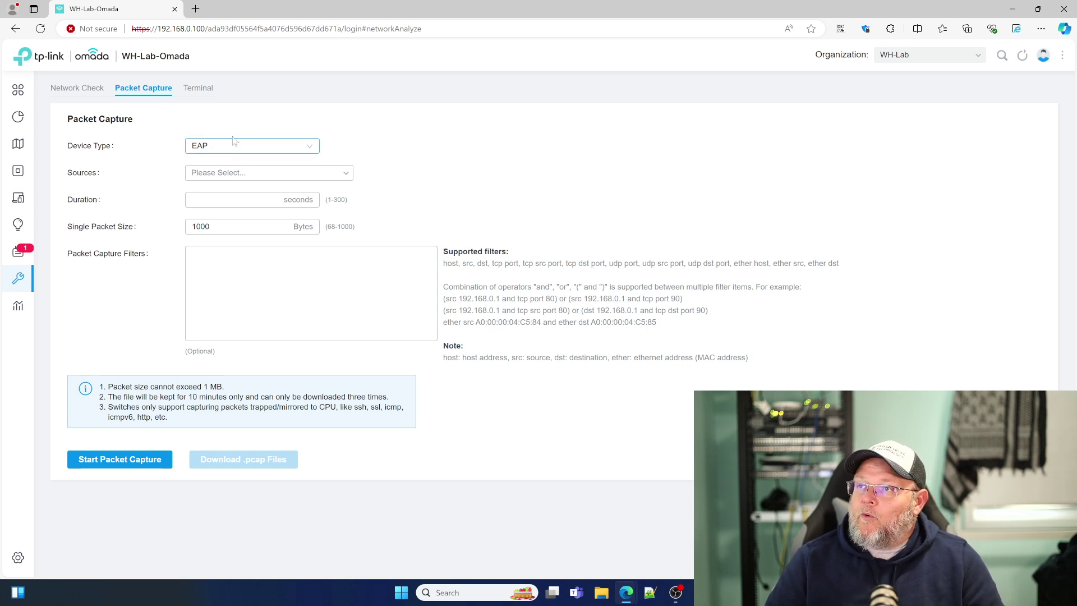
Step: Look over the Terminal tab's remote session form and its Device Type options, leaving it unchanged
left_click(202, 89)
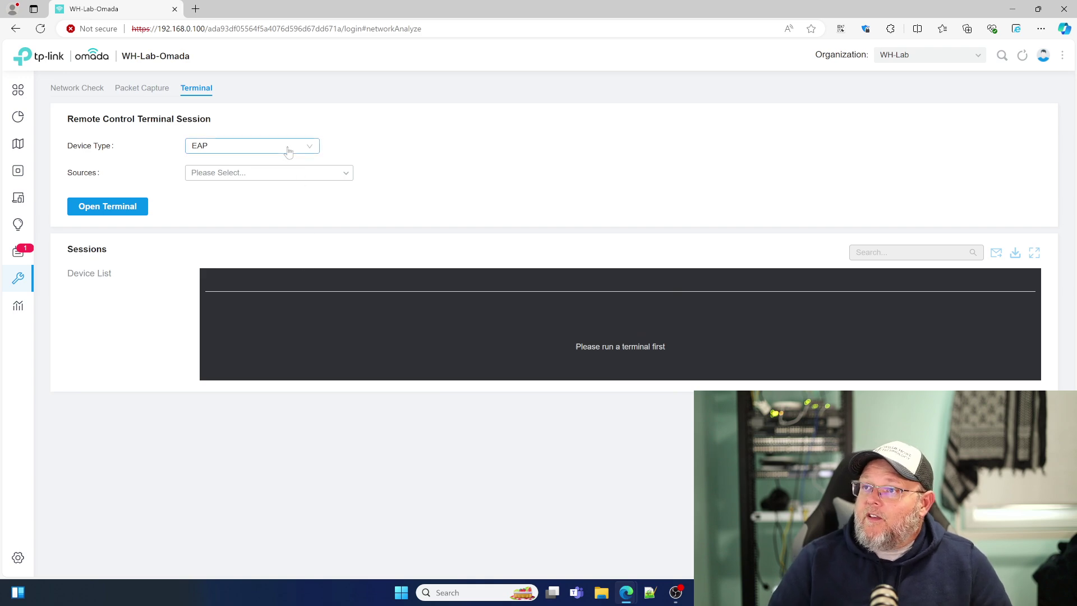
left_click(311, 147)
left_click(405, 144)
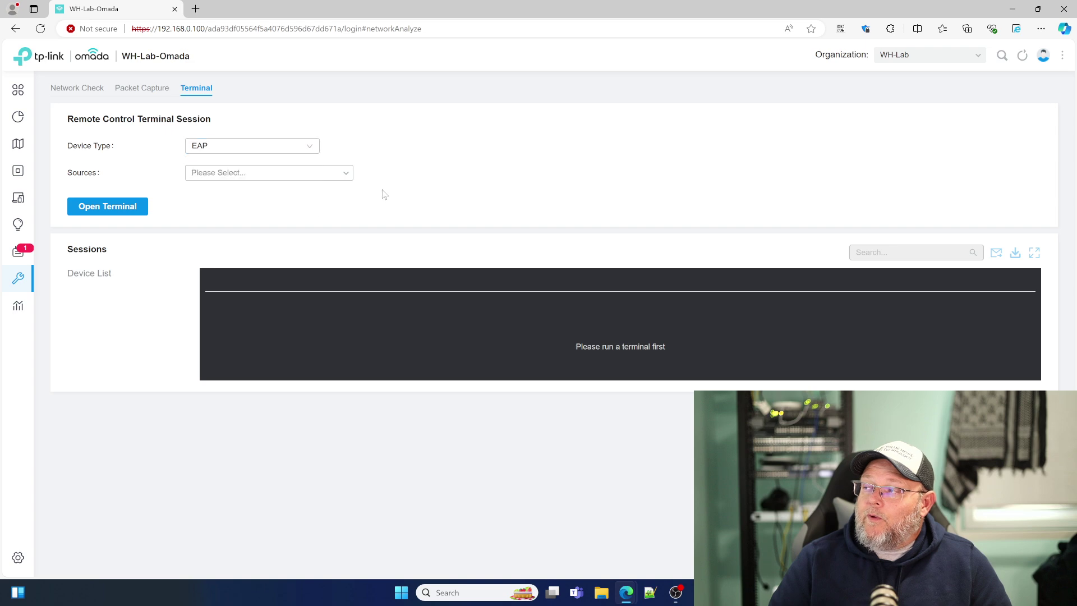
Step: Return to the Network Check tab to review the earlier ping results, then go to Reports
left_click(85, 90)
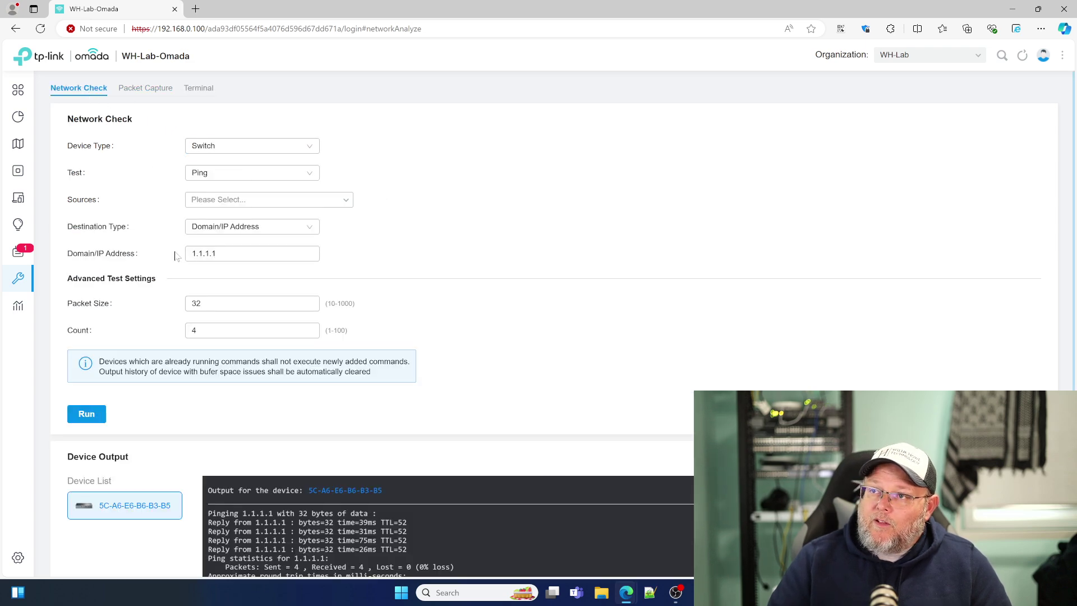
scroll(157, 399, "down", 1)
scroll(215, 434, "up", 1)
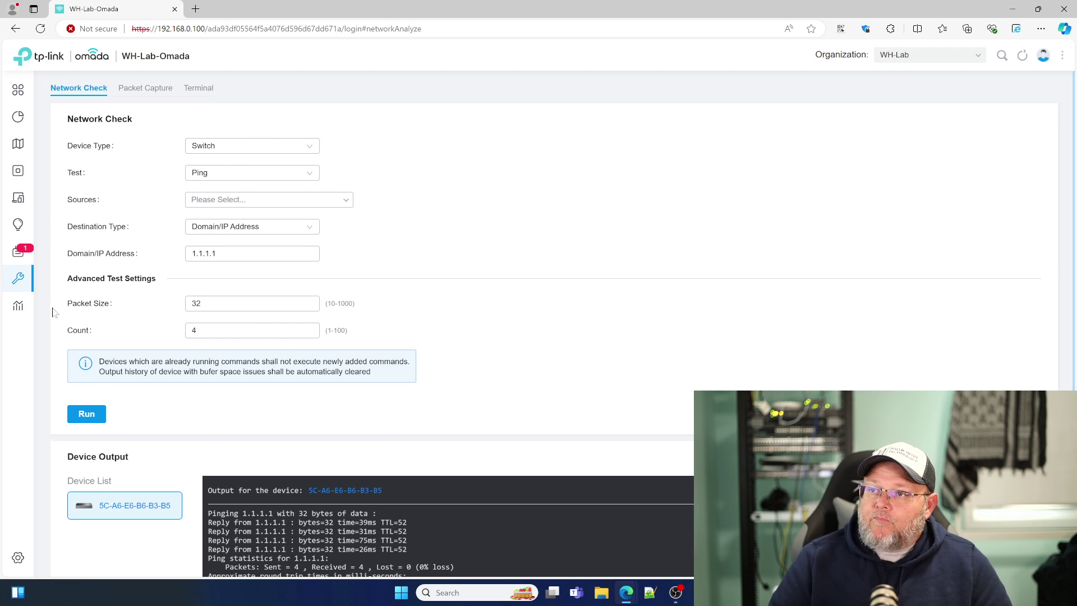
left_click(25, 307)
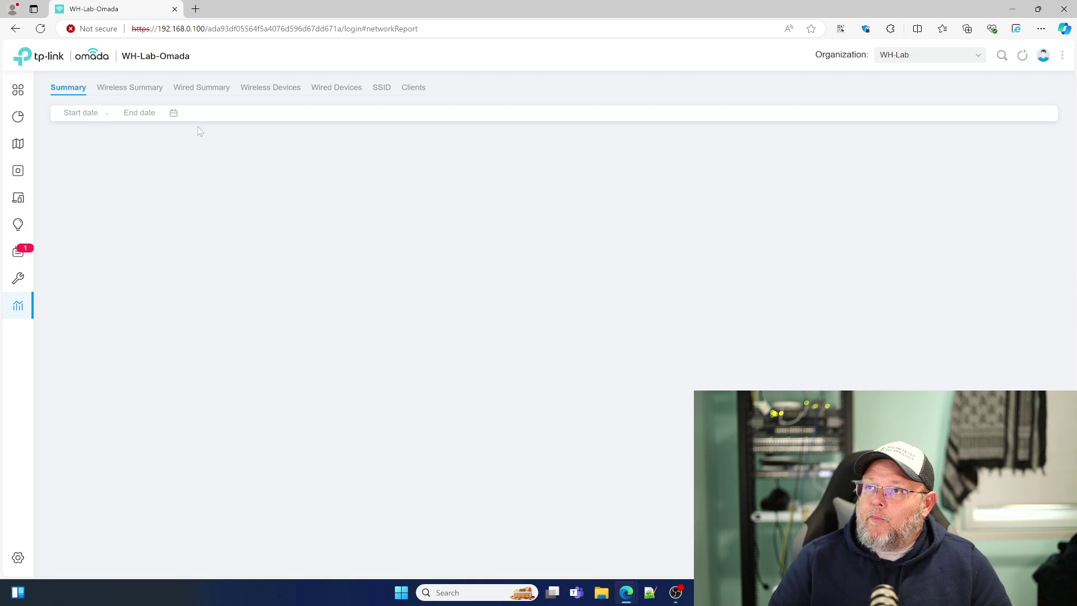
Step: Review the report Summary, then the Wireless Summary, Wired Summary and Wireless Devices reports
scroll(397, 391, "down", 4)
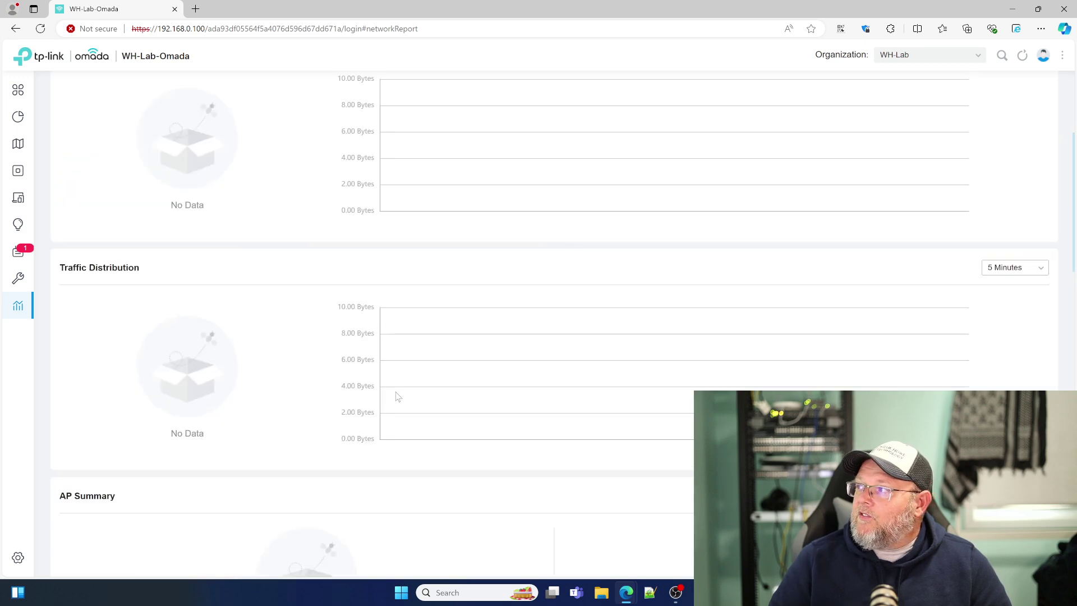
scroll(397, 391, "up", 4)
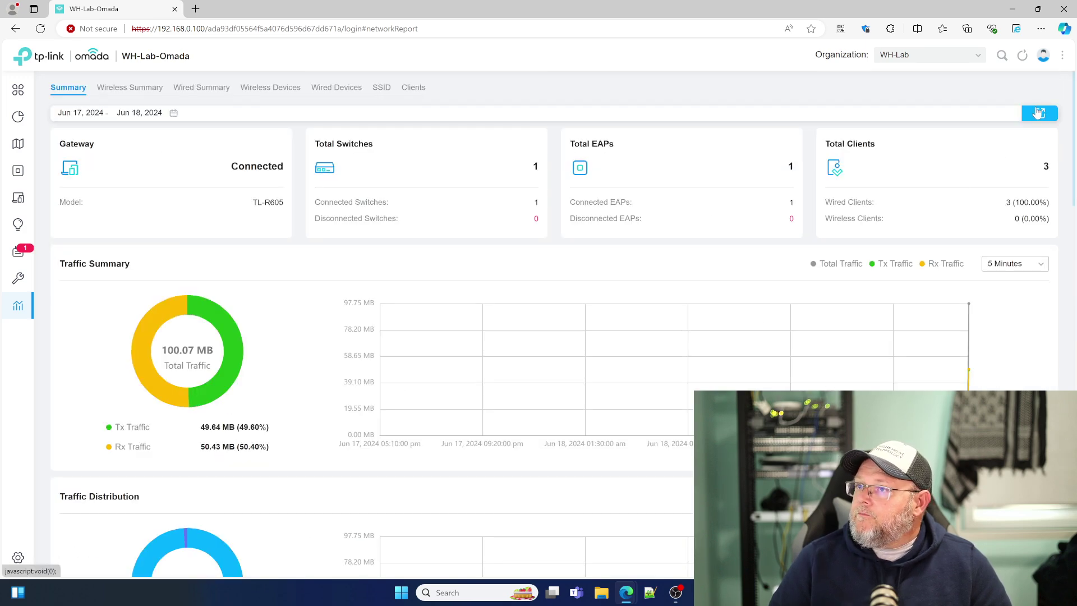
left_click(121, 88)
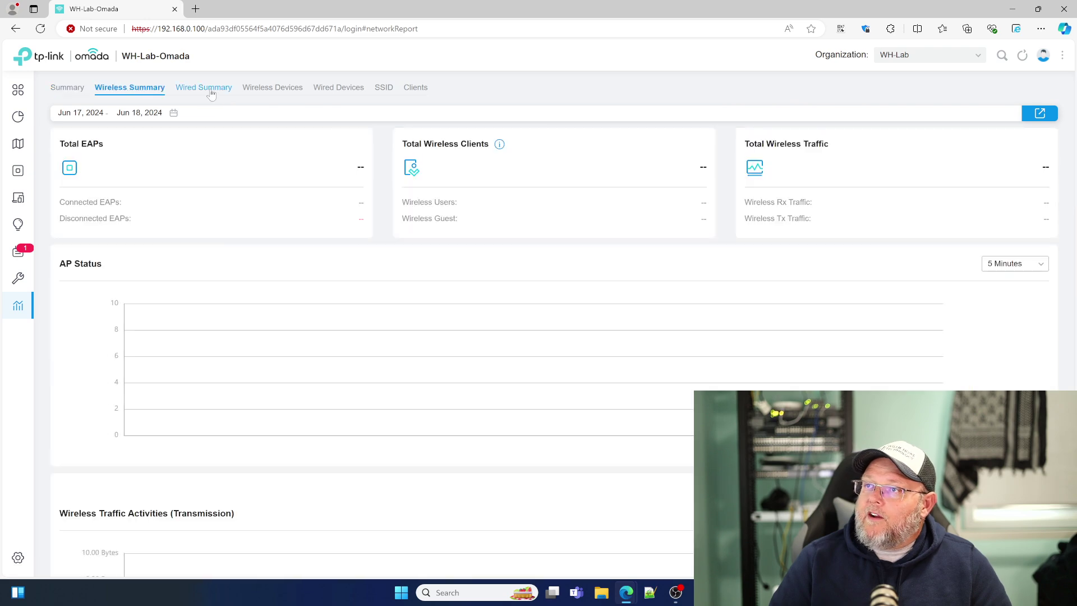
left_click(215, 89)
left_click(271, 88)
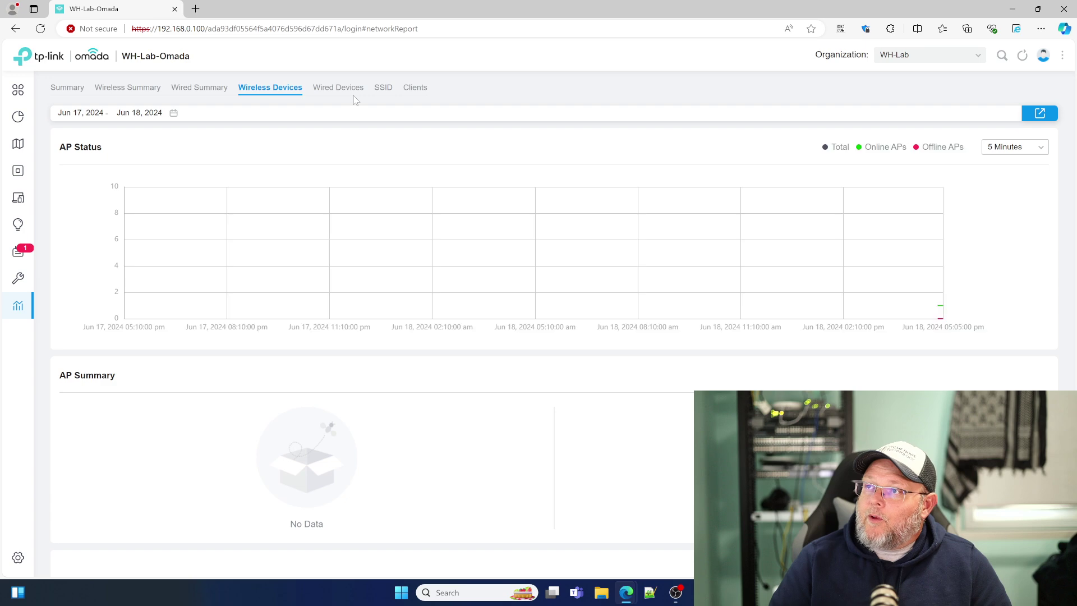
Step: Check the Wired Devices, SSID and Clients reports, return to Summary, then open Site Settings
left_click(354, 93)
left_click(384, 92)
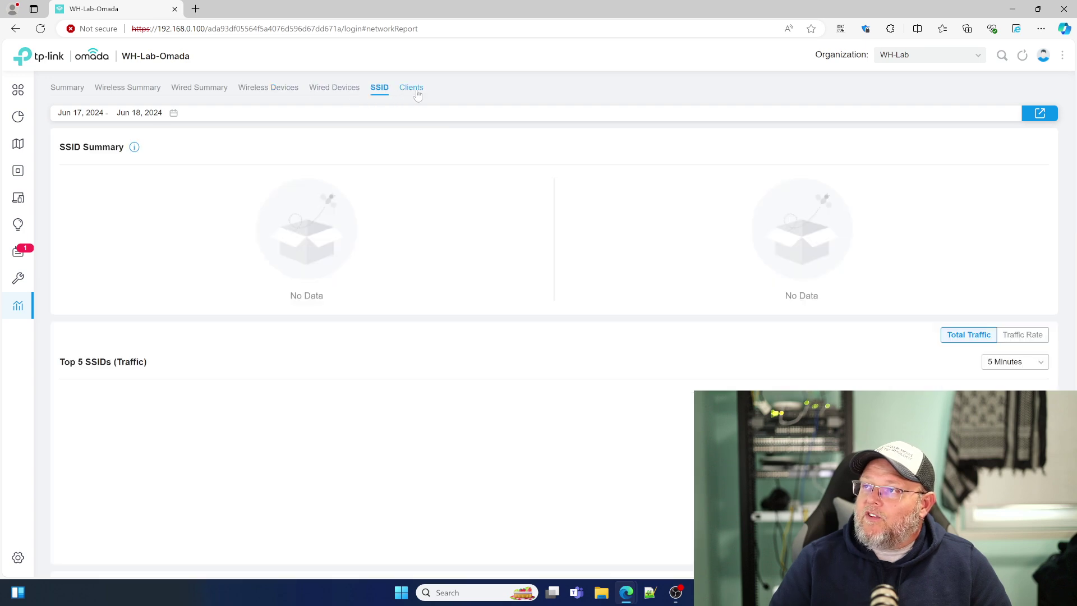
left_click(413, 88)
left_click(67, 92)
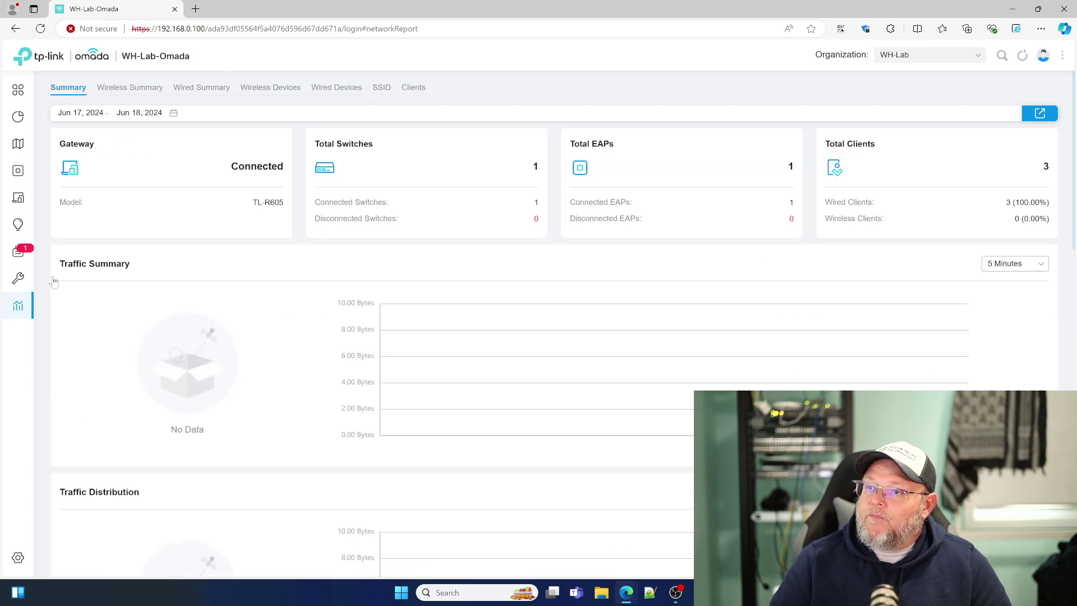
left_click(26, 559)
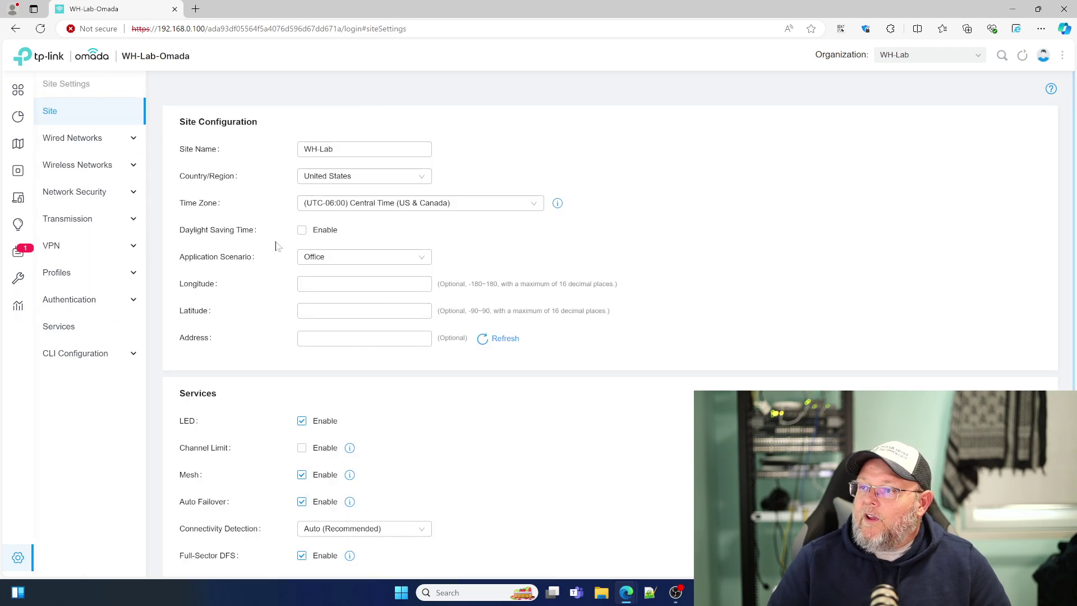
scroll(303, 337, "down", 5)
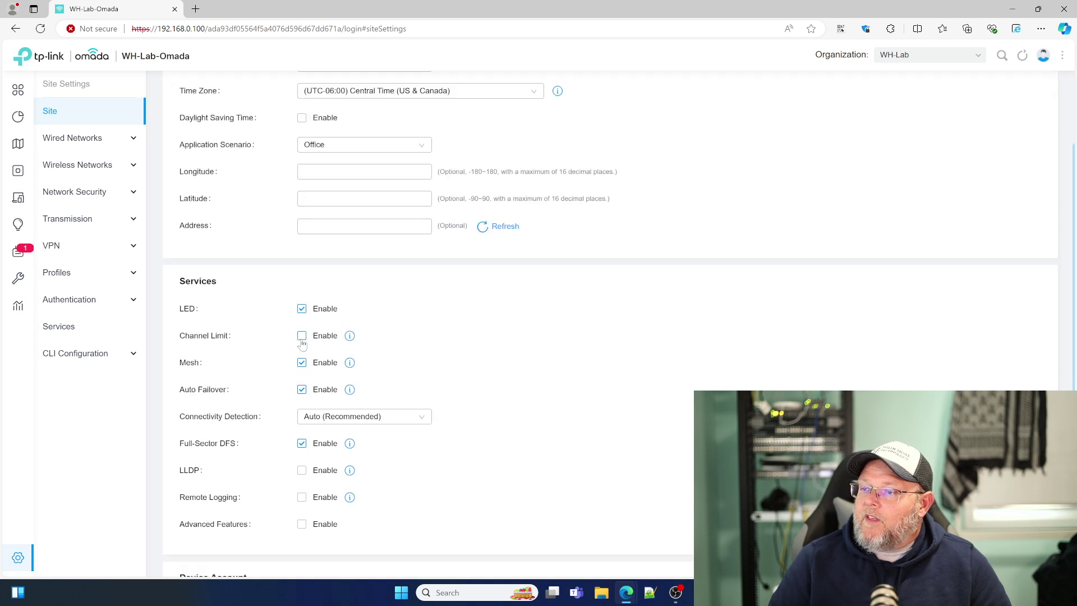
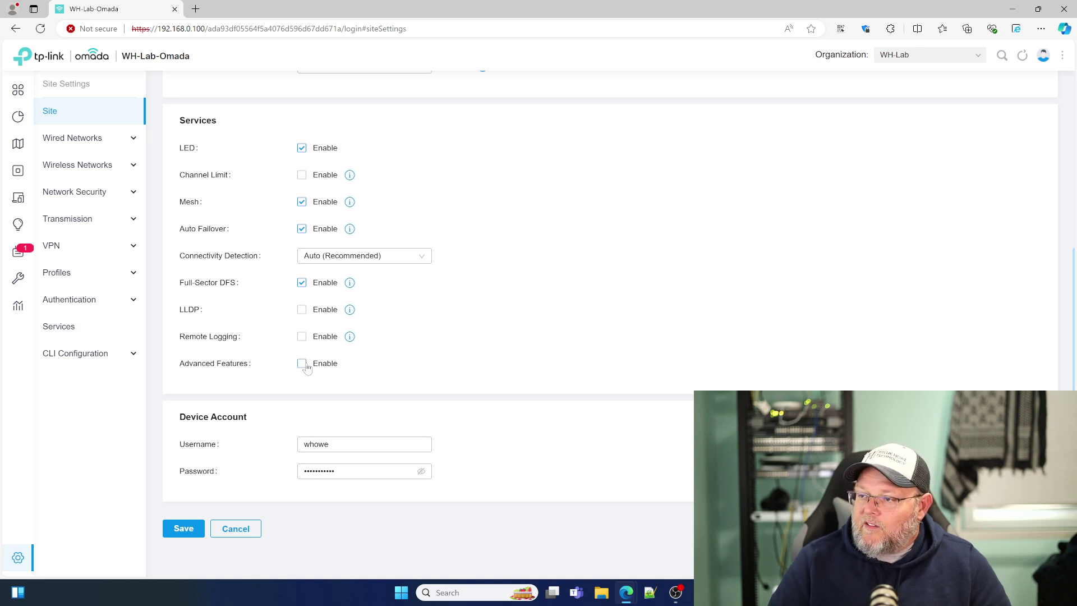
Step: Open the Wired Networks Internet page showing WAN Mode for the TL-R605 gateway's four WAN ports
scroll(275, 370, "up", 5)
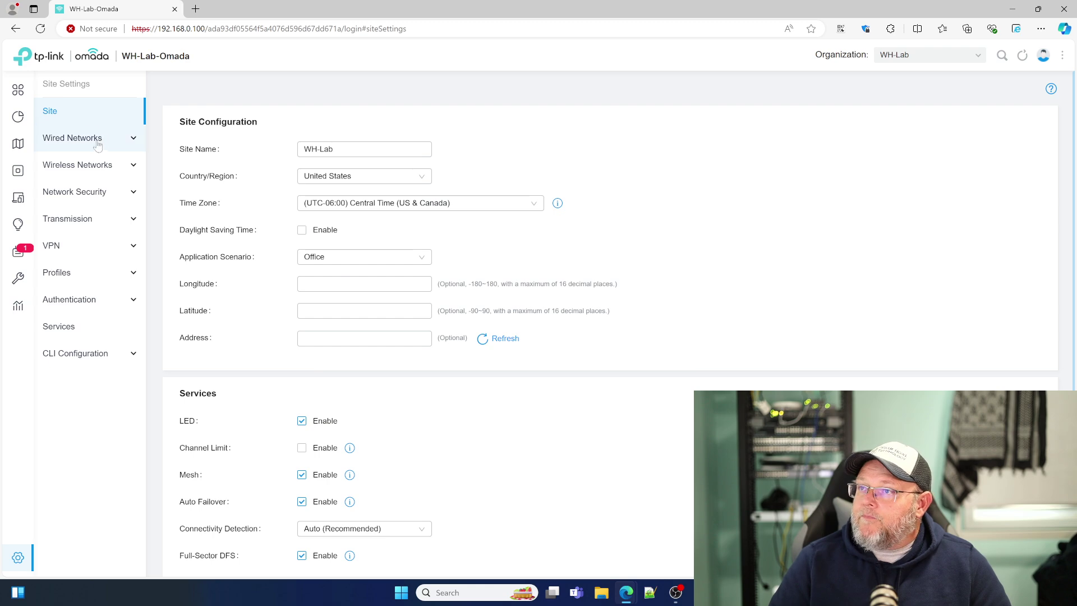
left_click(90, 140)
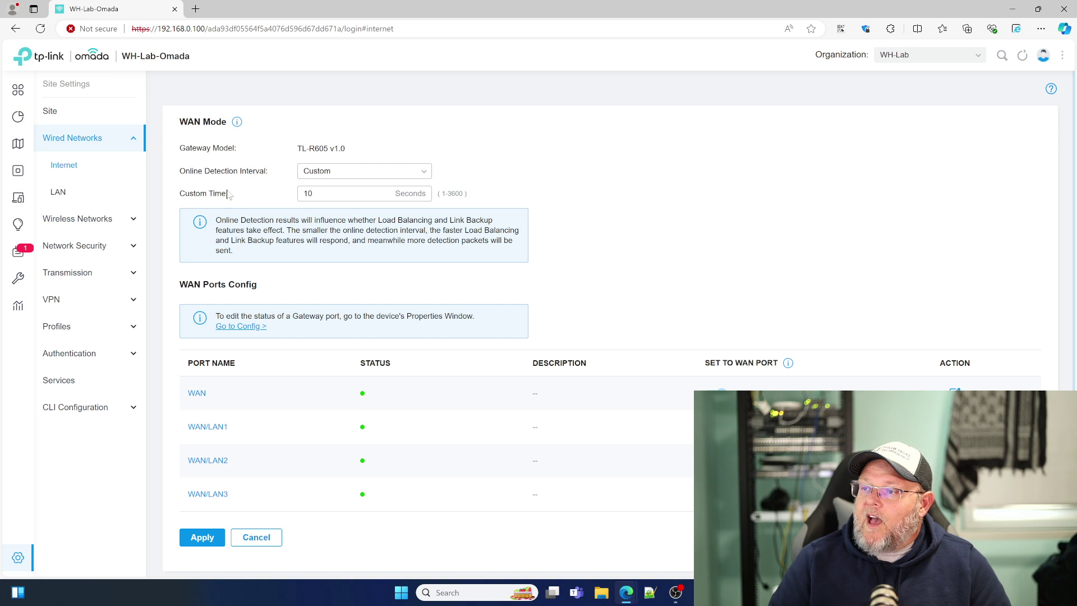
Step: Open the wired LAN list, check the Profile and Switch Settings tabs, then return to Networks
left_click(71, 167)
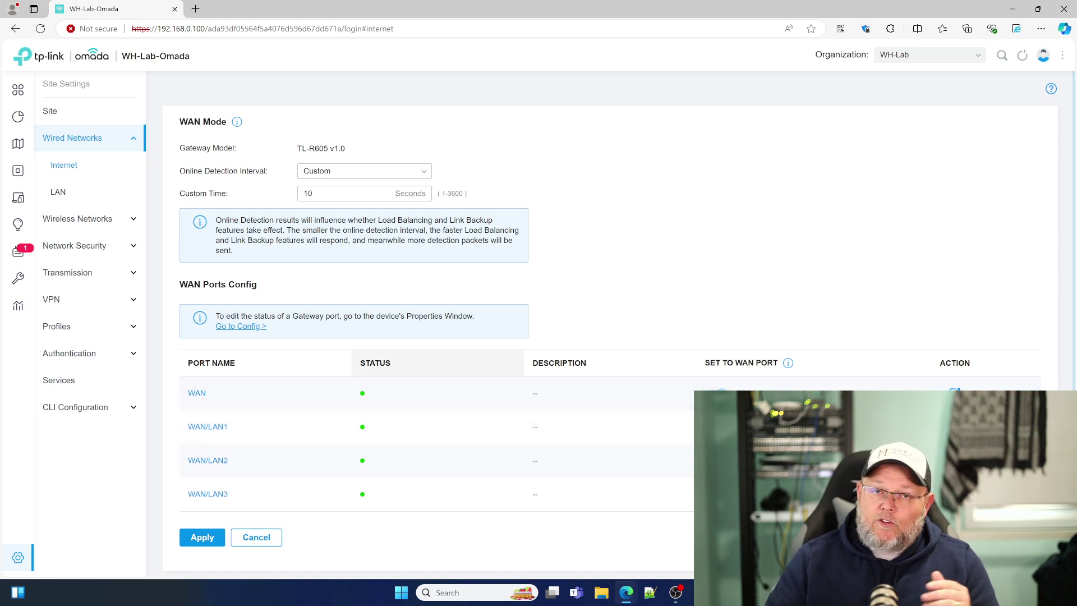
mouse_move(23, 278)
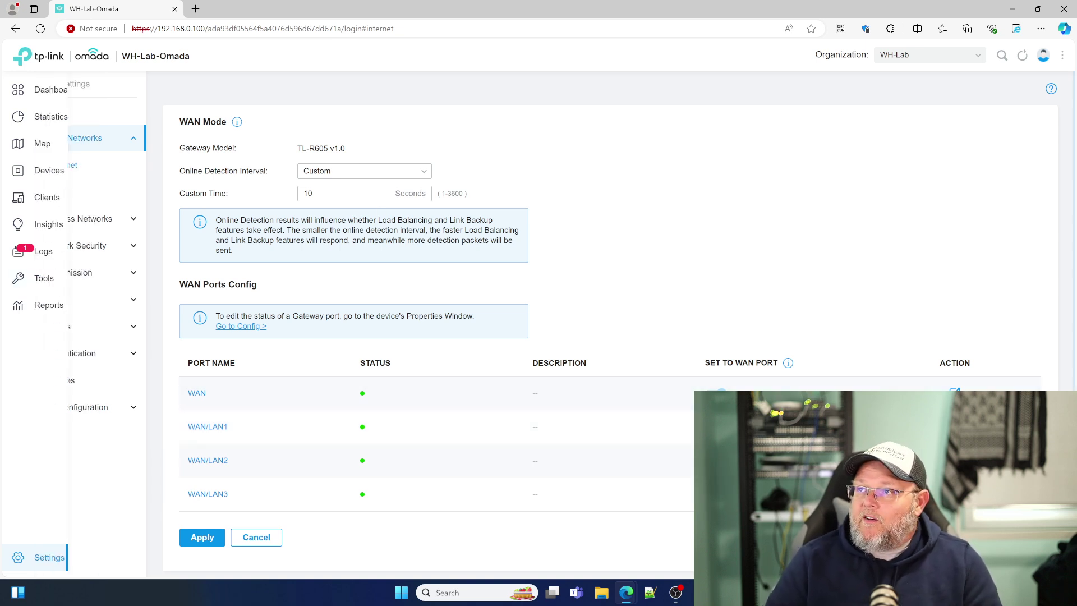
left_click(67, 194)
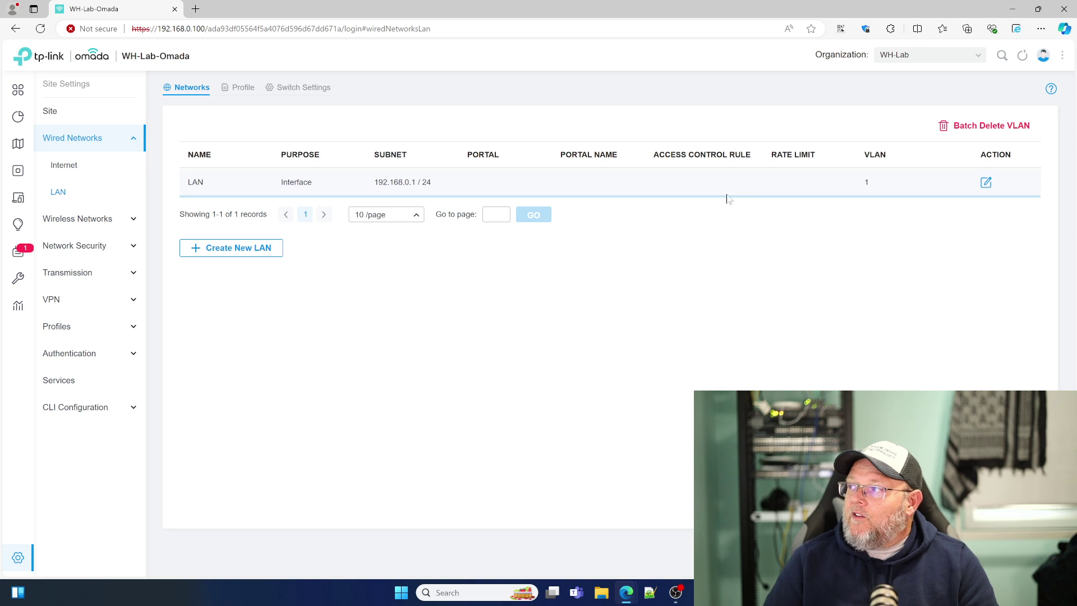
left_click(238, 89)
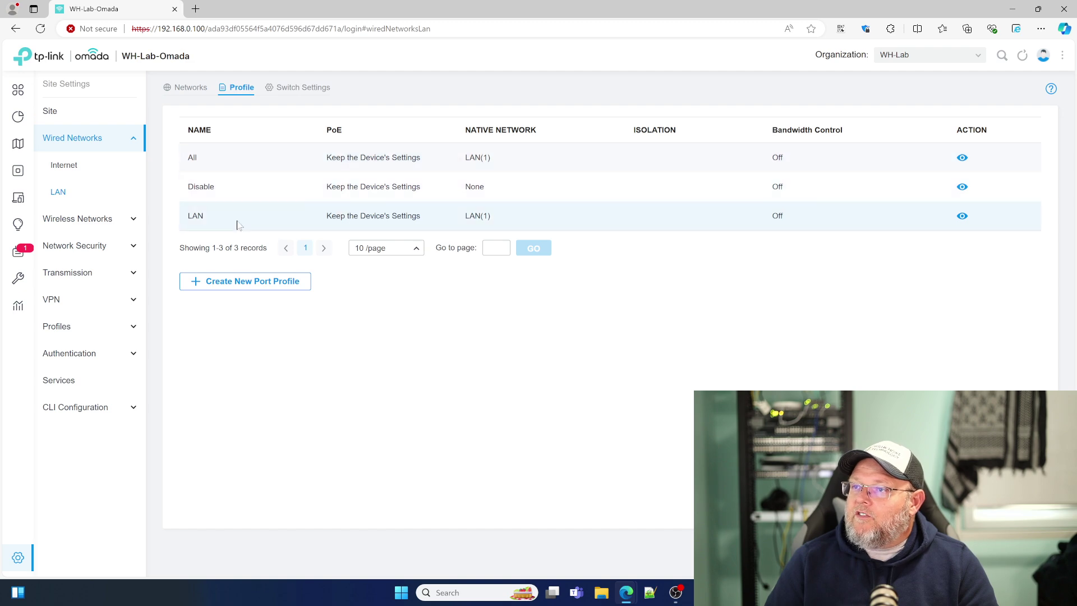
left_click(287, 90)
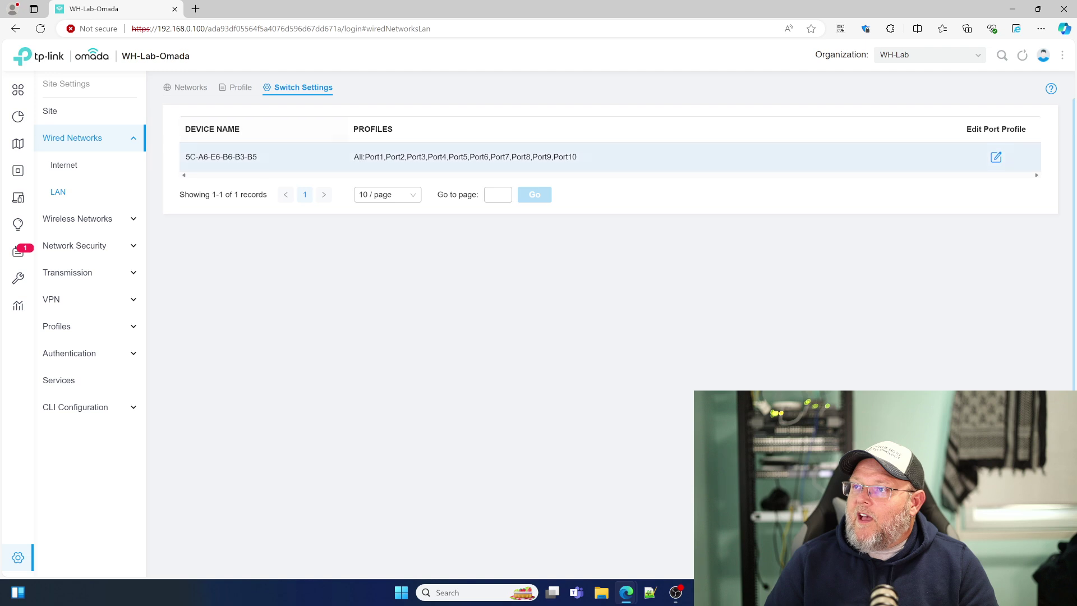
left_click(188, 90)
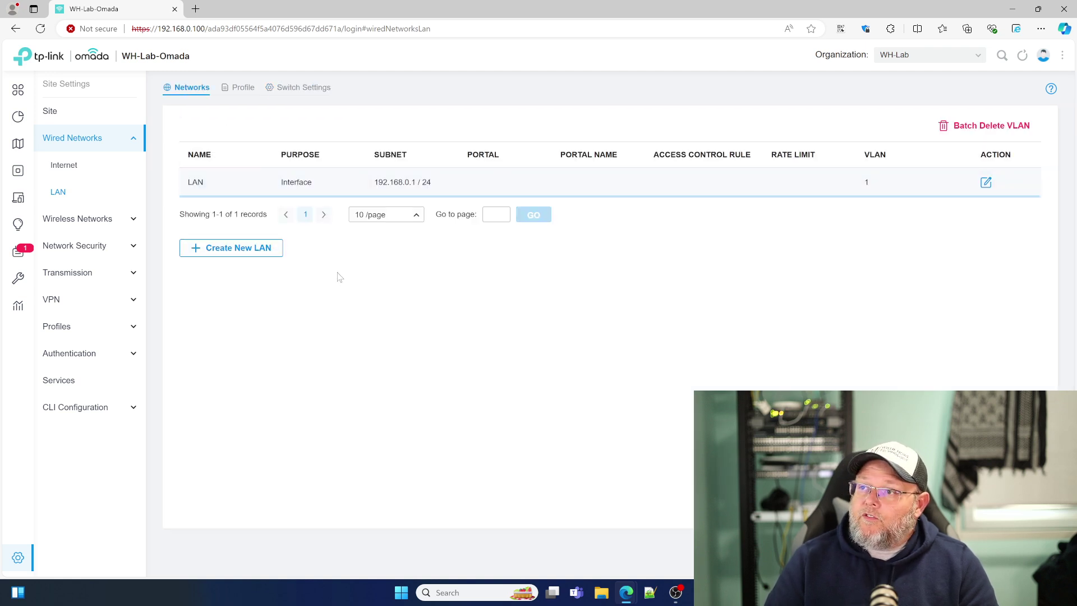
Step: Create LAN 'Guest WiFi' on the LAN interface with VLAN 2 and gateway 10.10.2.1/29, and save
left_click(271, 254)
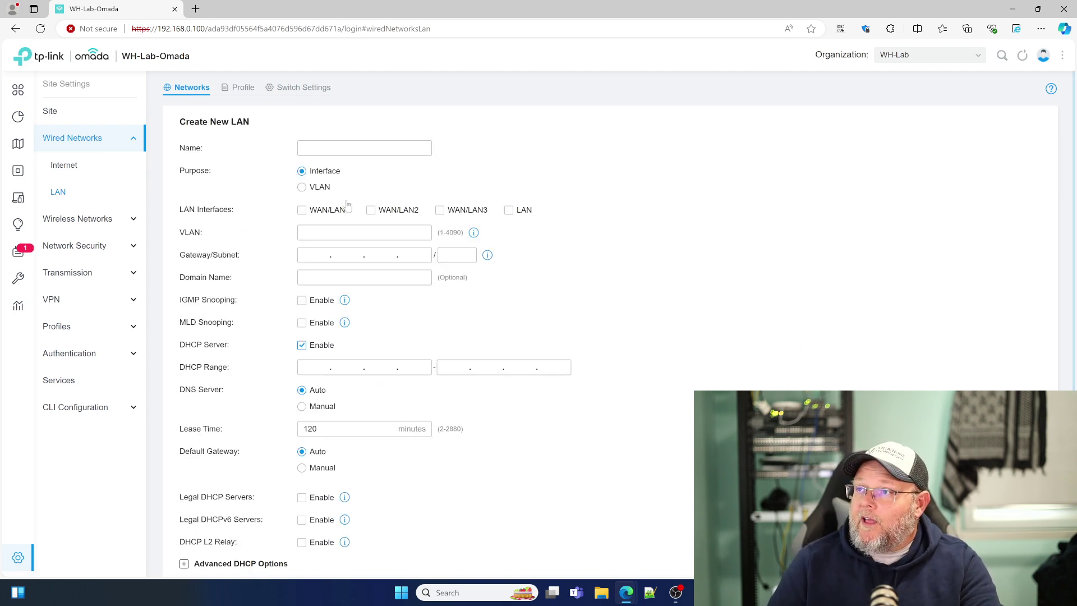
type("Guest ")
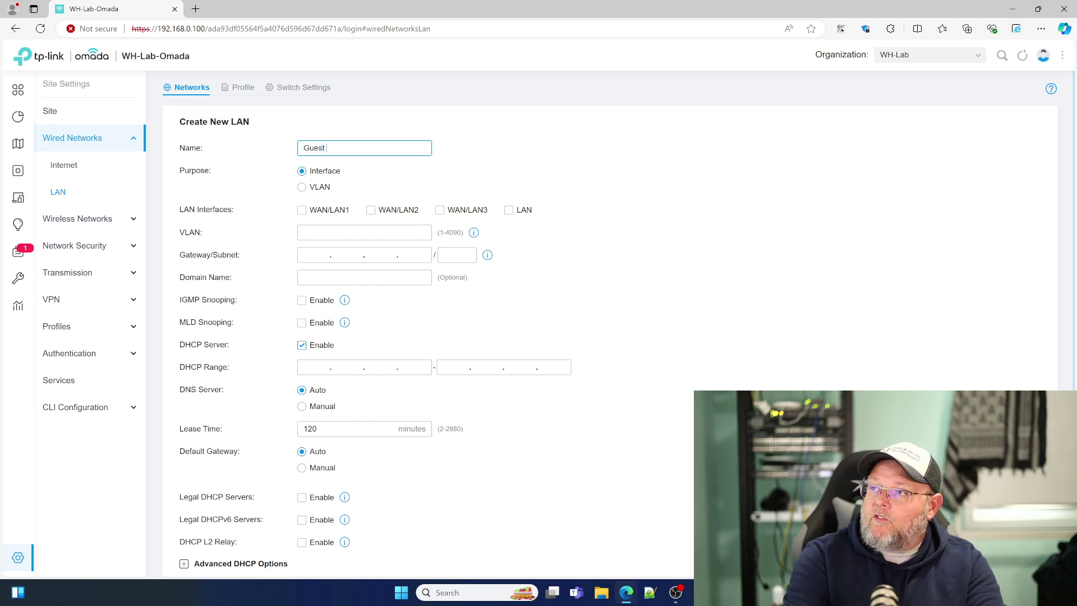
type("WiFi")
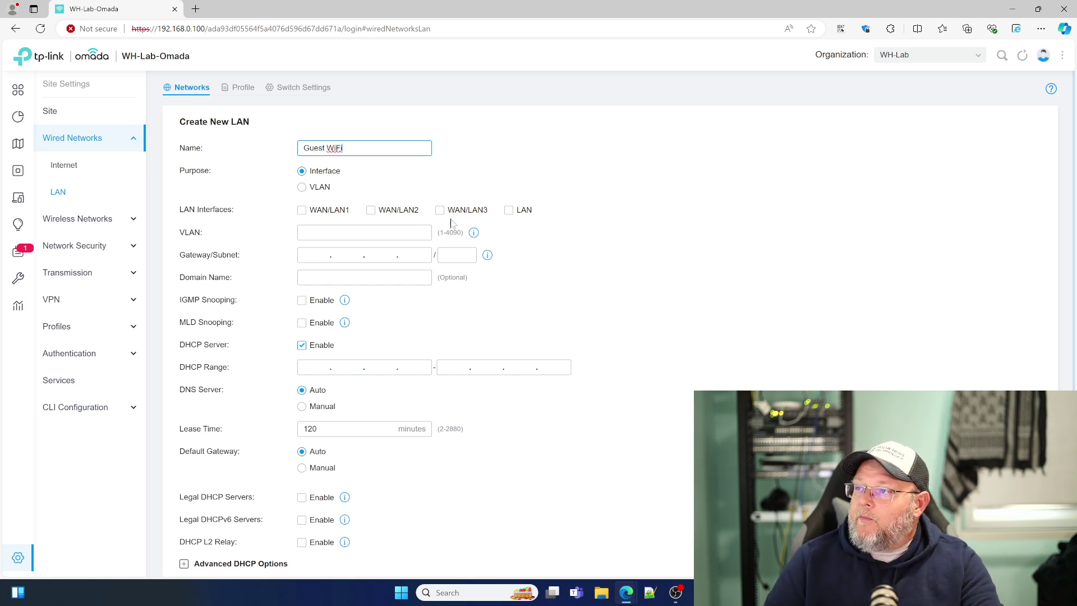
left_click(511, 211)
left_click(337, 232)
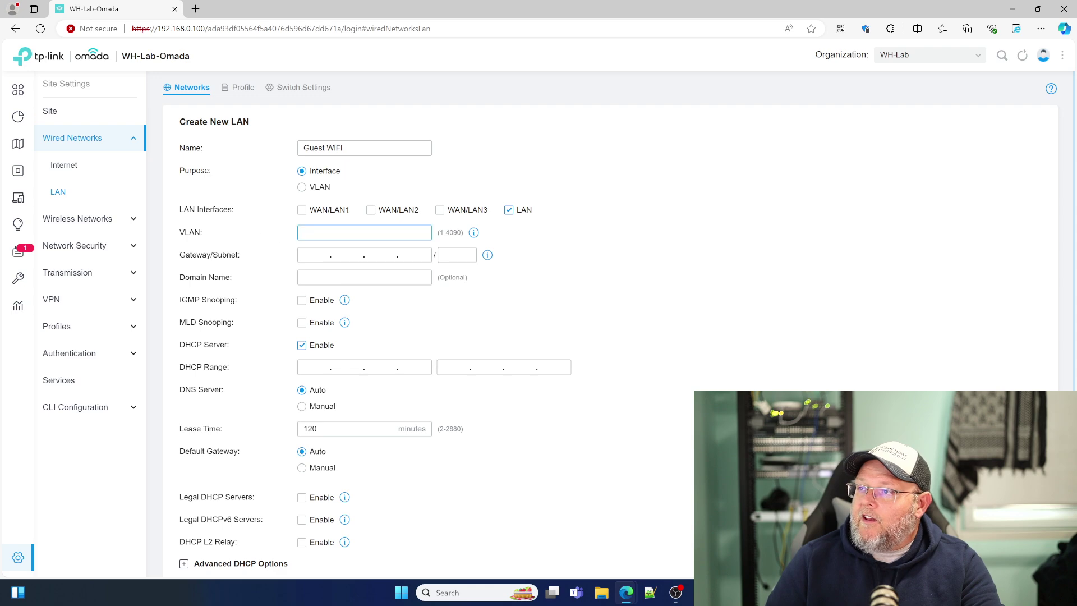
left_click(314, 256)
type("10.10..")
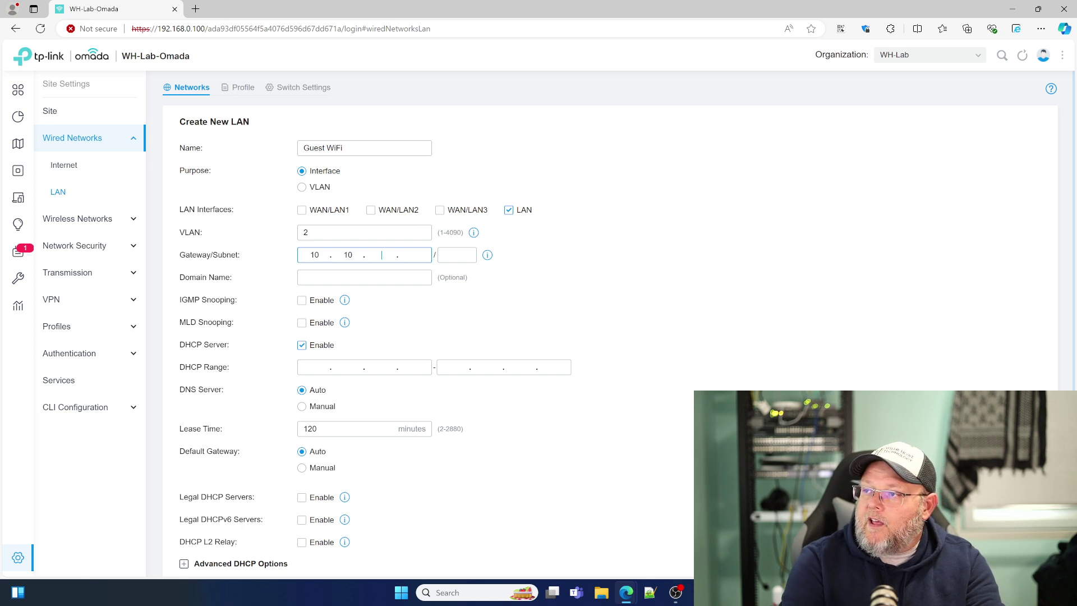
type("29")
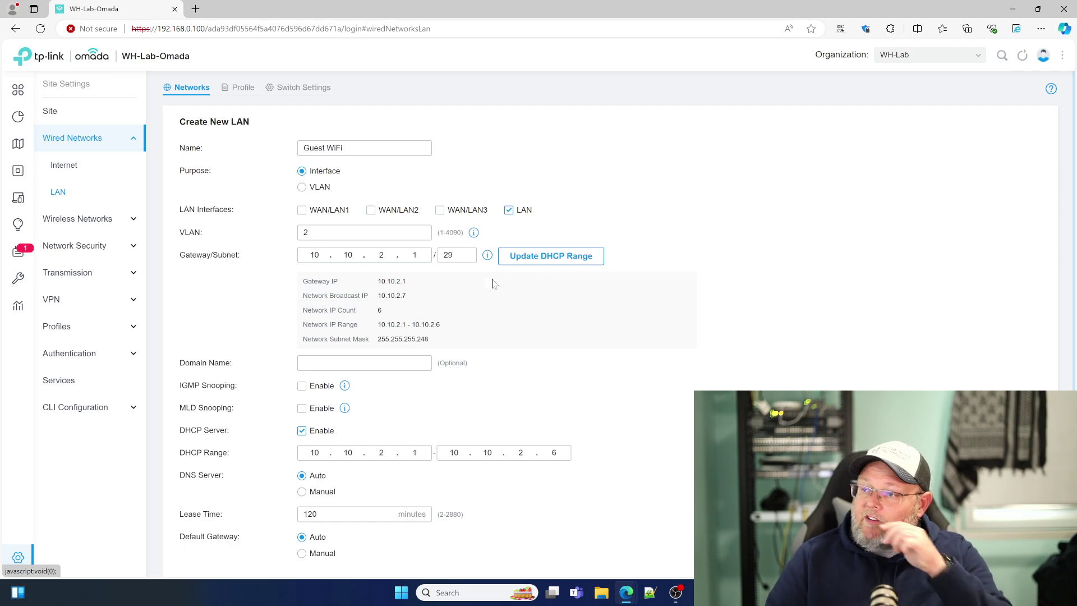
scroll(435, 355, "down", 3)
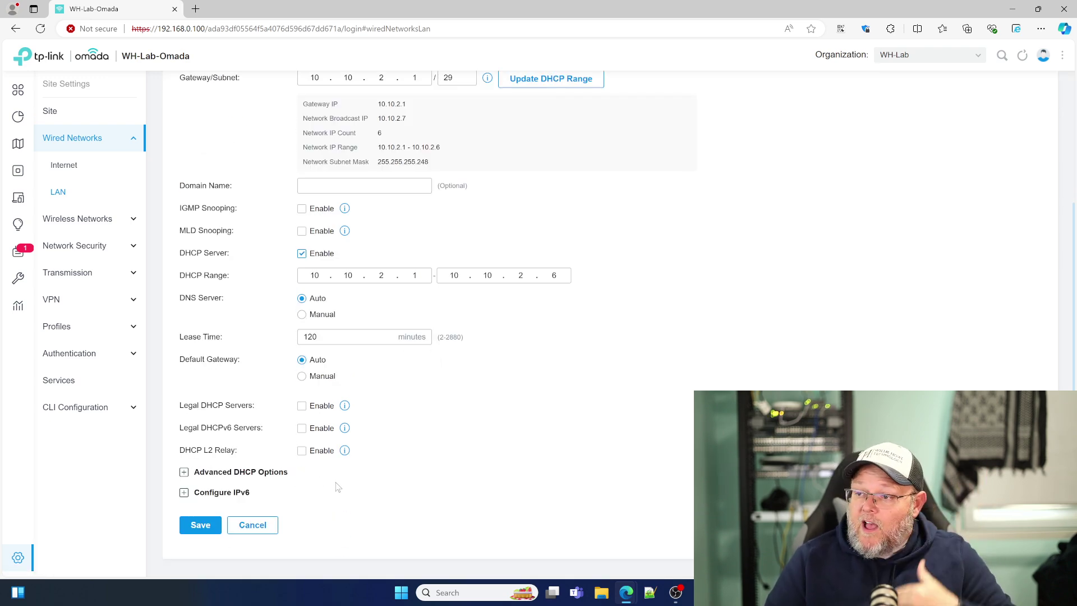
scroll(224, 517, "up", 5)
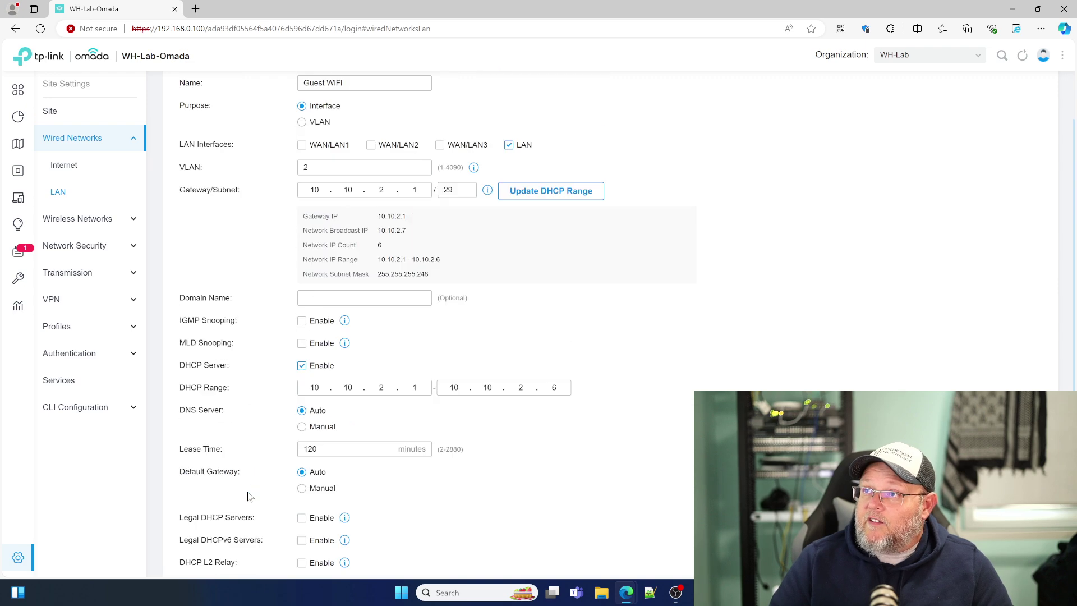
scroll(214, 522, "down", 5)
left_click(199, 525)
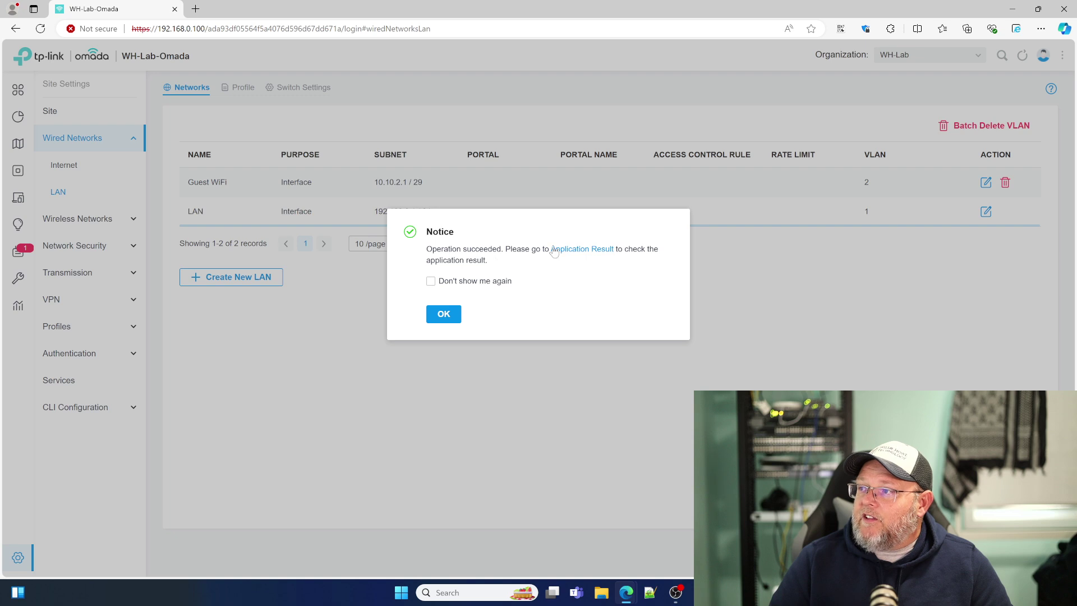
left_click(450, 315)
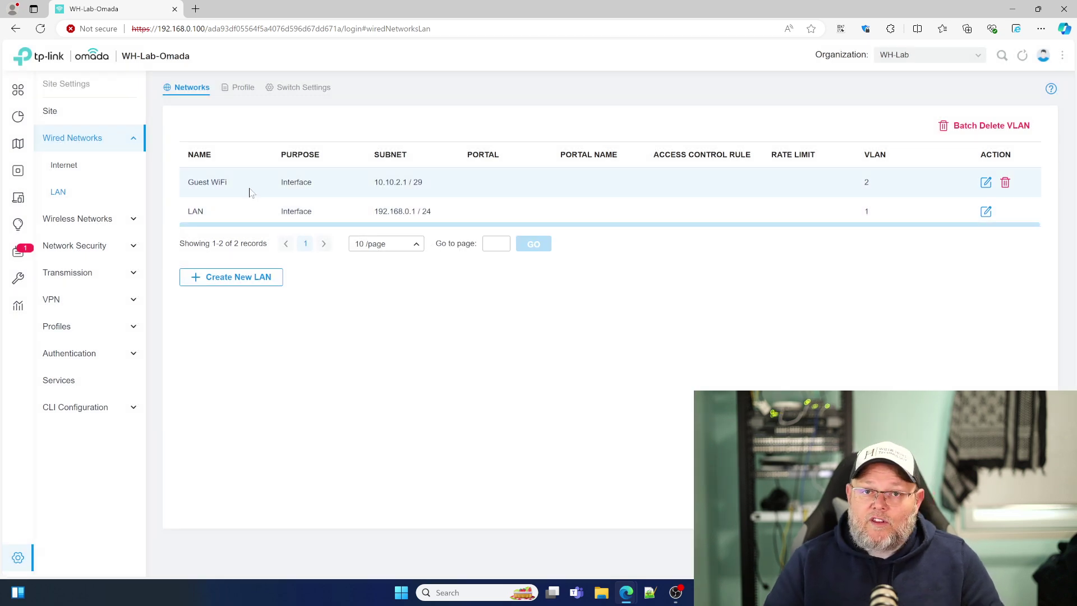
Step: Check the port profiles now listing Guest WiFi and the switch's port details, then open Wireless Networks
left_click(250, 95)
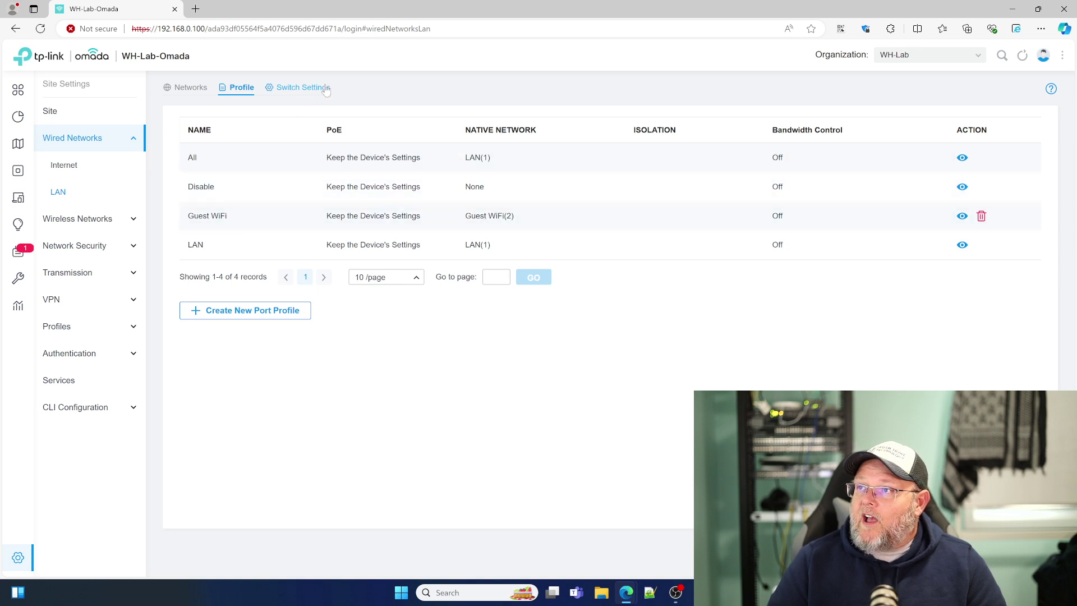
left_click(316, 93)
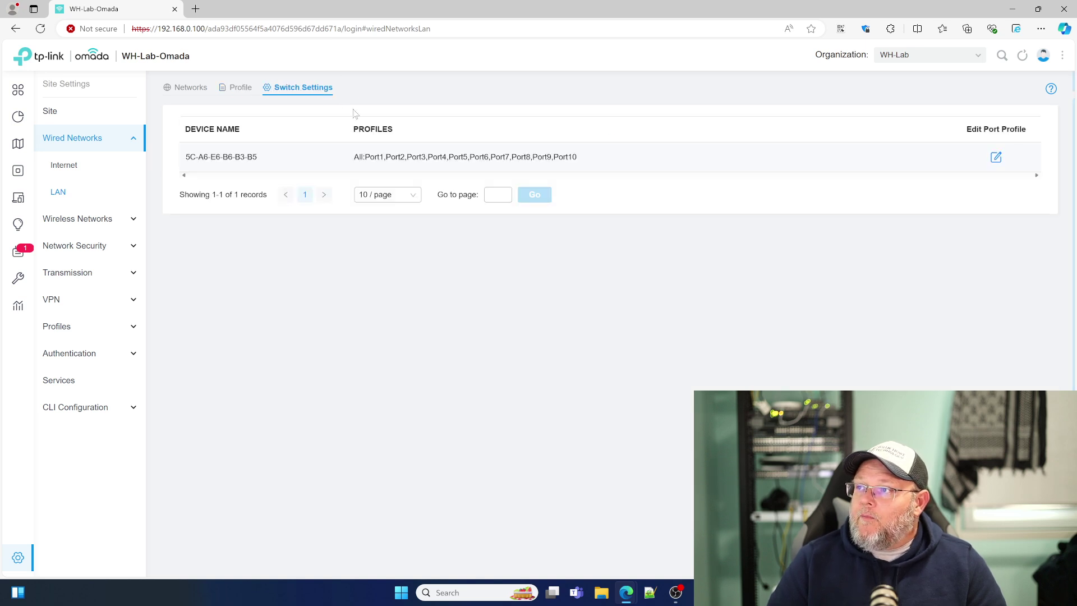
left_click(995, 157)
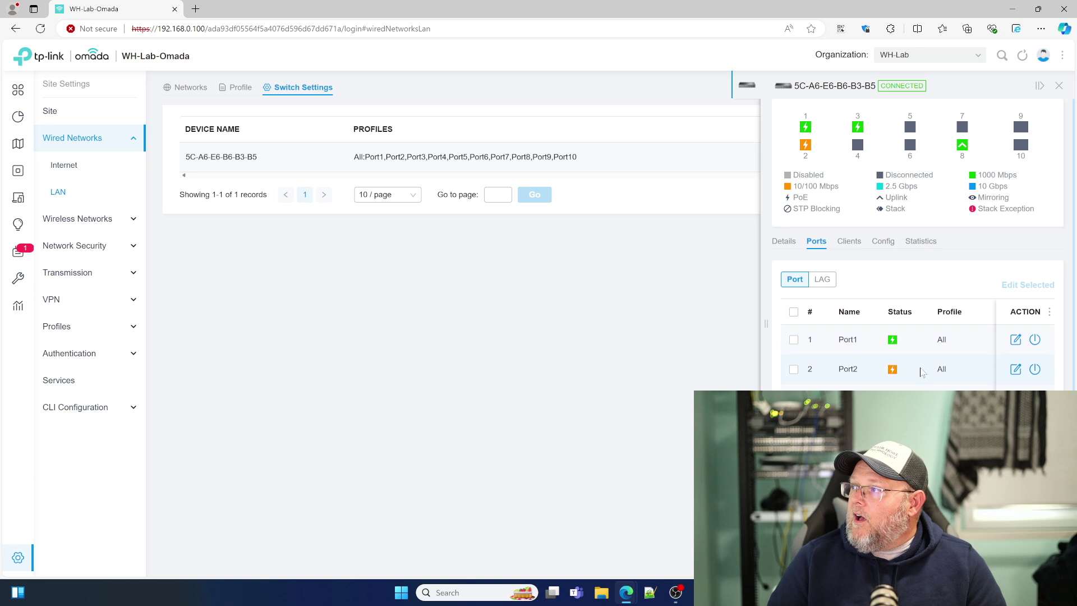
scroll(920, 370, "down", 2)
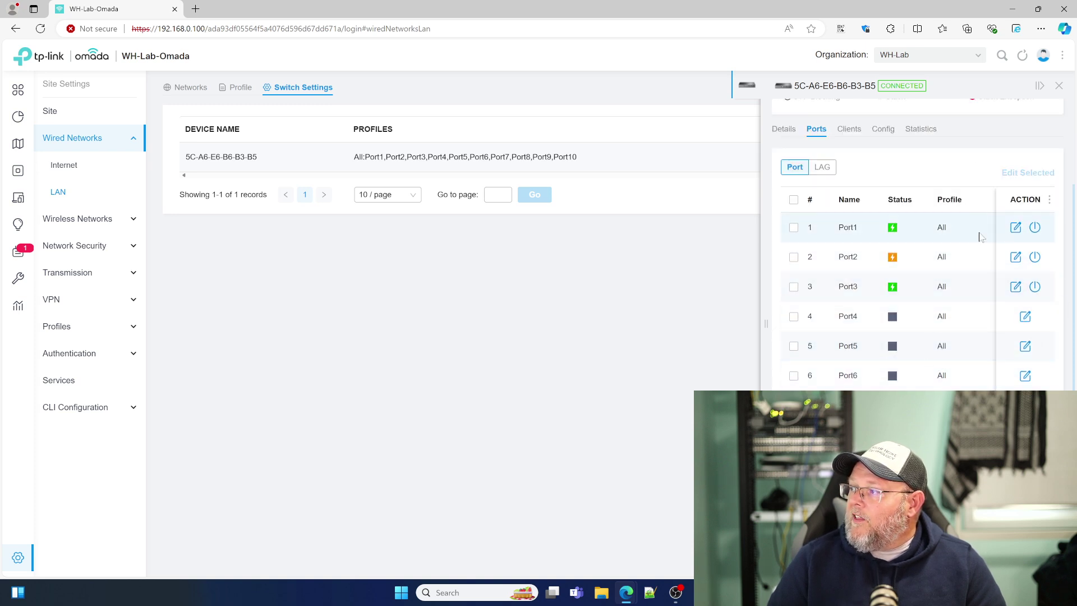
scroll(906, 236, "up", 2)
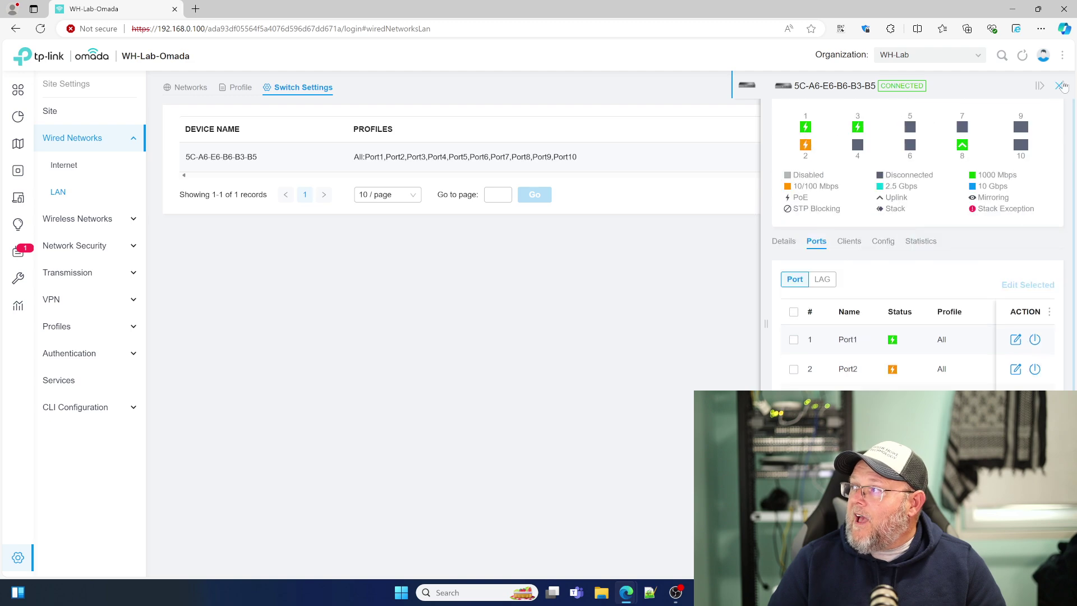
left_click(1059, 85)
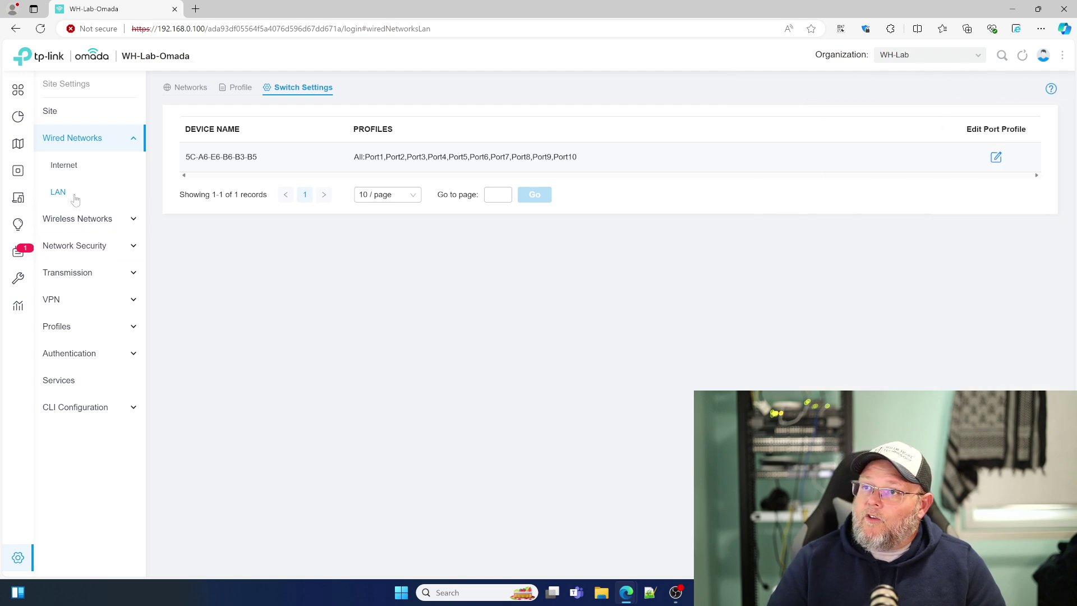
left_click(98, 222)
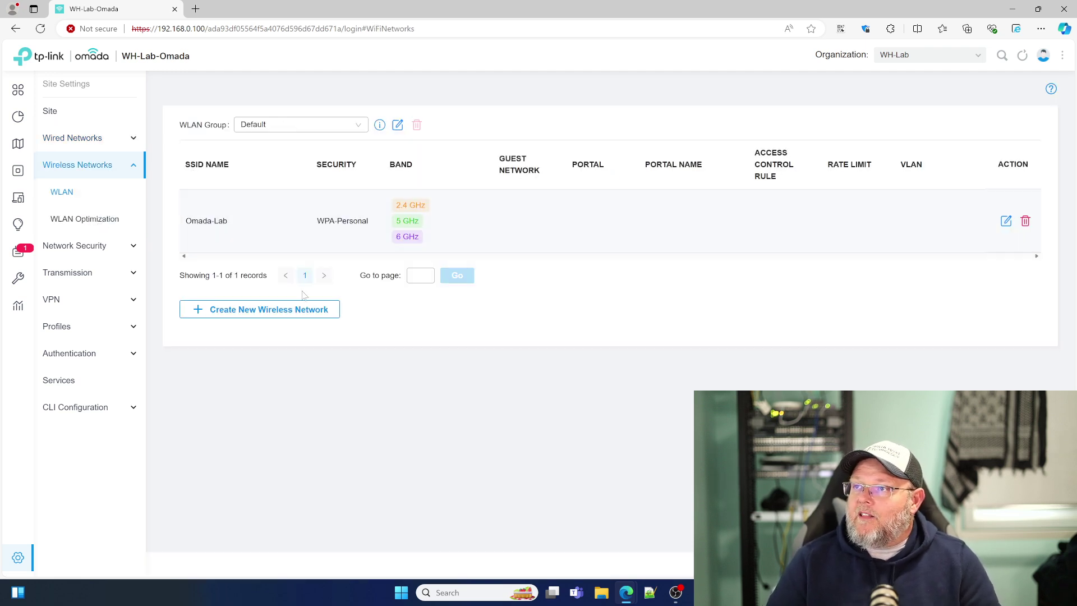
Step: Look over the WLAN Group dropdown and its explanation, then start a new wireless network
left_click(261, 126)
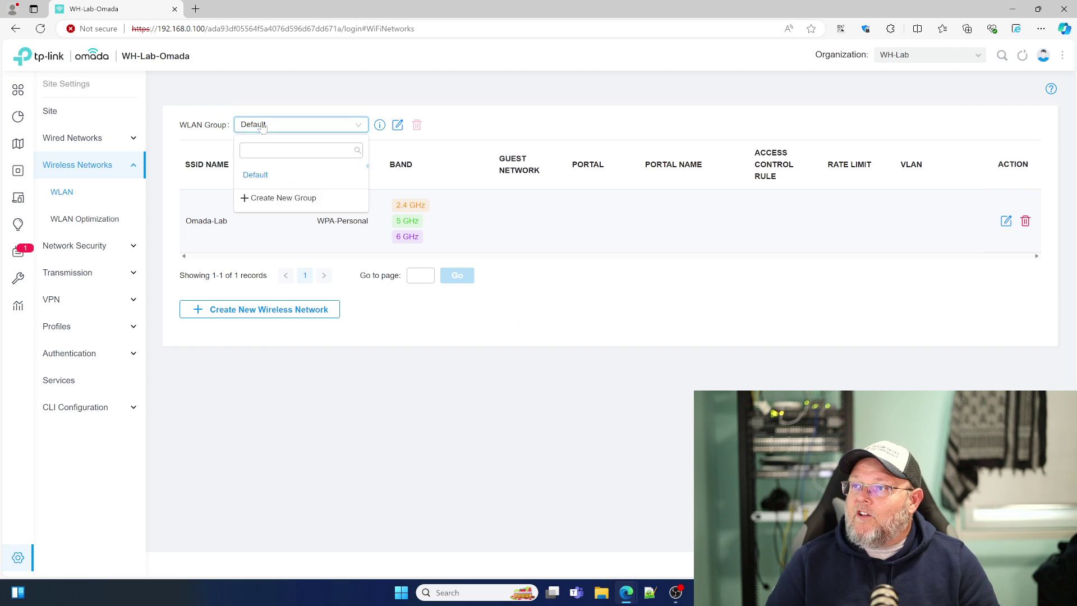
left_click(379, 125)
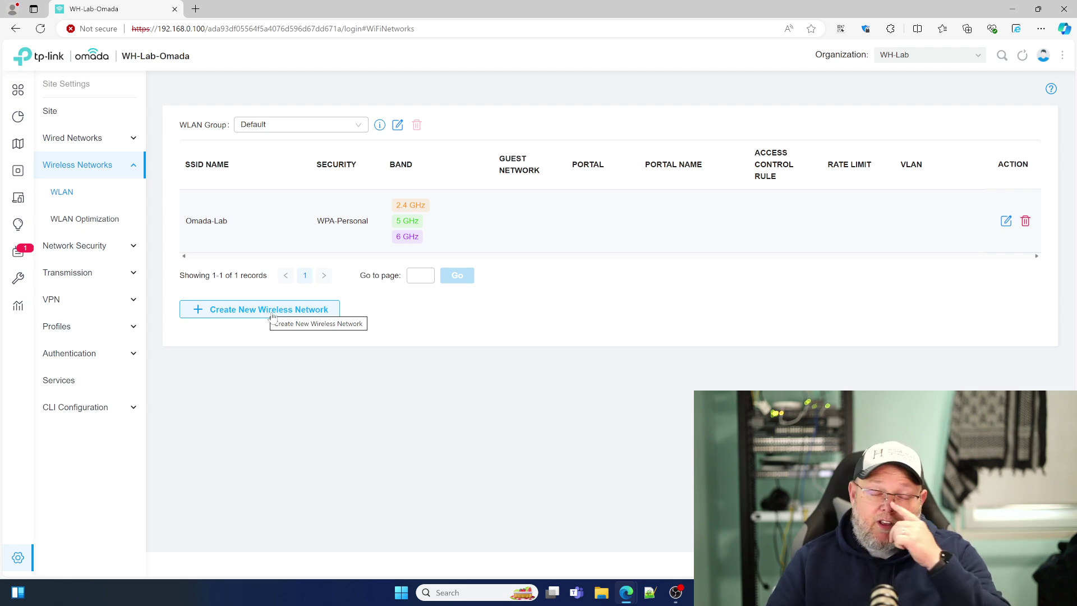
left_click(266, 312)
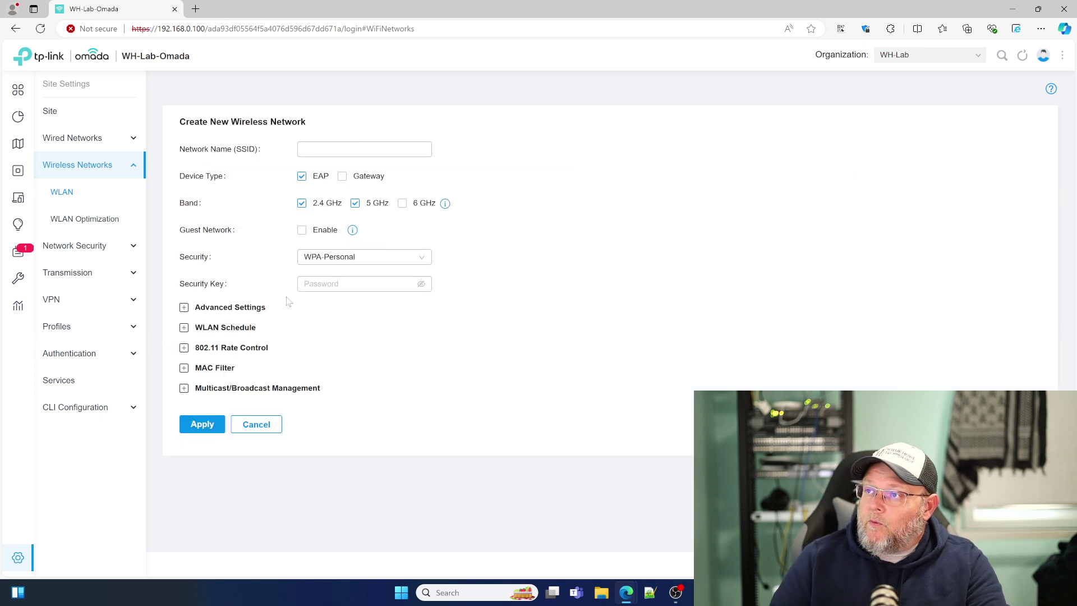
Step: Name the SSID 'Omada Guest', mark it as a guest network and enter its security key
left_click(336, 150)
type("O")
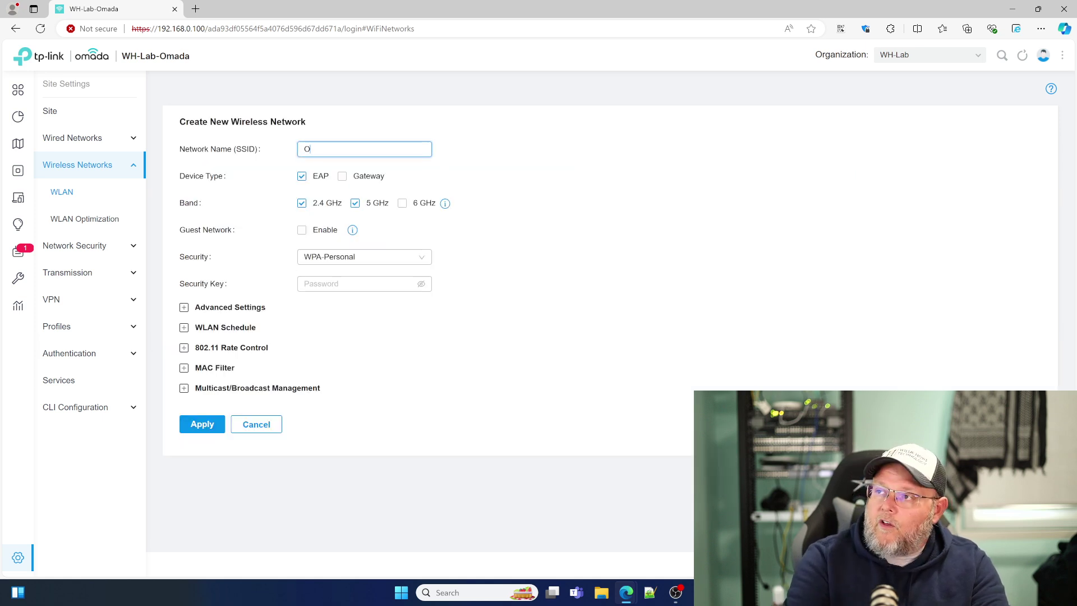
type("mada Guest")
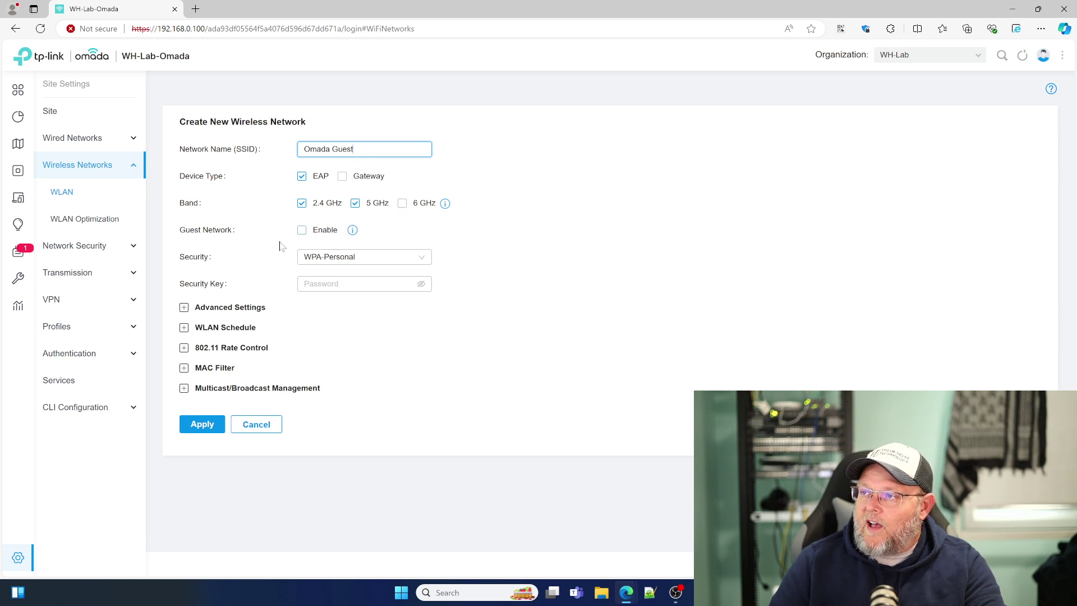
left_click(301, 230)
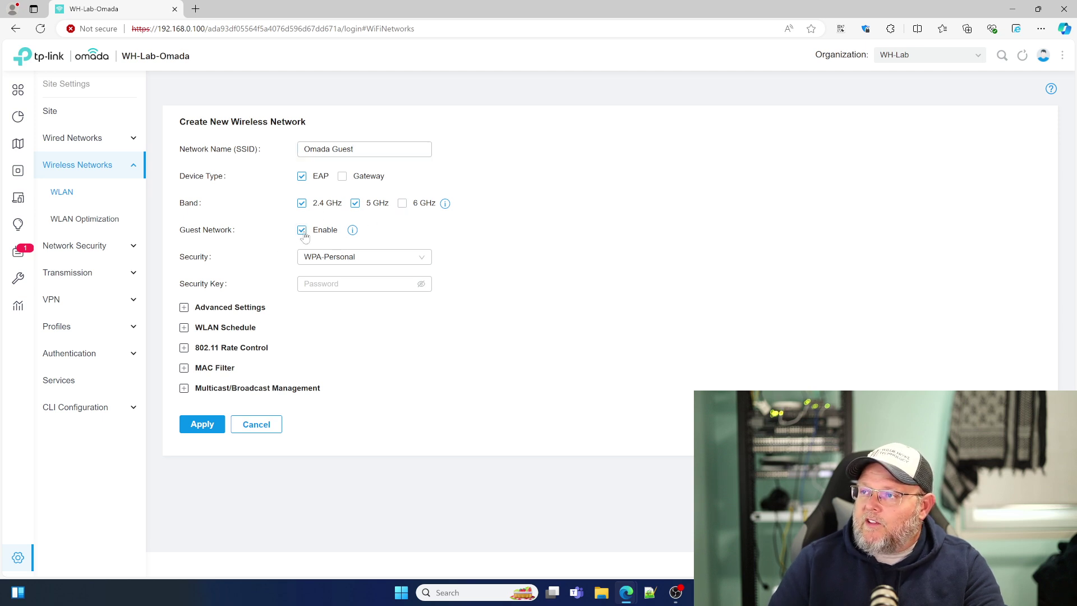
left_click(343, 284)
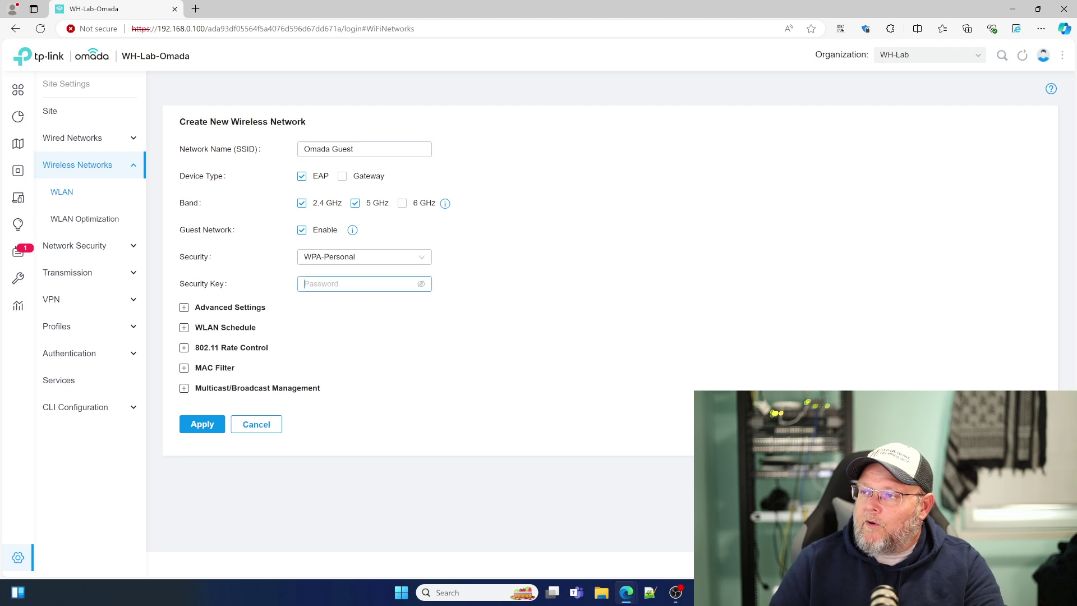
type("•••")
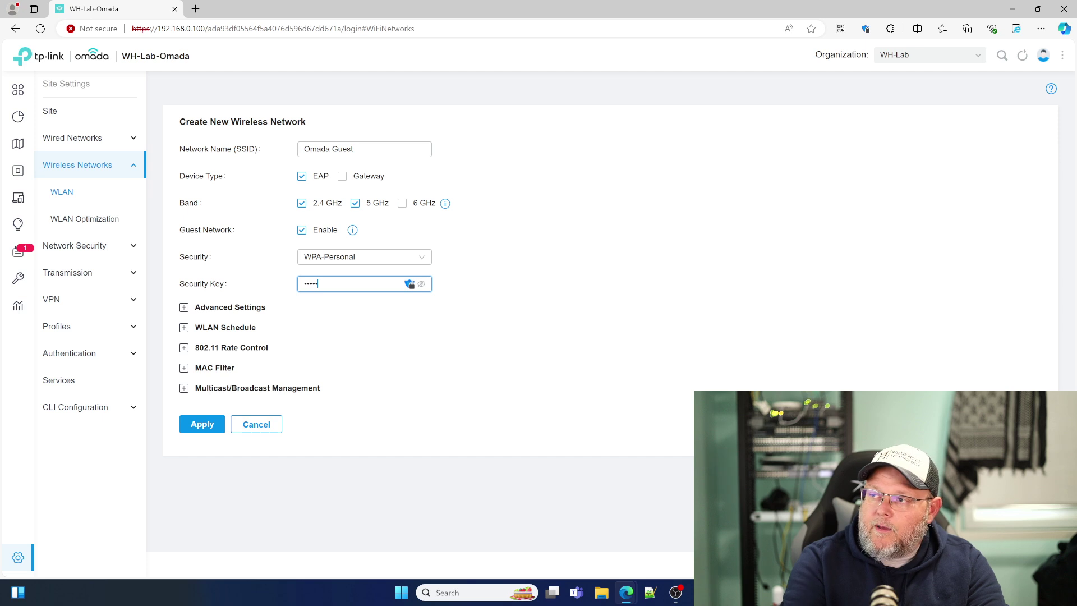
type("••••••••")
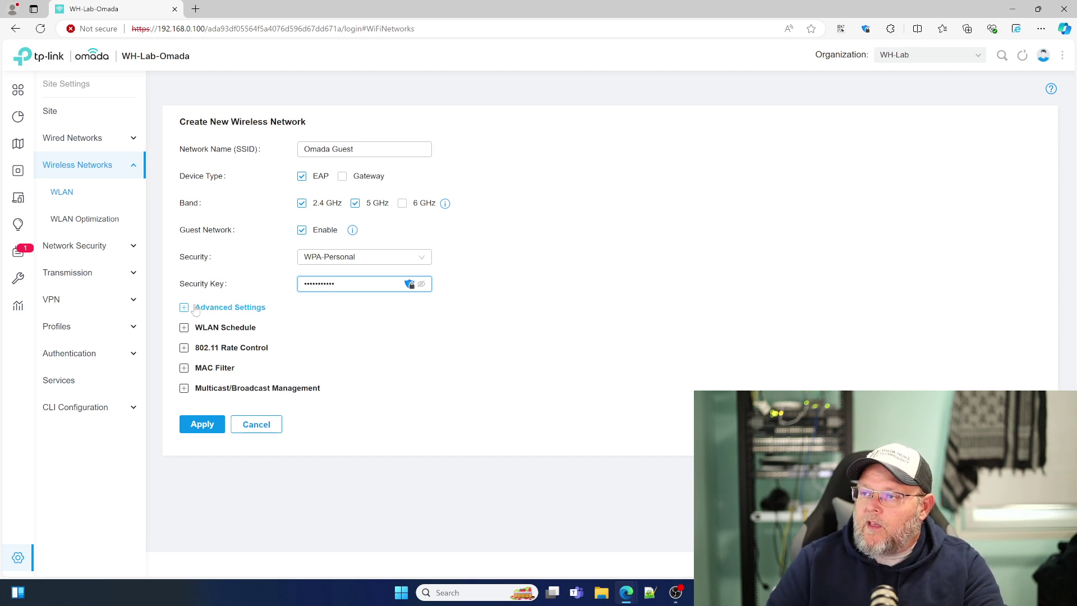
Step: Enable VLAN 2 in Advanced Settings, keep the Default rate limit profile, and apply the network
left_click(190, 311)
left_click(302, 358)
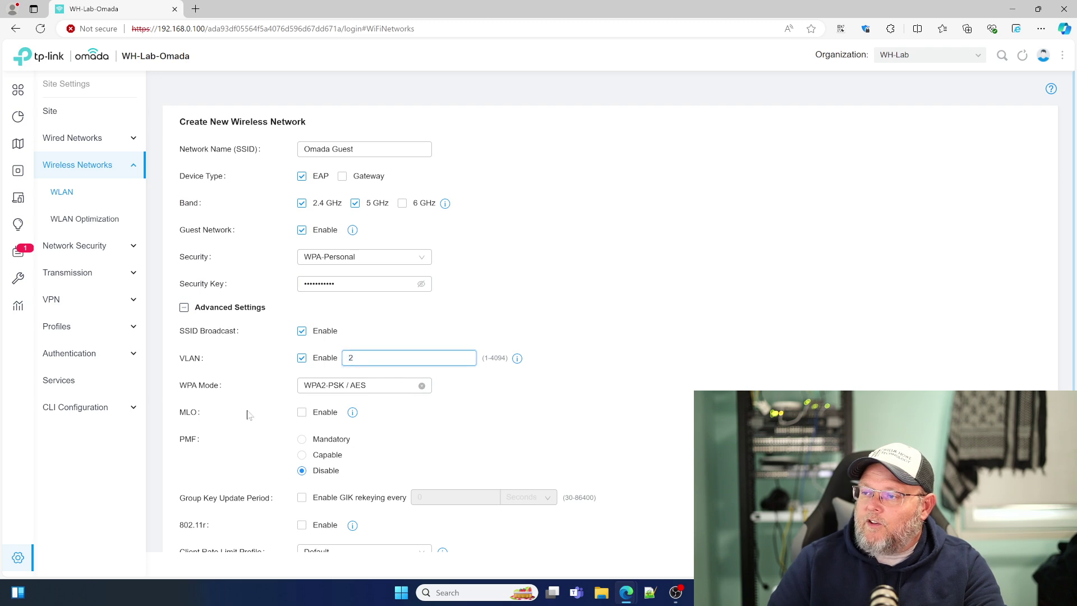
scroll(247, 415, "down", 3)
scroll(250, 414, "down", 1)
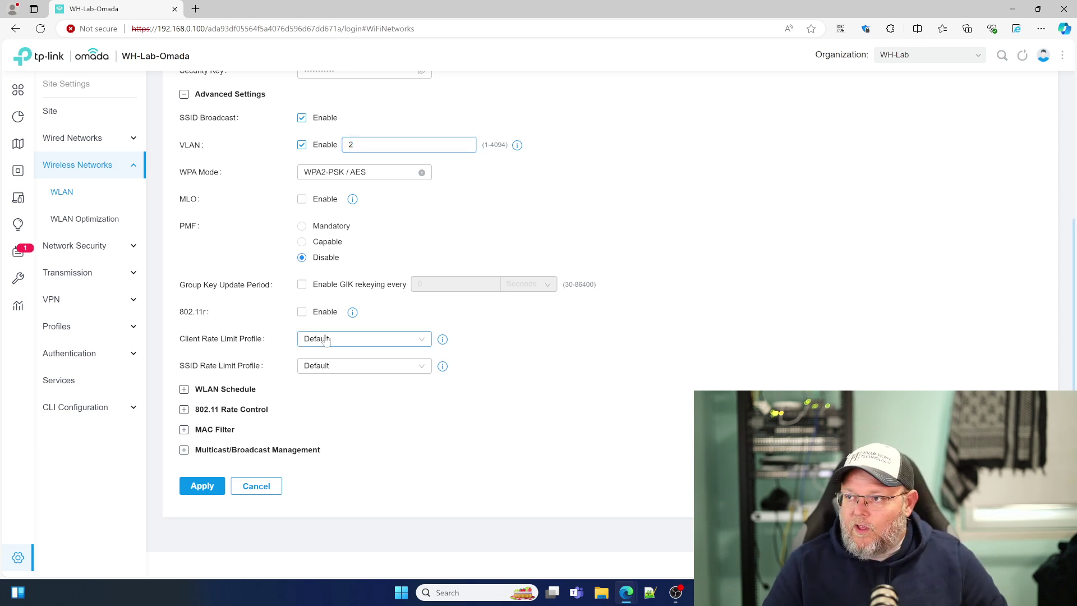
left_click(326, 340)
left_click(286, 438)
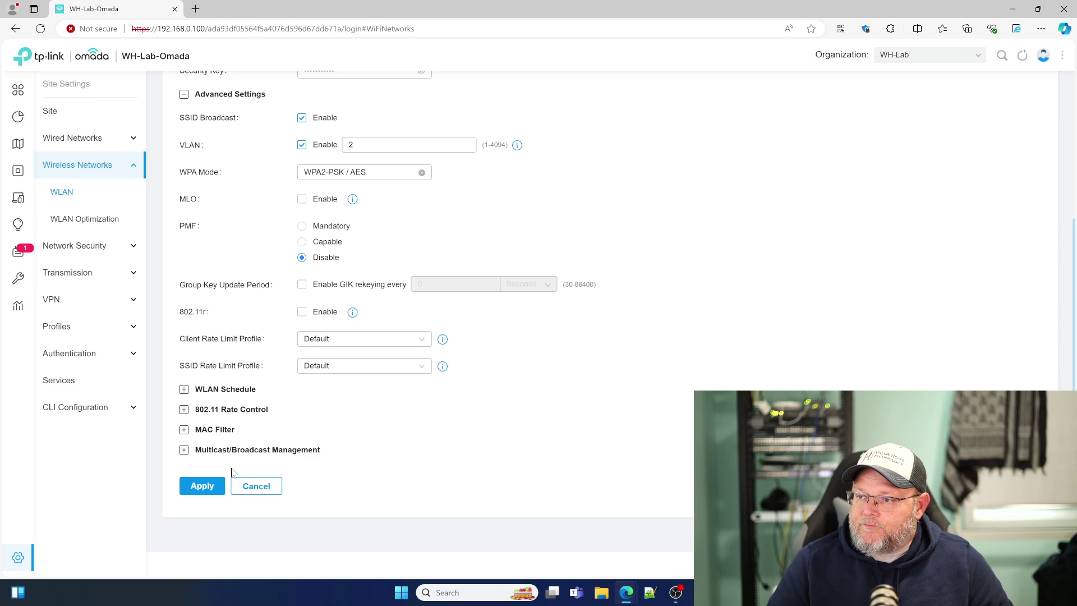
left_click(206, 486)
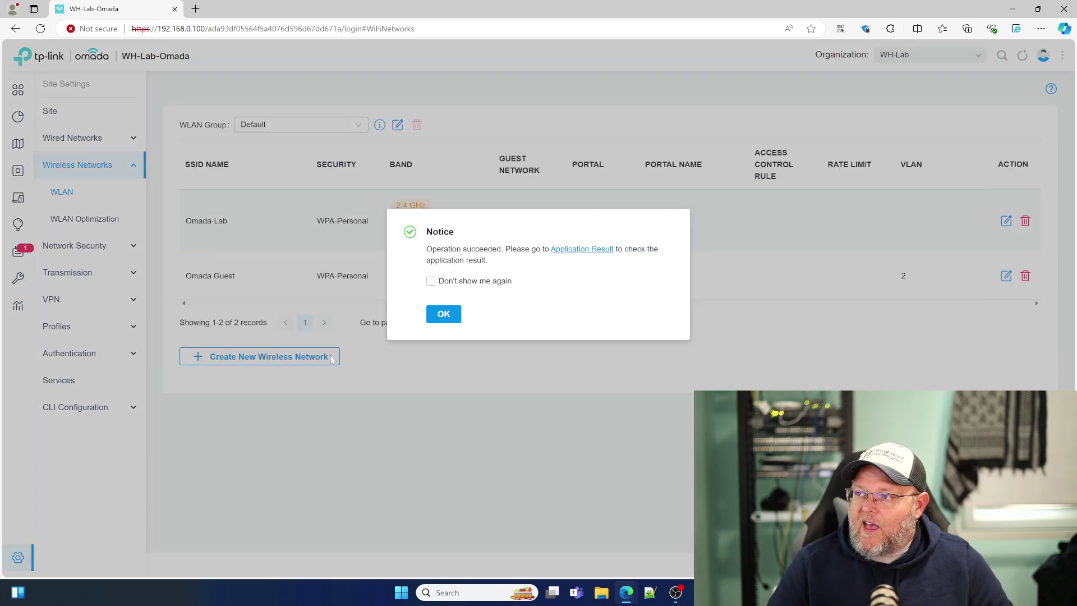
left_click(443, 318)
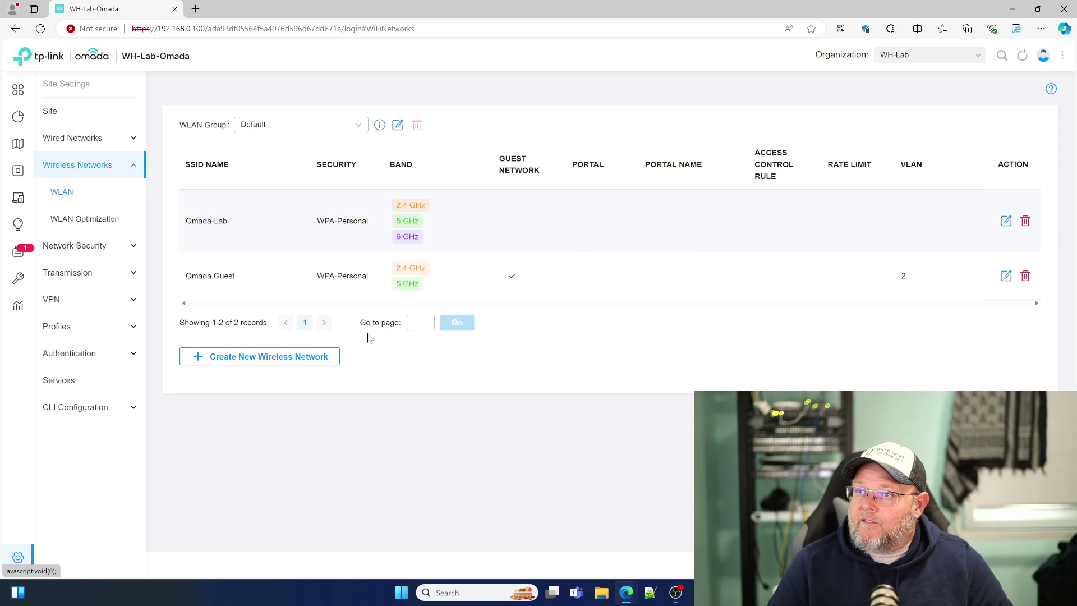
left_click(94, 223)
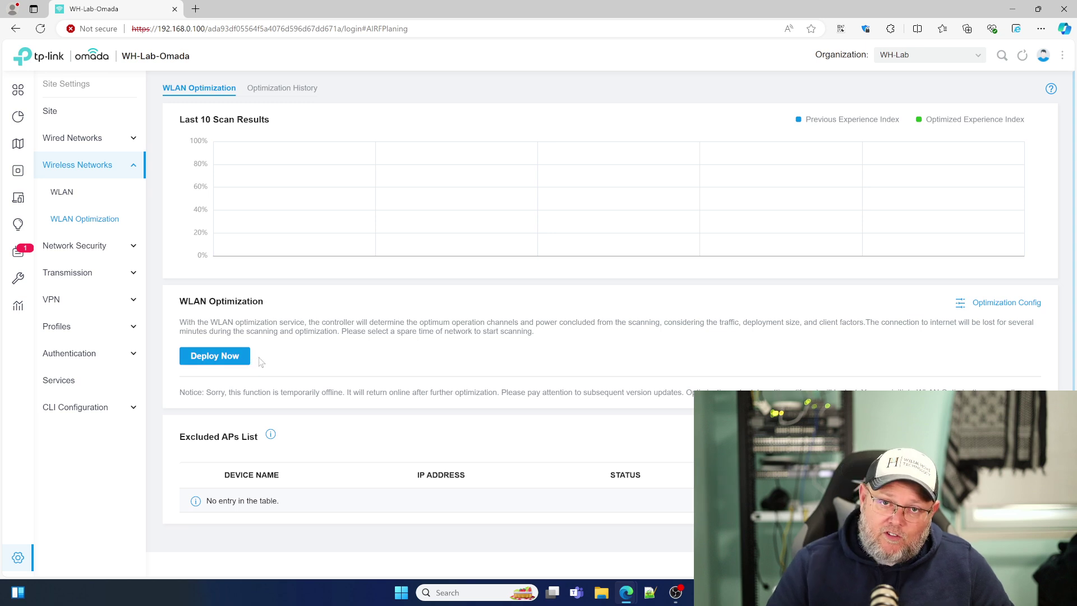
left_click(293, 89)
left_click(209, 91)
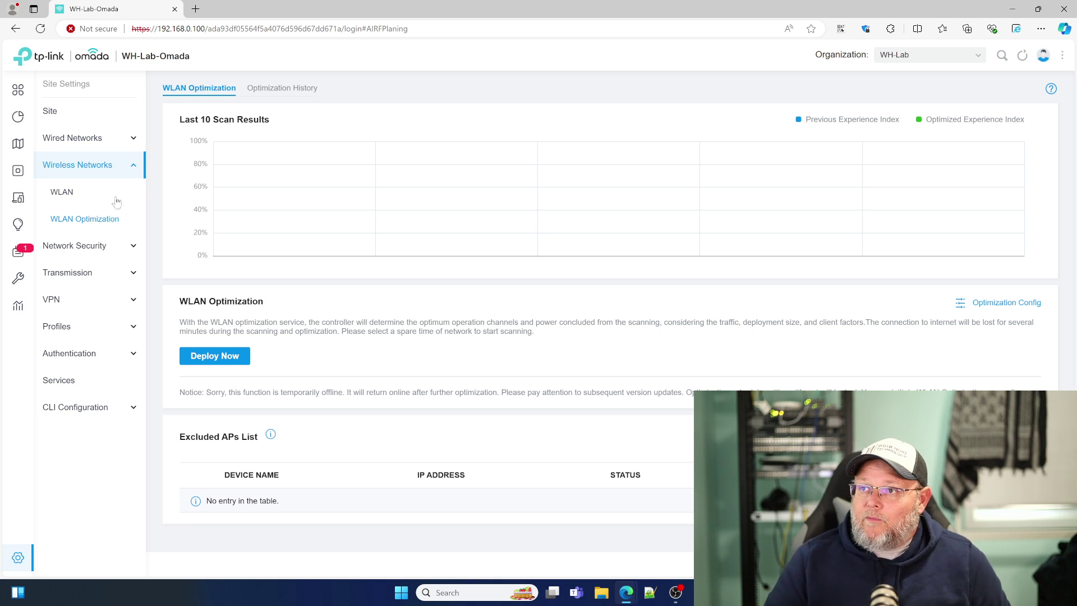
Step: Open Network Security ACL and inspect a new gateway rule form, including its source type choices
left_click(107, 246)
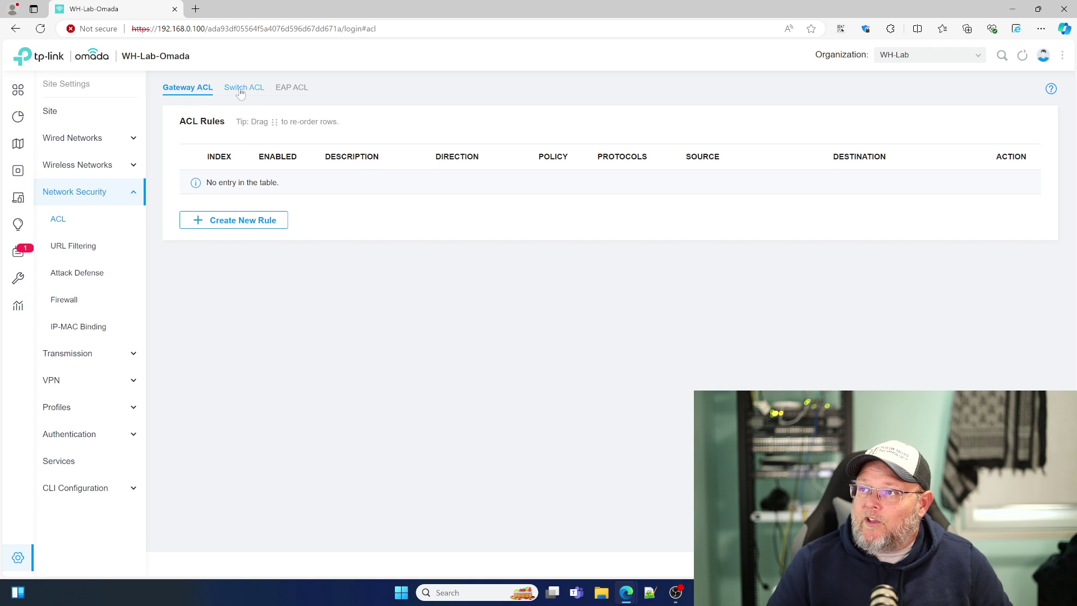
left_click(251, 222)
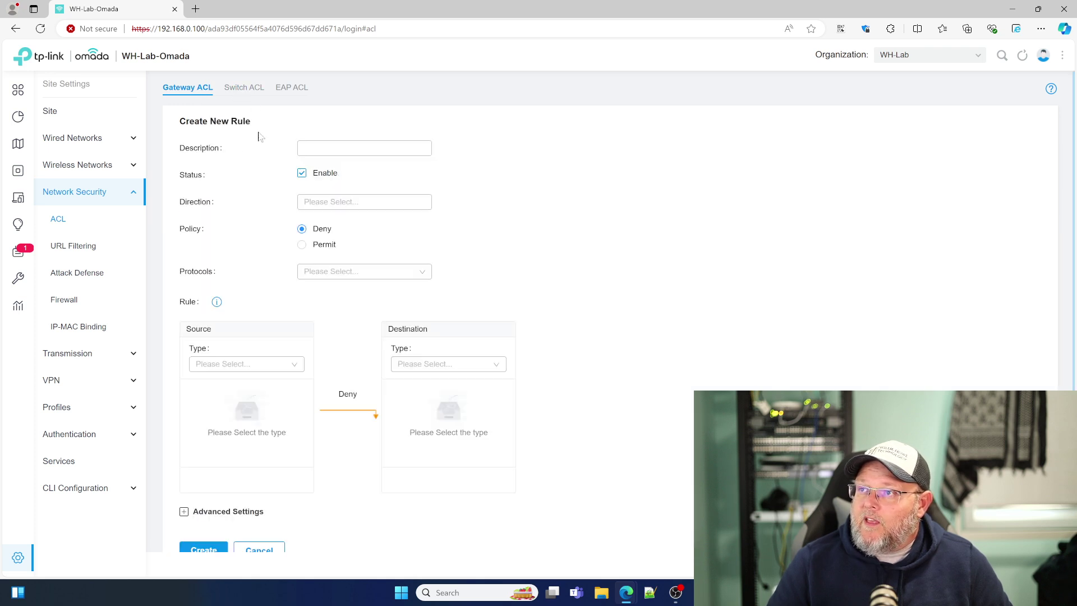
scroll(224, 393, "down", 1)
scroll(196, 449, "up", 1)
scroll(180, 470, "down", 1)
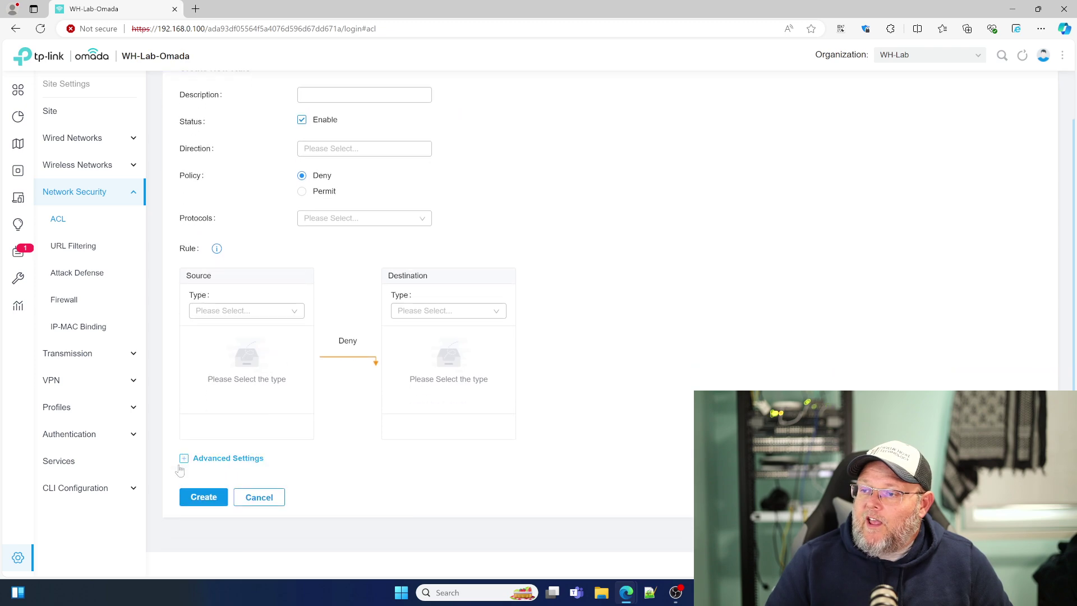
left_click(183, 458)
scroll(188, 463, "down", 2)
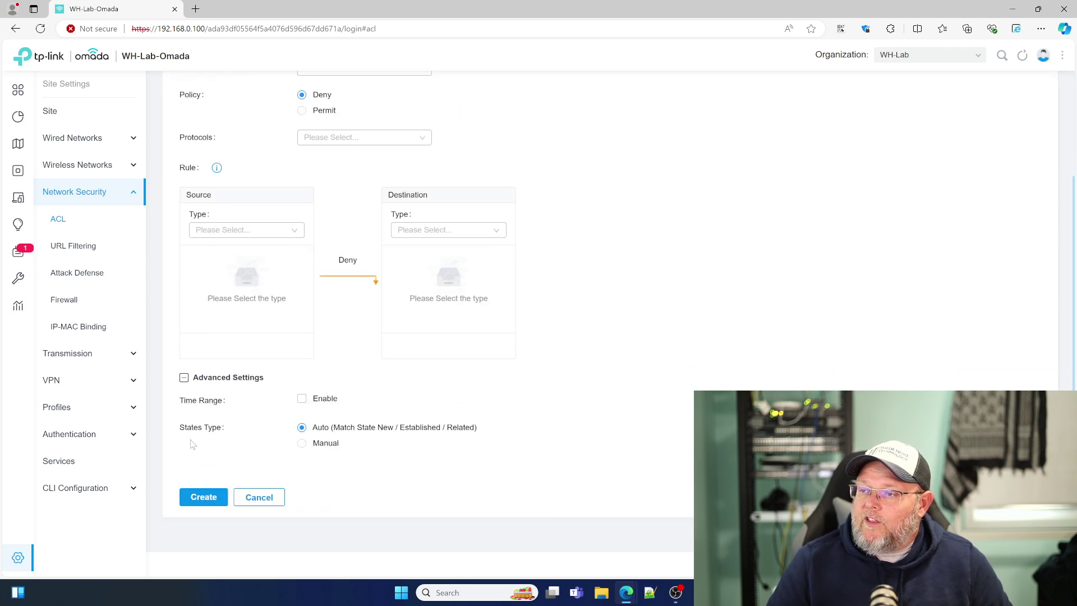
scroll(192, 444, "up", 3)
left_click(251, 364)
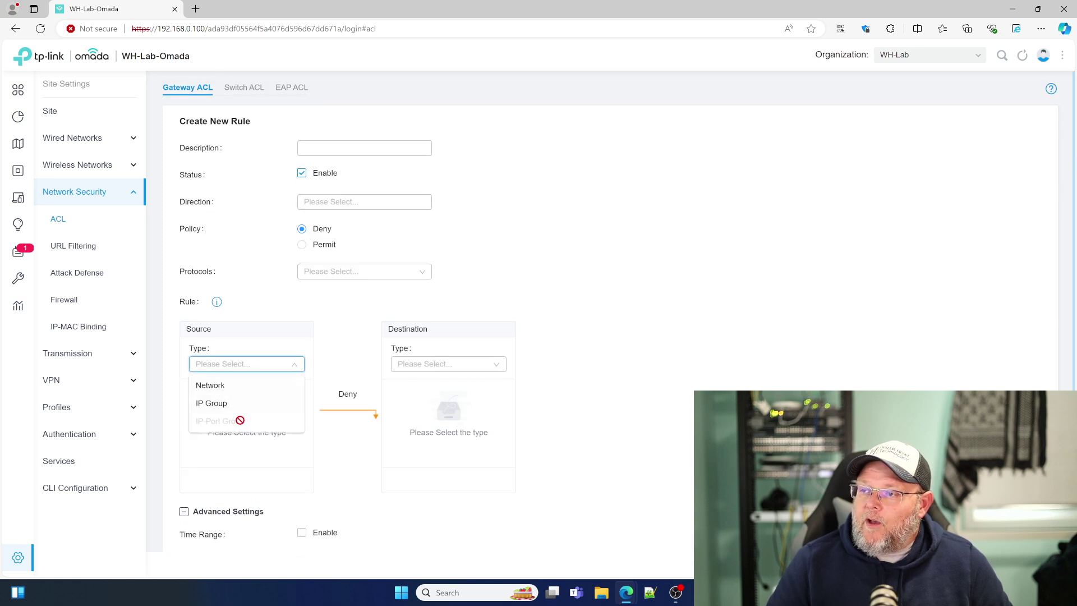
left_click(241, 256)
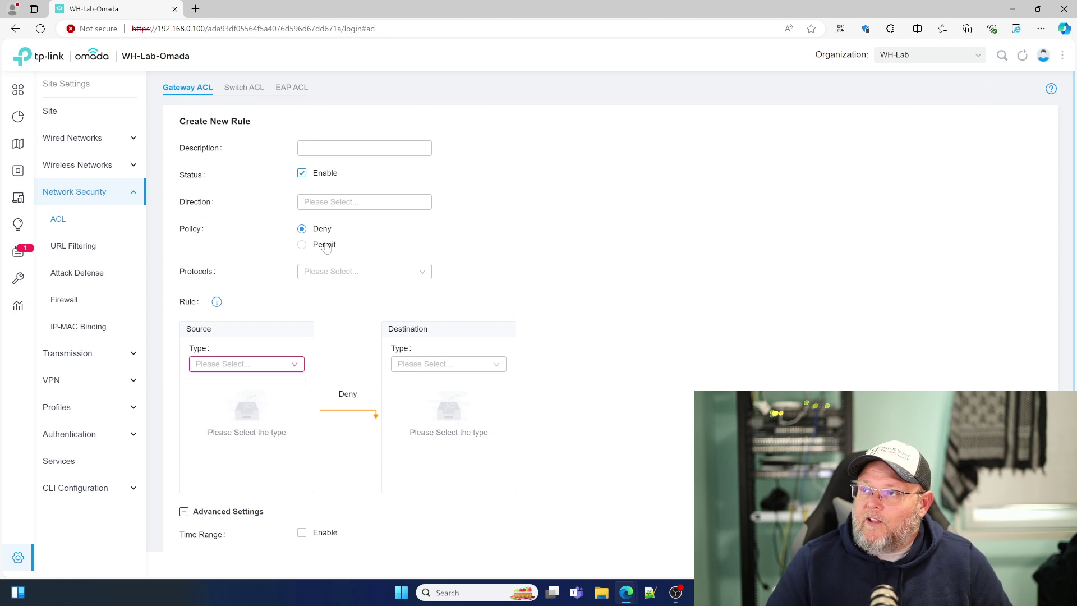
Step: Check the Switch ACL and EAP ACL tabs, then return to Gateway ACL
left_click(245, 89)
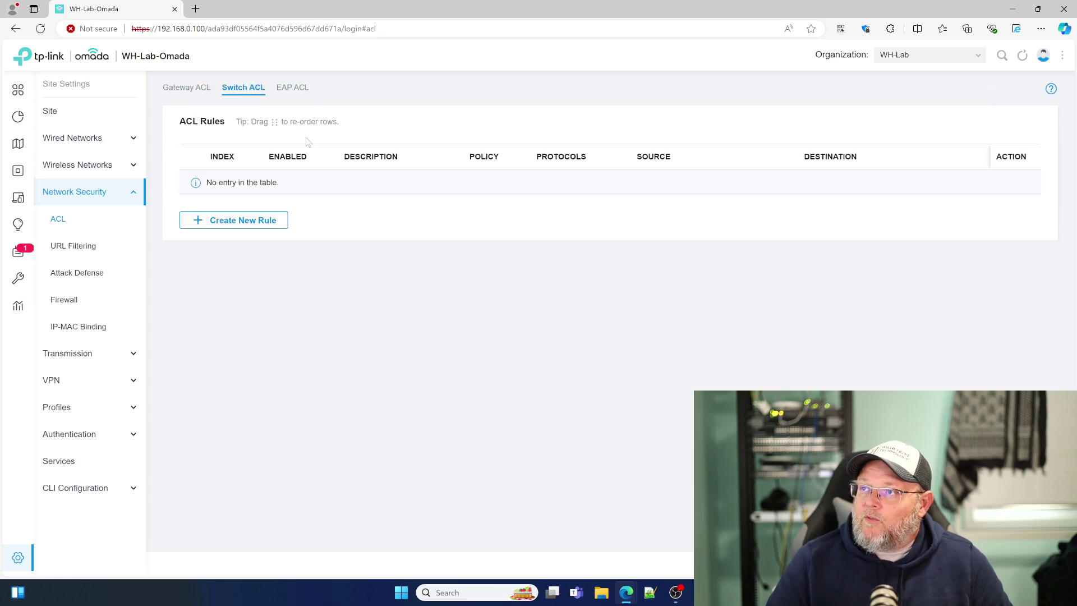
left_click(302, 94)
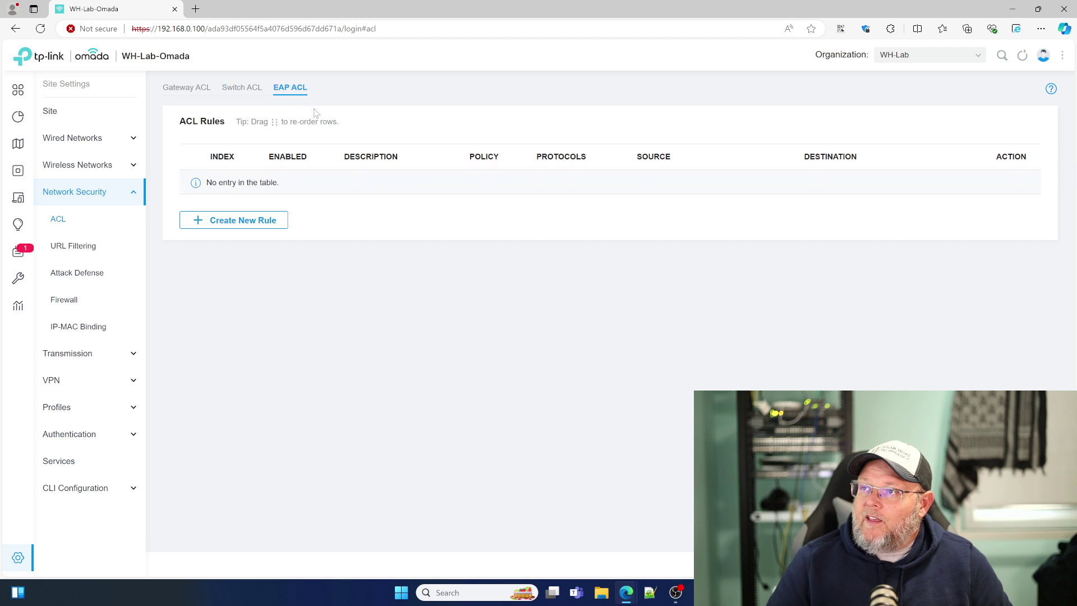
left_click(194, 89)
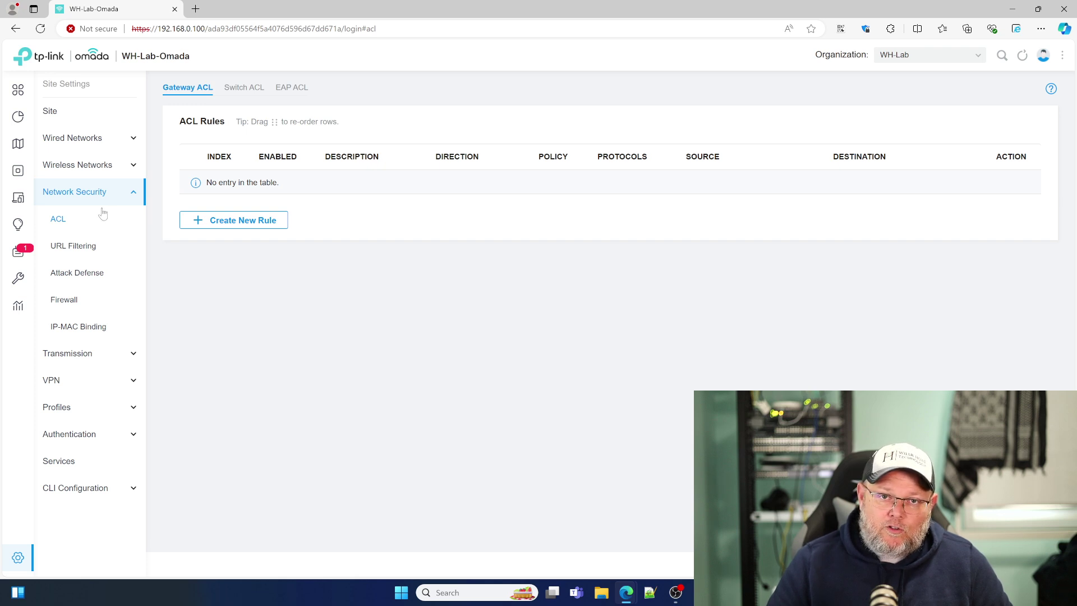
Step: Review the gateway and EAP URL filtering rules and the Attack Defense settings
left_click(92, 249)
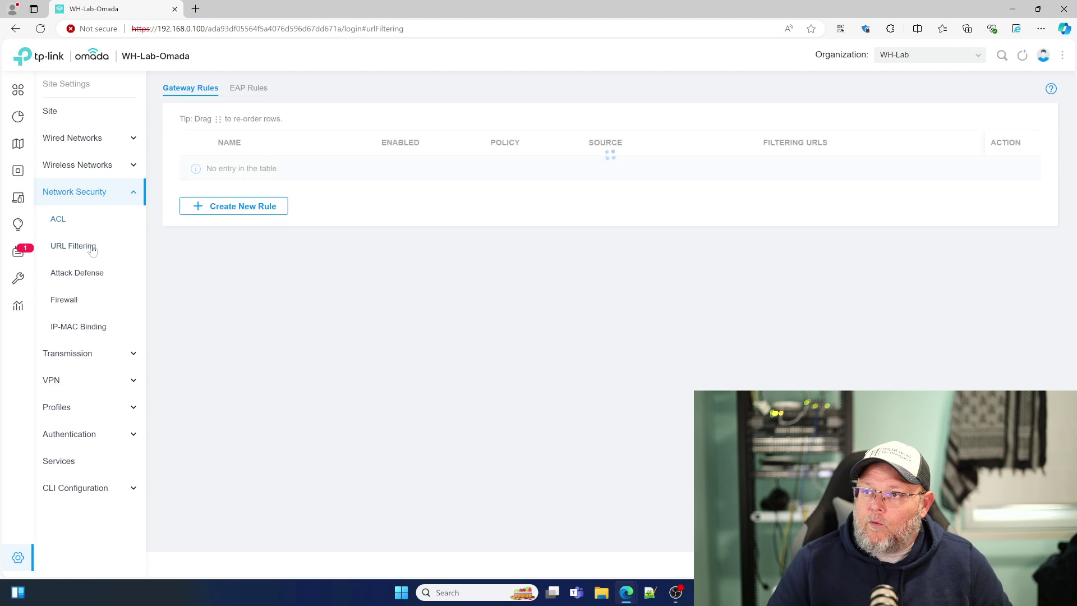
left_click(248, 88)
left_click(191, 89)
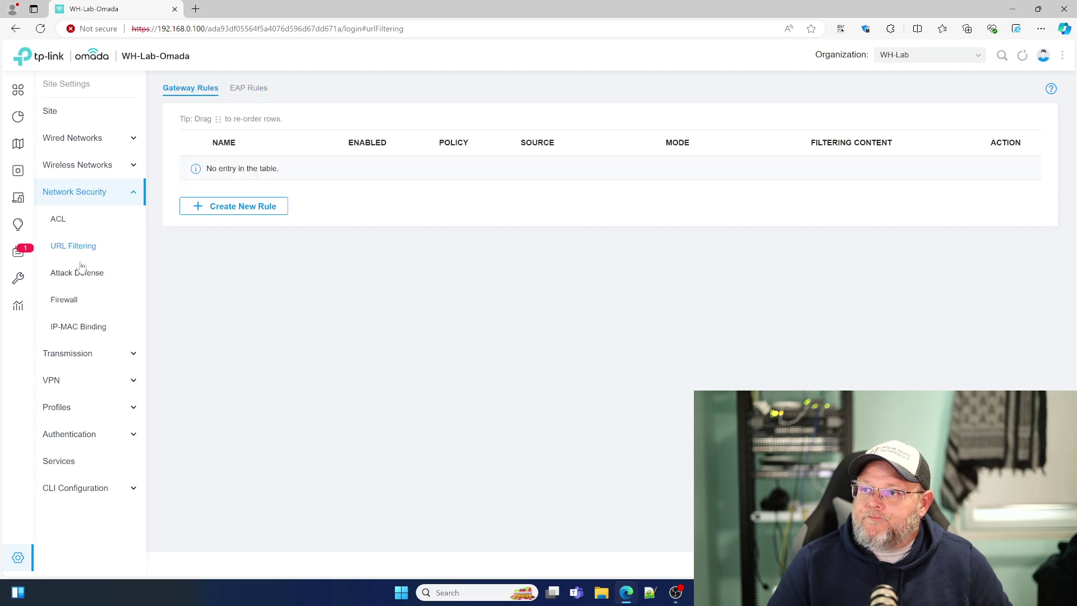
left_click(80, 271)
scroll(218, 239, "down", 4)
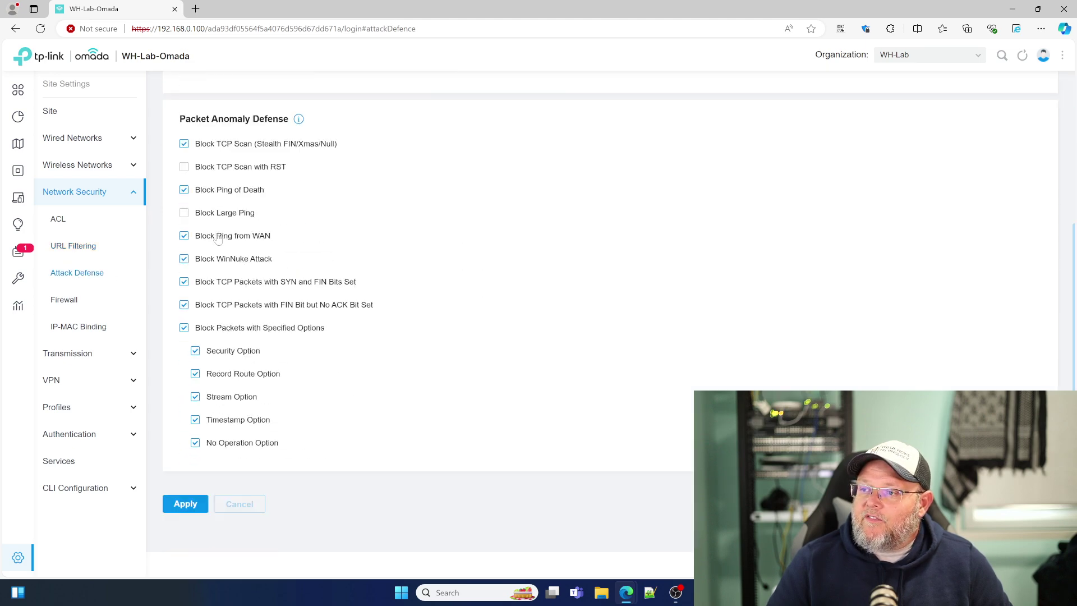
scroll(260, 273, "up", 1)
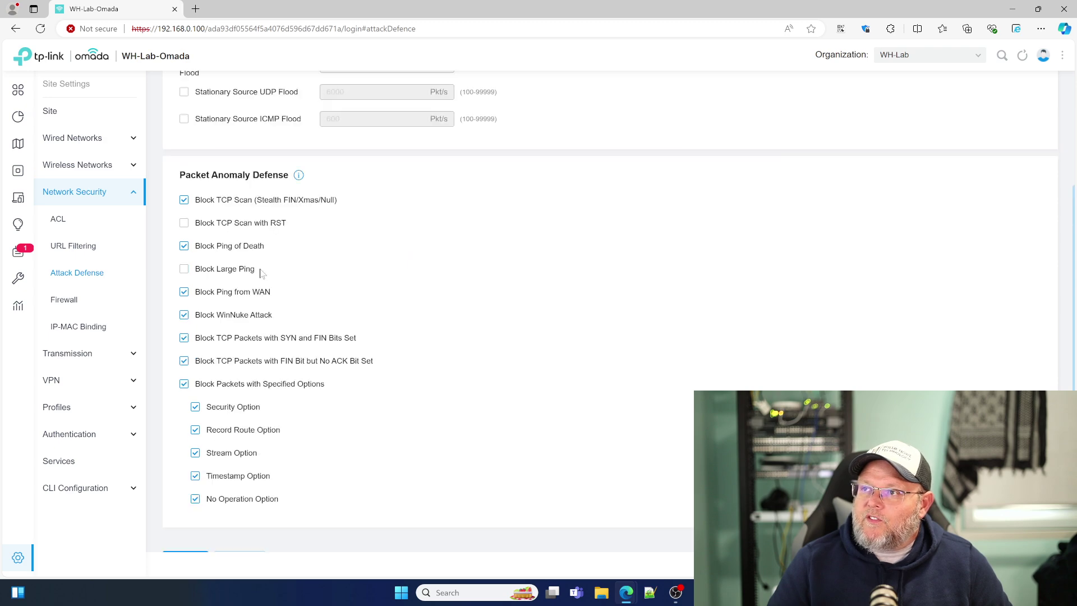
scroll(261, 273, "up", 3)
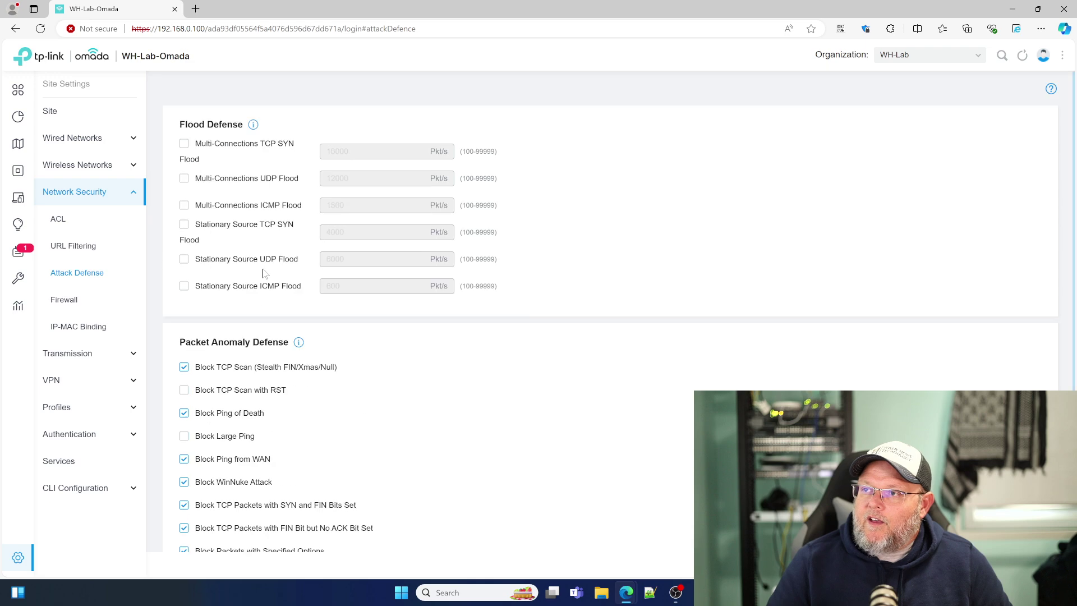
Step: Look over the Firewall and IP-MAC Binding settings
left_click(64, 299)
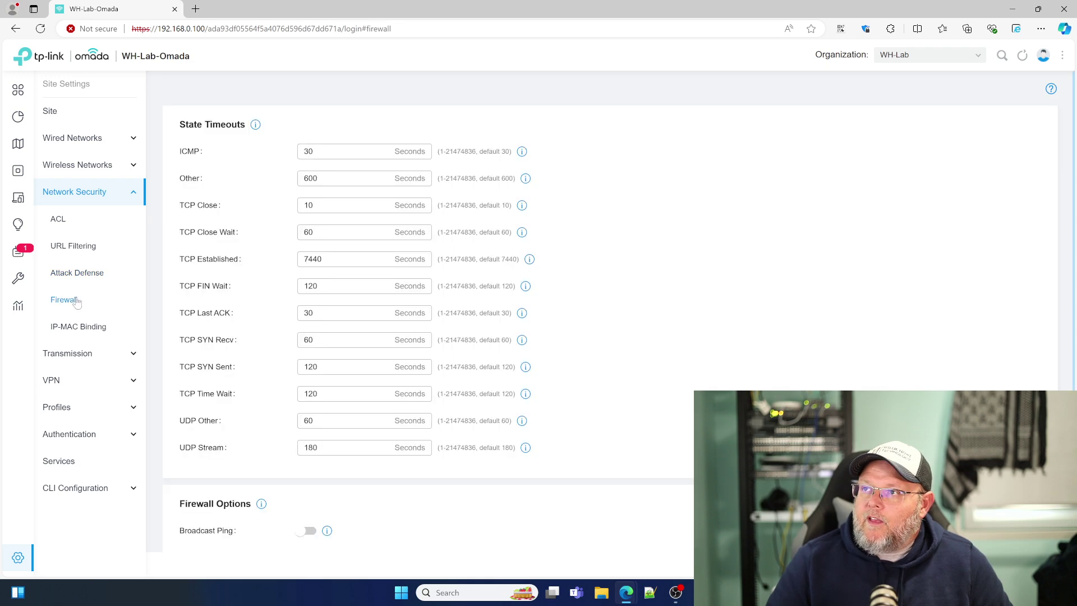
scroll(230, 321, "down", 3)
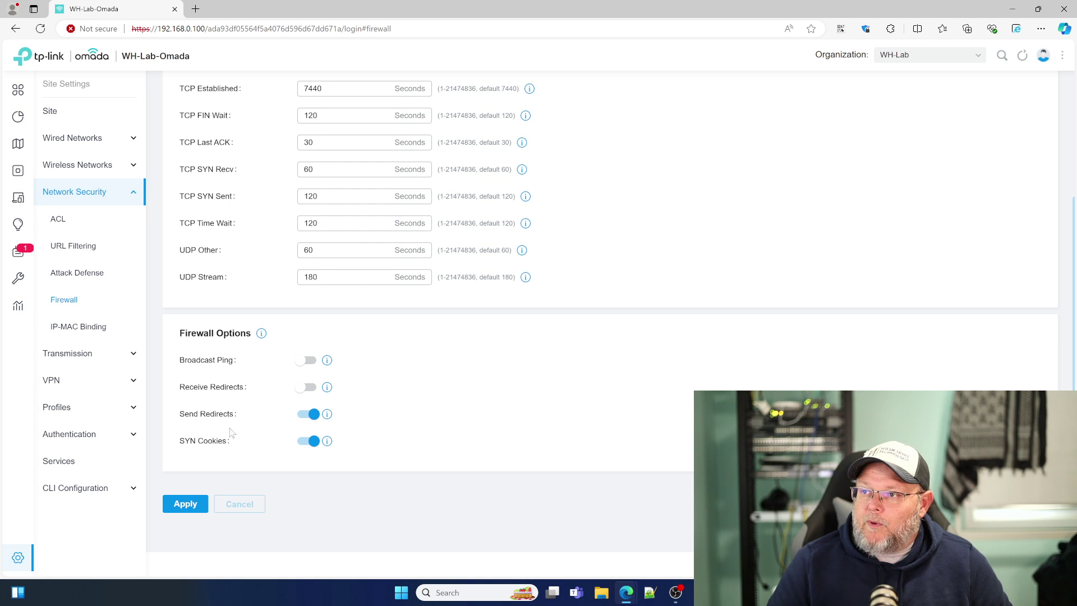
left_click(78, 327)
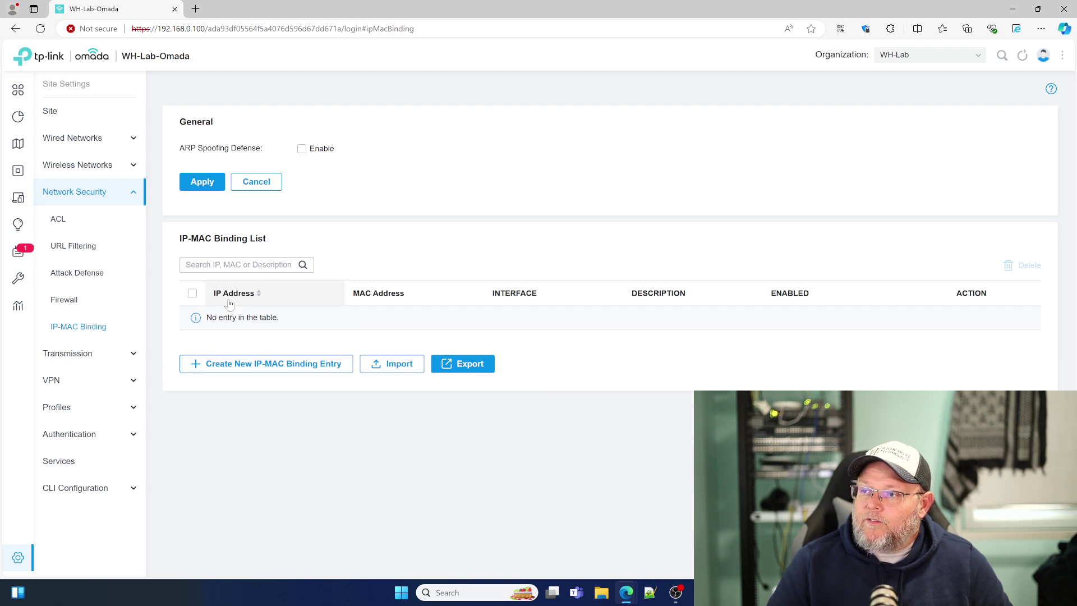
left_click(92, 354)
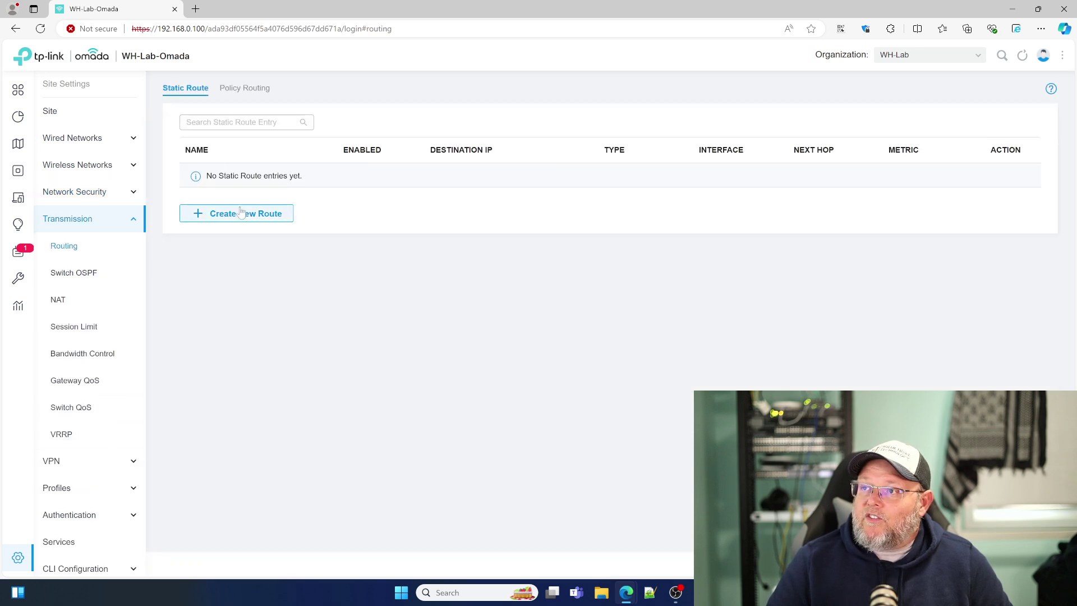
Step: Compare the Static and Policy Routing tables, then check the switch OSPF processes and interfaces
left_click(250, 85)
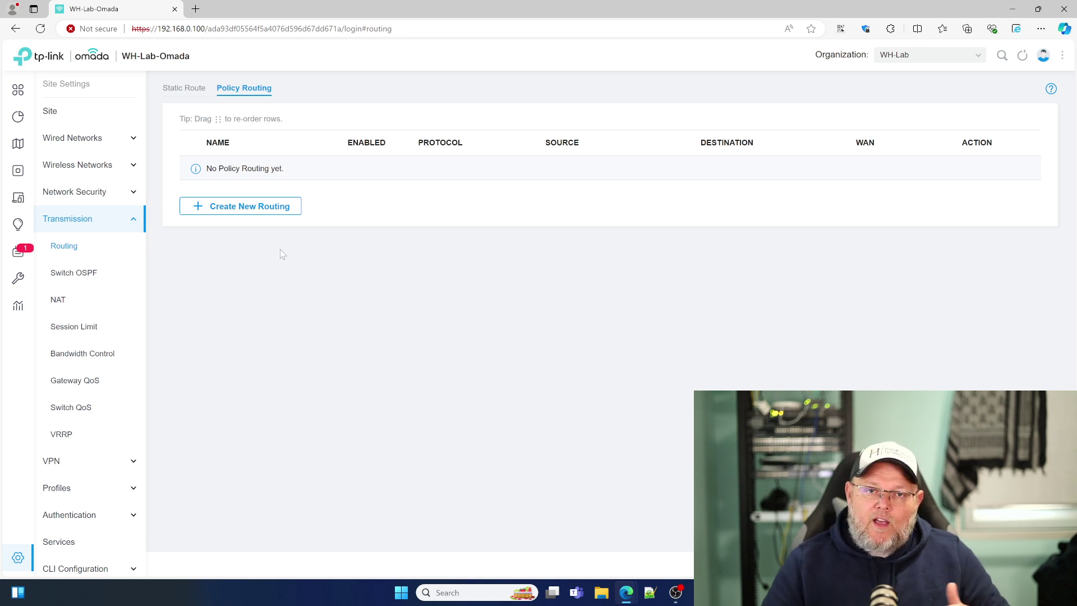
left_click(205, 94)
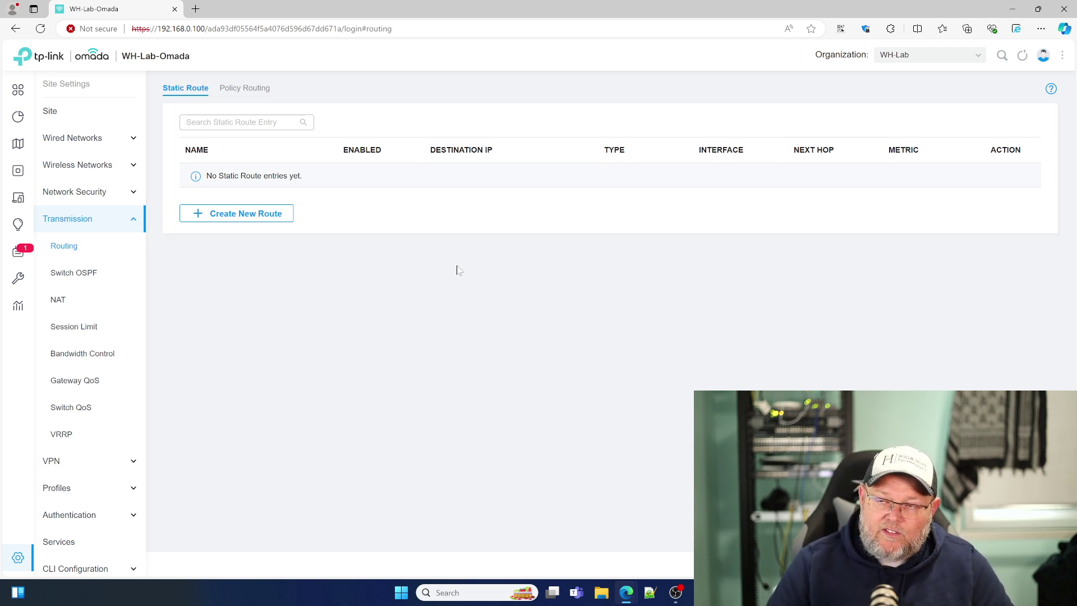
left_click(85, 277)
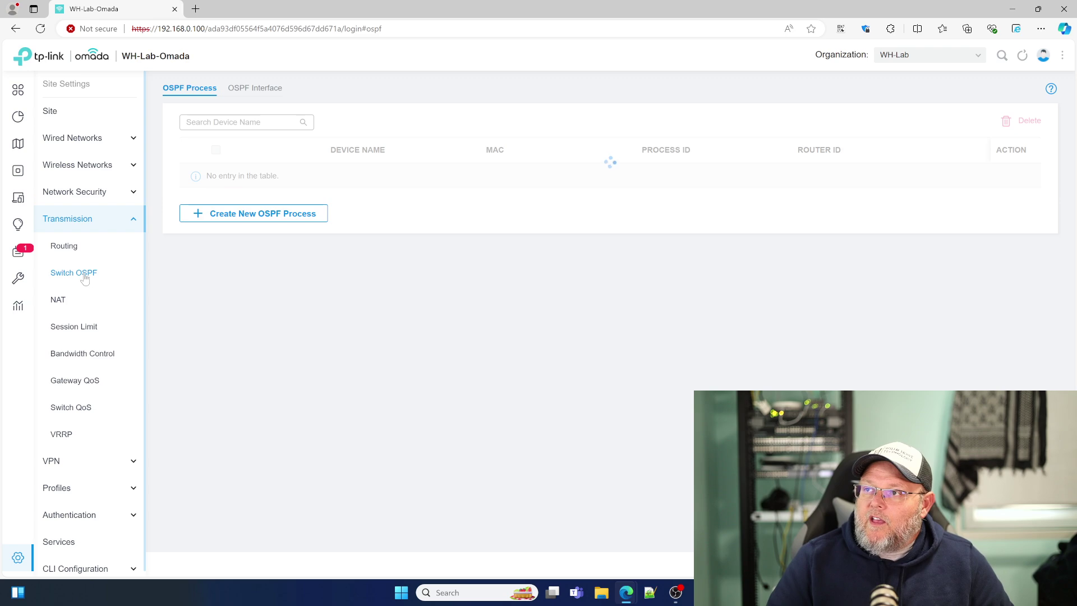
left_click(259, 91)
left_click(187, 95)
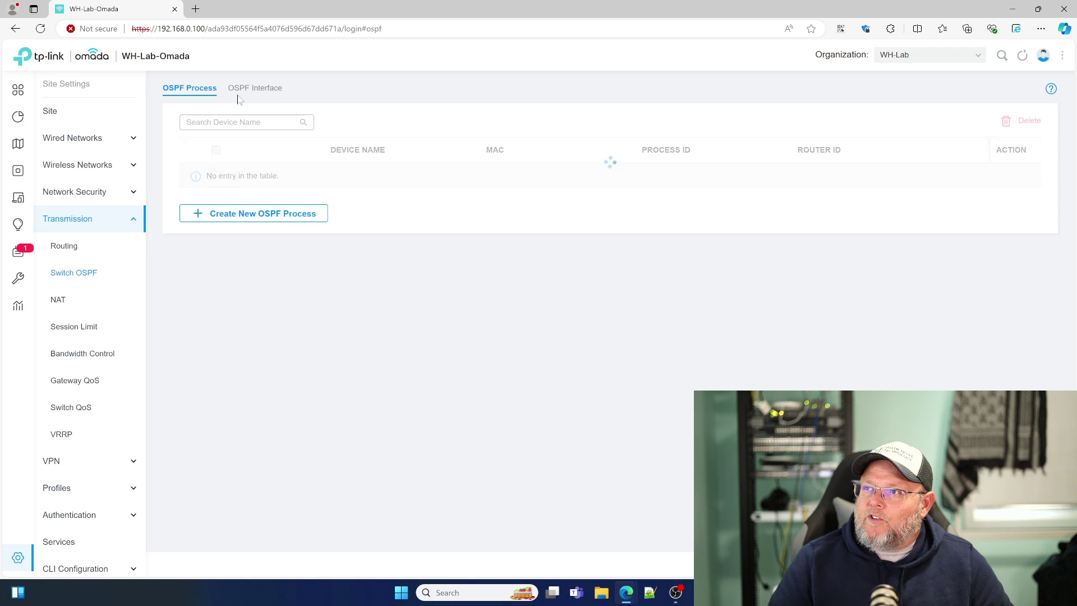
Step: Review the NAT Port Forwarding, ALG and One-to-One NAT tabs
left_click(58, 301)
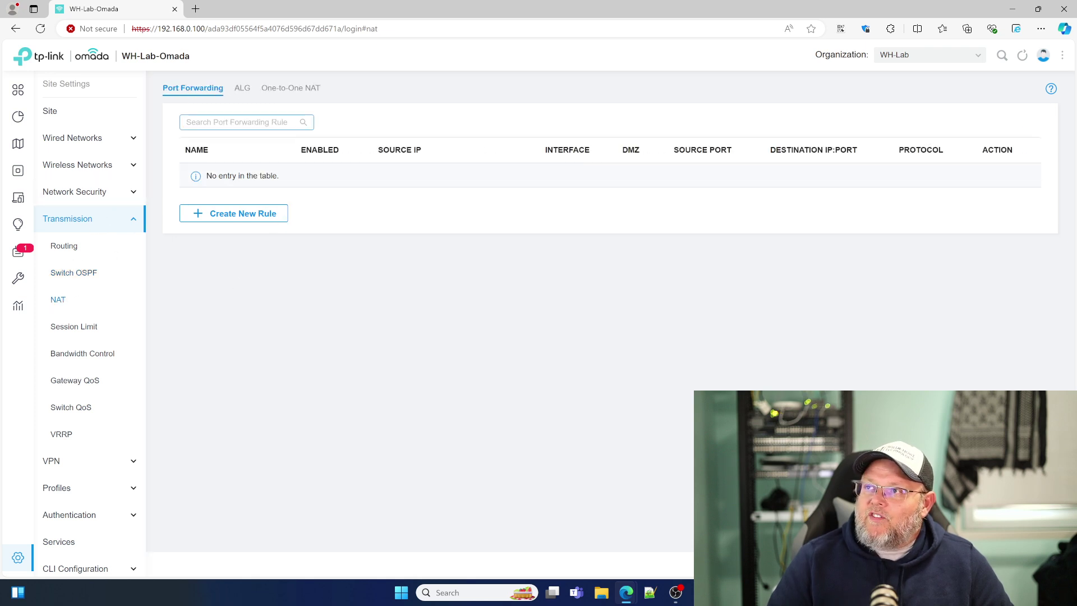
left_click(243, 89)
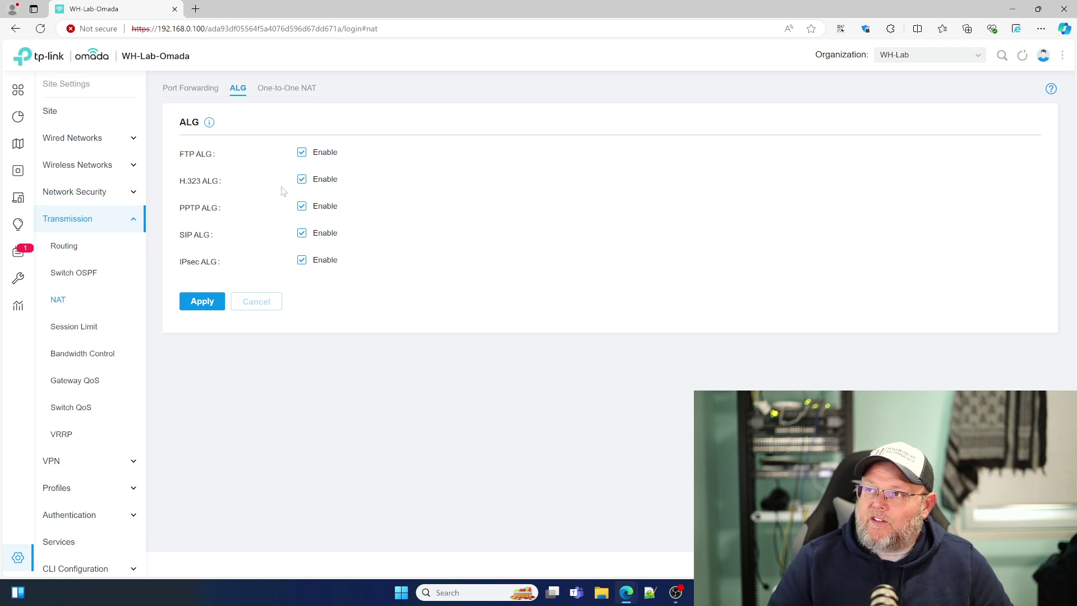
left_click(286, 89)
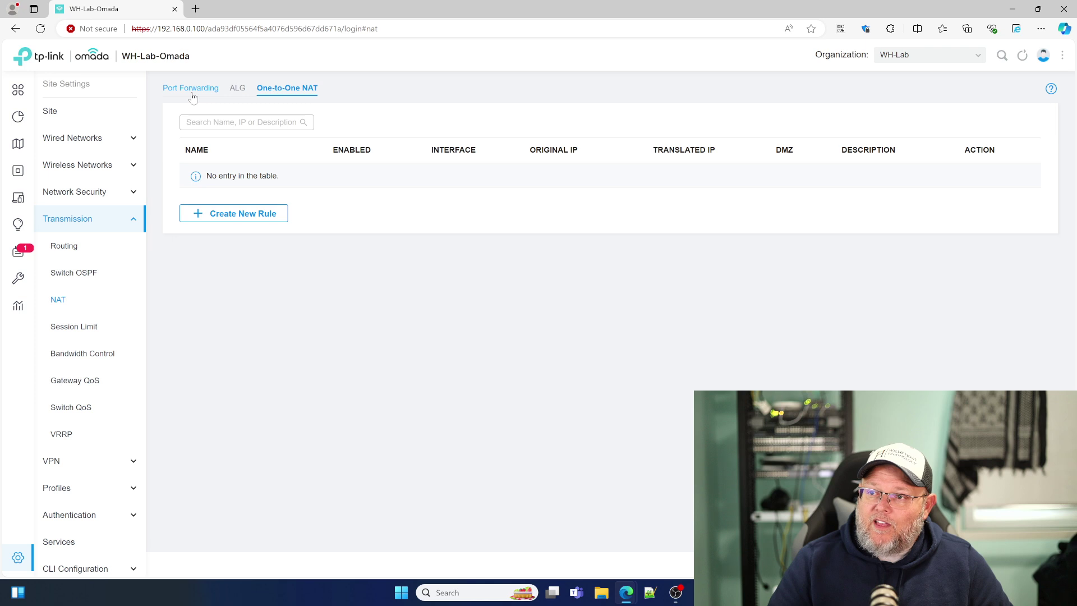
left_click(200, 100)
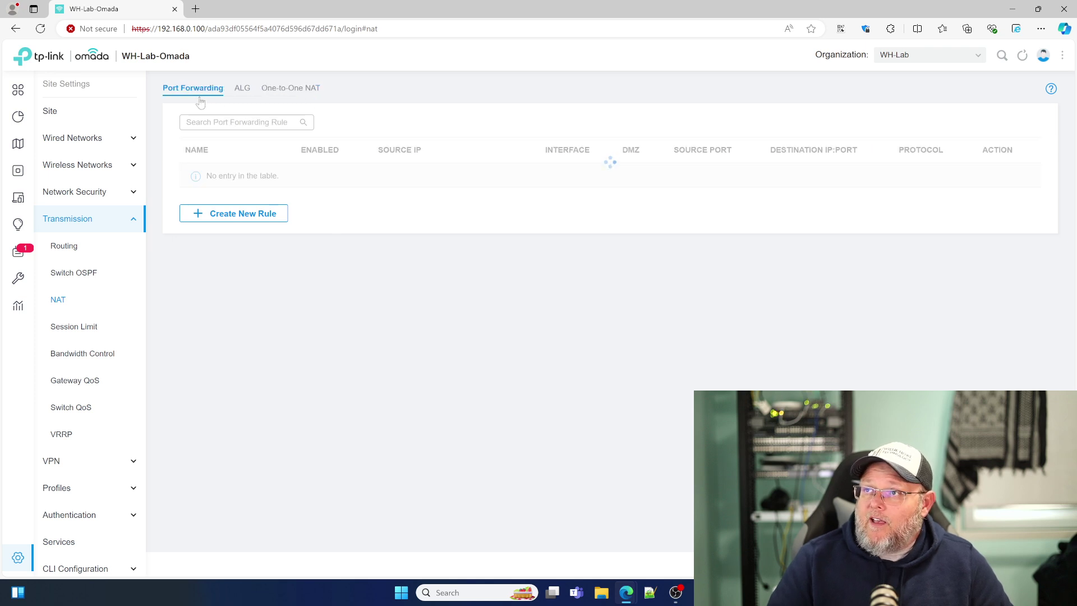
left_click(82, 327)
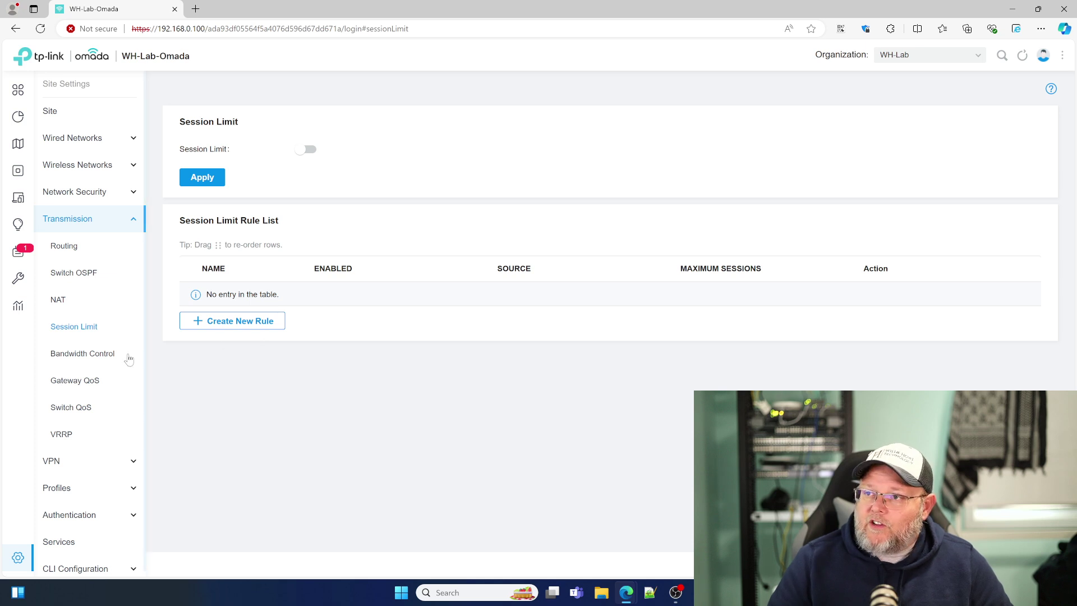
Step: Open and discard a new bandwidth control rule, then inspect a new gateway QoS bandwidth rule
left_click(103, 354)
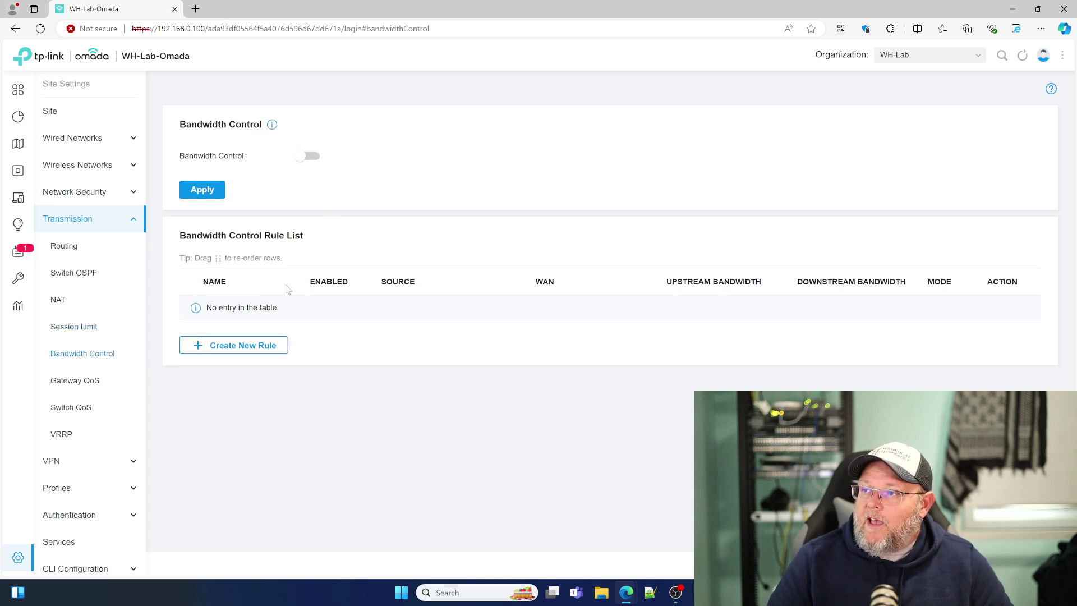
left_click(257, 347)
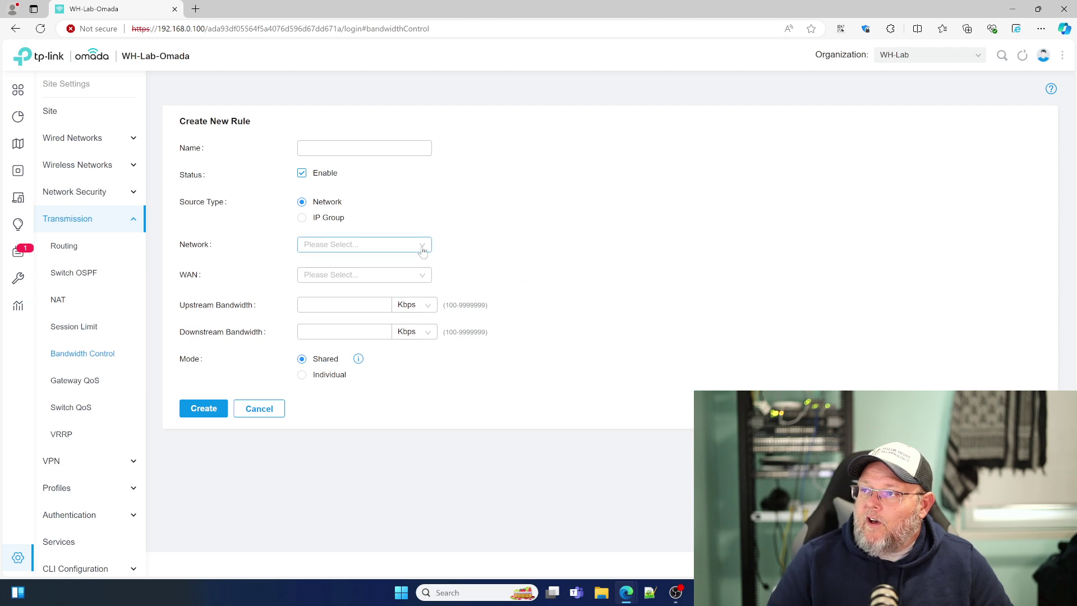
left_click(260, 410)
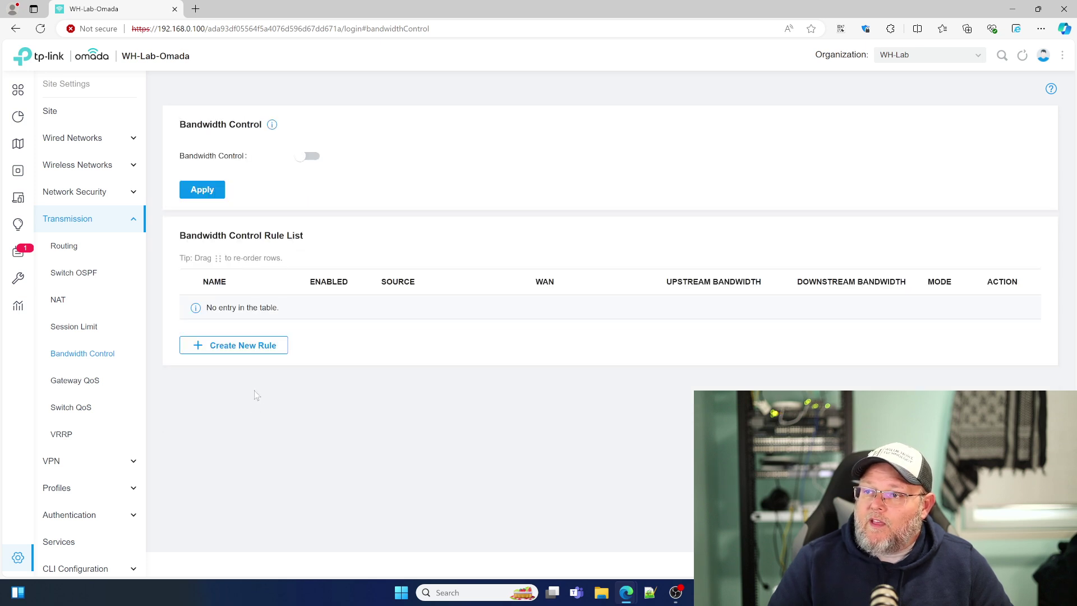
left_click(90, 384)
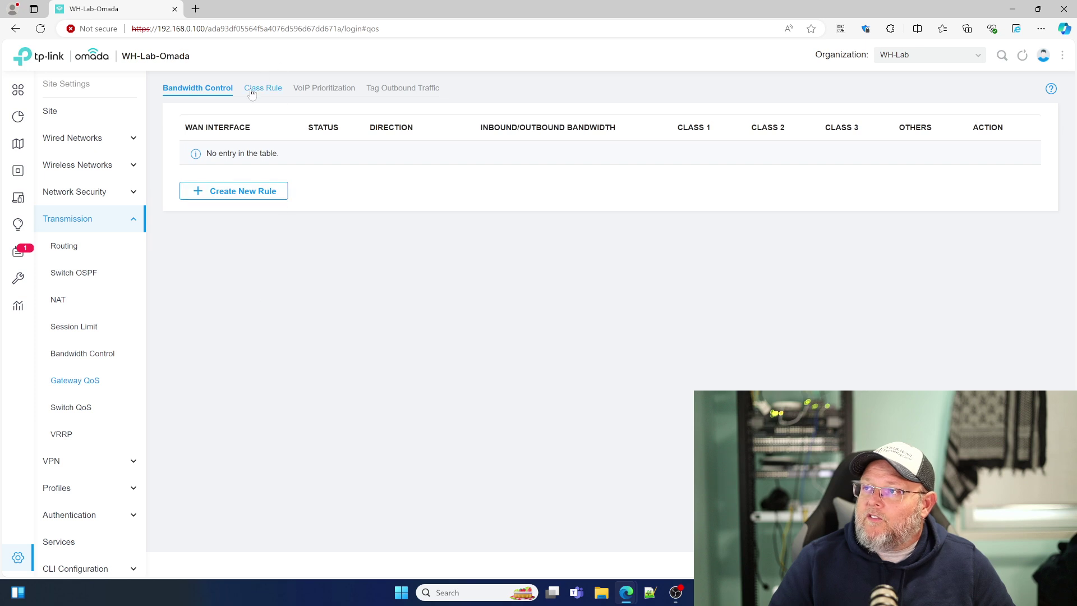
left_click(251, 195)
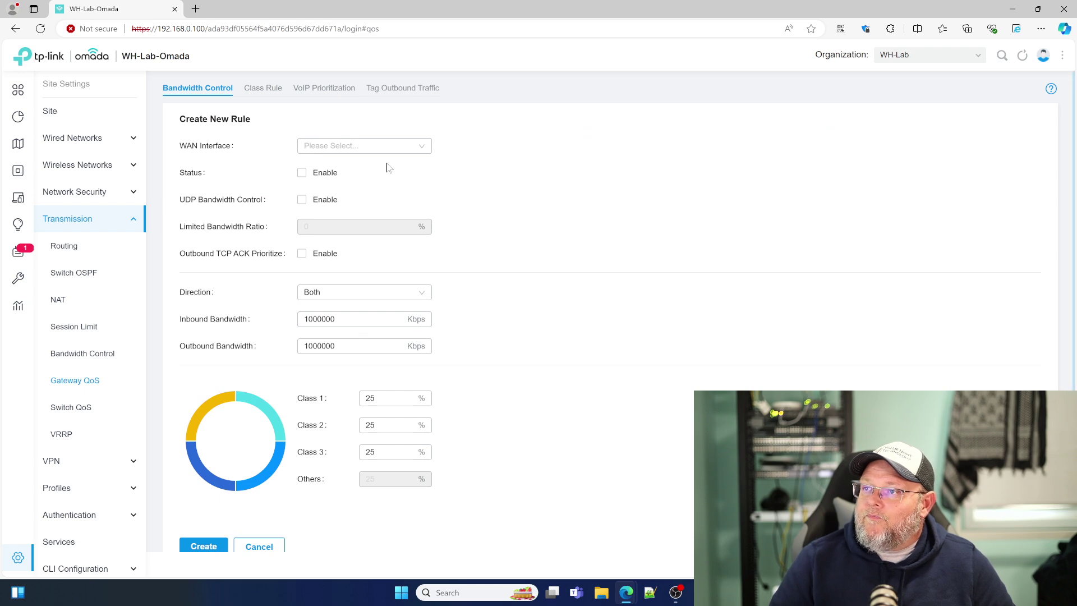
scroll(361, 275, "down", 1)
left_click(387, 348)
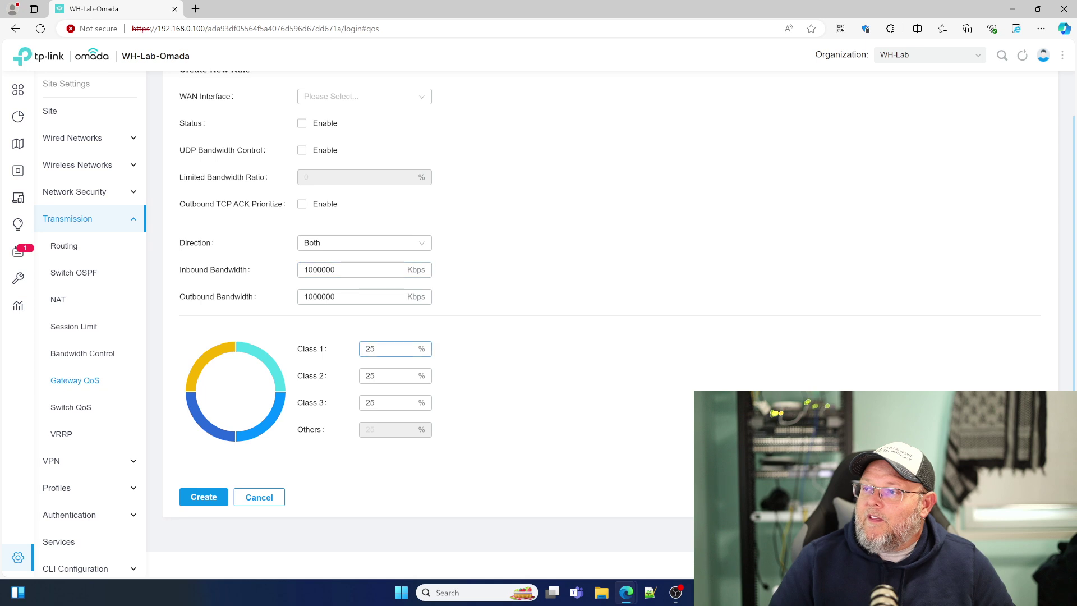
scroll(387, 336, "up", 1)
Step: Browse the QoS Class Rules, VoIP Prioritization and Outbound Traffic Tagging tabs without saving anything
left_click(258, 88)
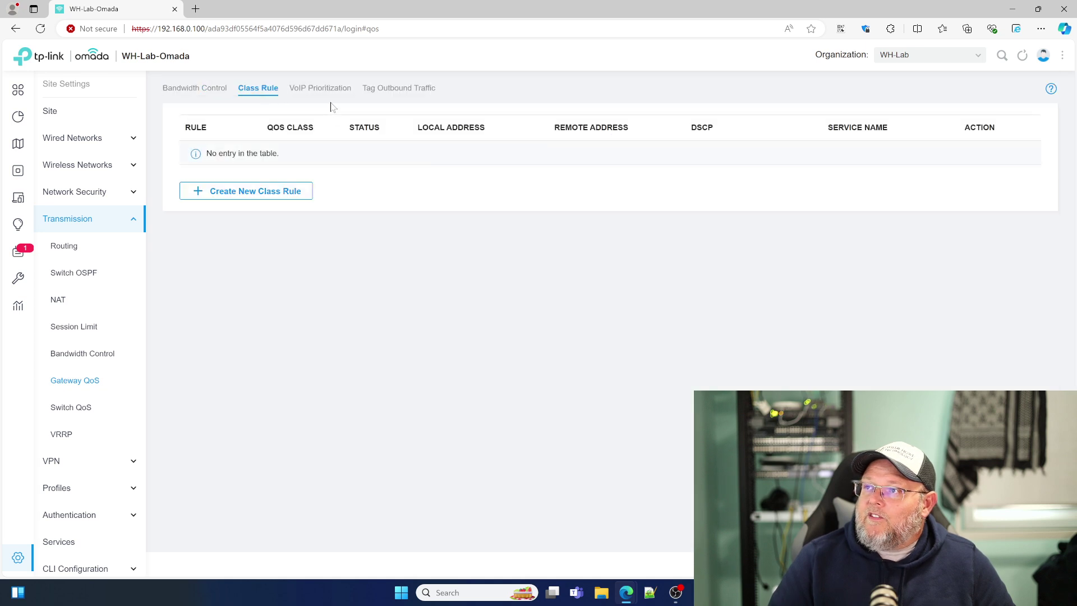
left_click(292, 193)
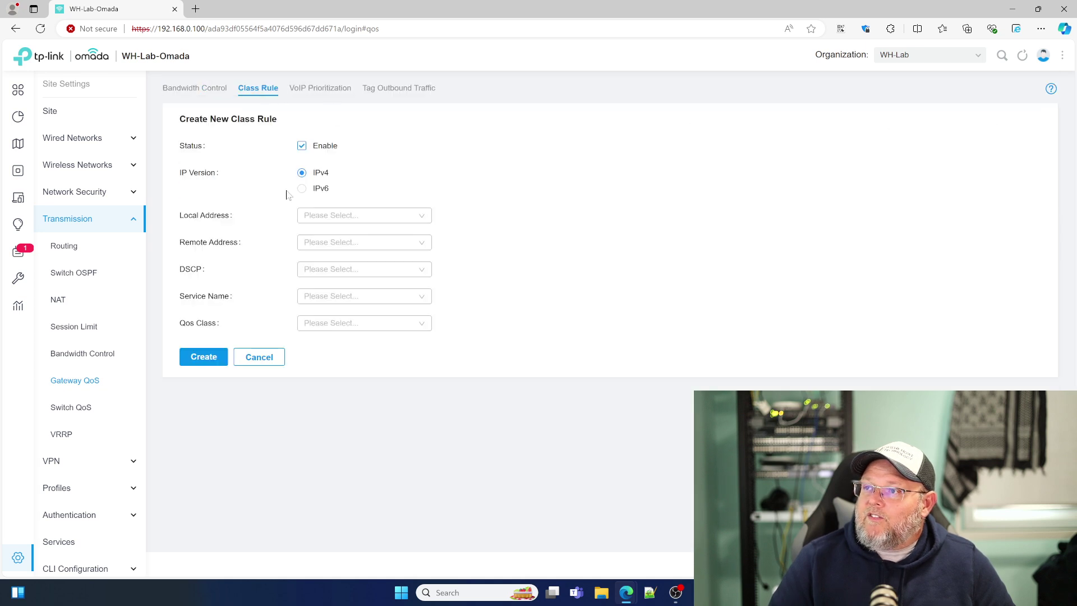
left_click(260, 361)
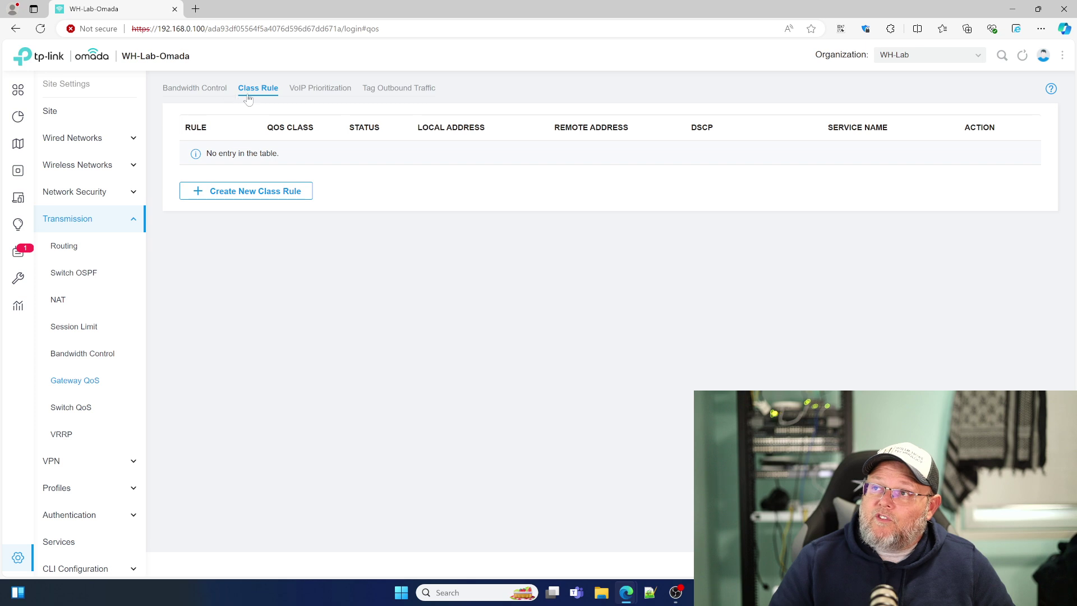
left_click(309, 95)
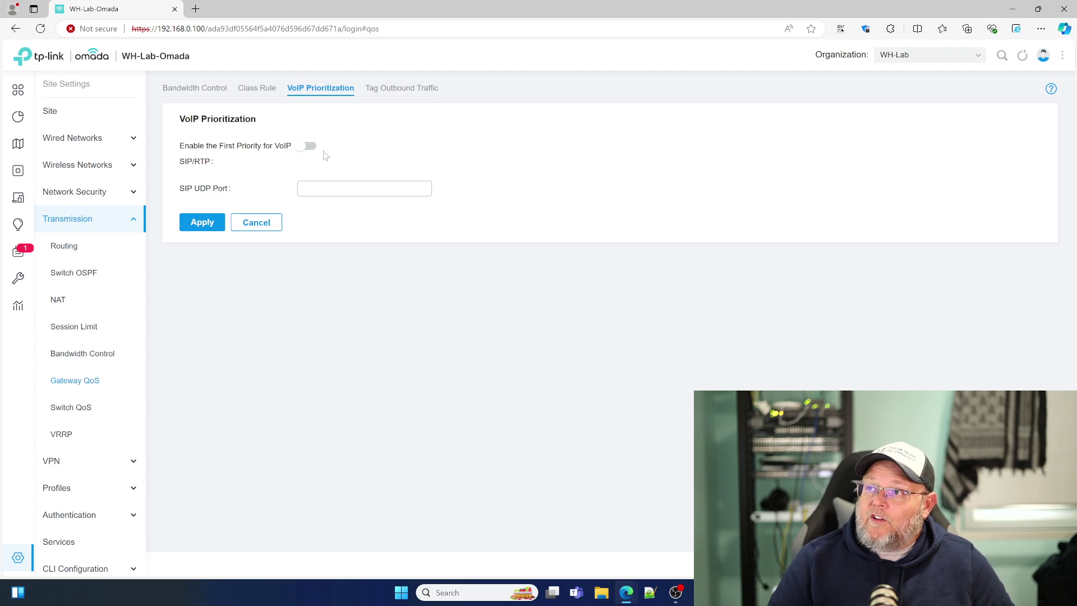
left_click(337, 189)
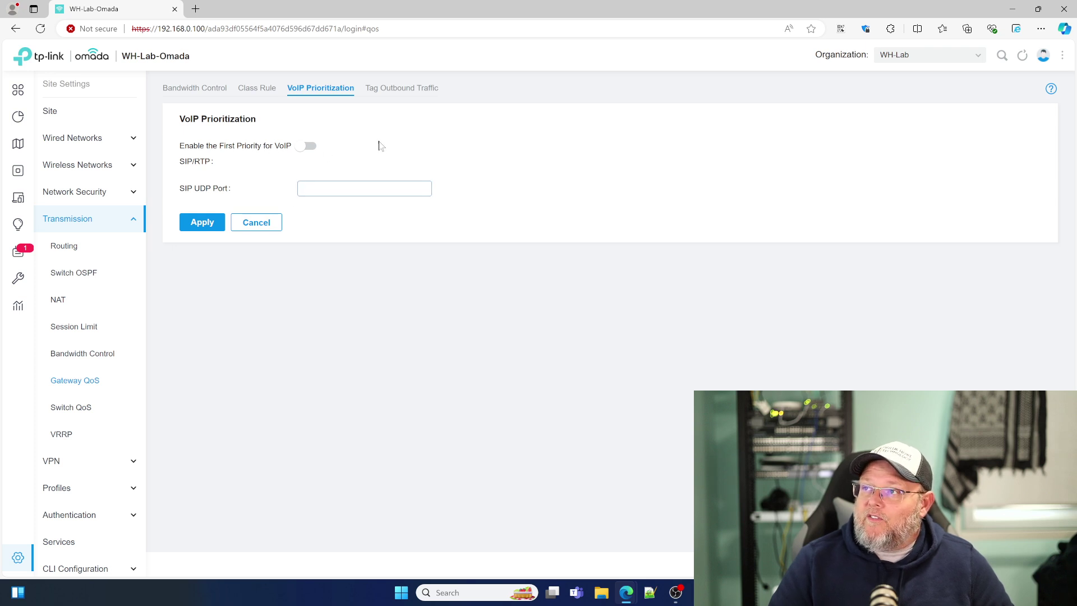
left_click(379, 92)
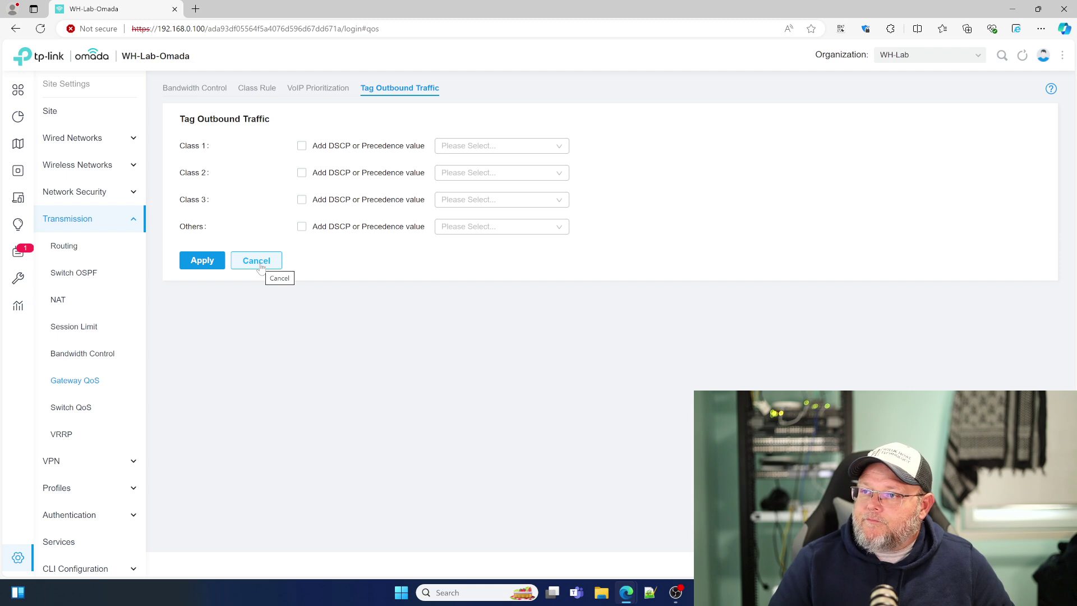
left_click(260, 266)
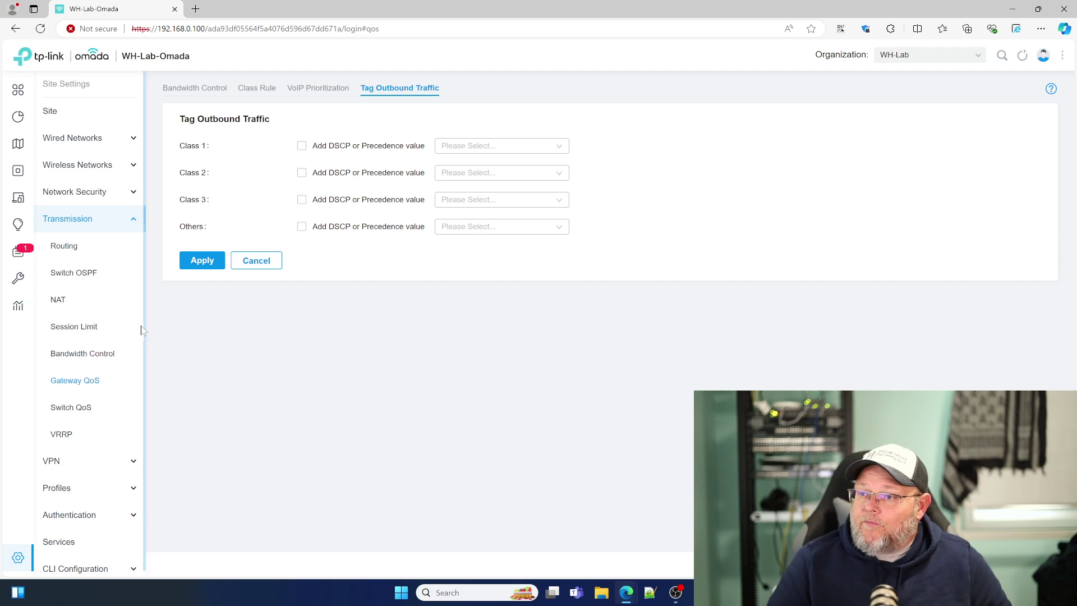
left_click(76, 409)
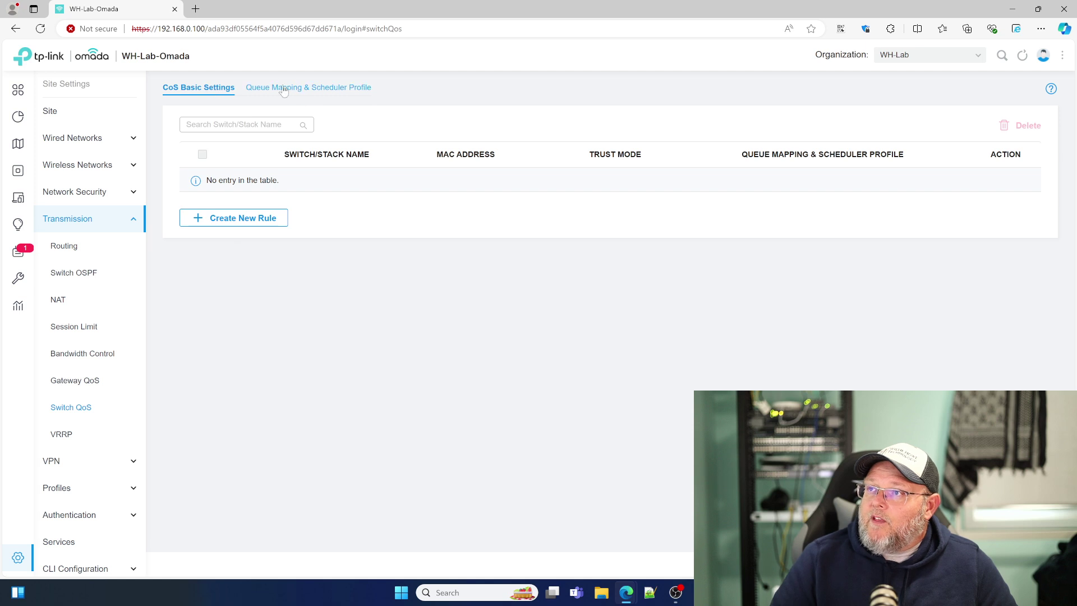
Step: Glance at the Queue Mapping & Scheduler profiles, then open the still-empty VRRP page
left_click(284, 90)
left_click(199, 90)
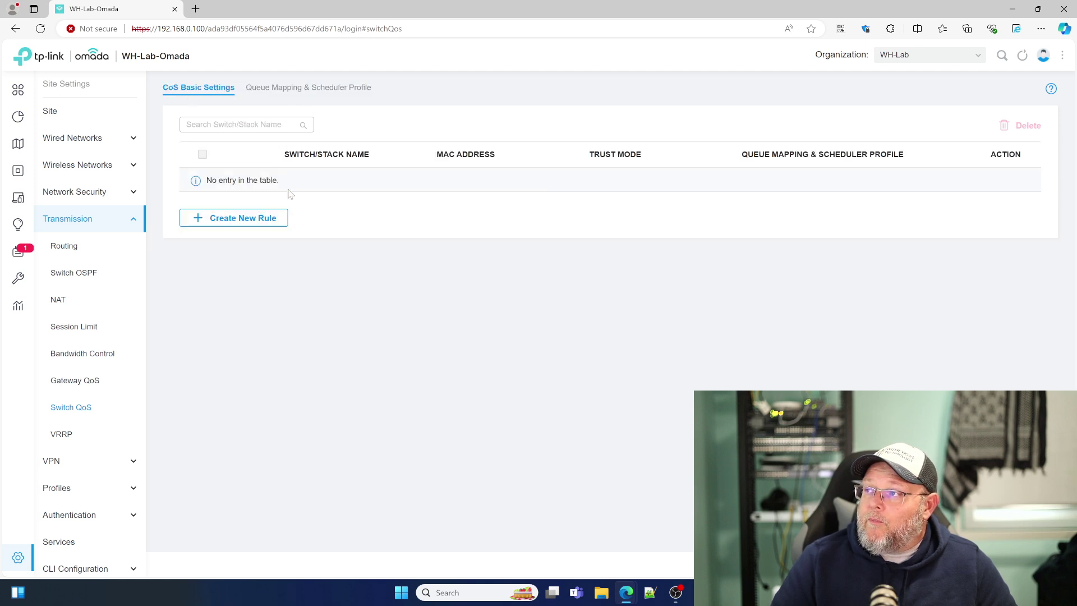
left_click(78, 436)
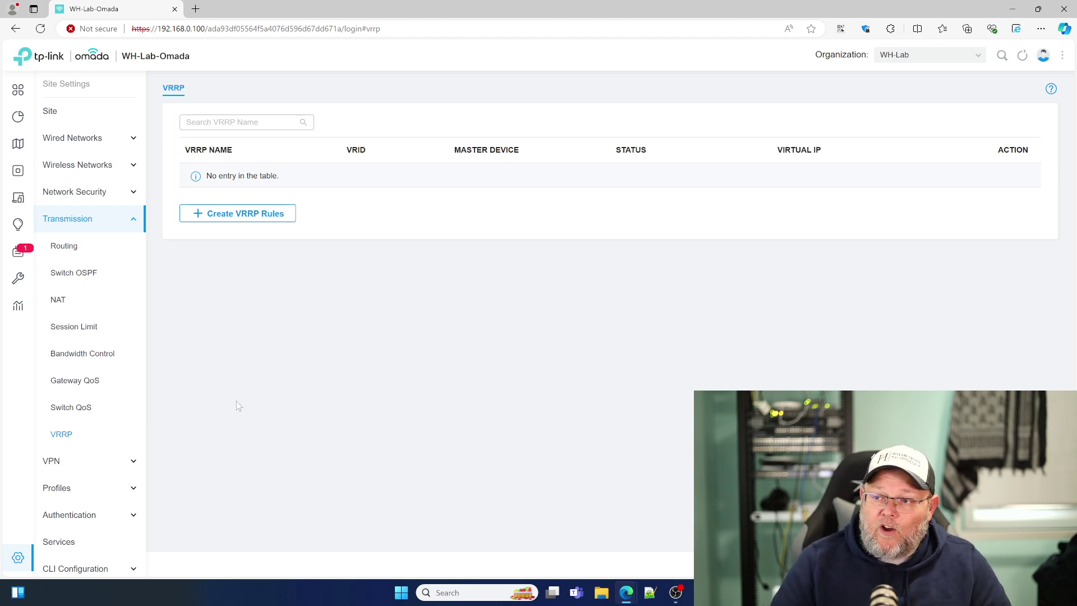
scroll(89, 387, "down", 1)
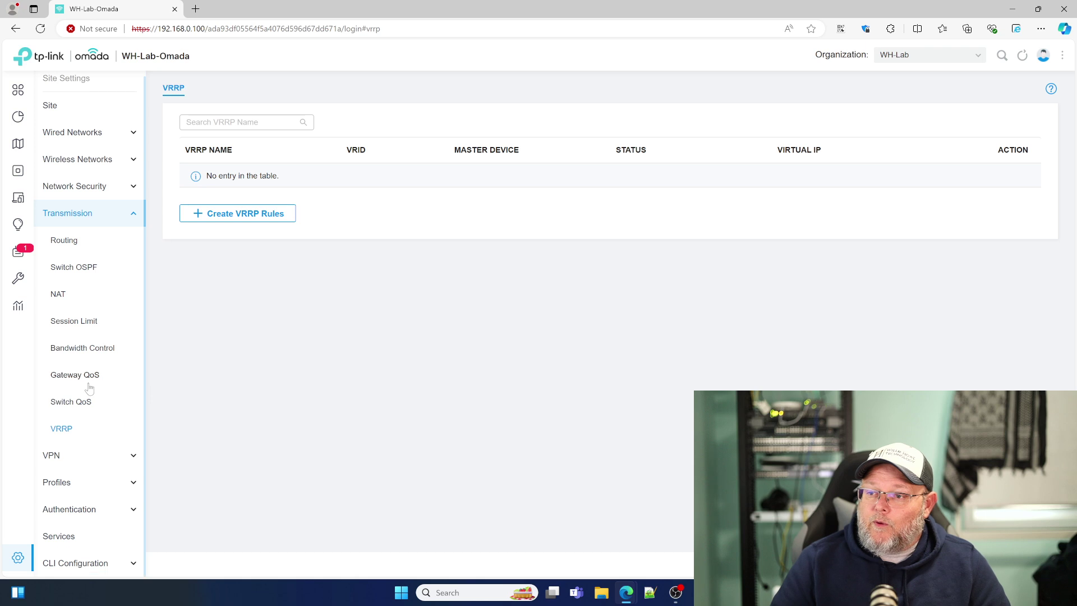
Step: Open VPN settings, discard a trial policy, and browse the VPN User and IPsec Failover tabs
left_click(84, 215)
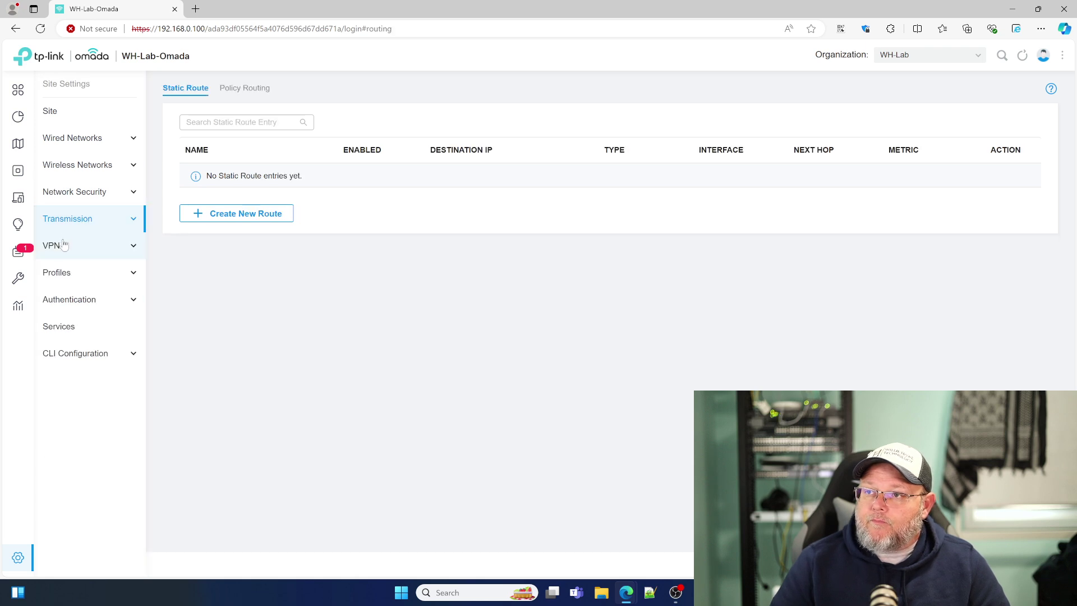
left_click(56, 247)
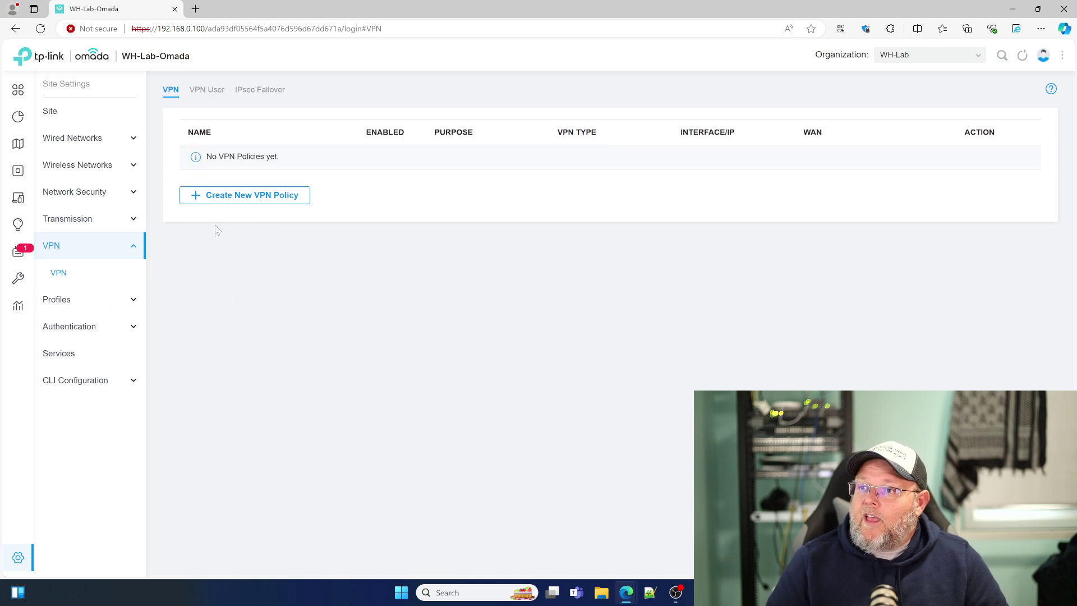
left_click(240, 196)
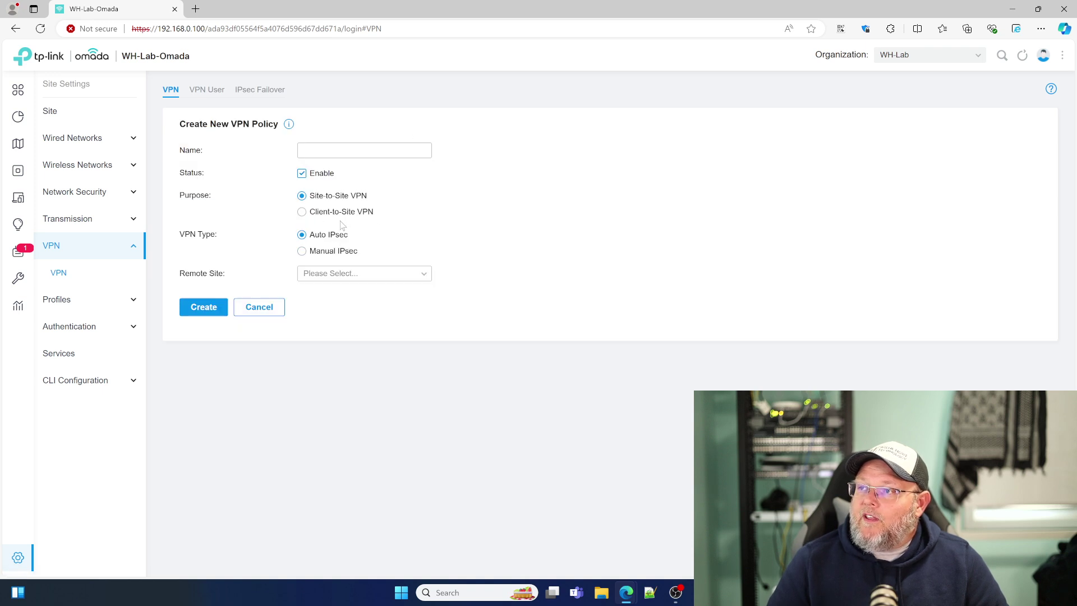
left_click(271, 309)
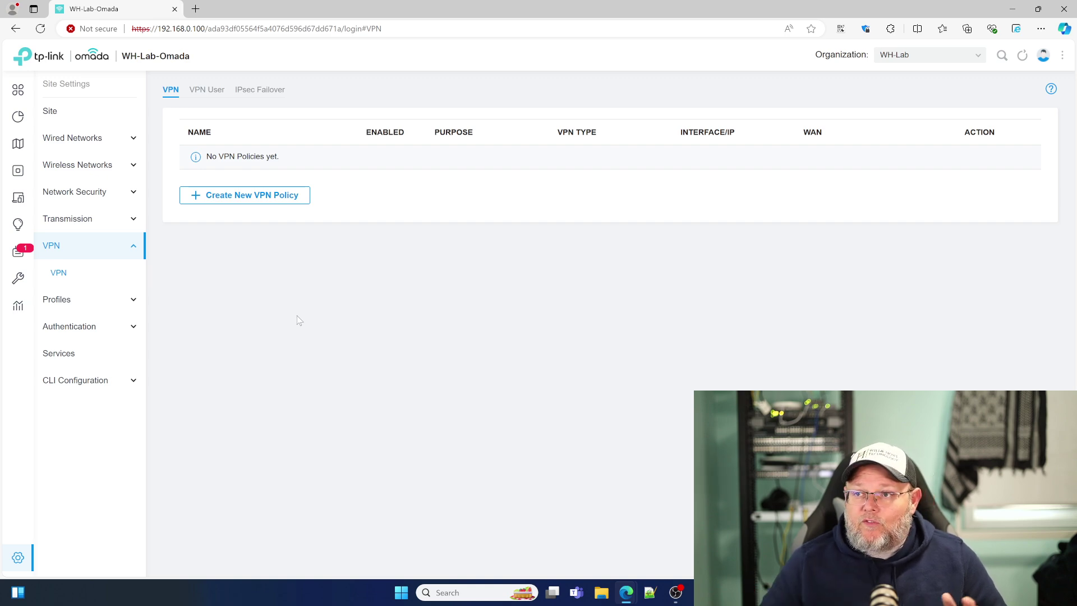
left_click(198, 96)
left_click(253, 93)
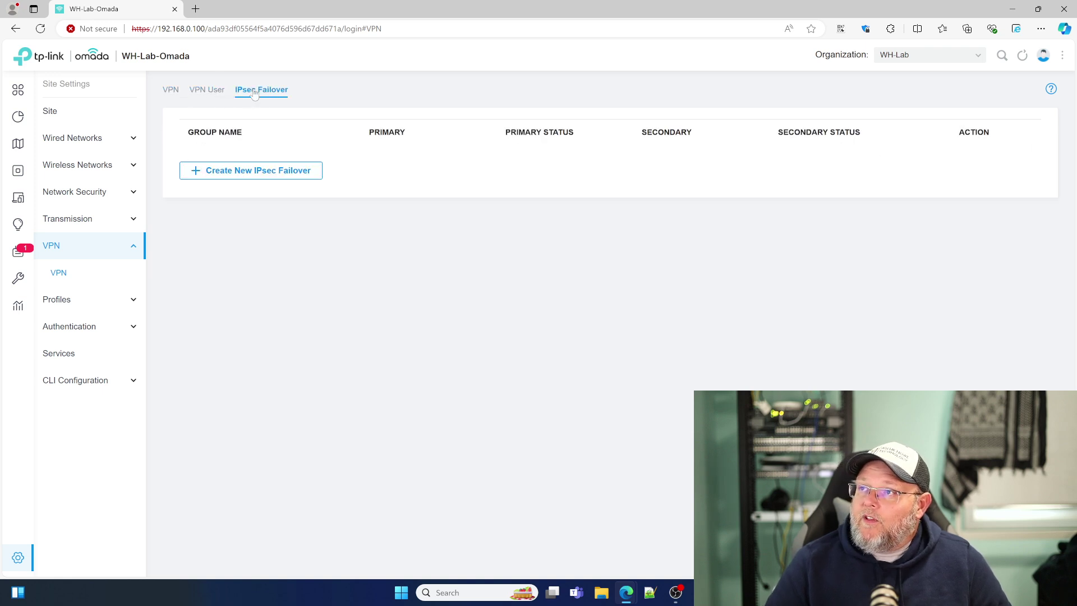
left_click(208, 92)
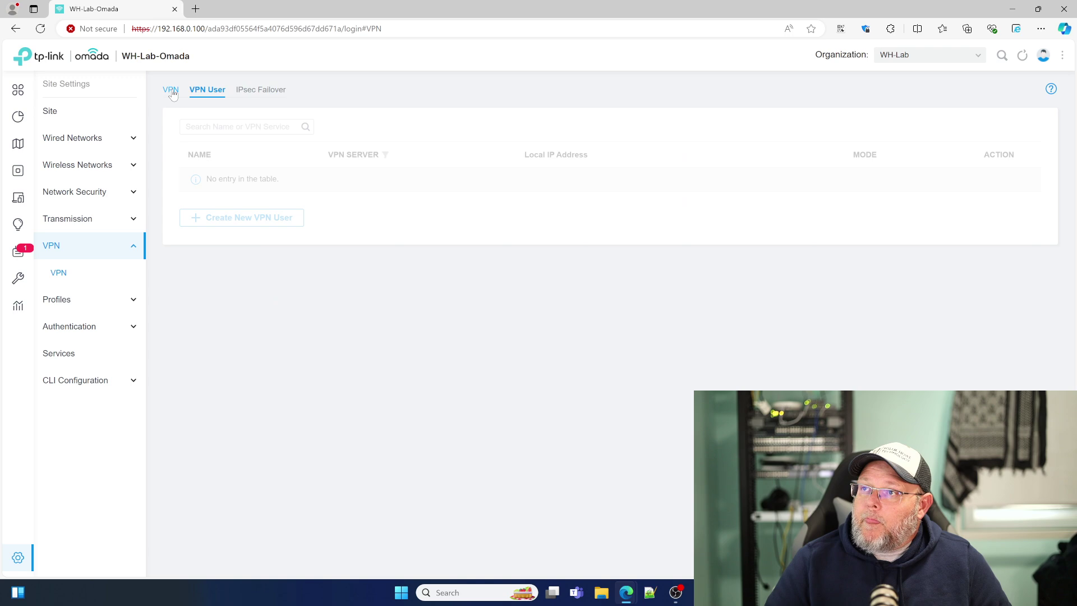
left_click(172, 91)
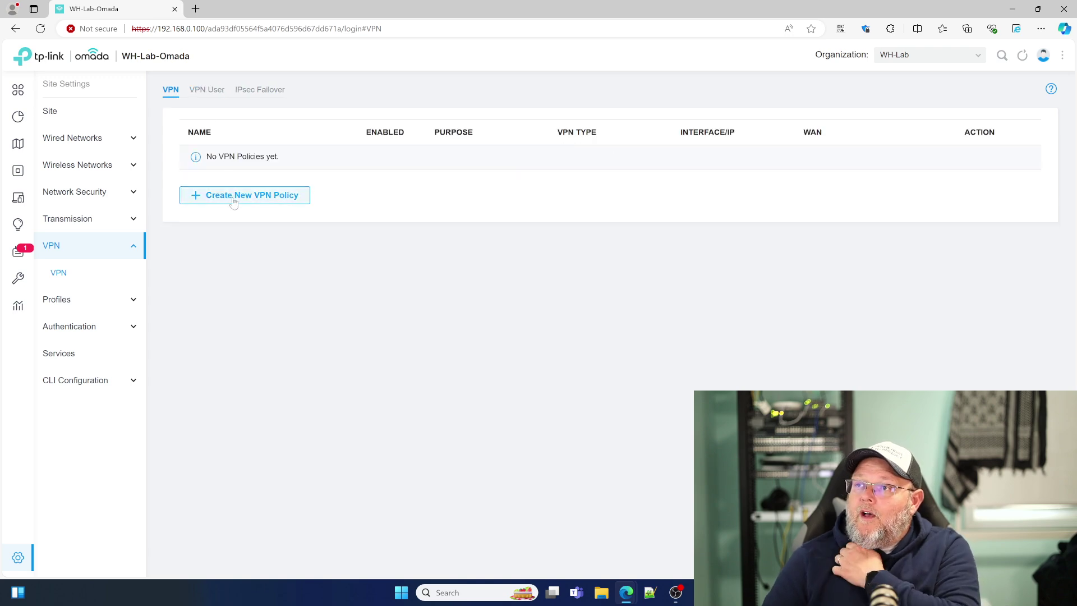
Step: Start a new Client-to-Site VPN policy with type VPN Server - L2TP
left_click(235, 196)
left_click(302, 212)
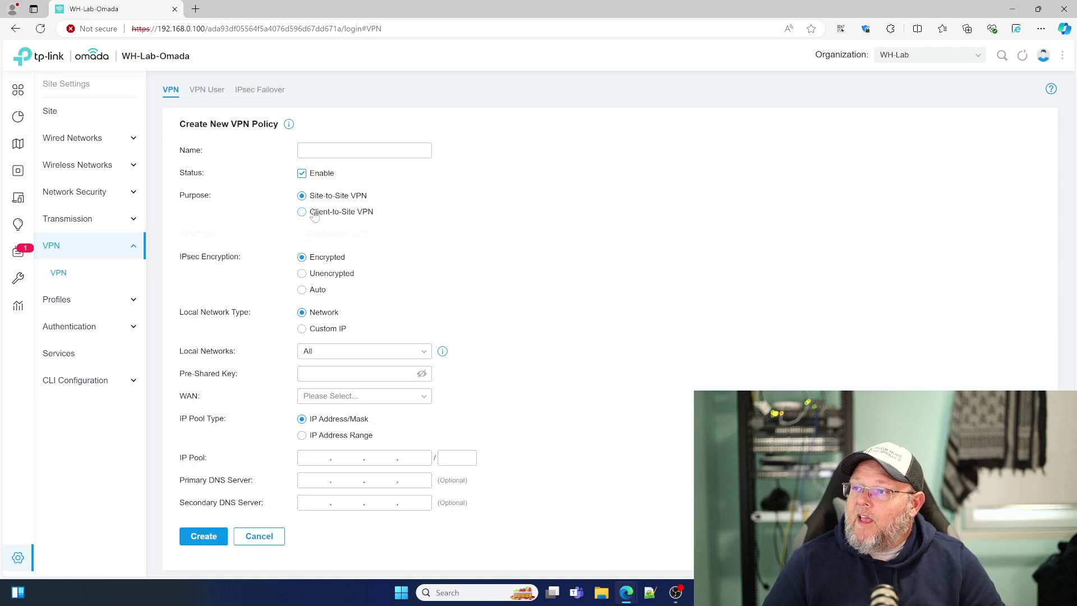
scroll(320, 297, "down", 1)
left_click(395, 211)
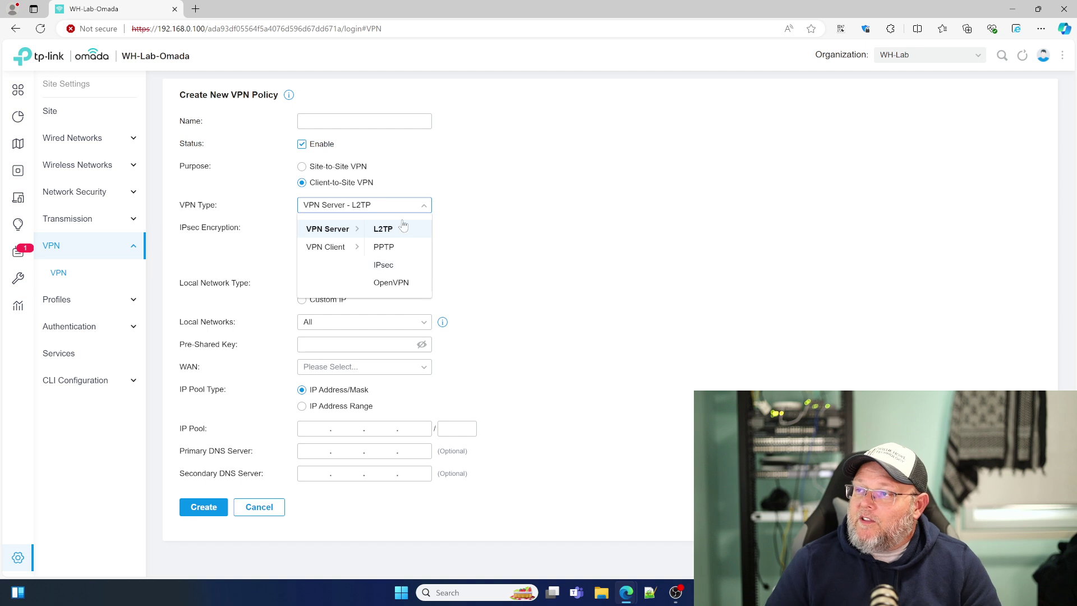
left_click(450, 236)
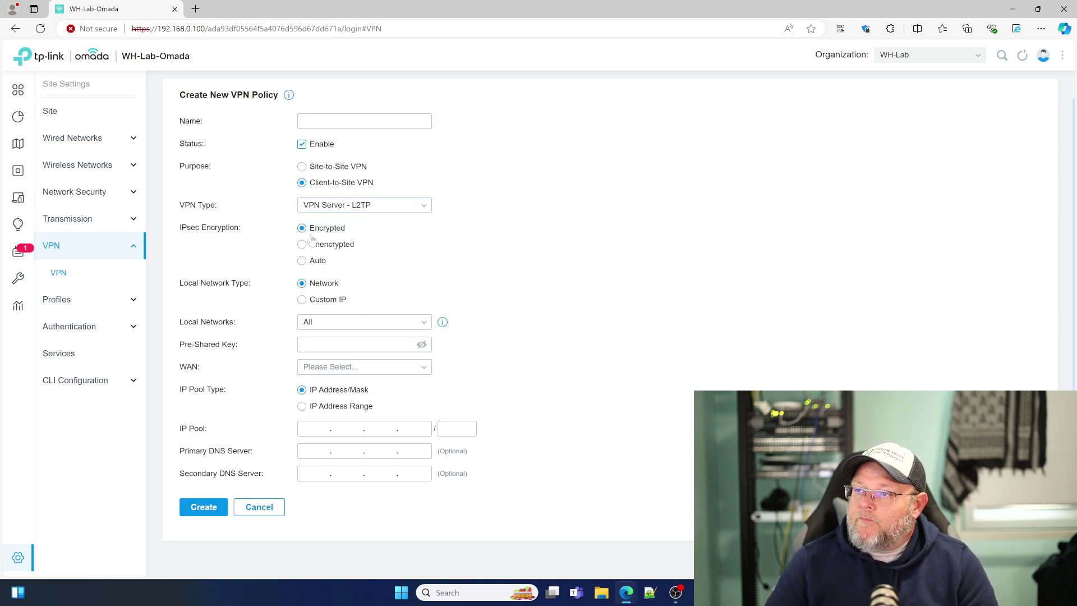
scroll(314, 269, "up", 1)
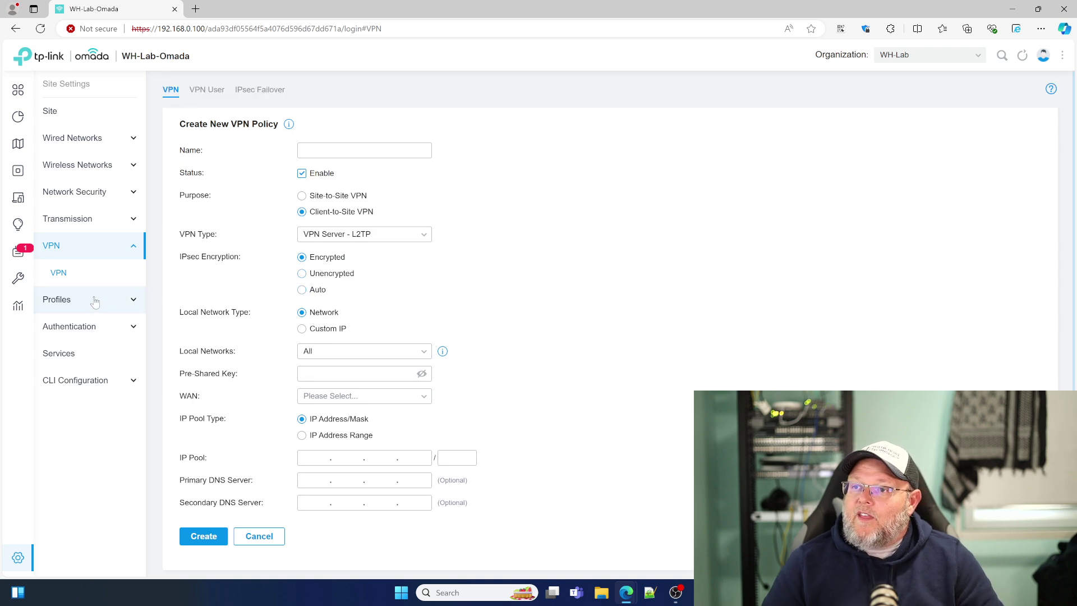
Step: Browse the Time Range, Groups, Rate Limit, PPSK, Gateway QoS, Bonjour, RADIUS and LDAP profiles, ending on Time Range
left_click(84, 299)
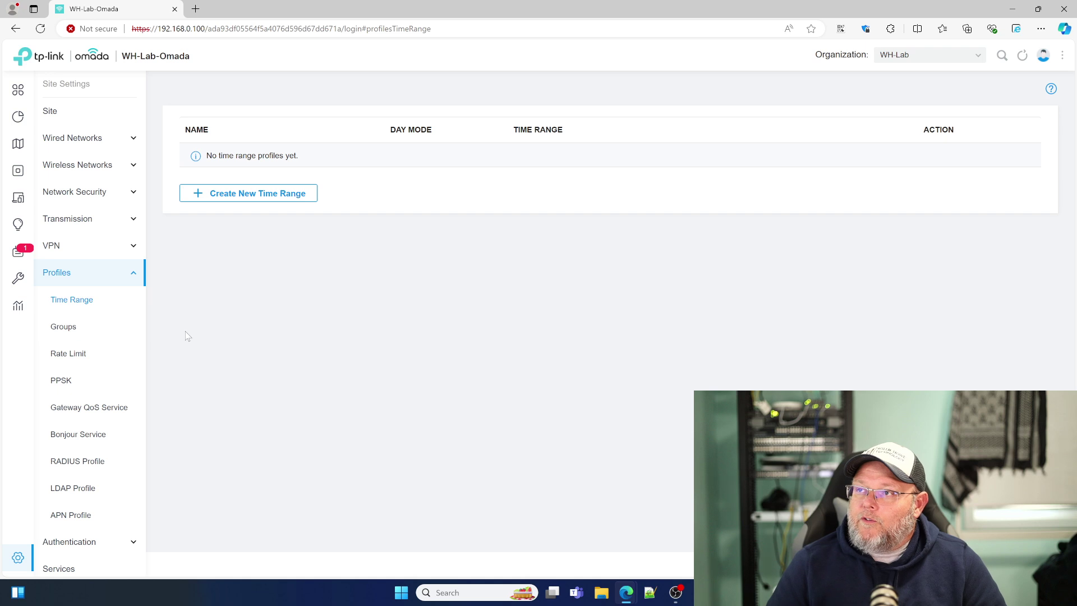
scroll(125, 348, "down", 1)
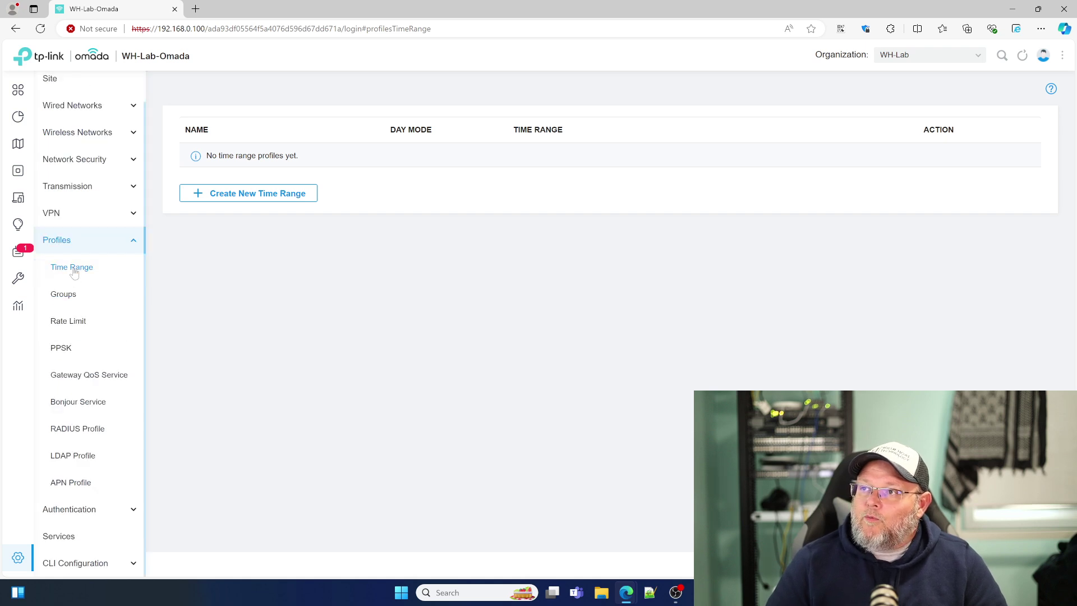
left_click(68, 298)
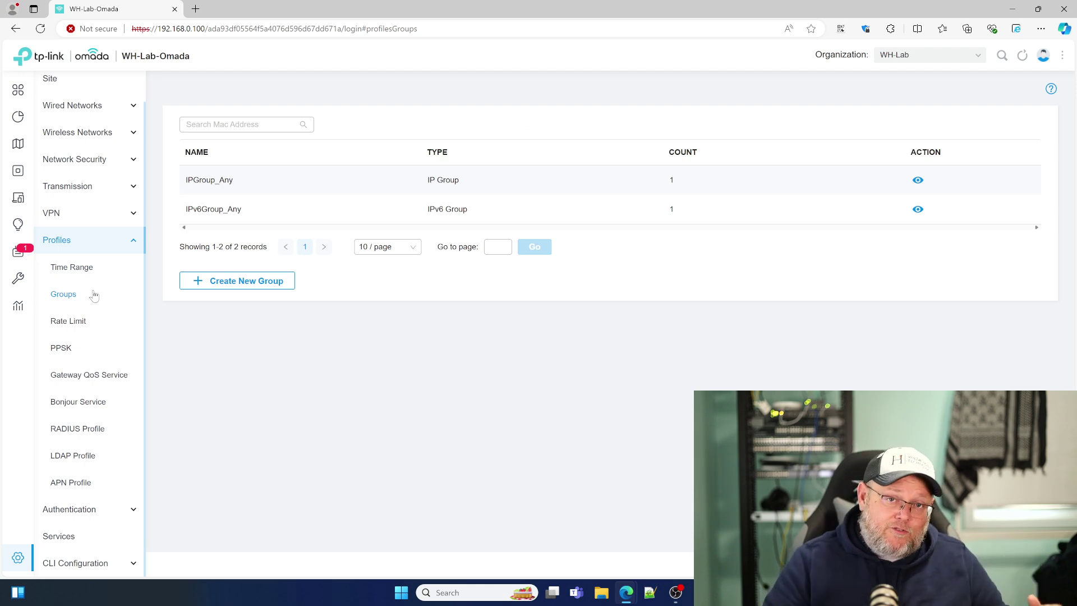
left_click(70, 326)
left_click(65, 348)
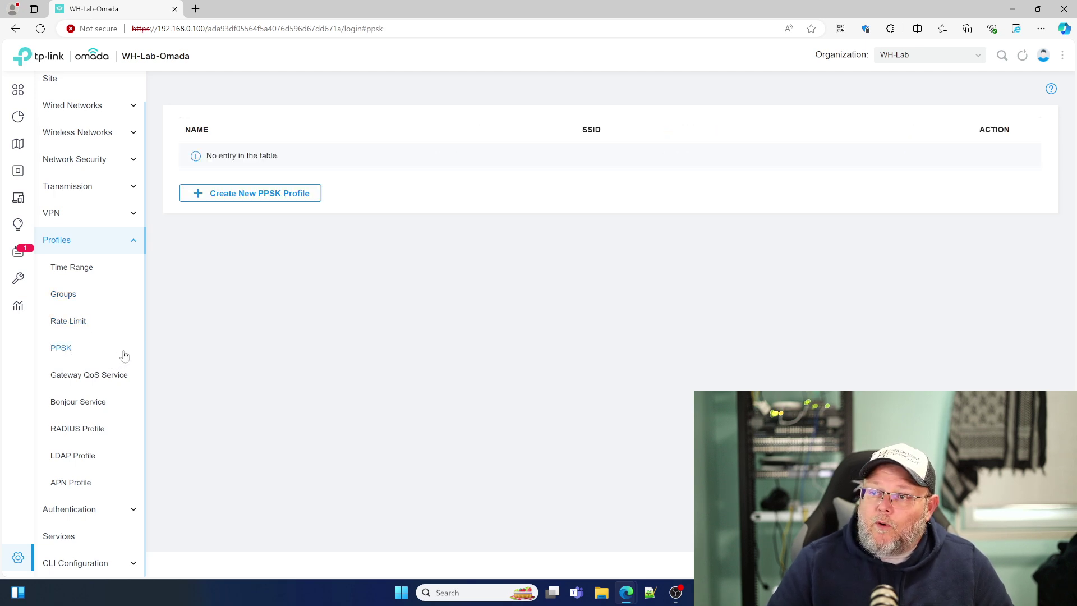
left_click(99, 381)
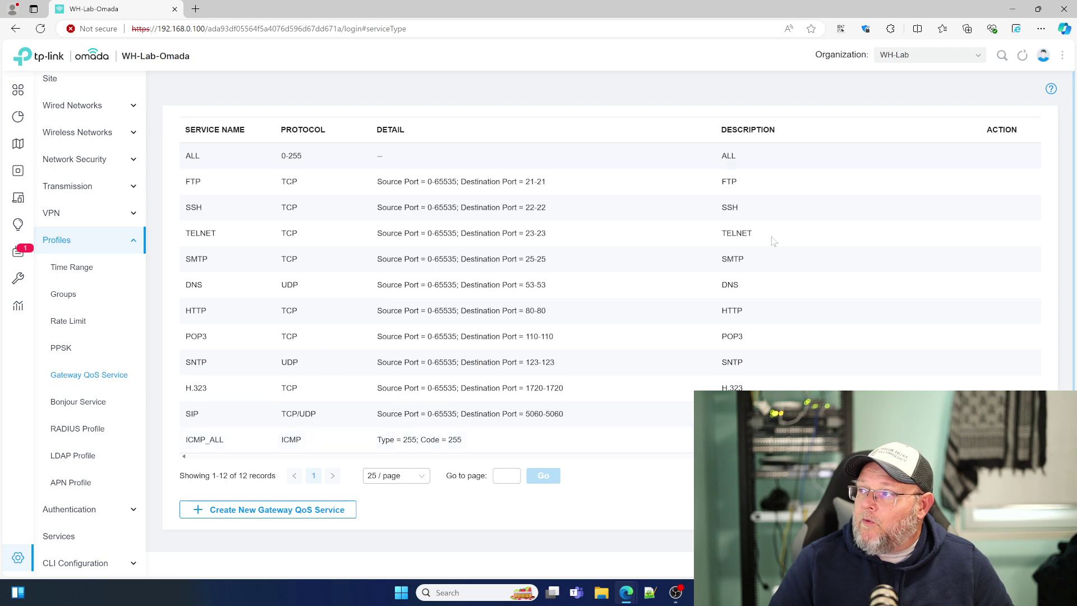
left_click(92, 403)
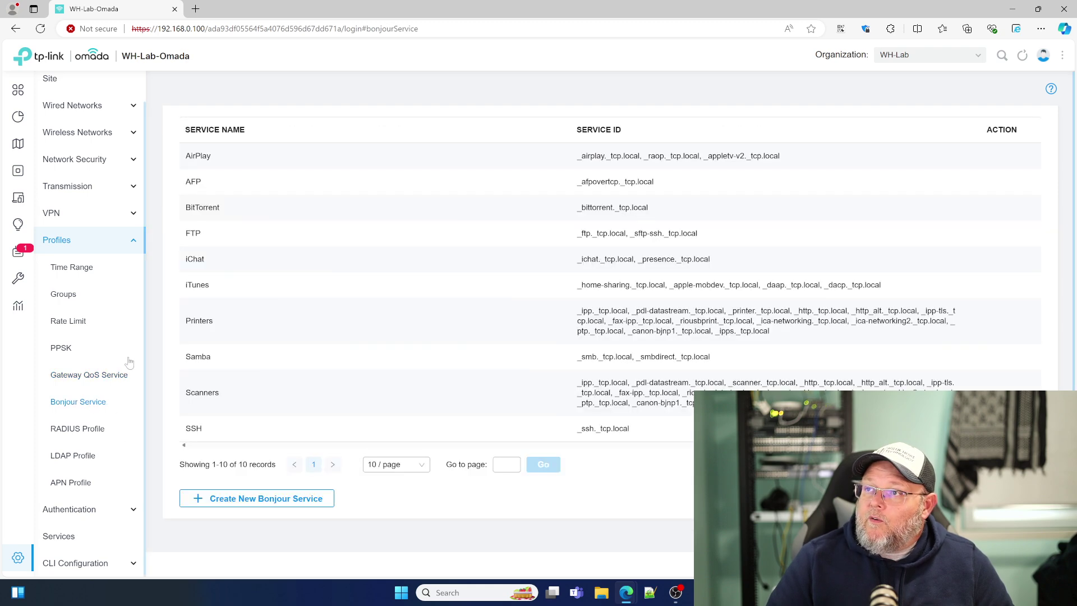
left_click(79, 432)
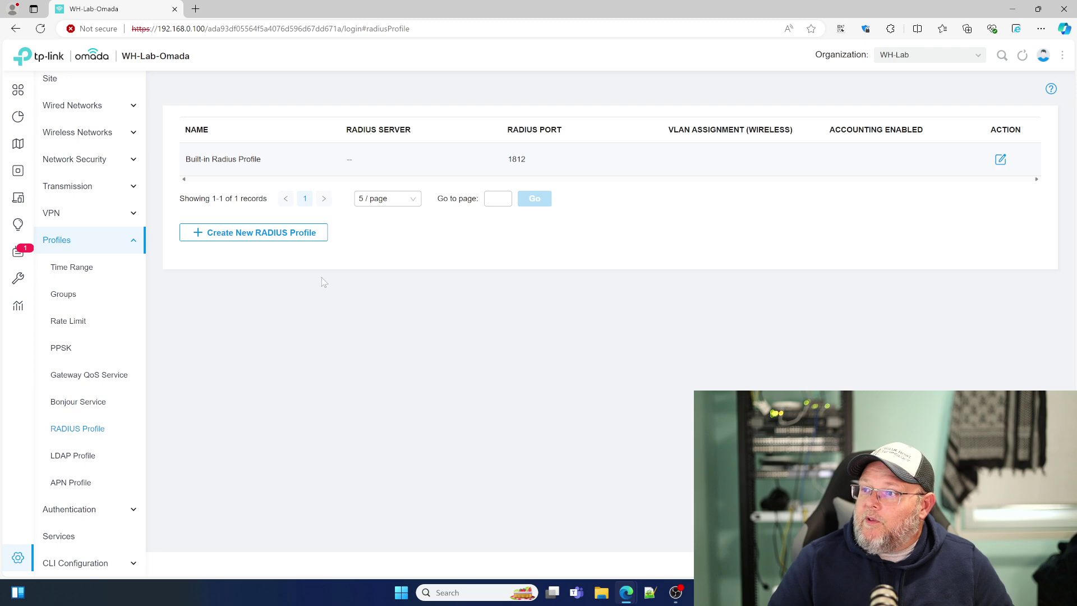
left_click(74, 456)
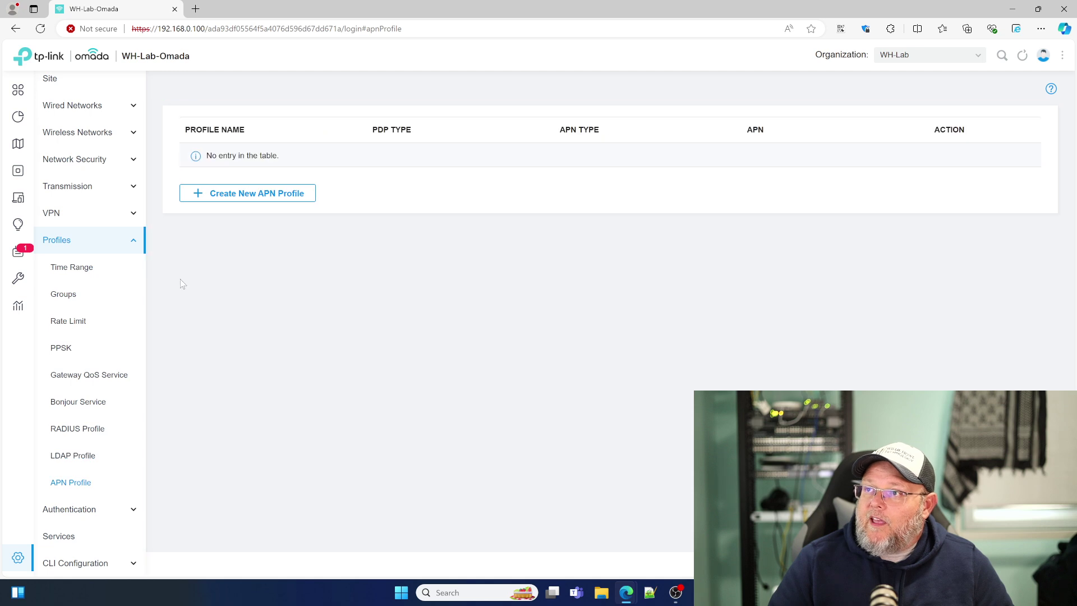
left_click(87, 242)
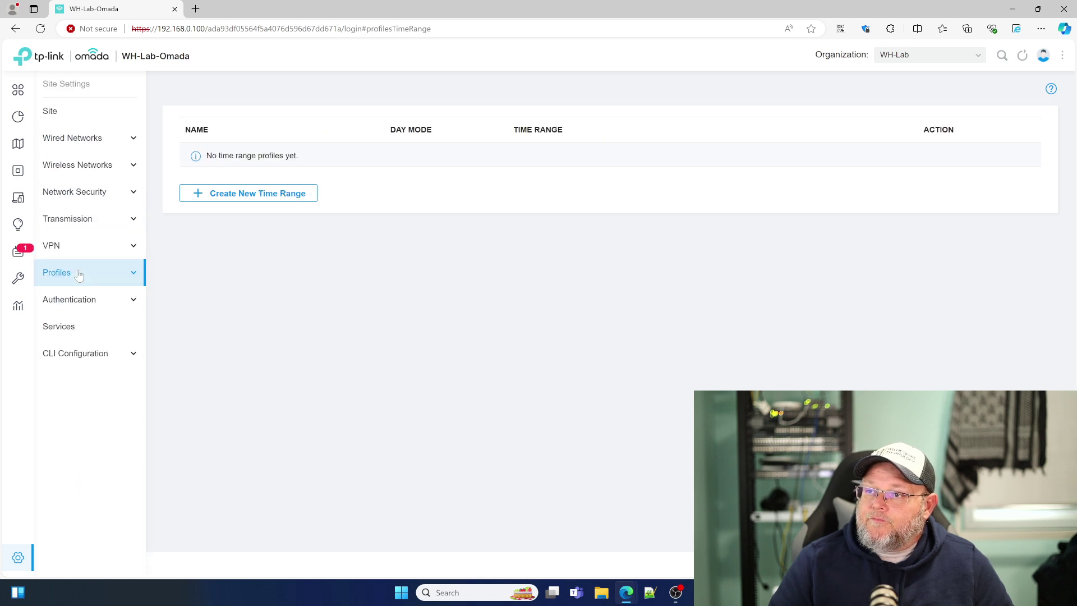
Step: Check Portal Access Control, then start a new enabled portal with No Authentication
left_click(75, 303)
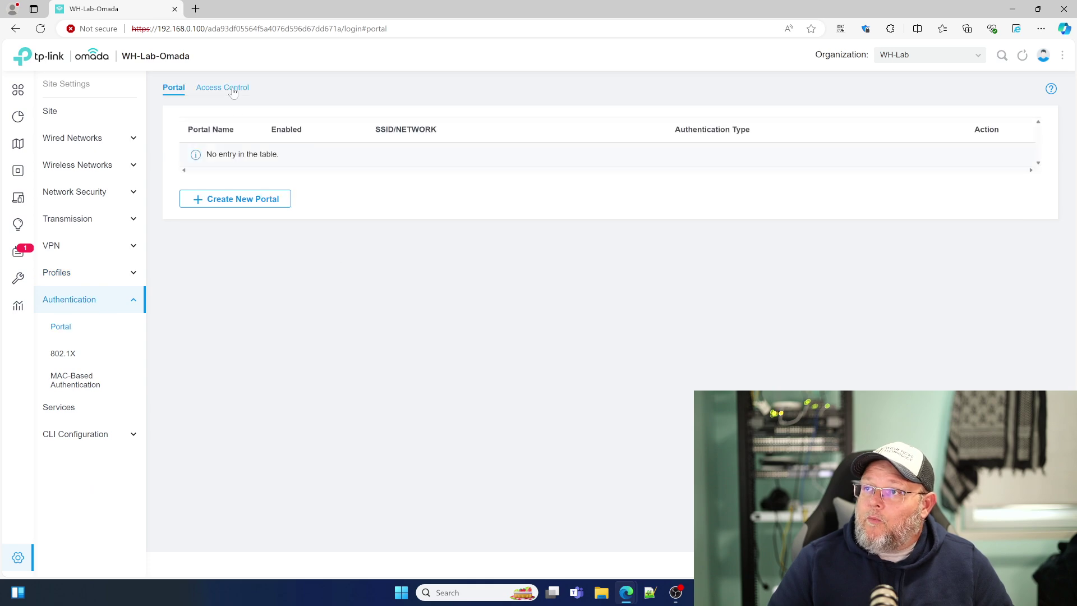
left_click(227, 88)
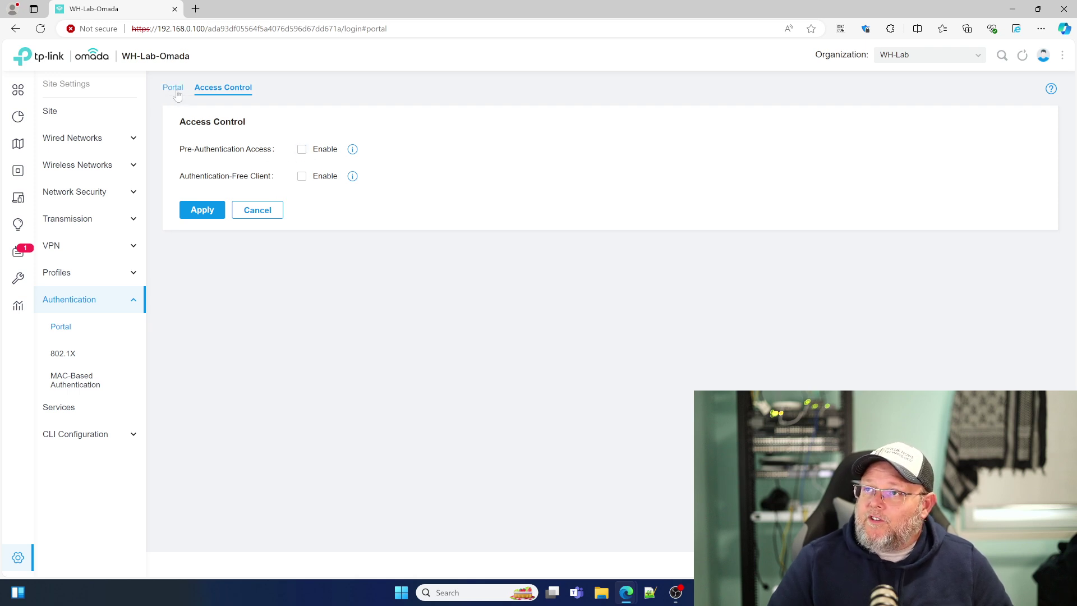
left_click(170, 88)
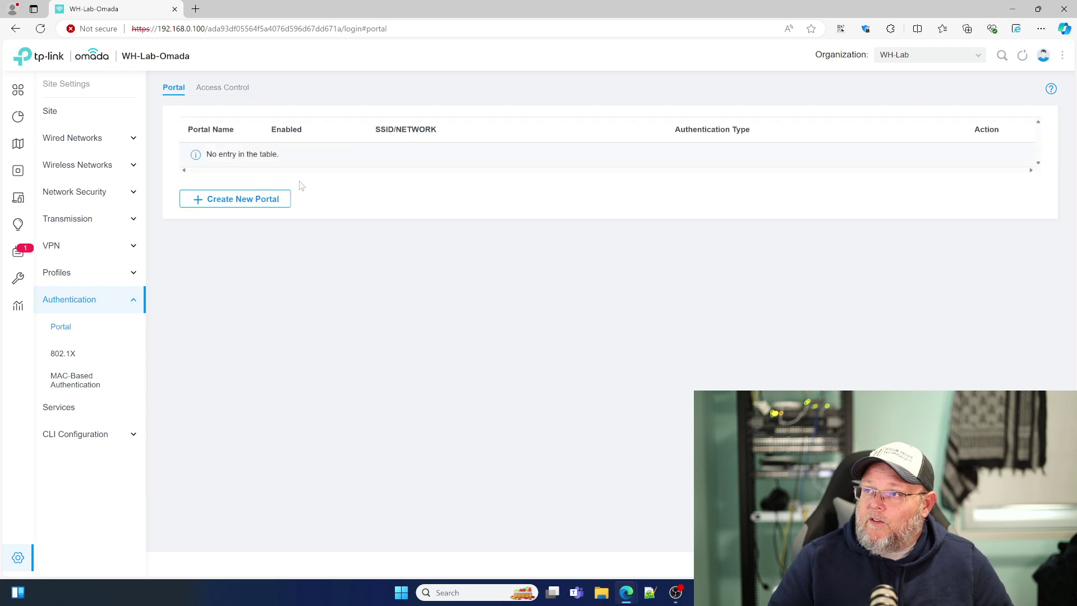
left_click(265, 200)
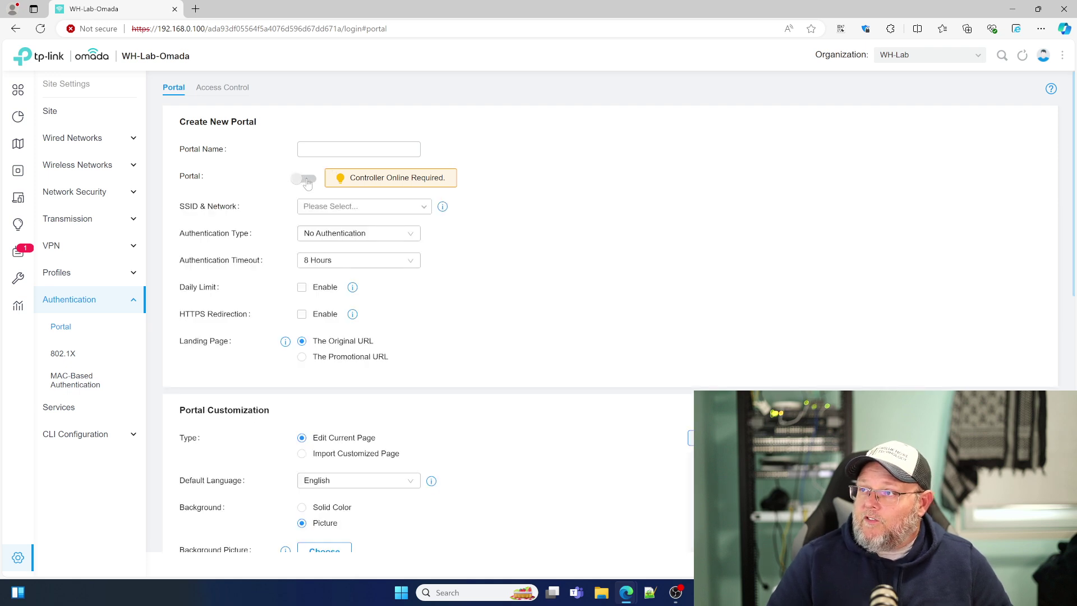
left_click(306, 179)
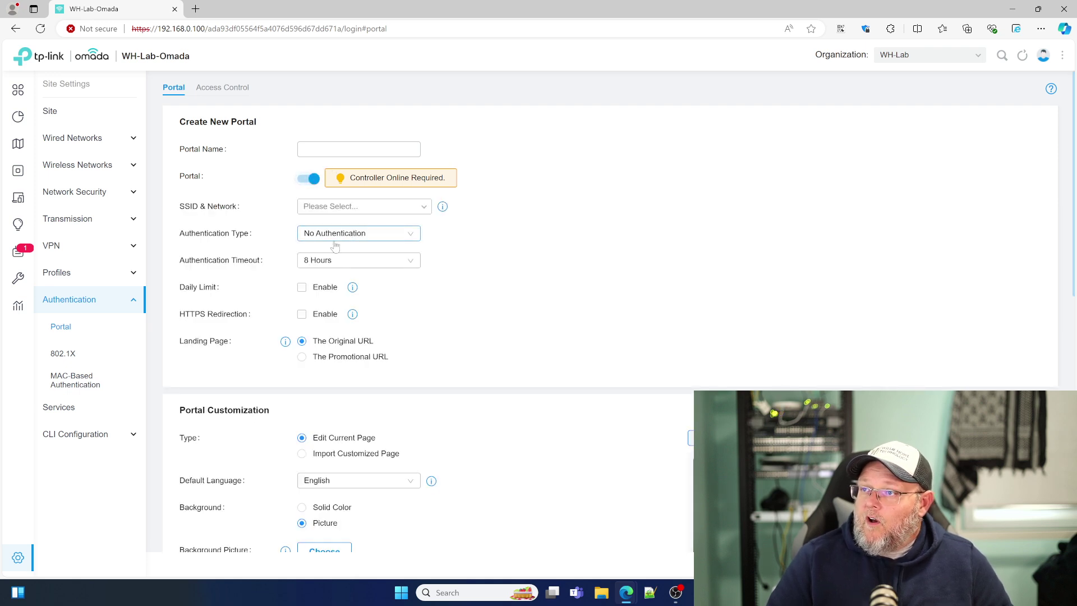
left_click(387, 233)
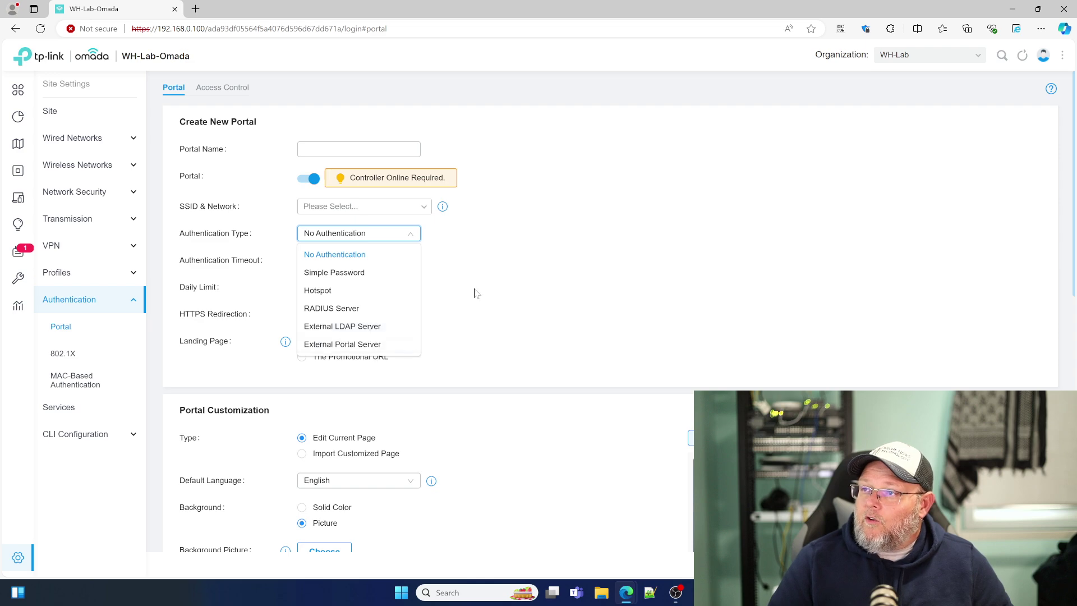
left_click(464, 329)
Step: Review the portal form and Access Control, then view 802.1X and the disabled MAC-Based Authentication
scroll(462, 328, "down", 6)
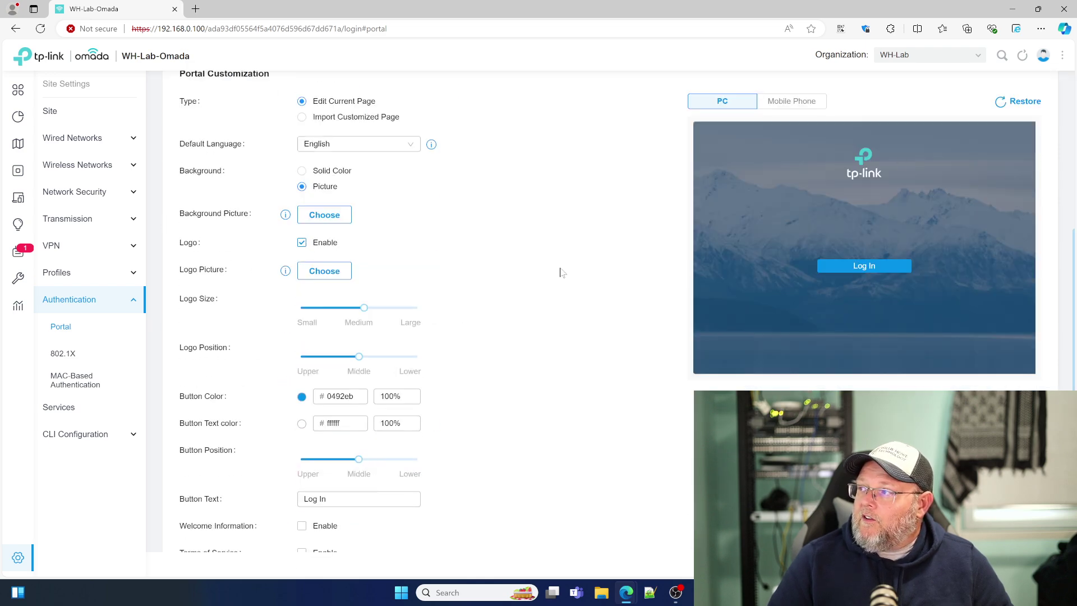
scroll(488, 431, "down", 4)
scroll(488, 431, "up", 10)
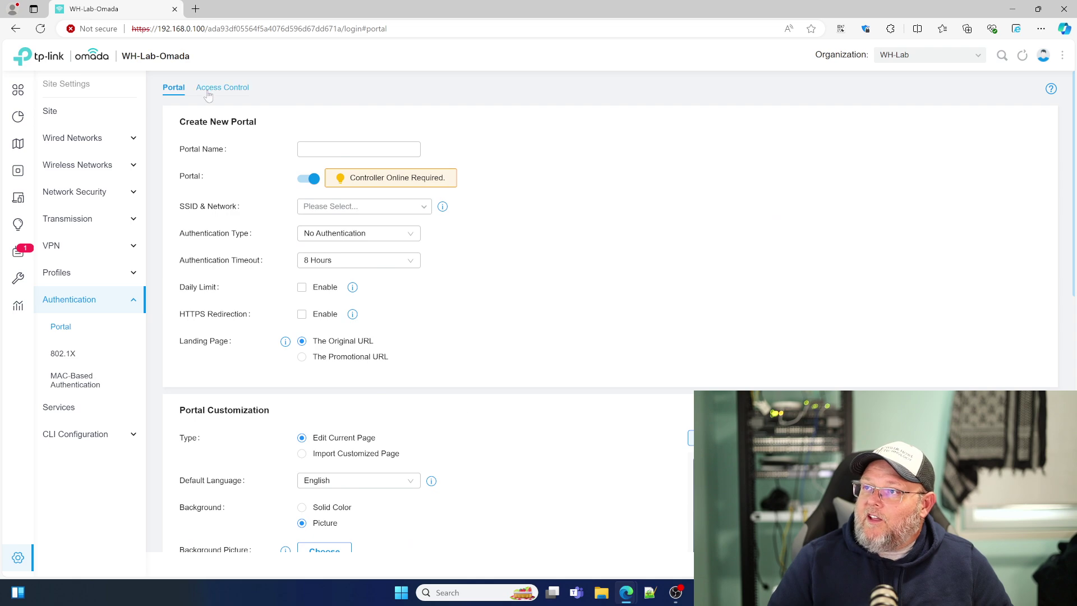
left_click(208, 93)
left_click(63, 354)
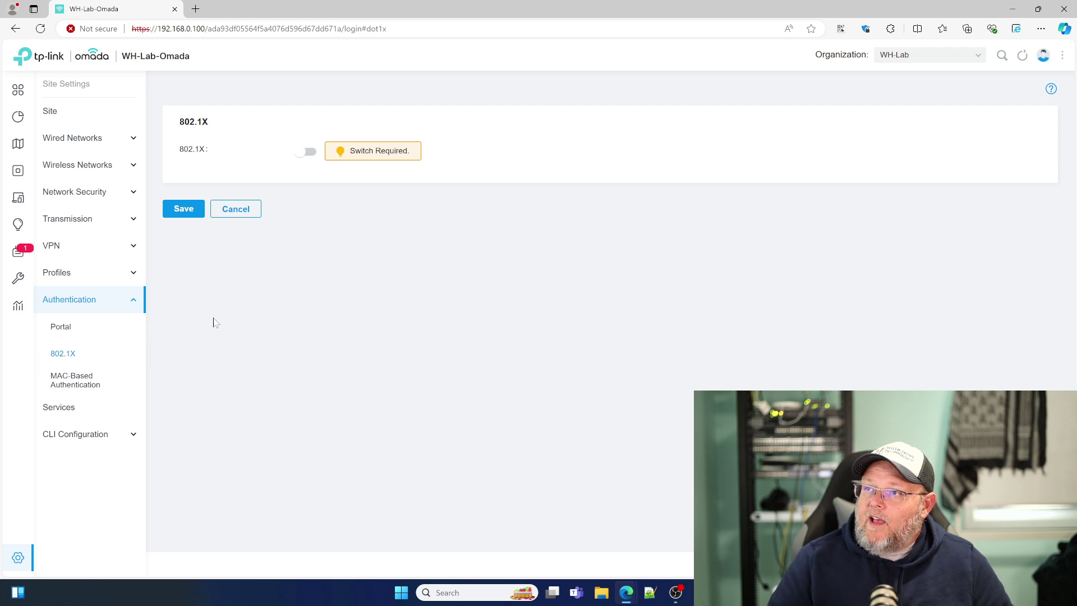
left_click(84, 386)
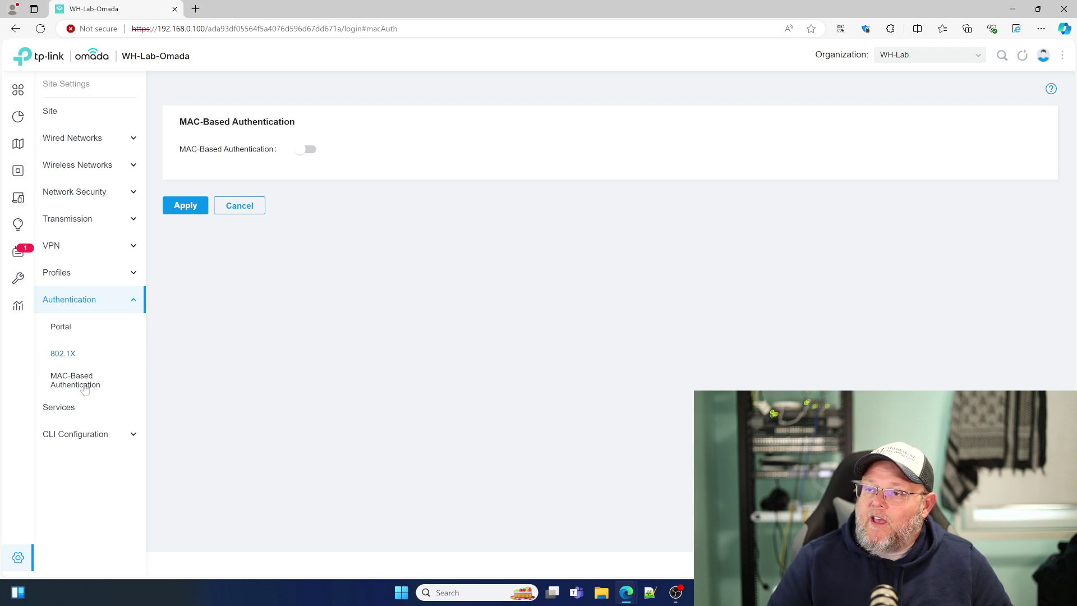
Step: Step through DHCP Reservation, Dynamic DNS, mDNS, SNMP, UPnP, SSH, schedules, IPTV, Upgrade Schedule and Export Data
left_click(67, 412)
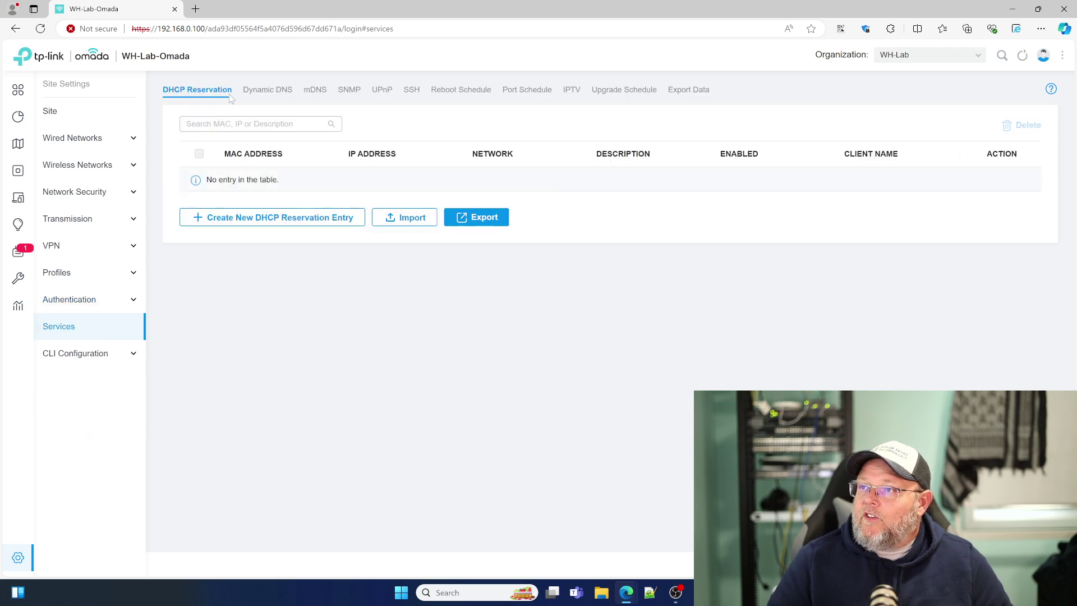
left_click(268, 91)
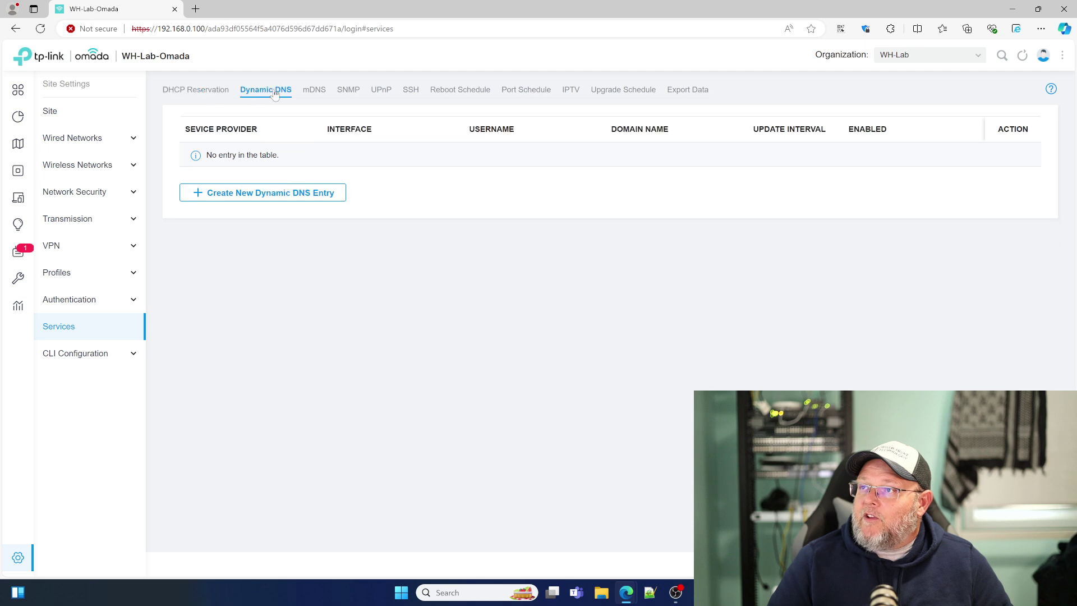
left_click(316, 91)
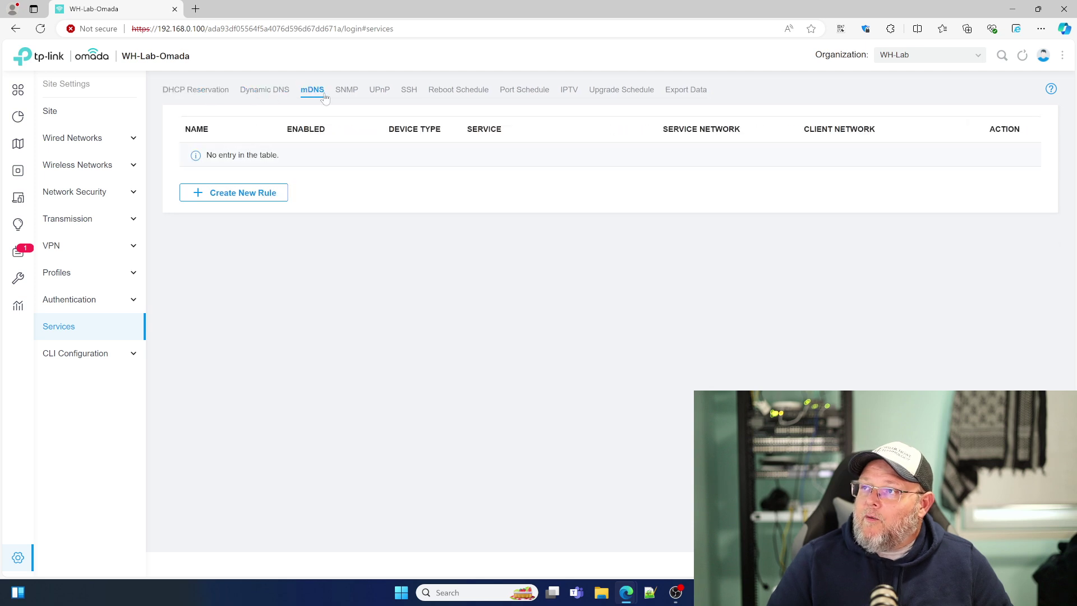
left_click(348, 92)
left_click(379, 92)
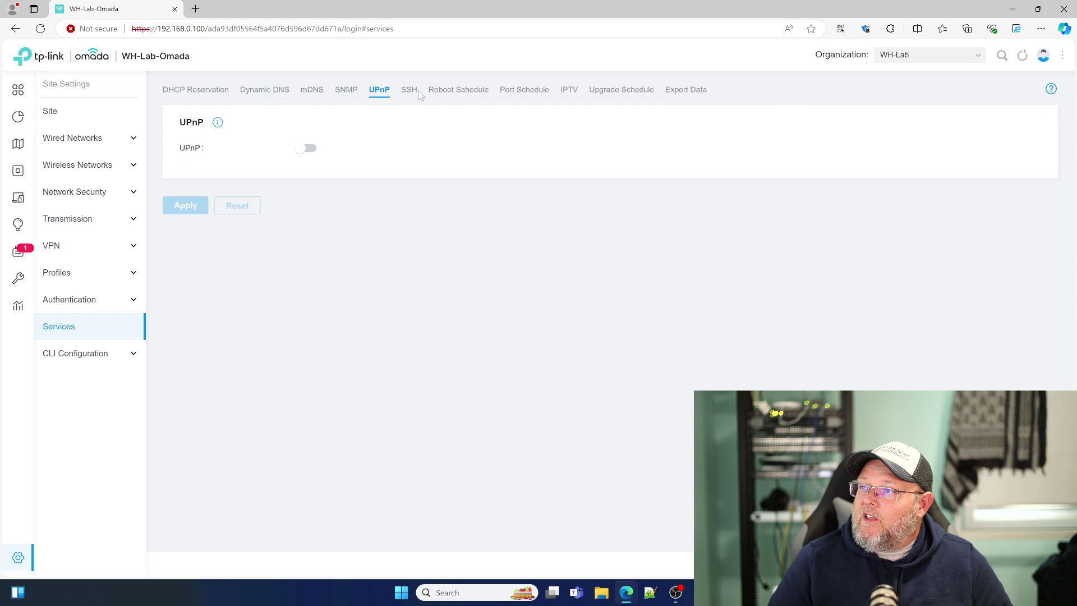
left_click(414, 94)
left_click(451, 93)
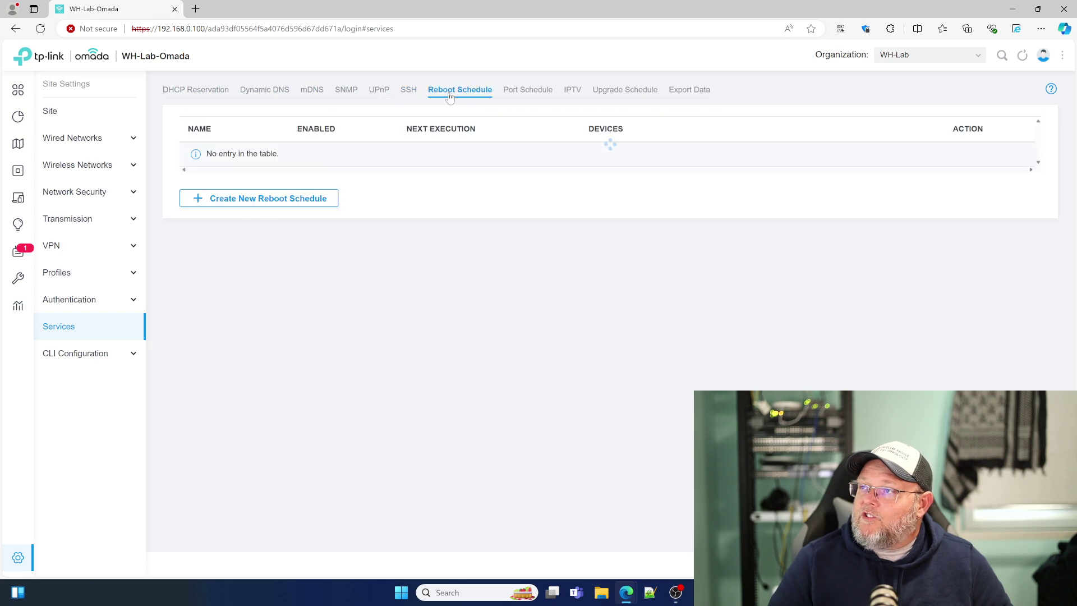
left_click(531, 95)
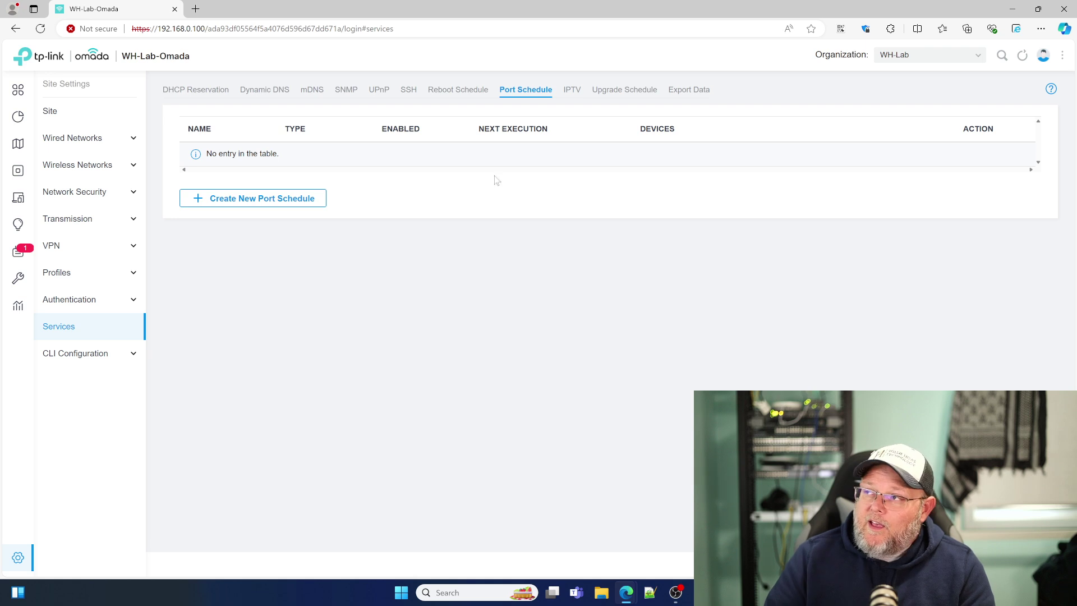
left_click(574, 91)
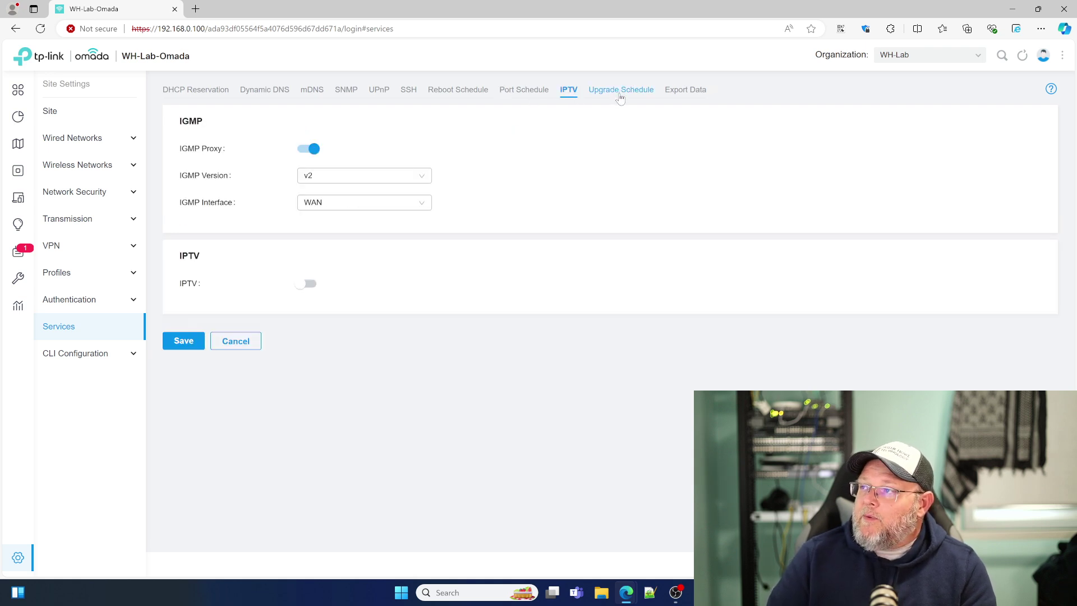
left_click(620, 92)
left_click(690, 91)
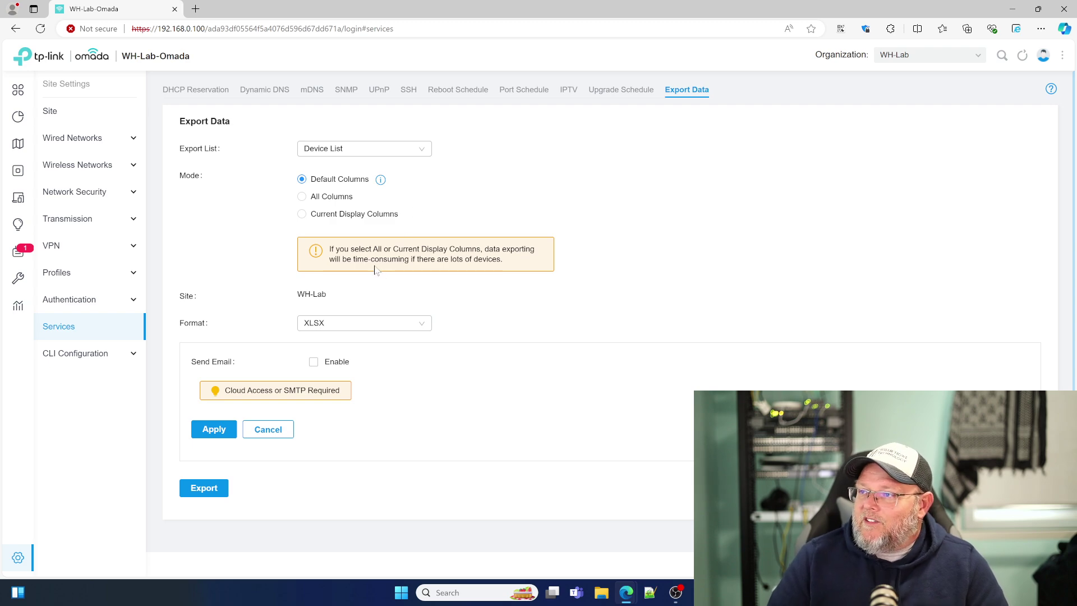
Step: View the empty Site CLI profiles, then return to and reload the site Dashboard
left_click(75, 353)
left_click(64, 380)
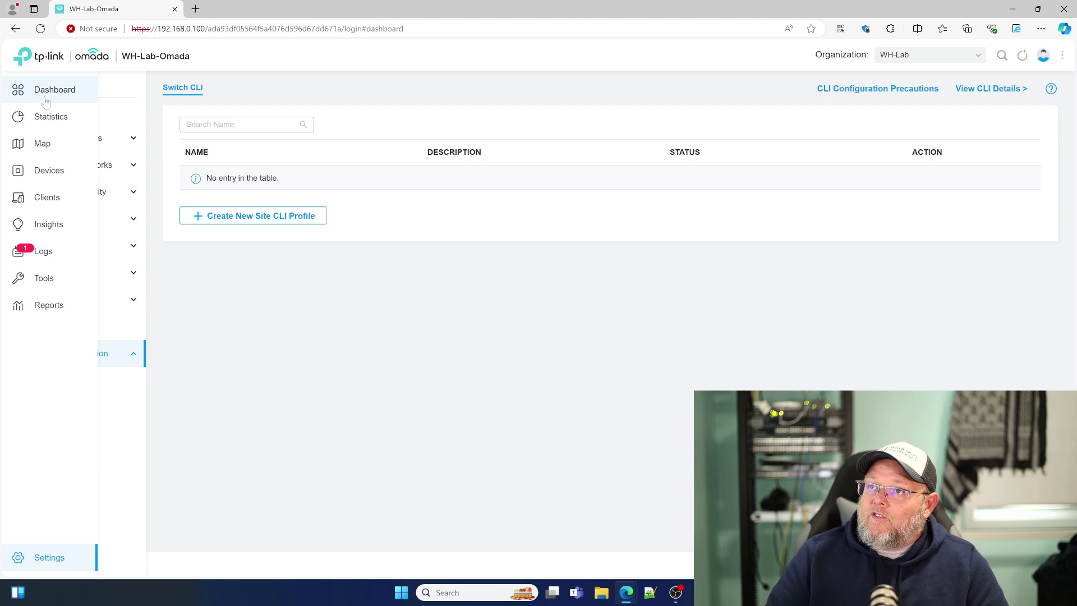
left_click(45, 102)
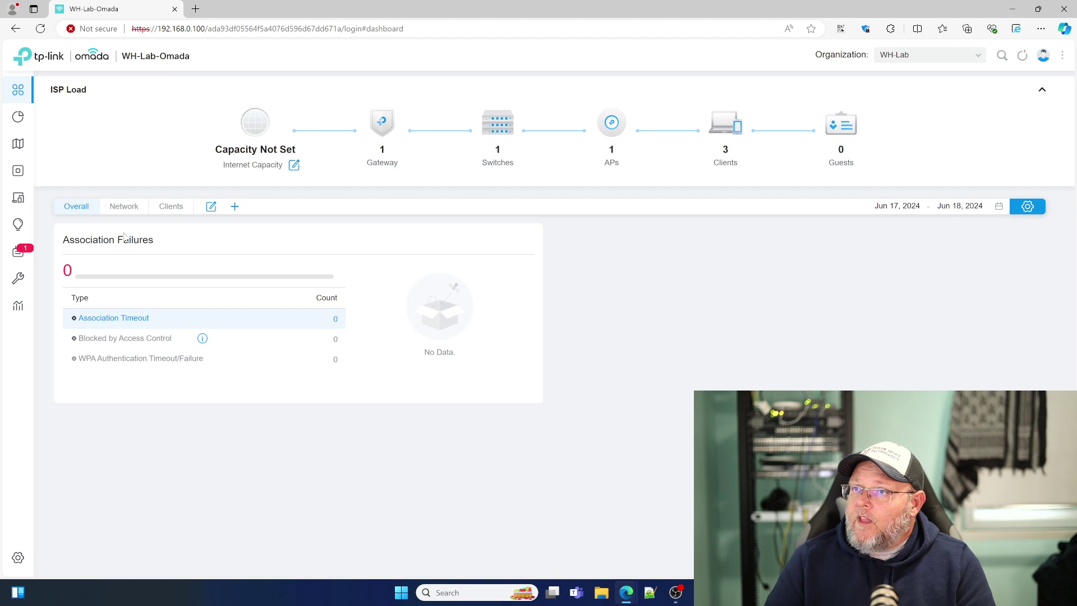
mouse_move(25, 119)
left_click(60, 98)
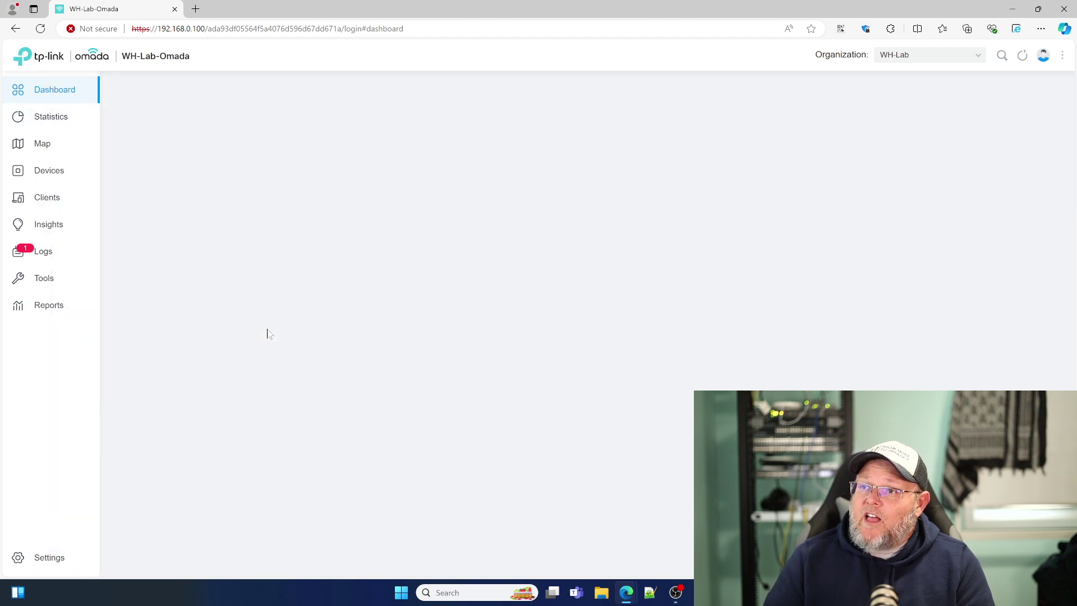